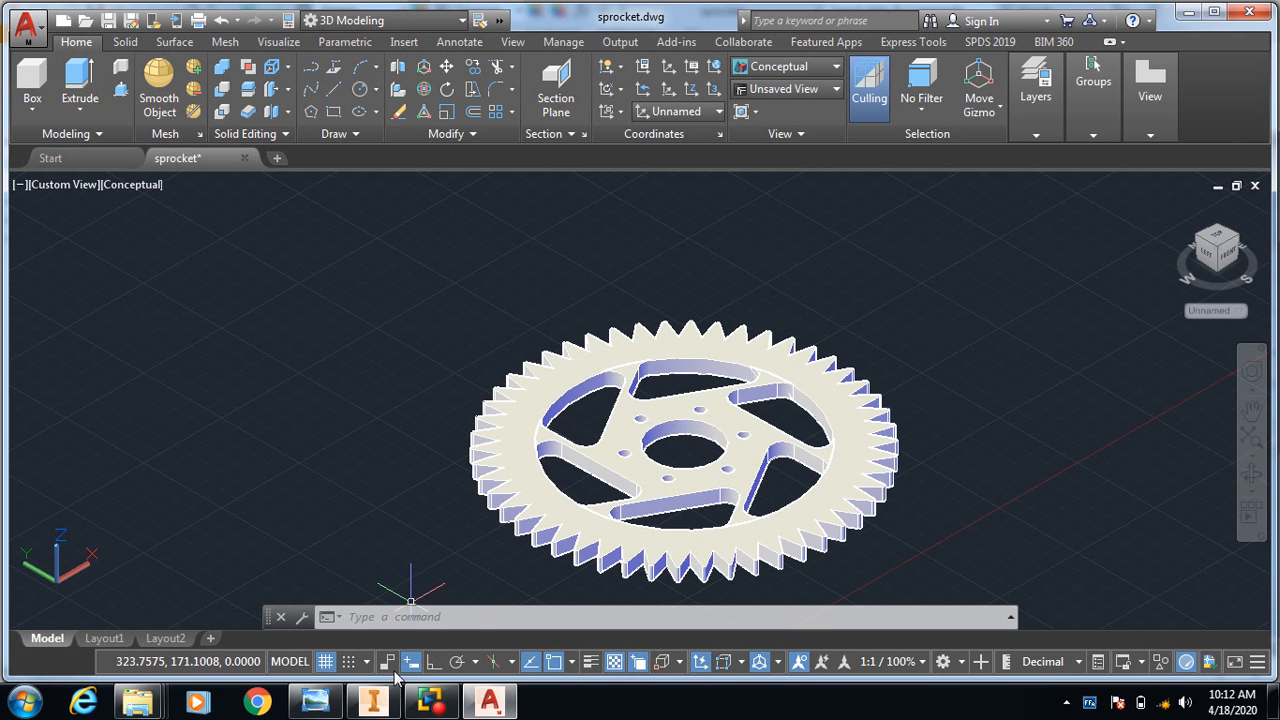
Switch to Windows Photo Viewer, bring up the "2d drafting-5 mechanical" image and examine its diameters and 30° angle.
left_click(327, 705)
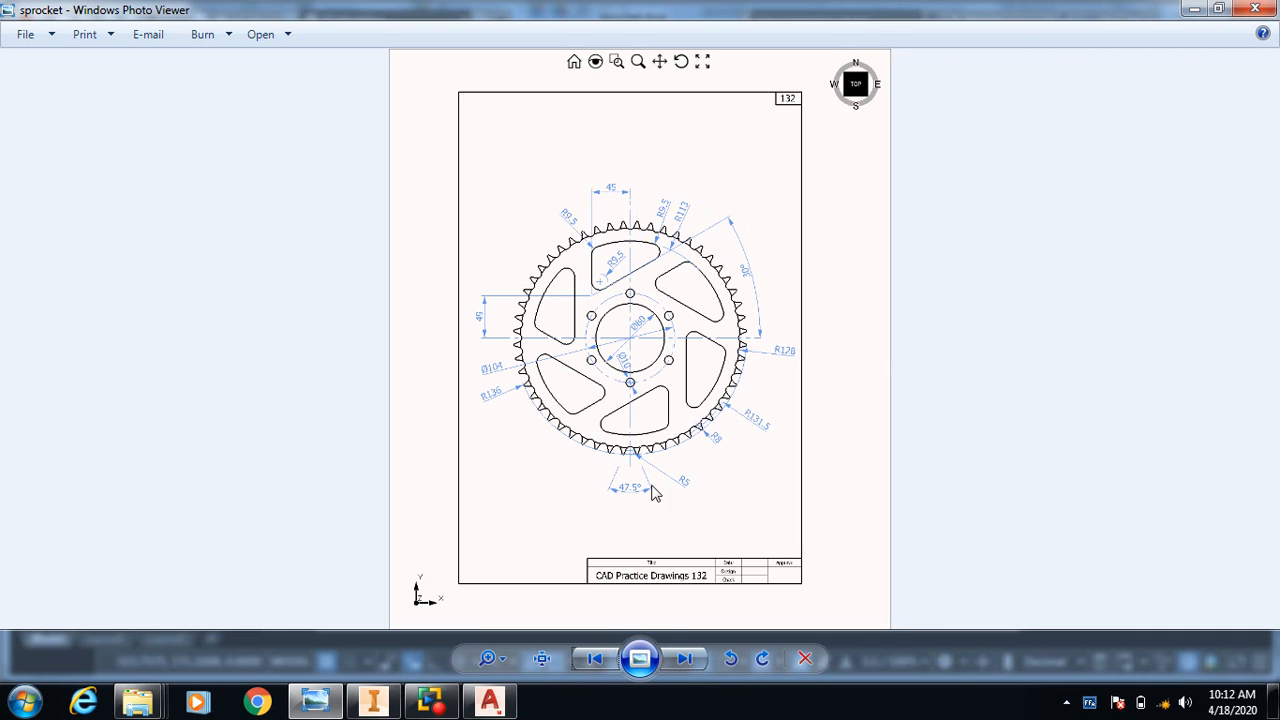
left_click(586, 654)
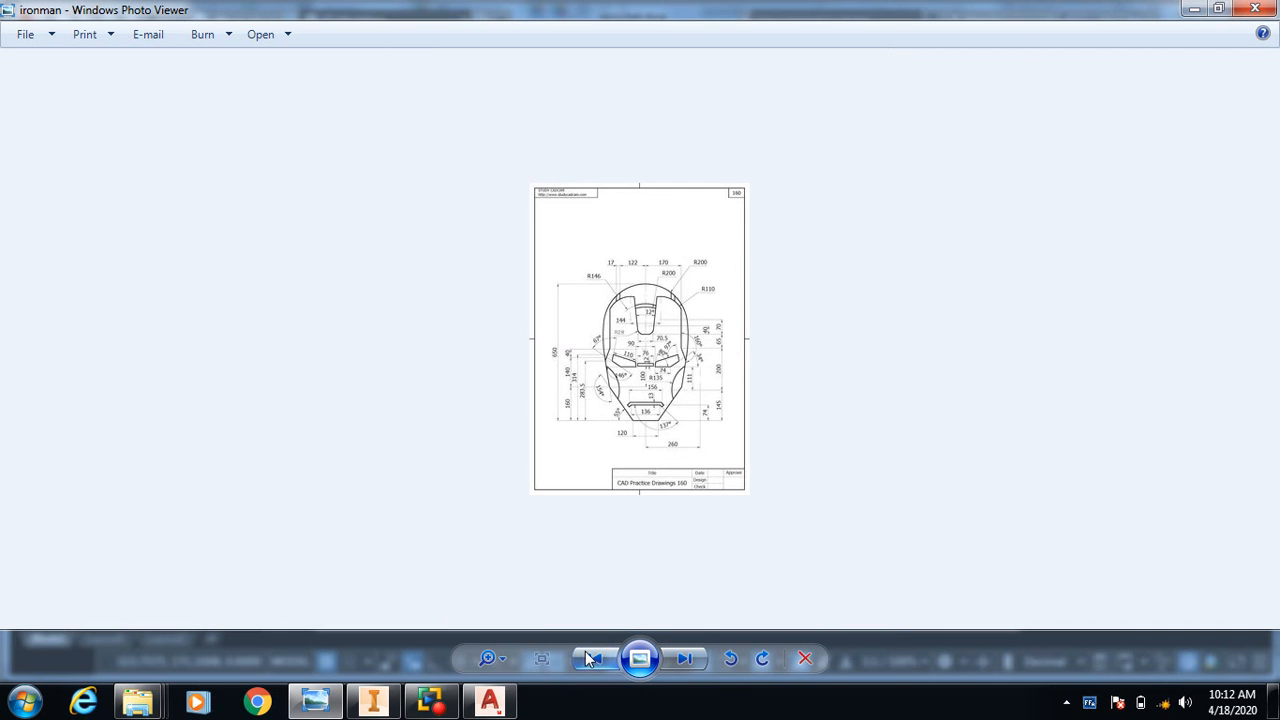
left_click(684, 662)
left_click(684, 662)
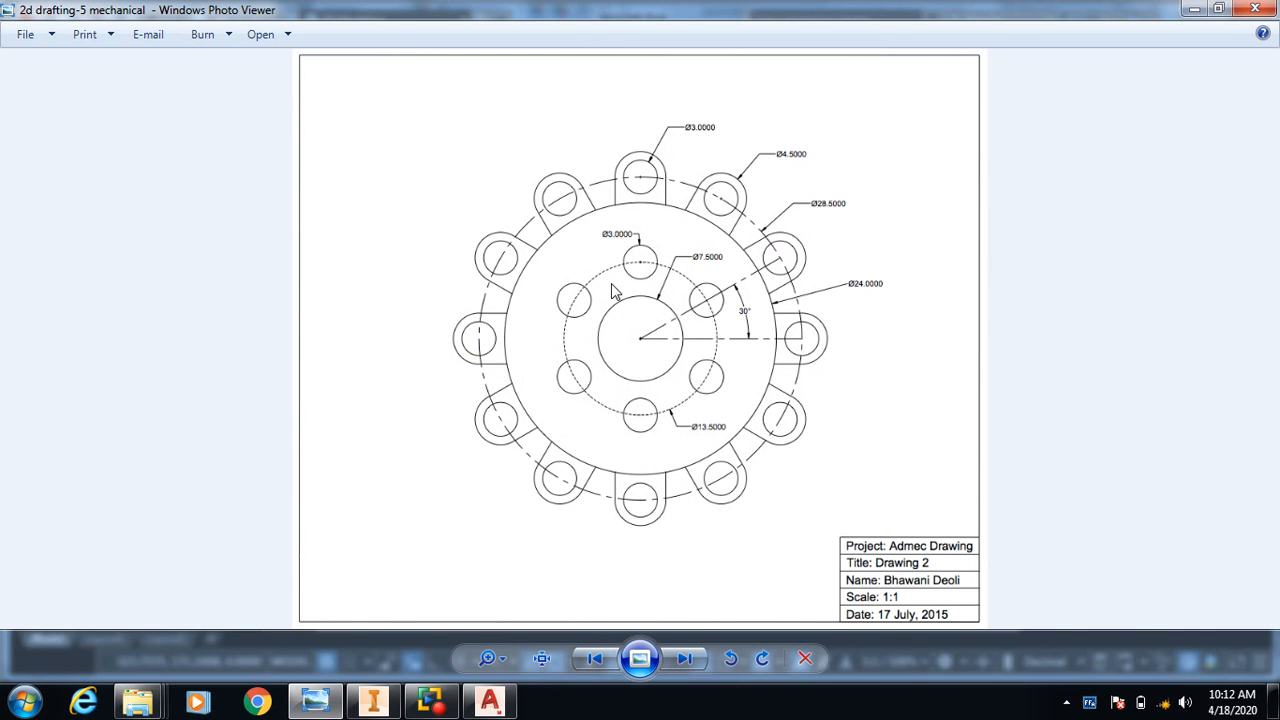
scroll(614, 291, "up", 2)
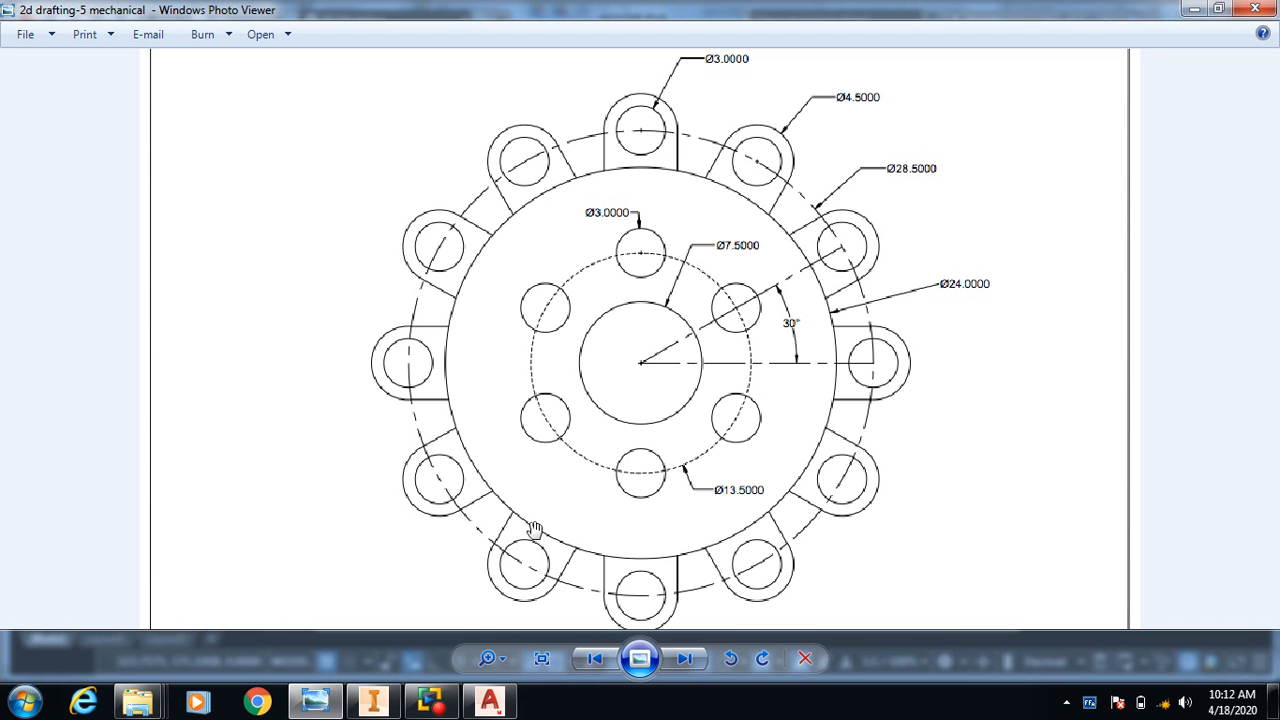
Switch back to AutoCAD and close the sprocket drawing without saving its changes.
left_click(492, 705)
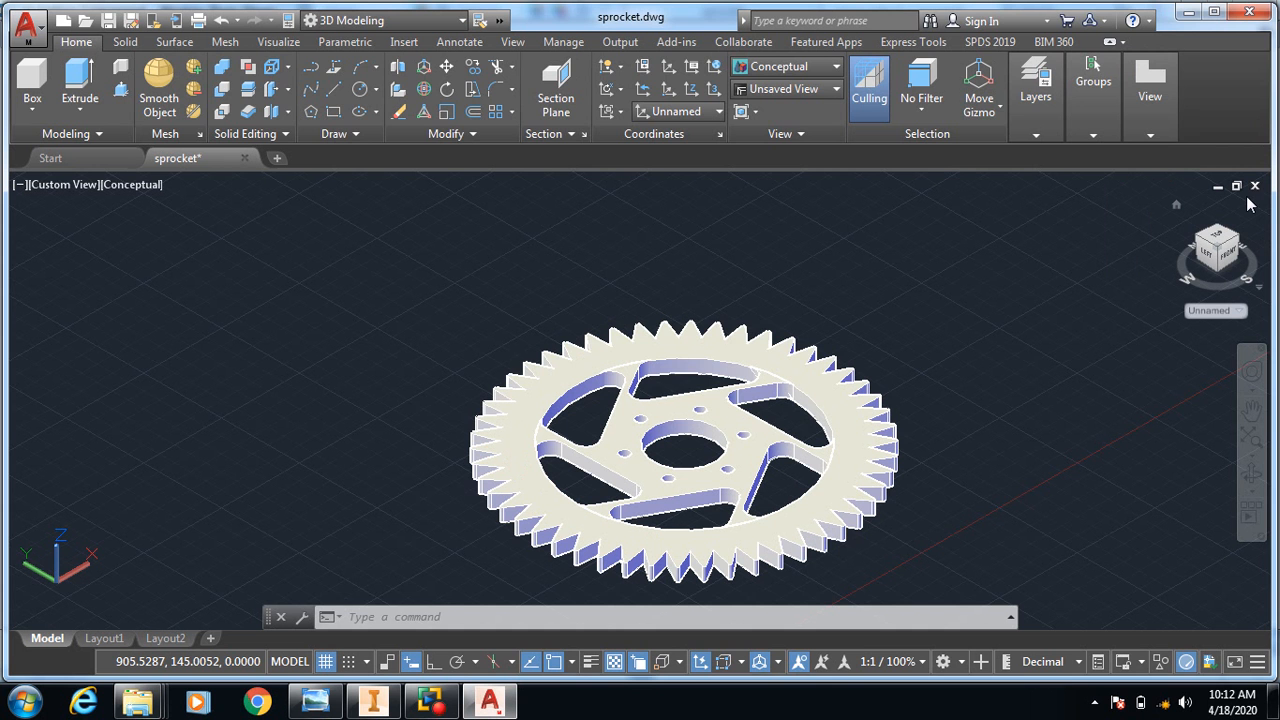
left_click(1255, 187)
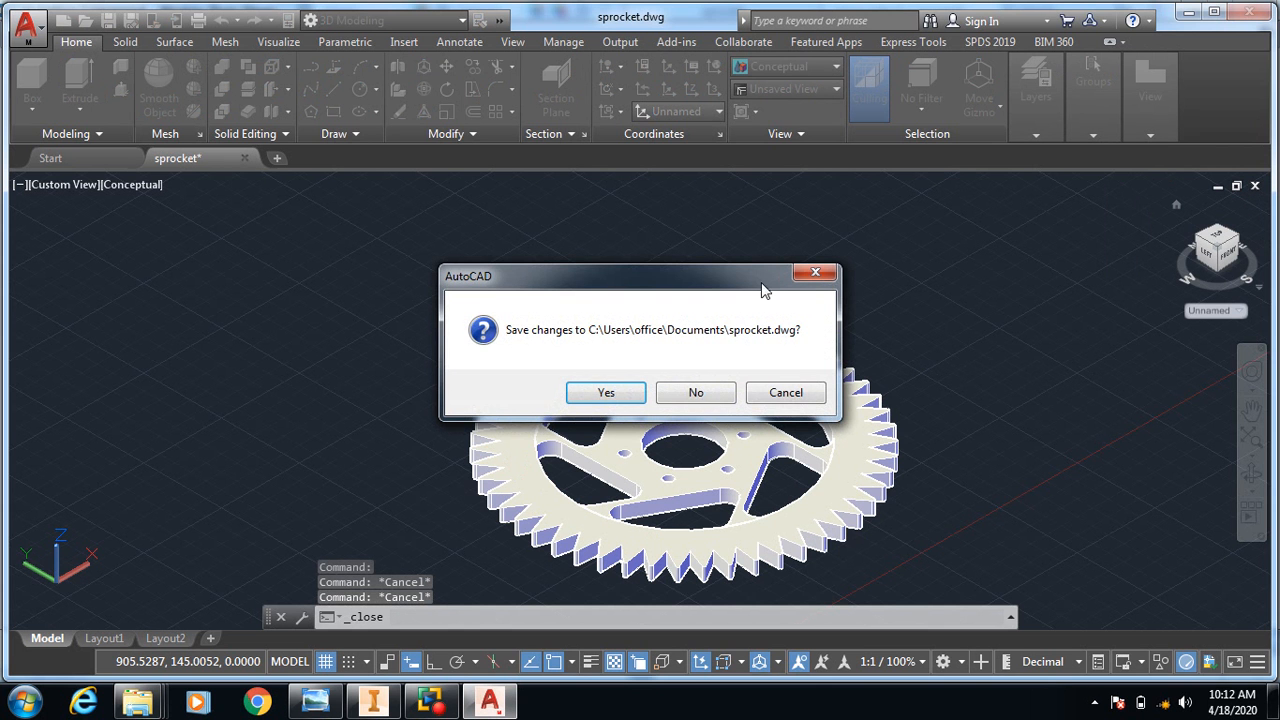
left_click(696, 392)
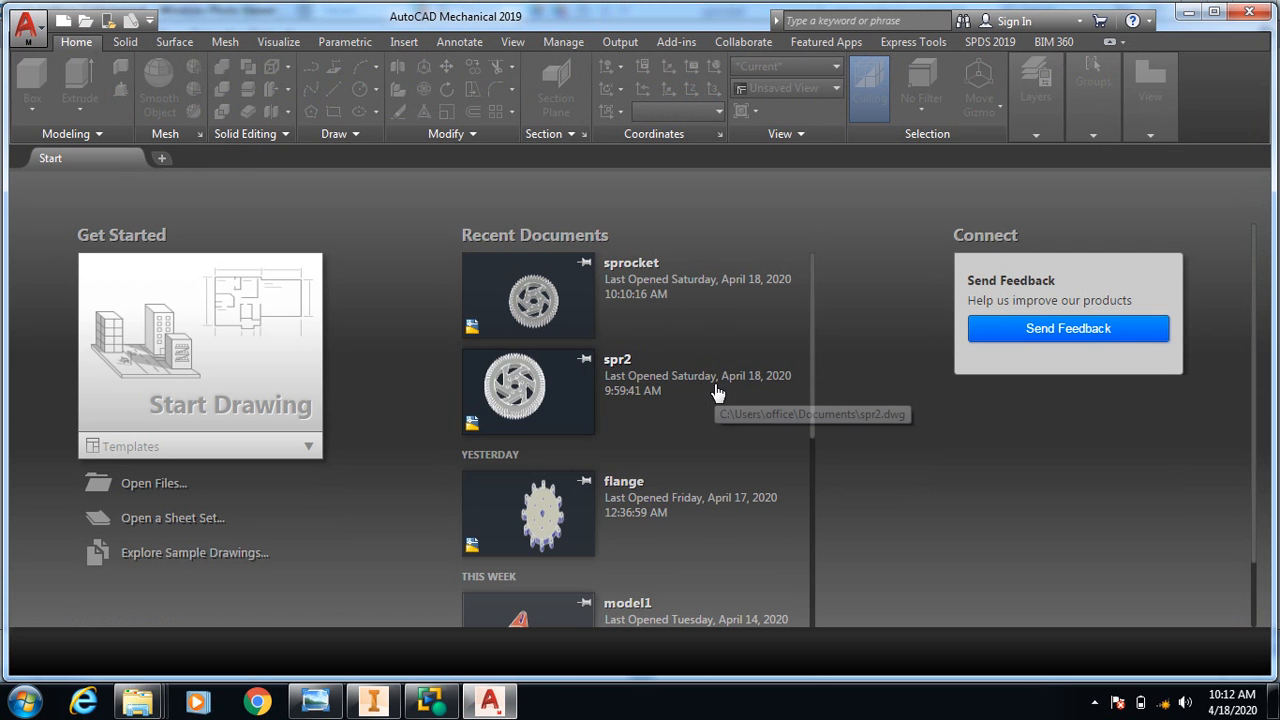
Start a new drawing and change the workspace to Drafting & Annotation.
left_click(144, 316)
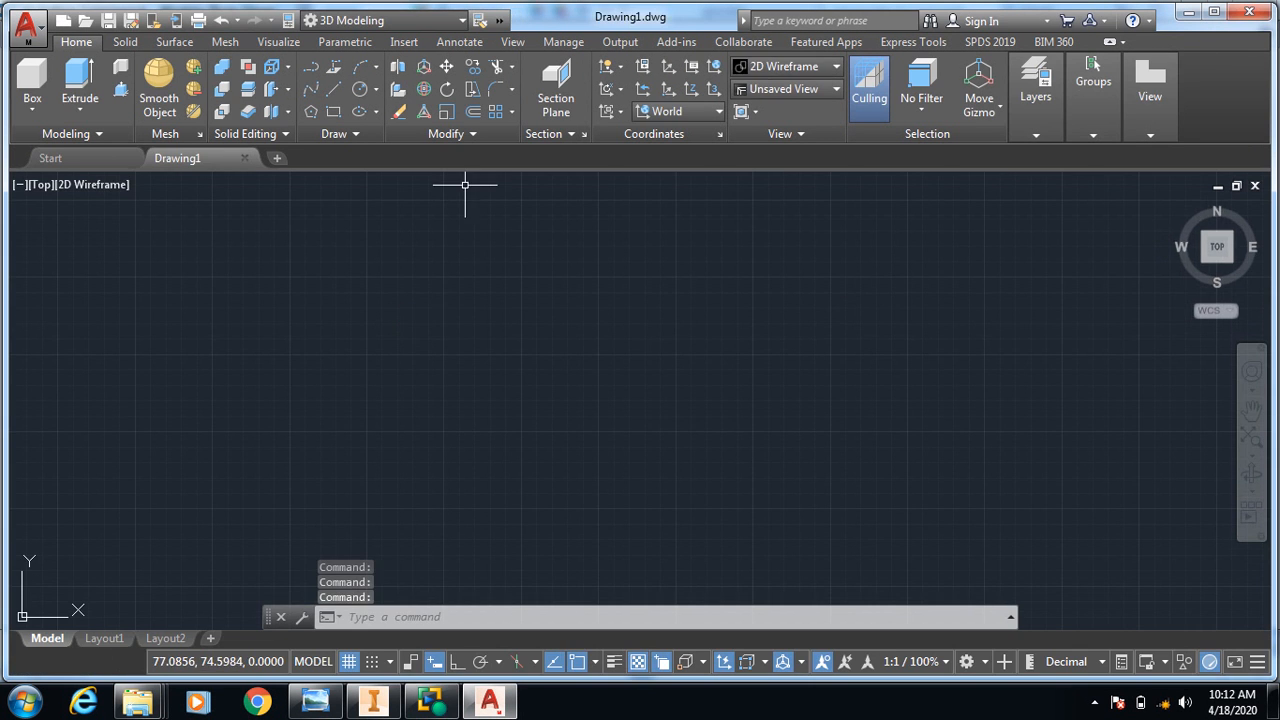
left_click(460, 24)
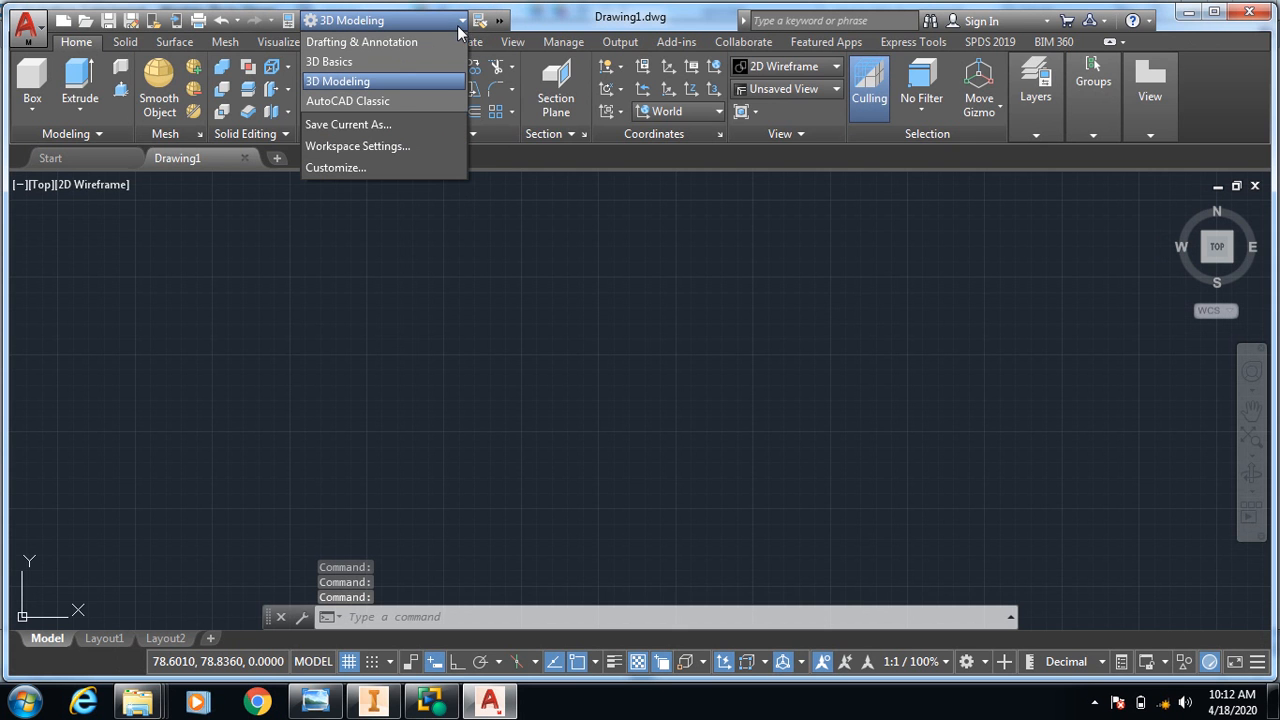
left_click(410, 41)
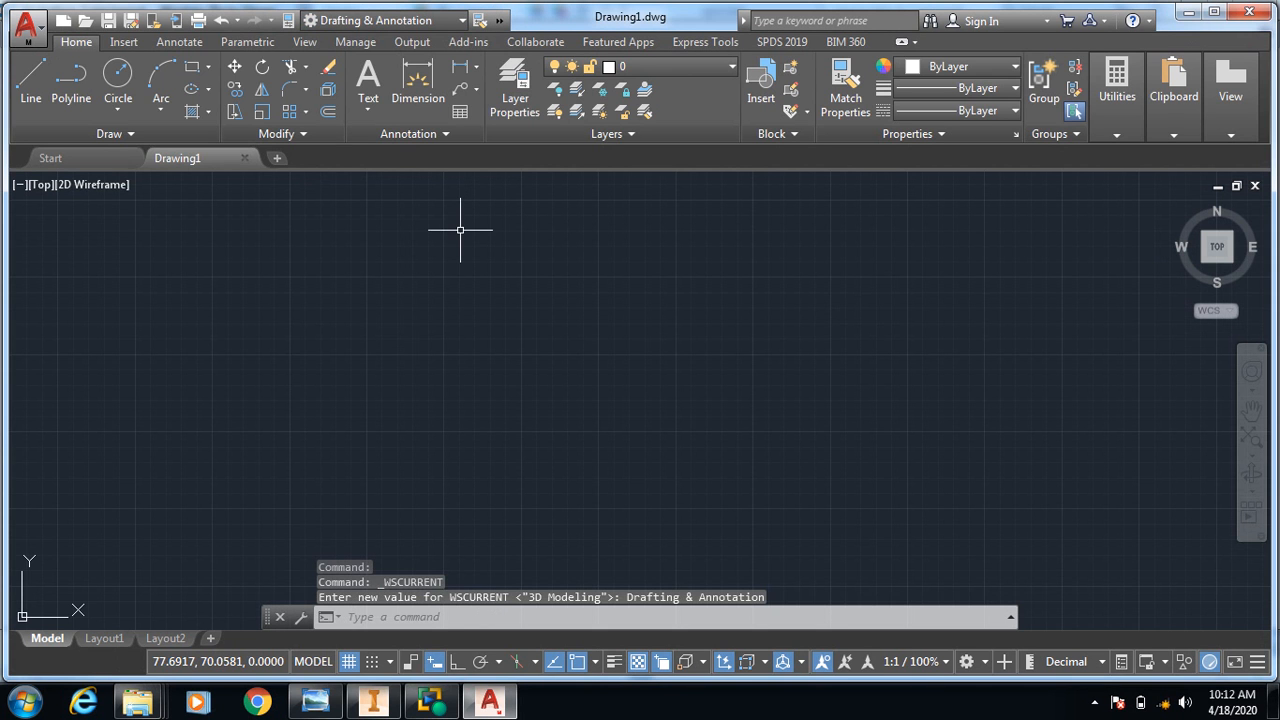
Draw a circle by center and diameter in the middle of the empty drawing, with a diameter of 20.
left_click(115, 85)
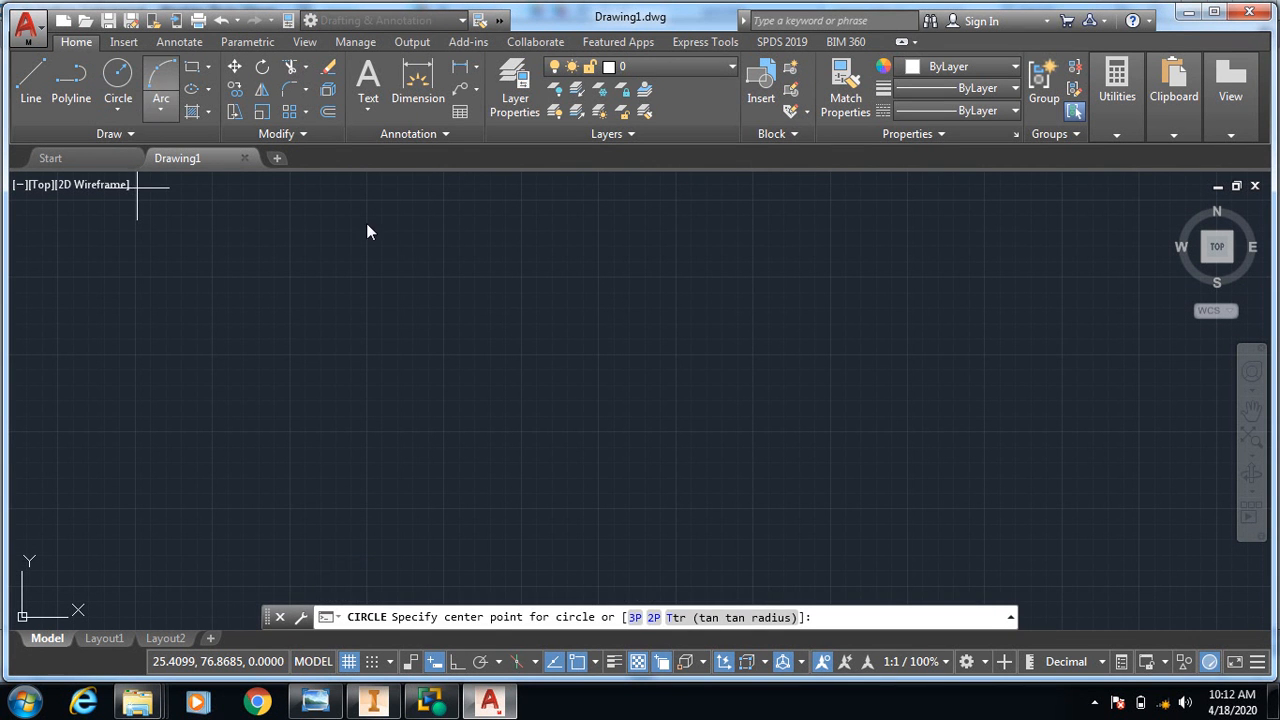
left_click(117, 110)
left_click(140, 179)
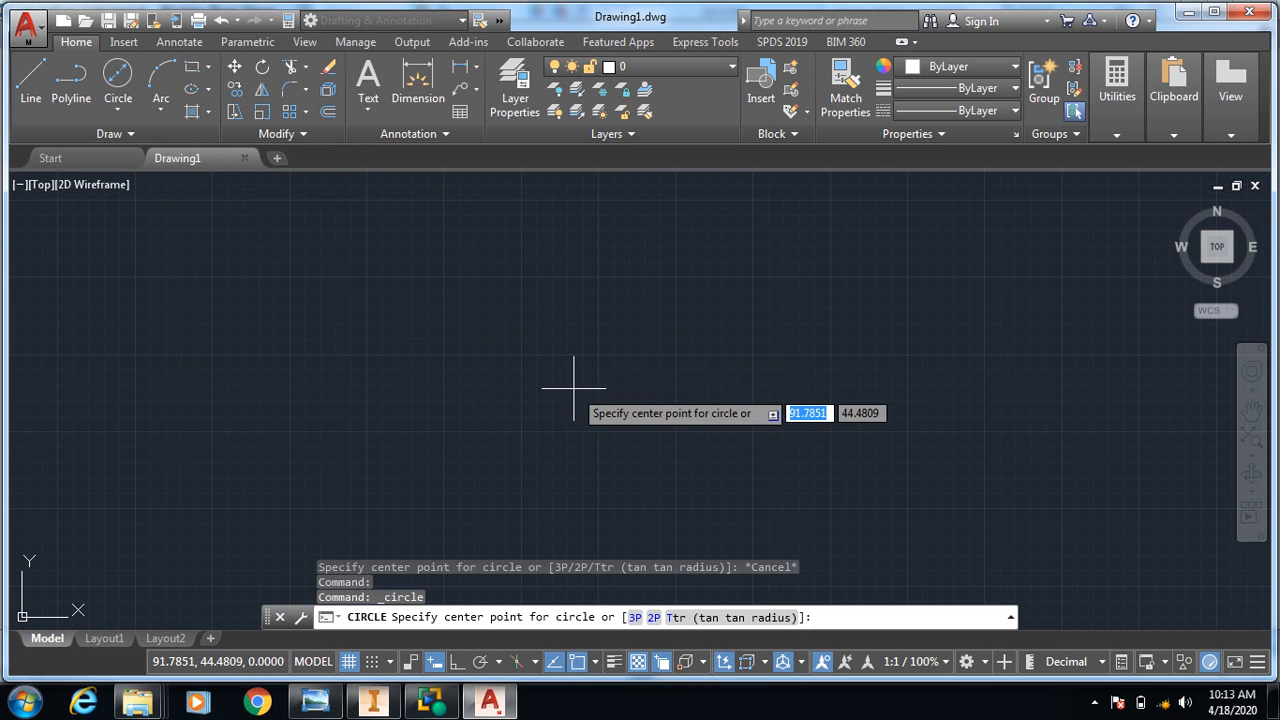
left_click(678, 355)
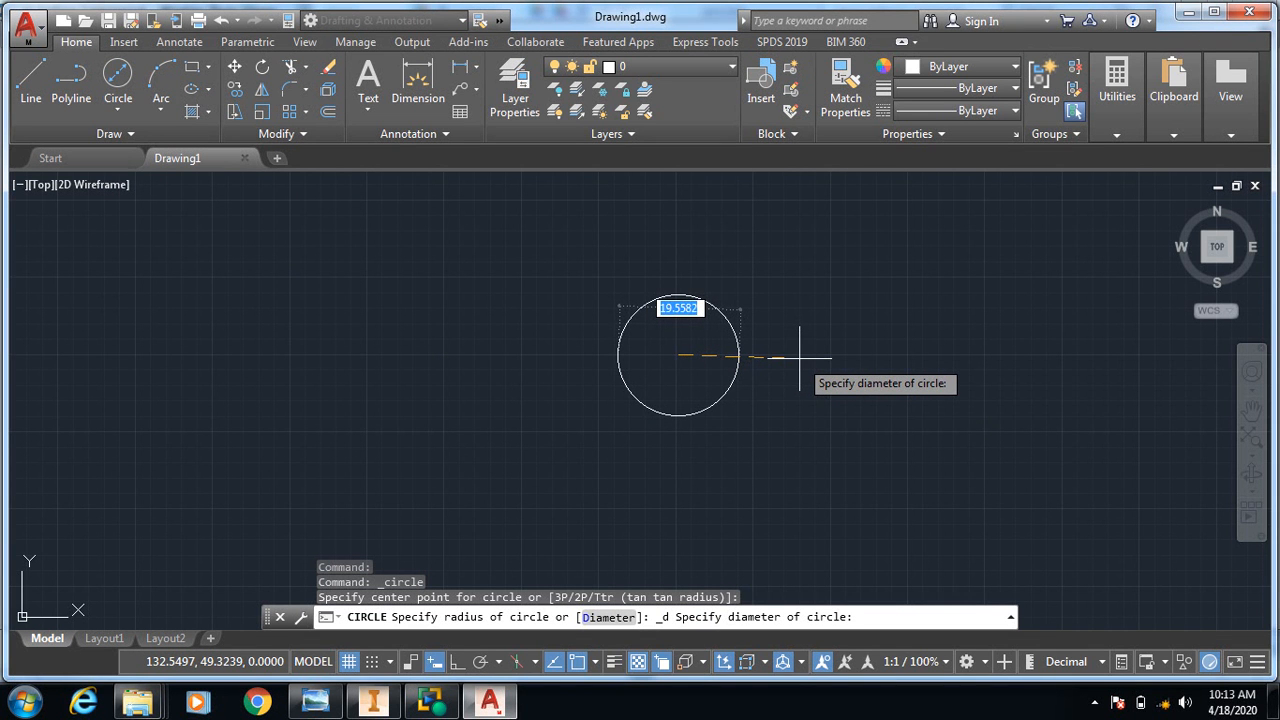
type("20")
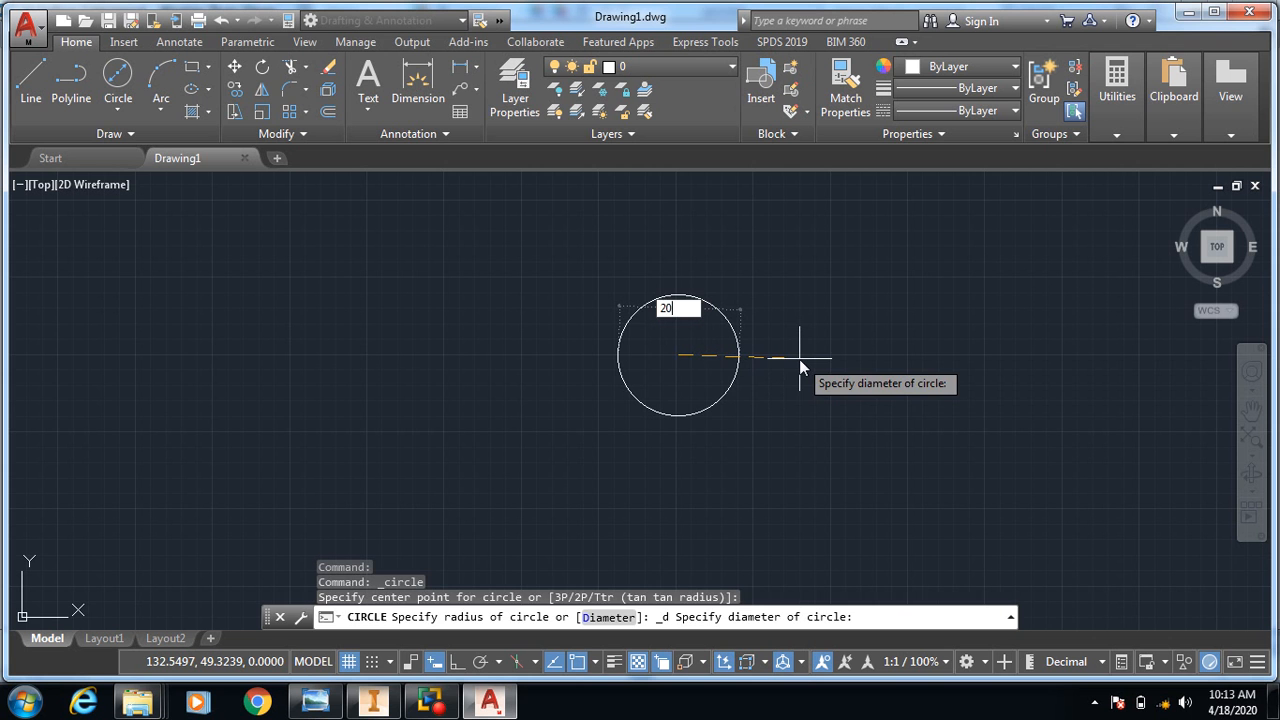
key("Return")
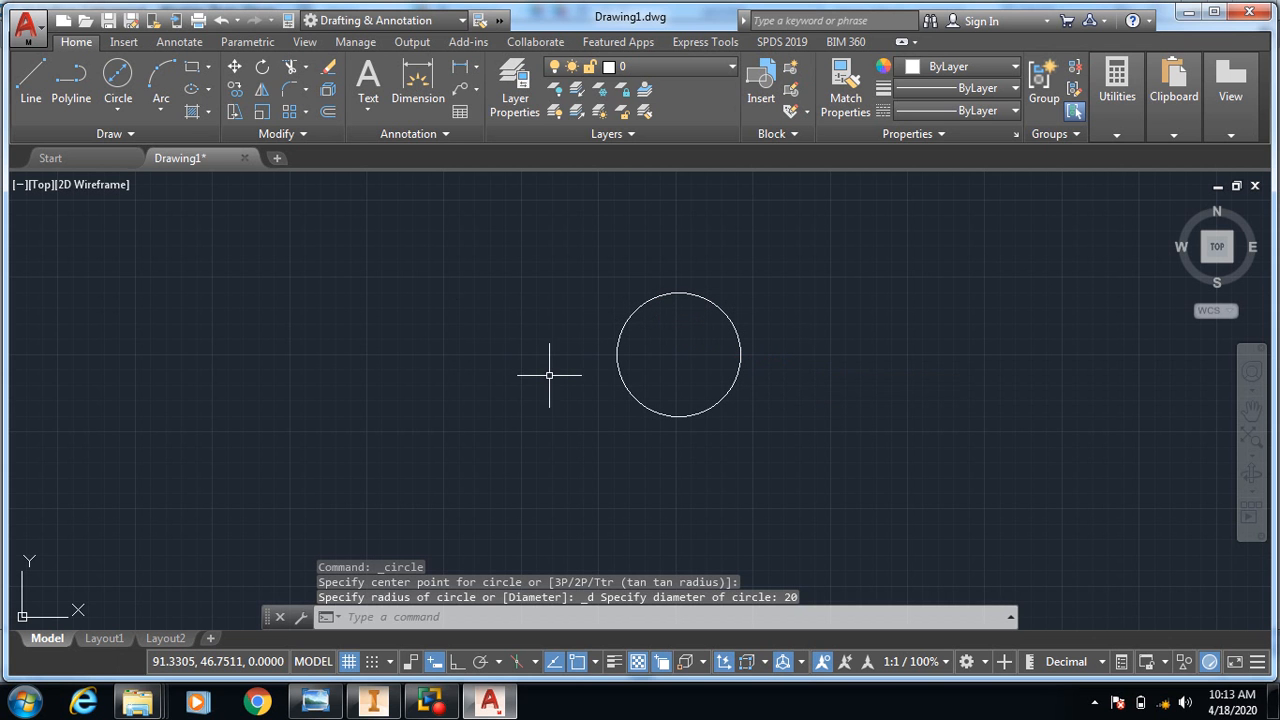
Draw a second circle of radius 20 on the center of the existing circle.
key("Return")
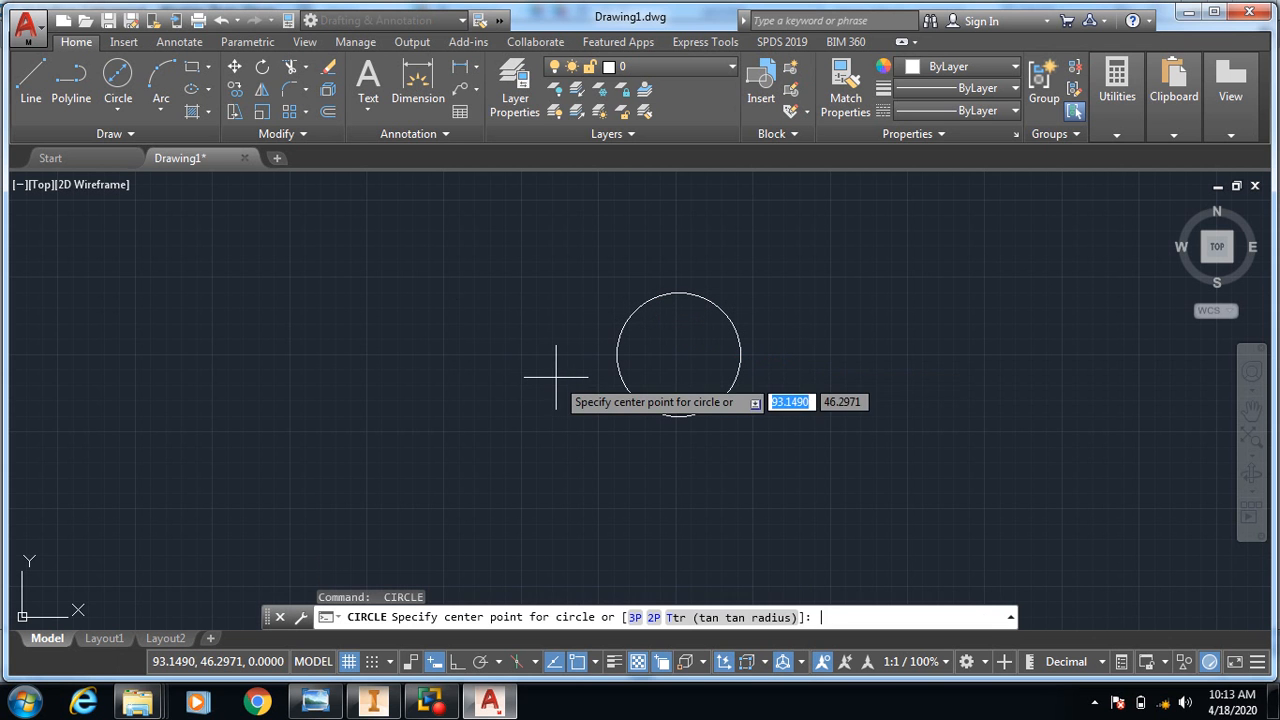
left_click(678, 354)
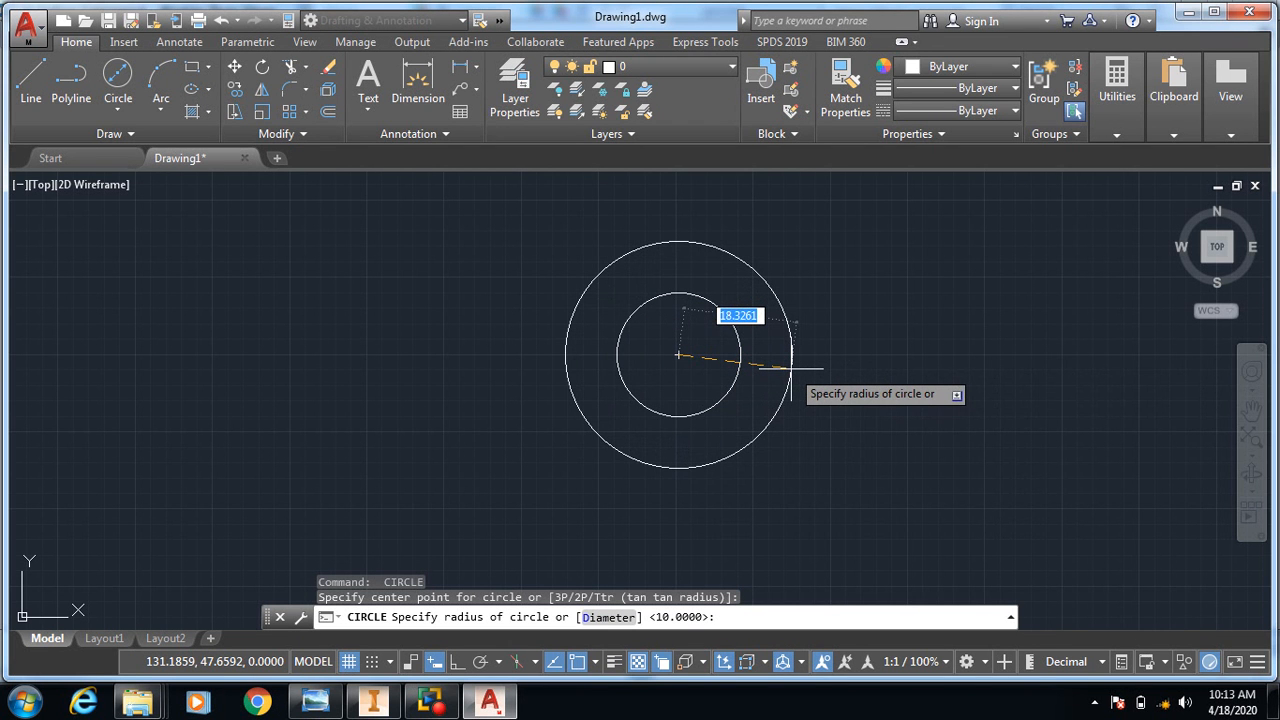
type("20")
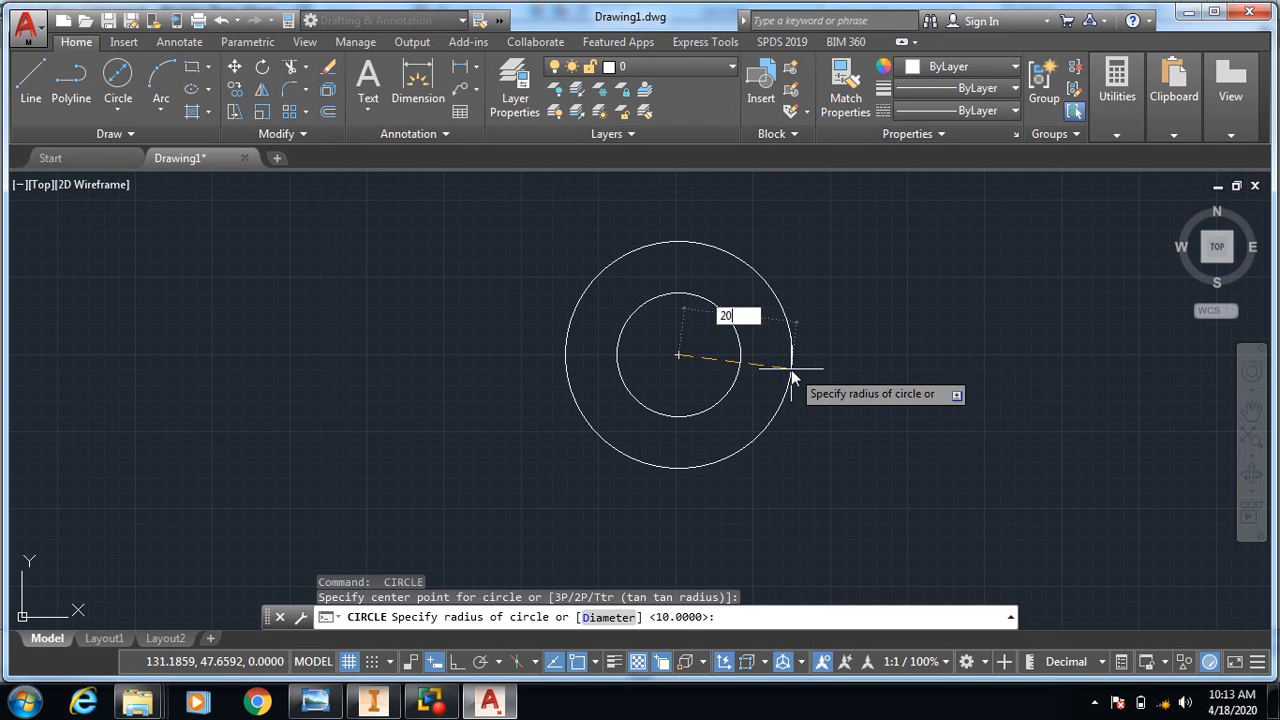
key("Return")
scroll(790, 369, "up", 2)
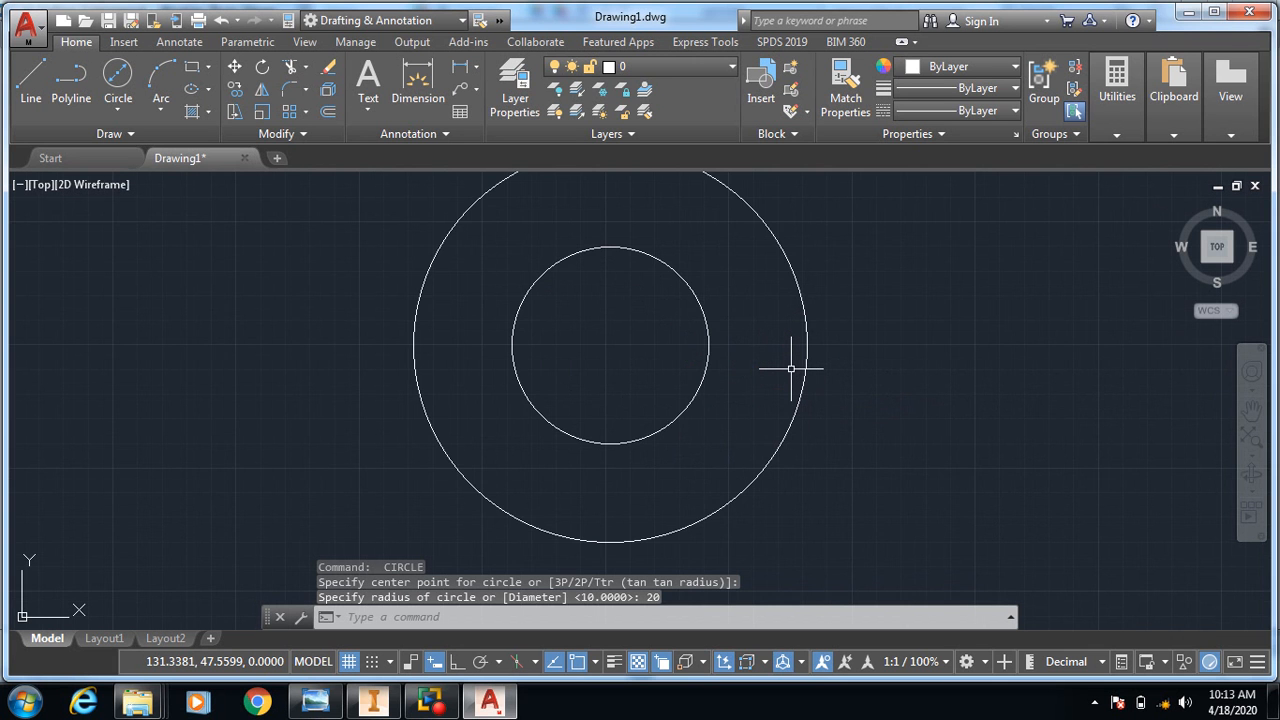
scroll(790, 369, "down", 2)
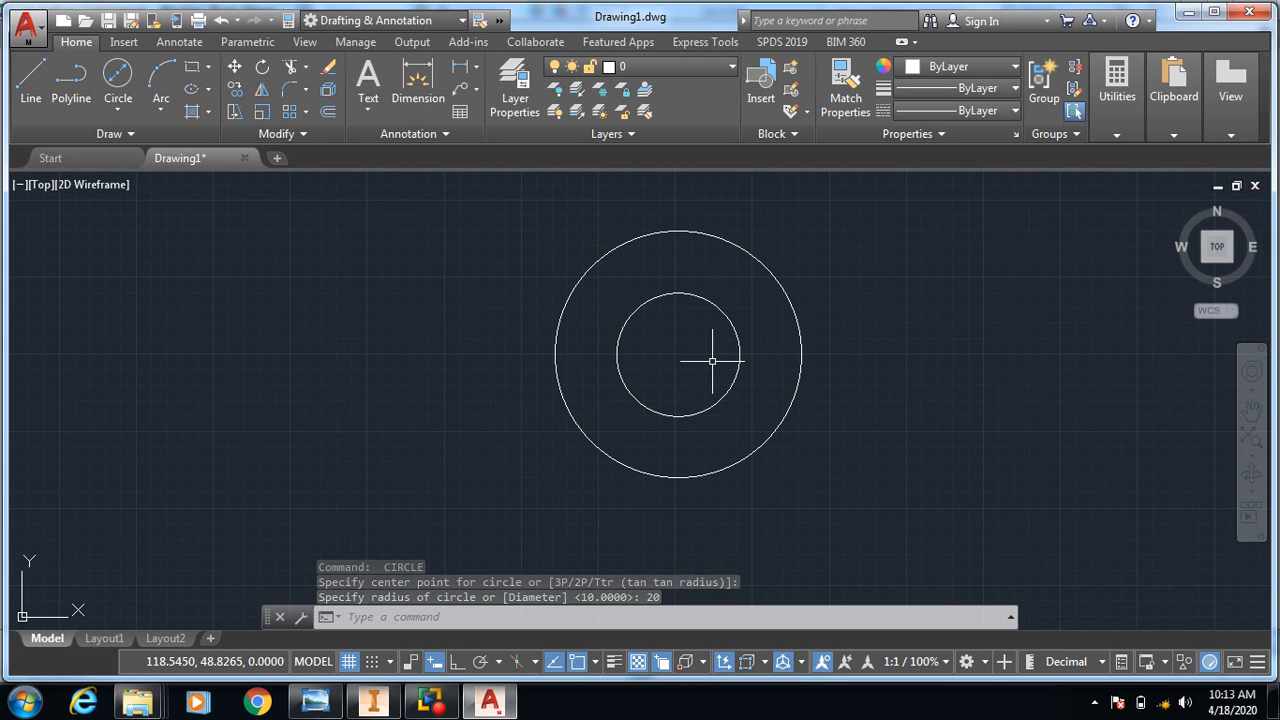
Add a concentric circle of radius 80 around the two existing circles.
key("Return")
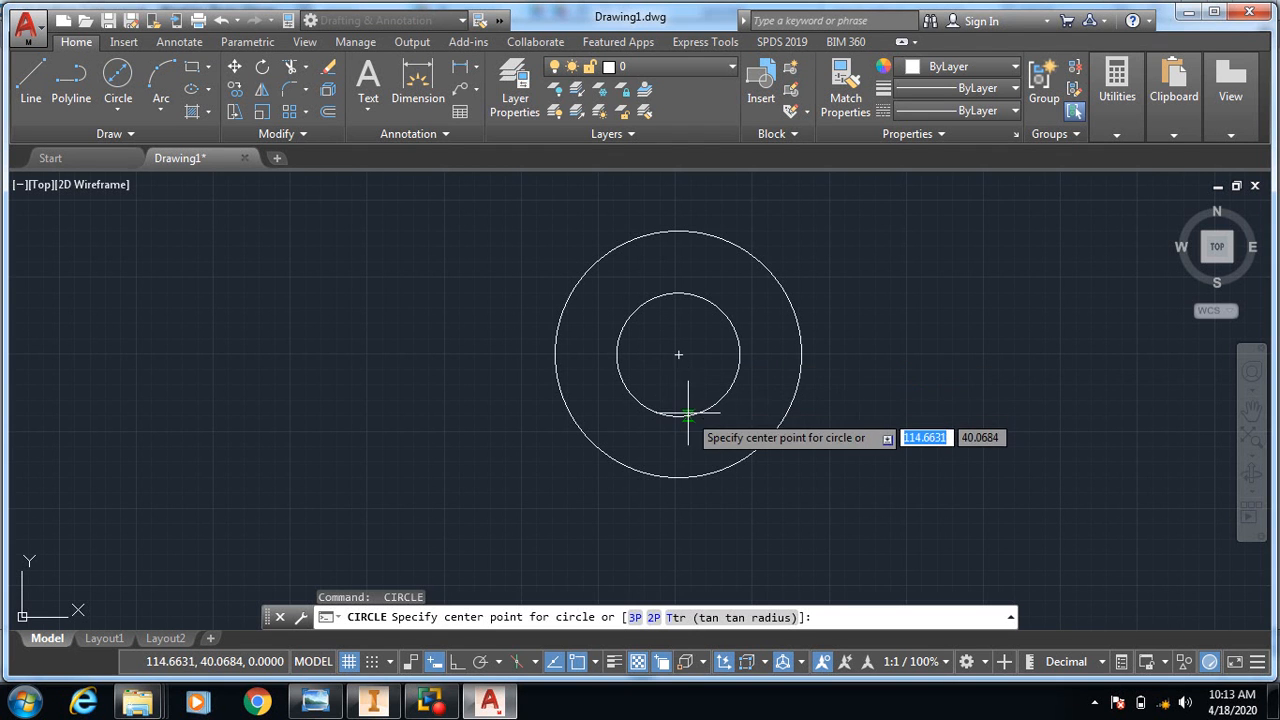
left_click(678, 362)
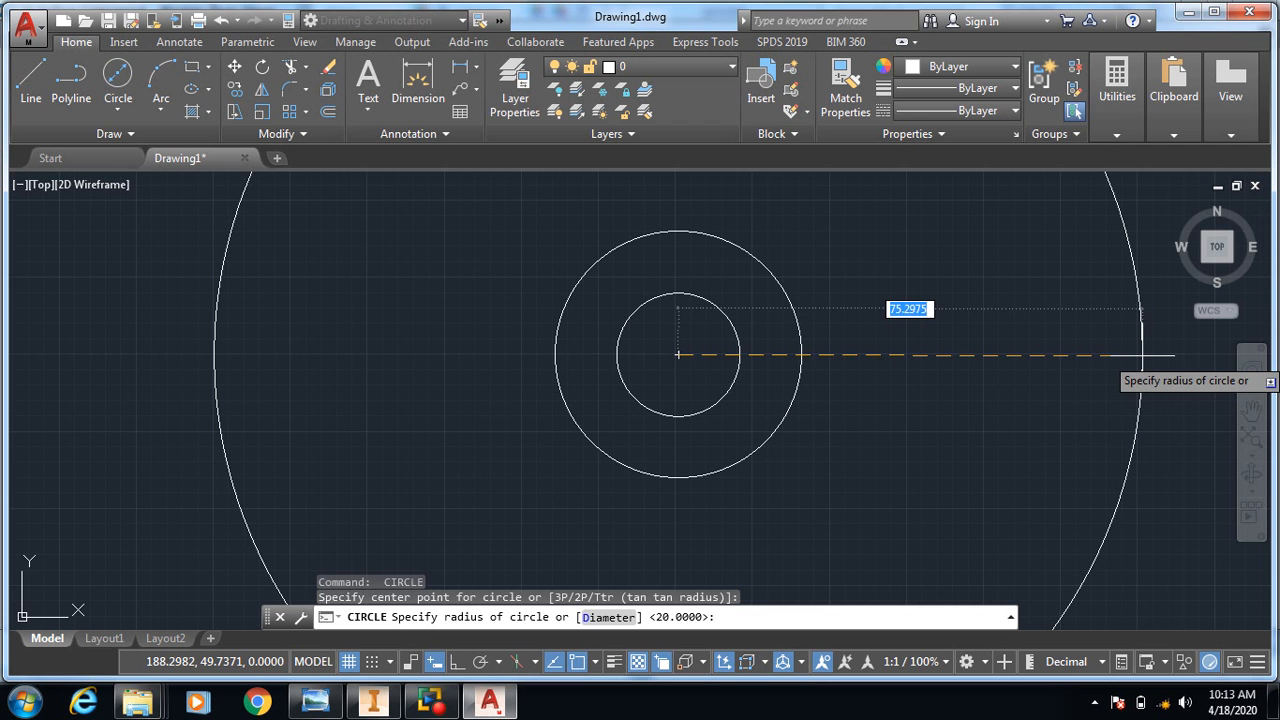
type("80")
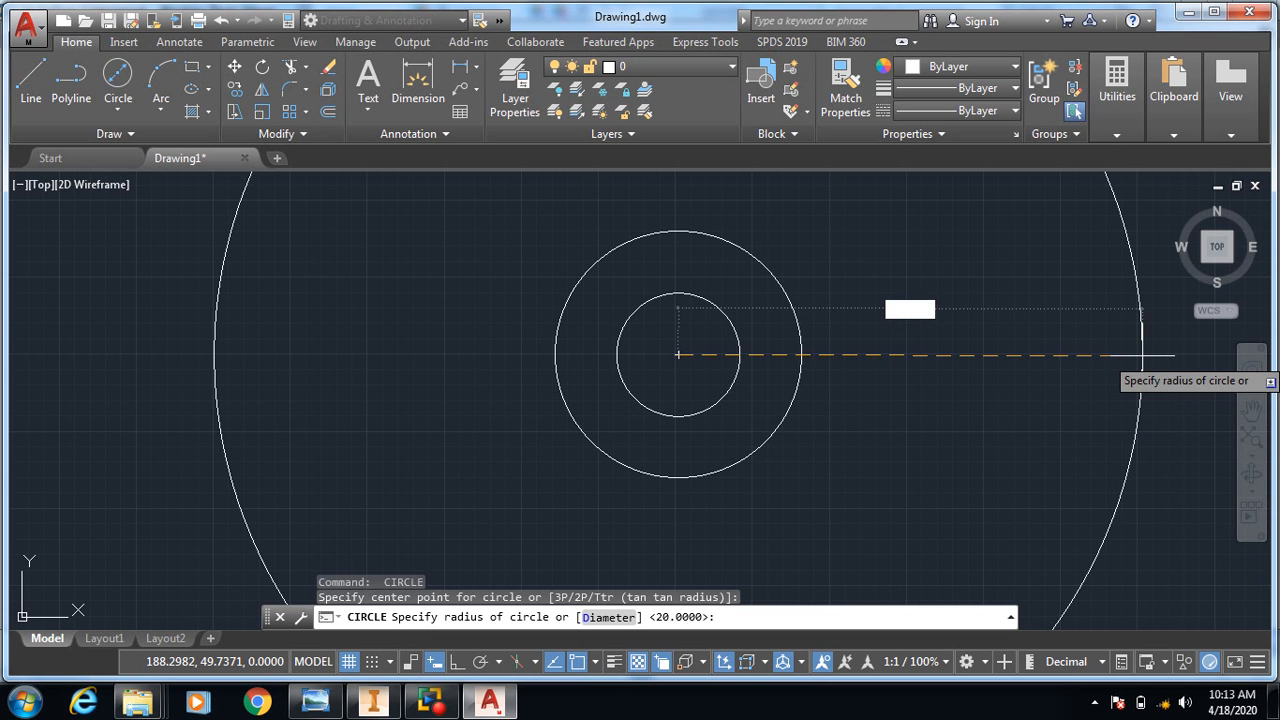
key("Return")
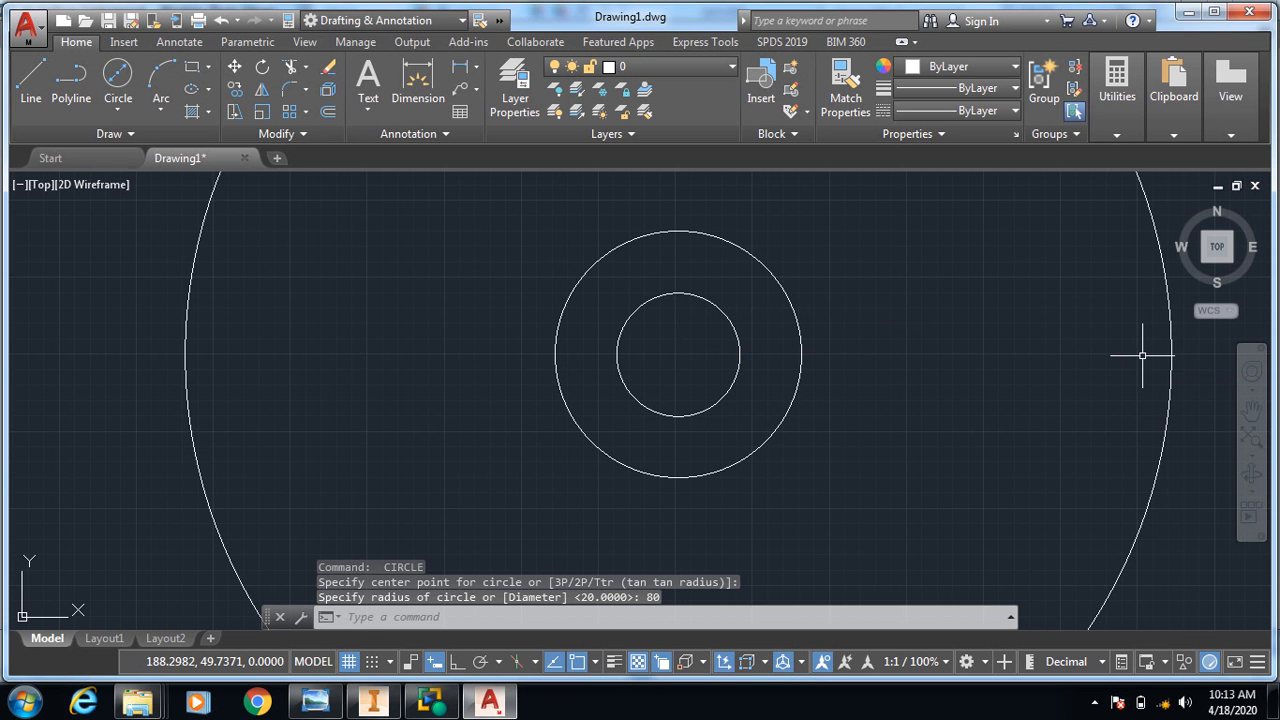
scroll(1142, 355, "down", 4)
mouse_move(1057, 357)
middle_mouse_down()
mouse_move(1003, 386)
mouse_move(912, 391)
middle_mouse_up()
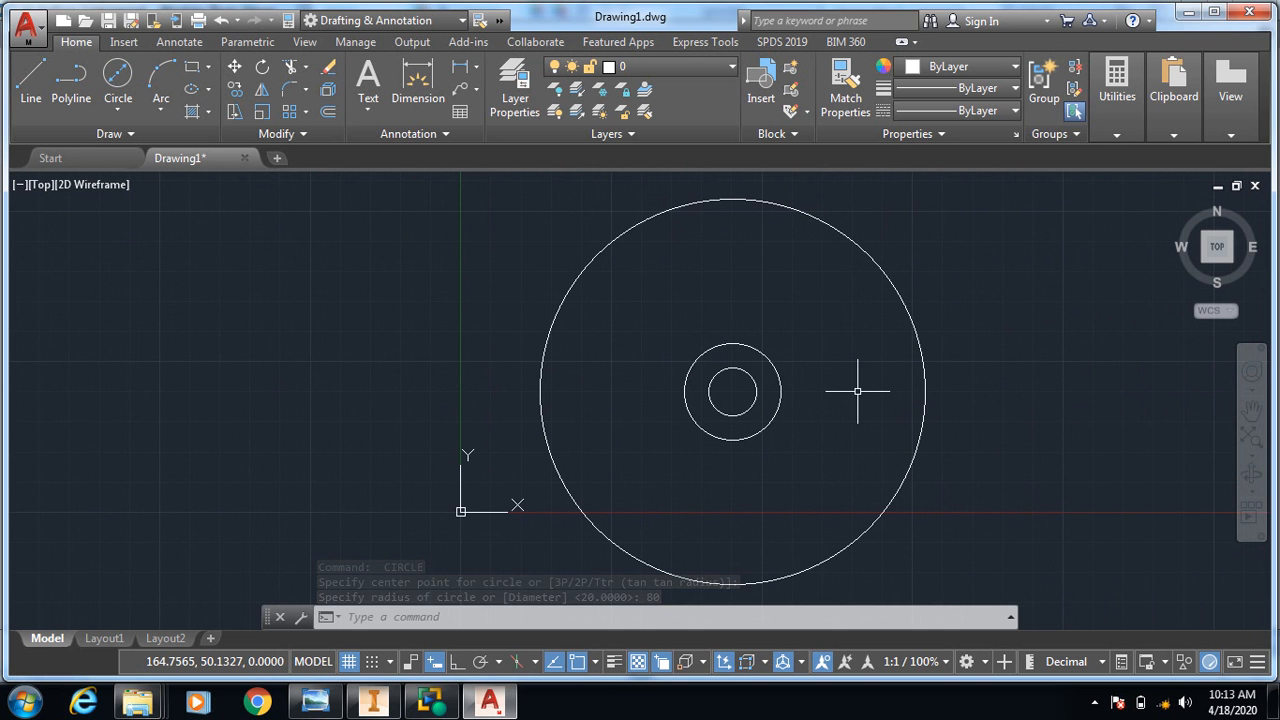
Add a concentric circle of radius 100 from the same center point.
key("Return")
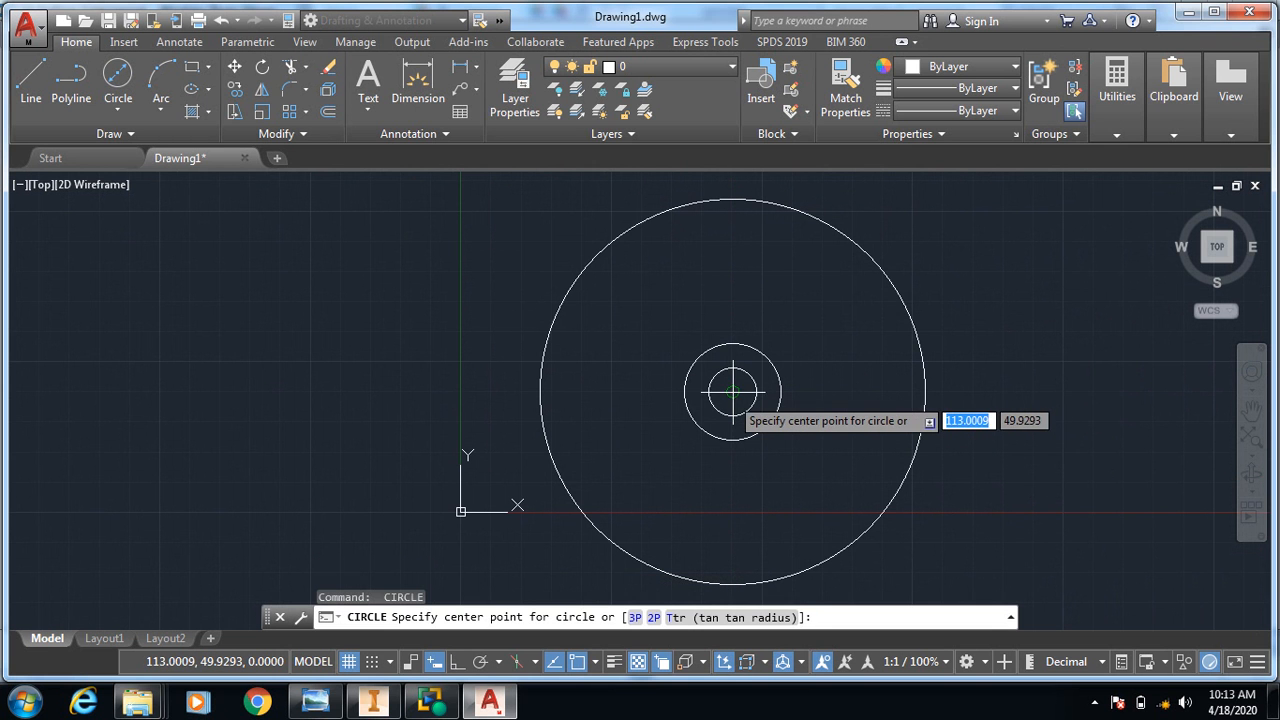
left_click(733, 392)
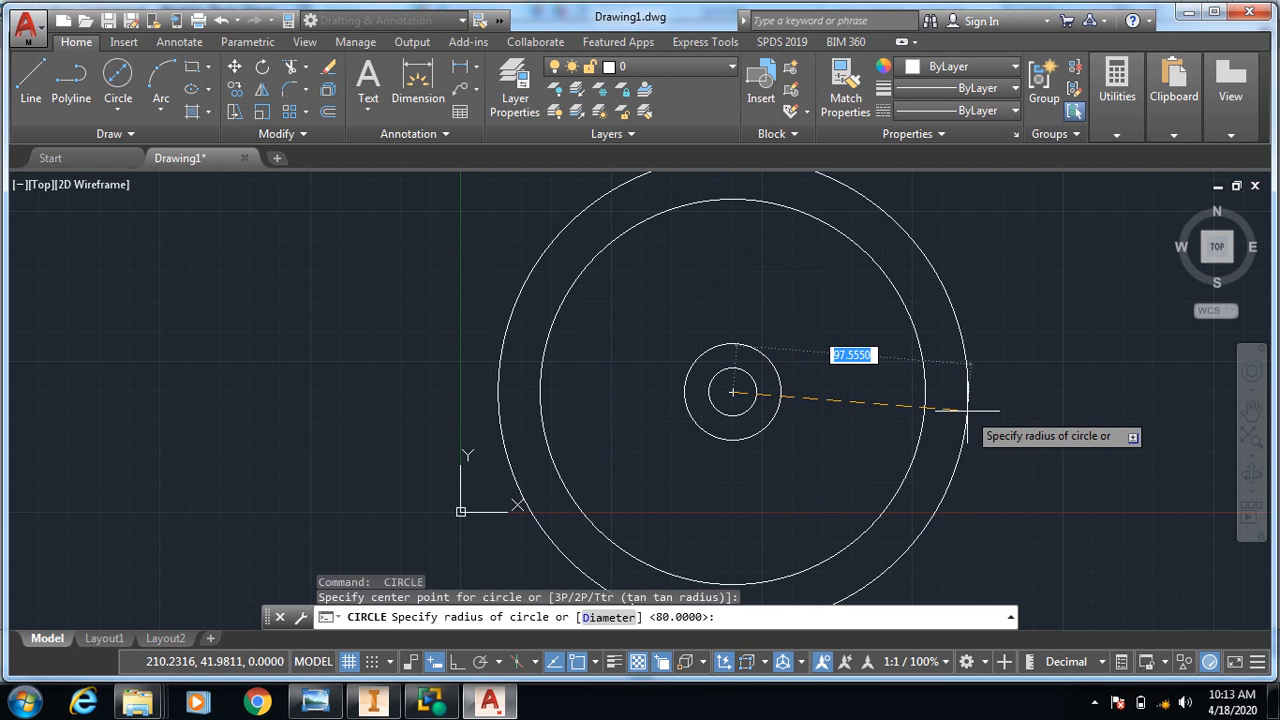
type("100")
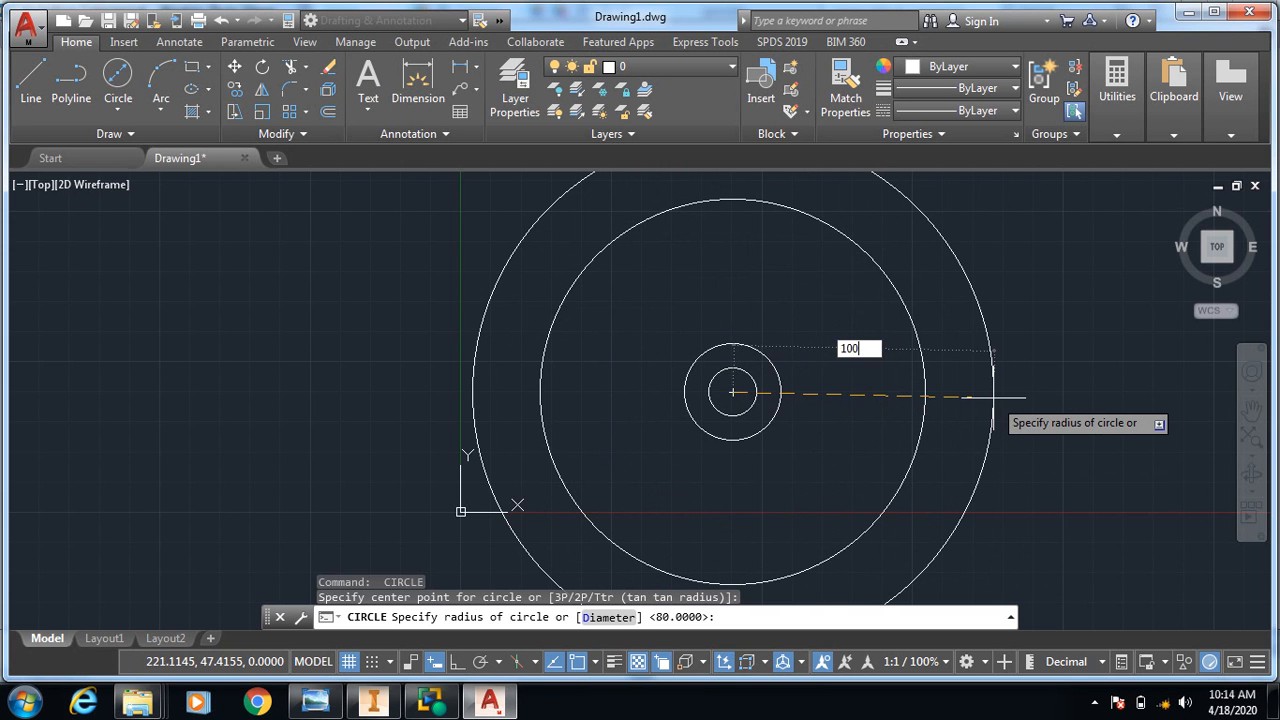
key("Return")
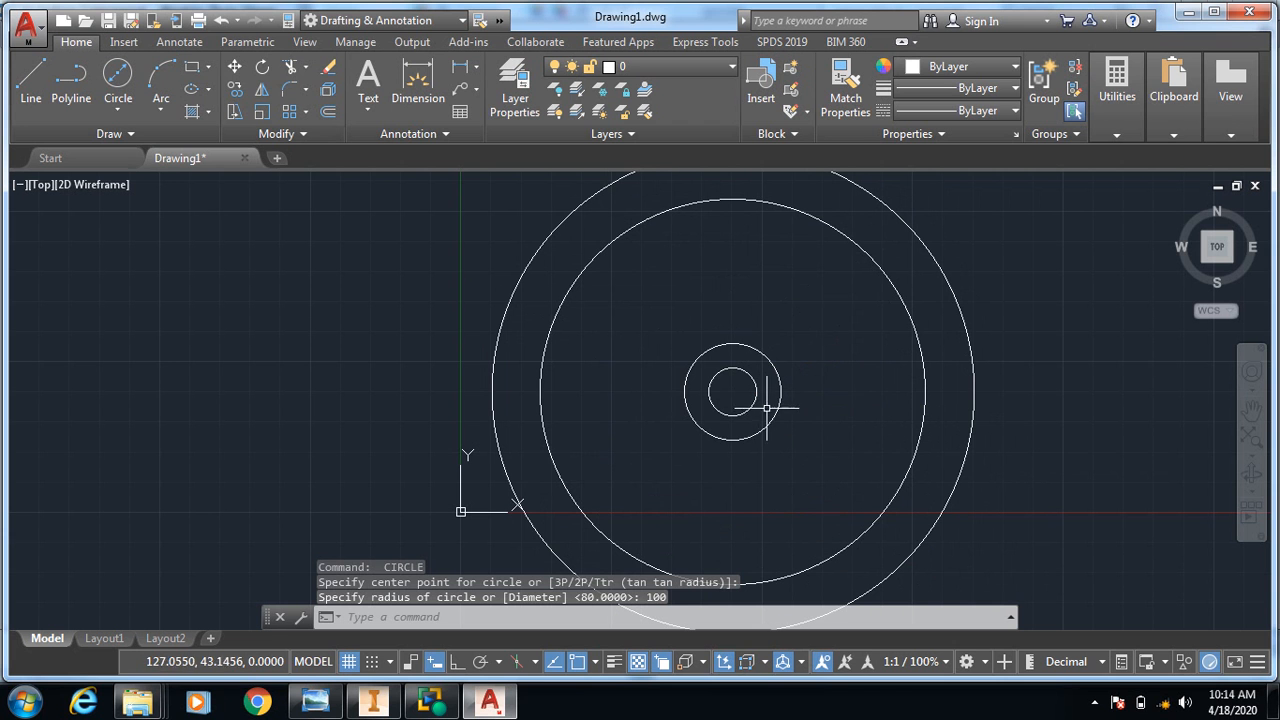
Draw the outermost concentric circle with a radius of 120 from the common center.
key("Return")
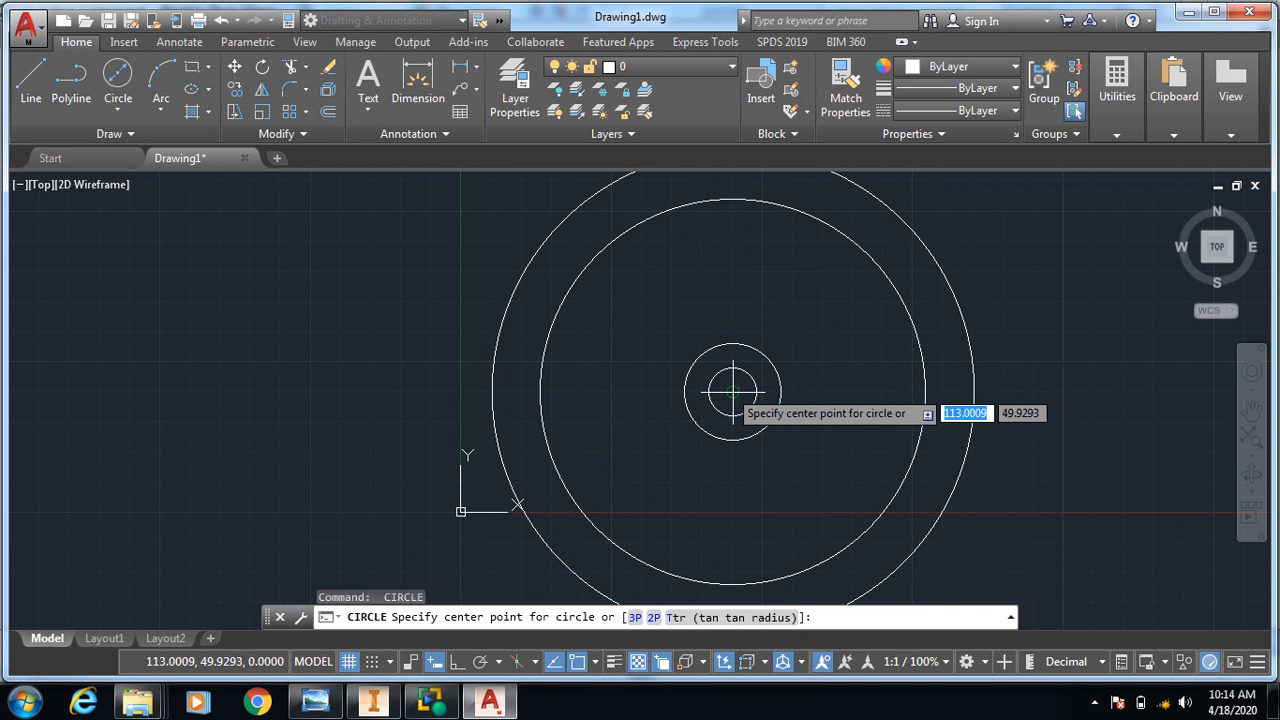
left_click(733, 392)
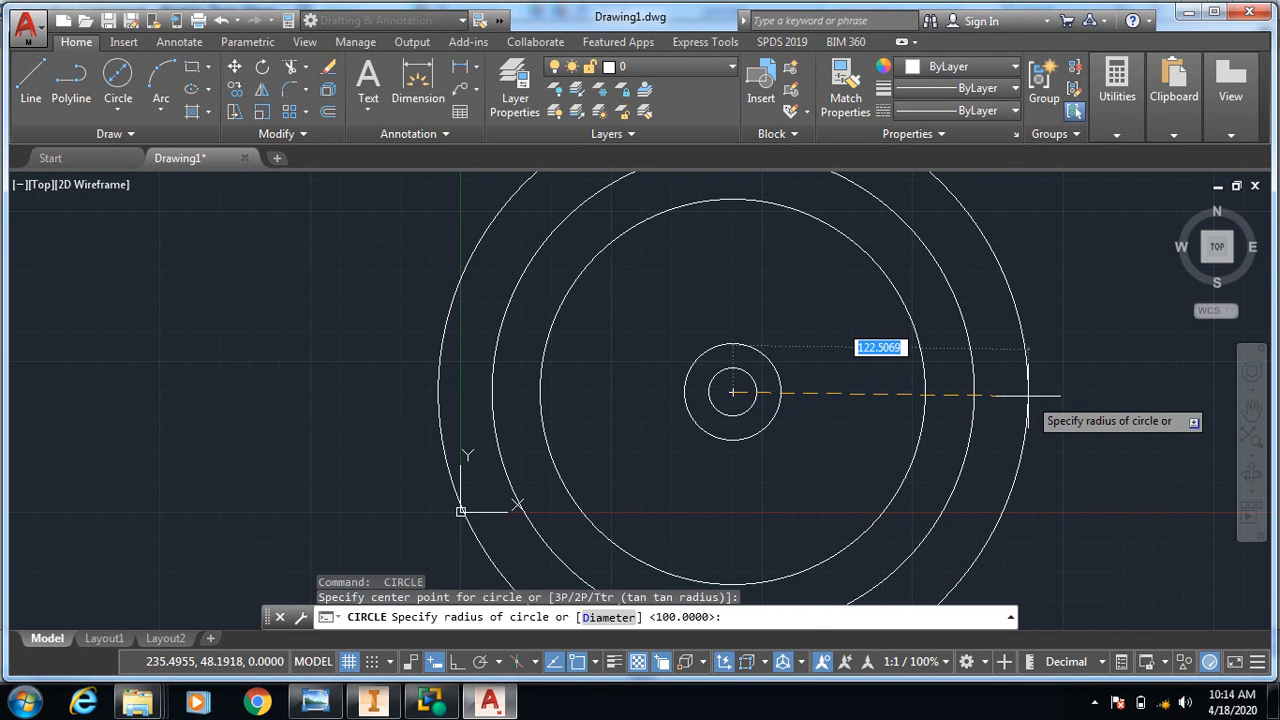
type("12")
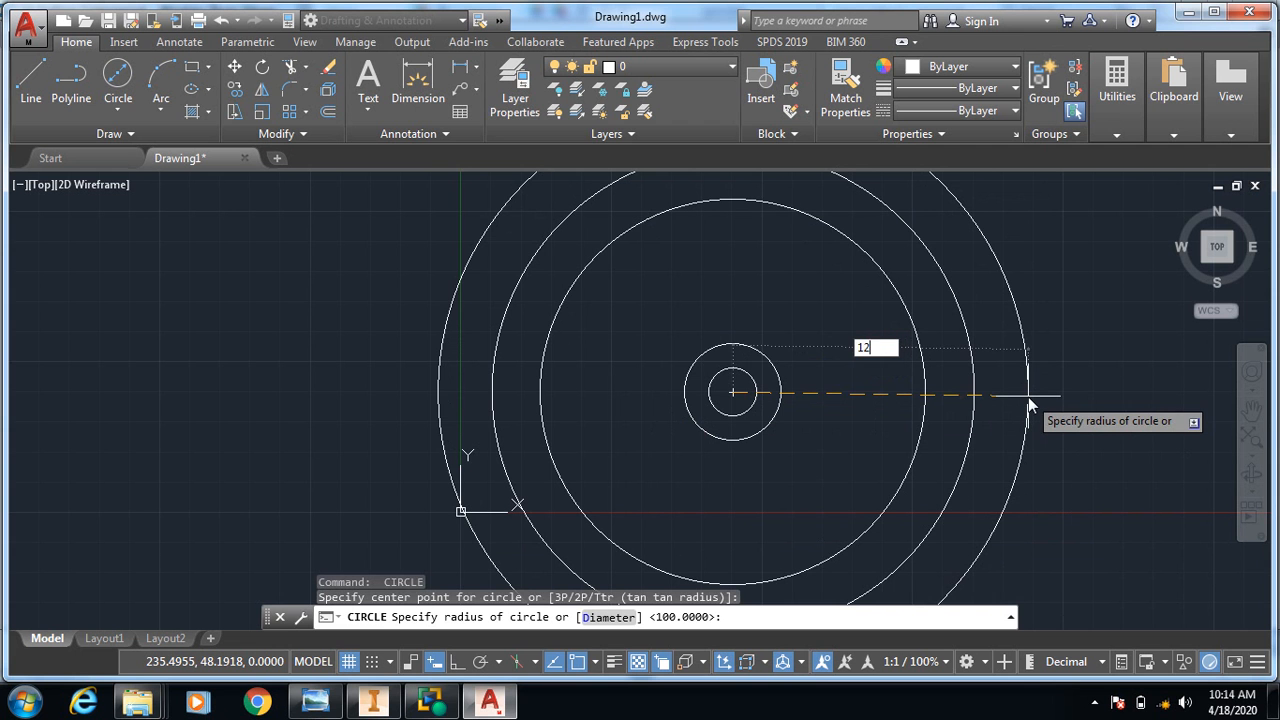
type("0")
key("Return")
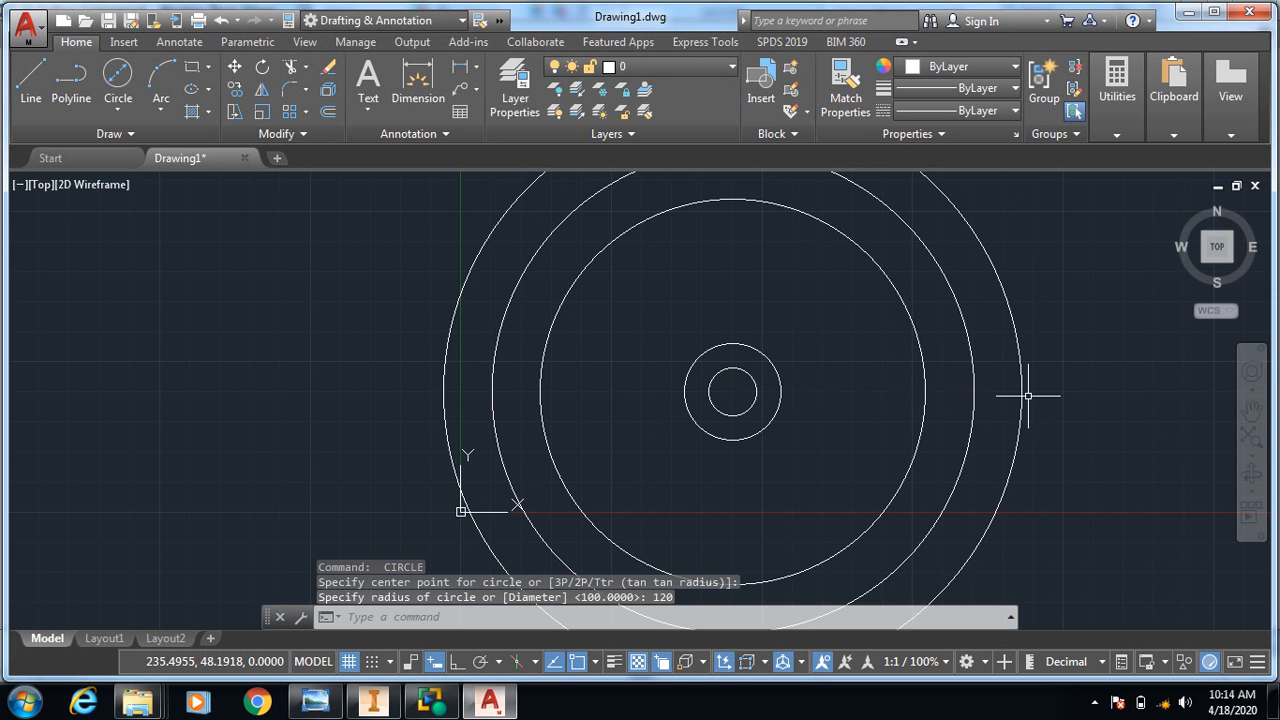
scroll(1027, 396, "down", 2)
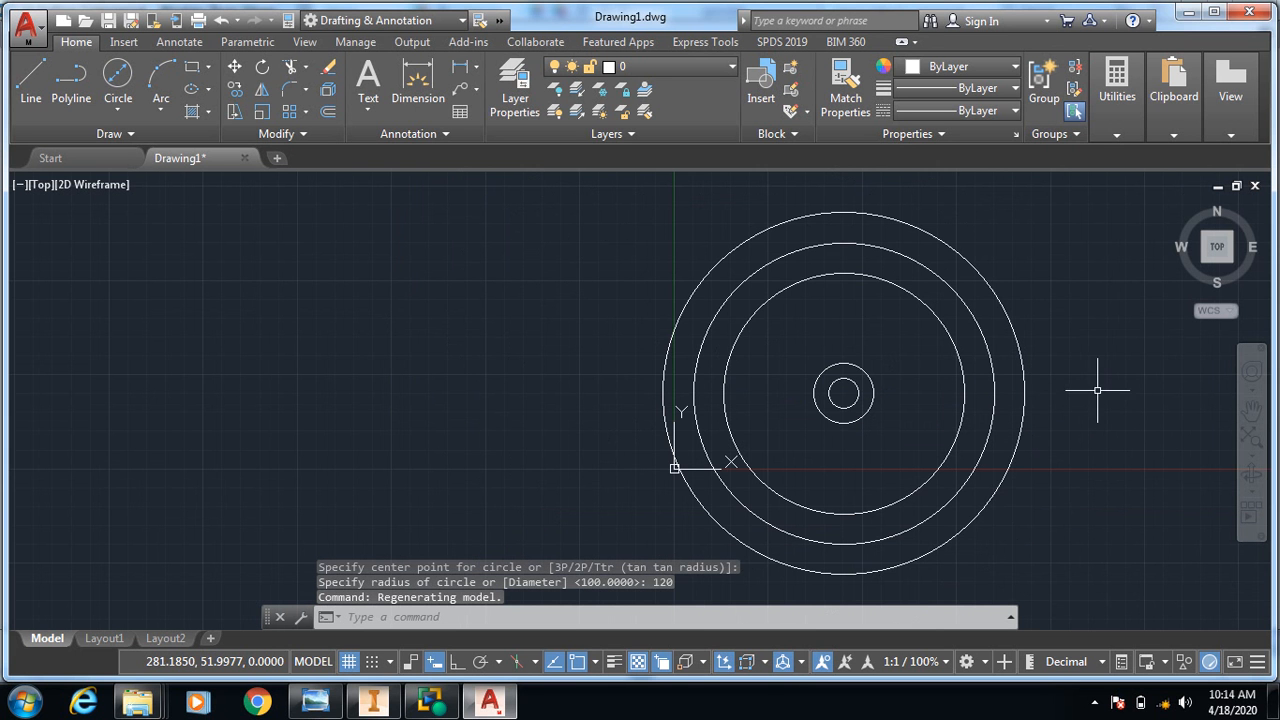
mouse_move(1020, 391)
middle_mouse_down()
mouse_move(1054, 394)
mouse_move(866, 429)
mouse_move(866, 418)
middle_mouse_up()
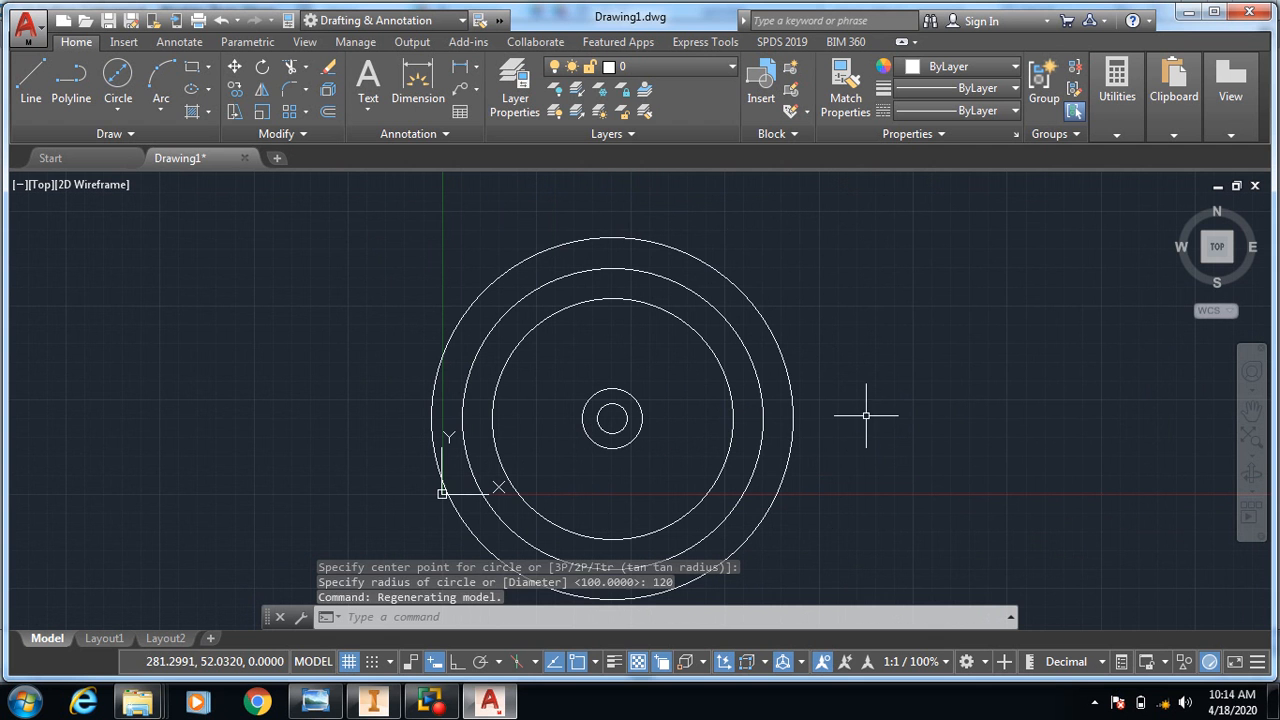
right_click(437, 493)
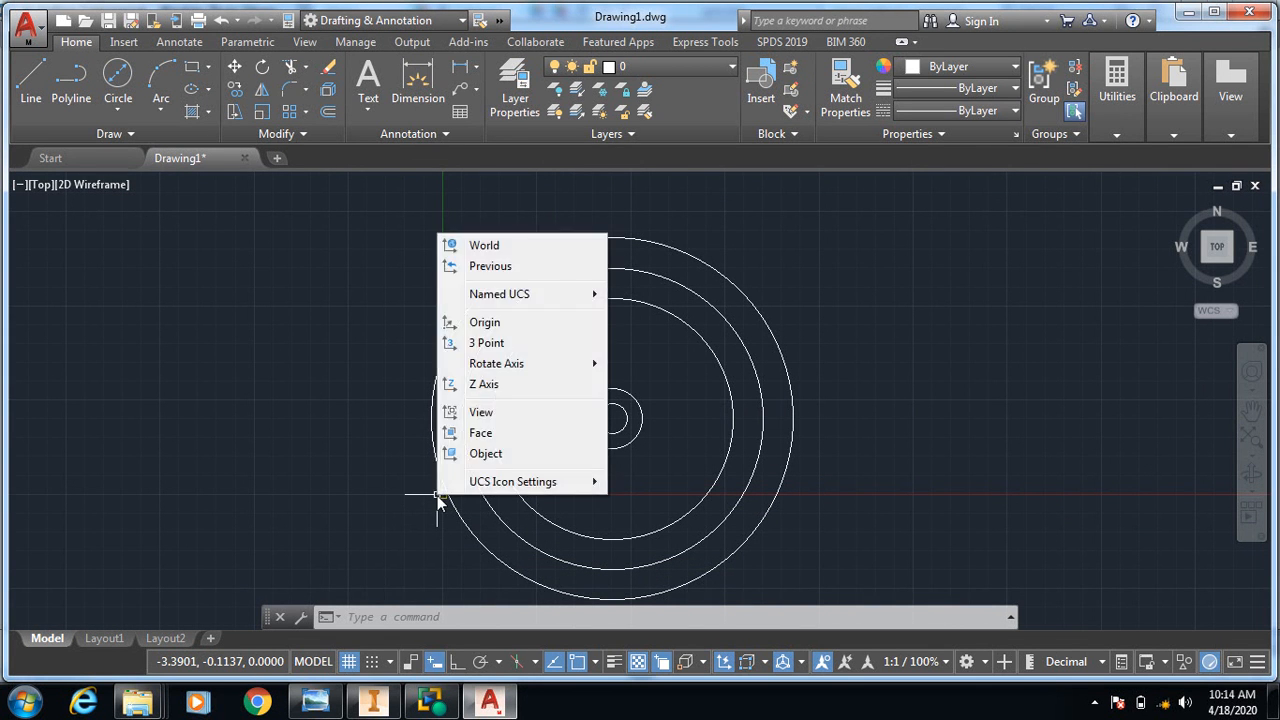
left_click(352, 495)
scroll(522, 482, "down", 3)
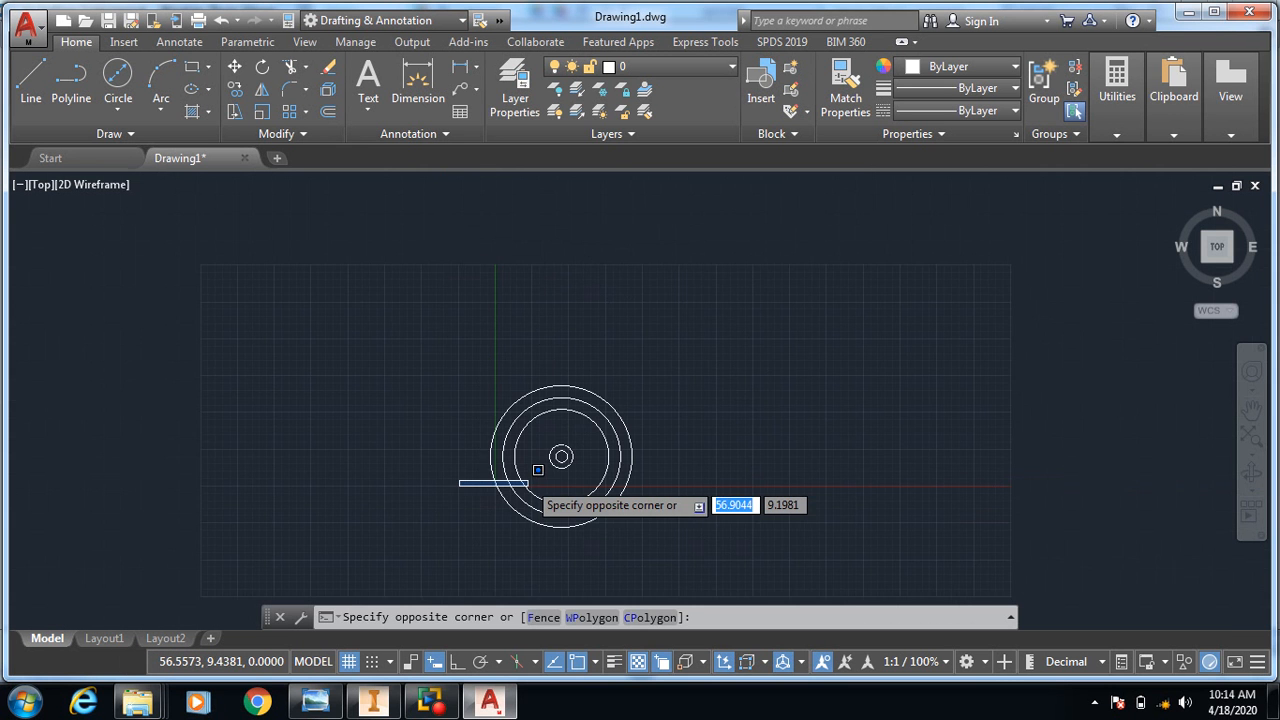
scroll(481, 487, "up", 5)
left_click(284, 483)
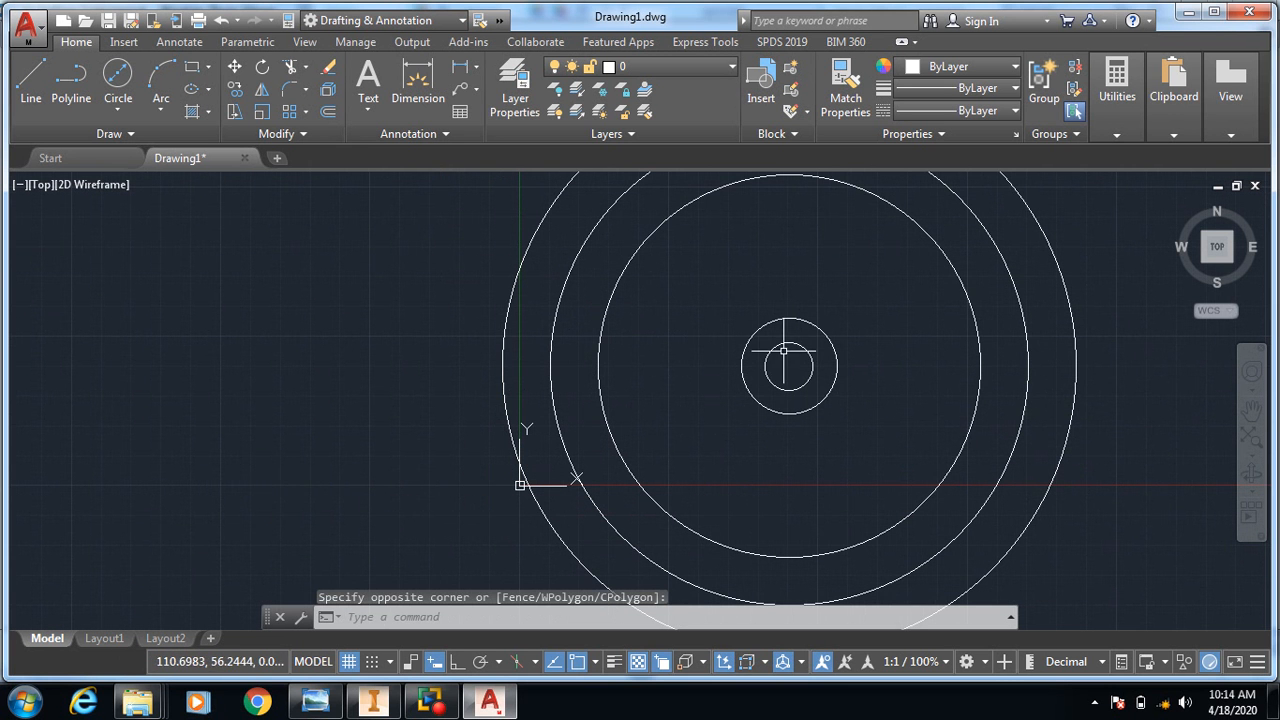
scroll(802, 305, "down", 2)
scroll(802, 305, "up", 1)
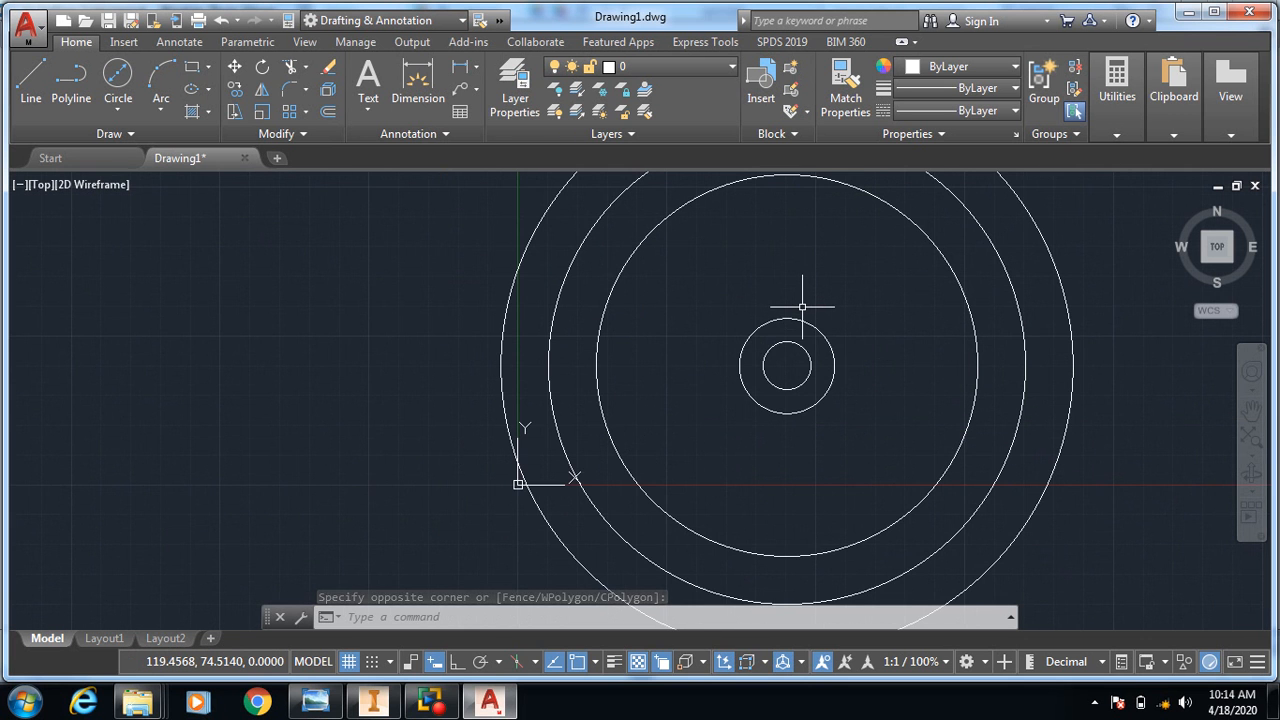
Draw a small circle of diameter 6 centered on the top point of the radius 20 circle.
middle_click_drag(803, 297, 752, 357)
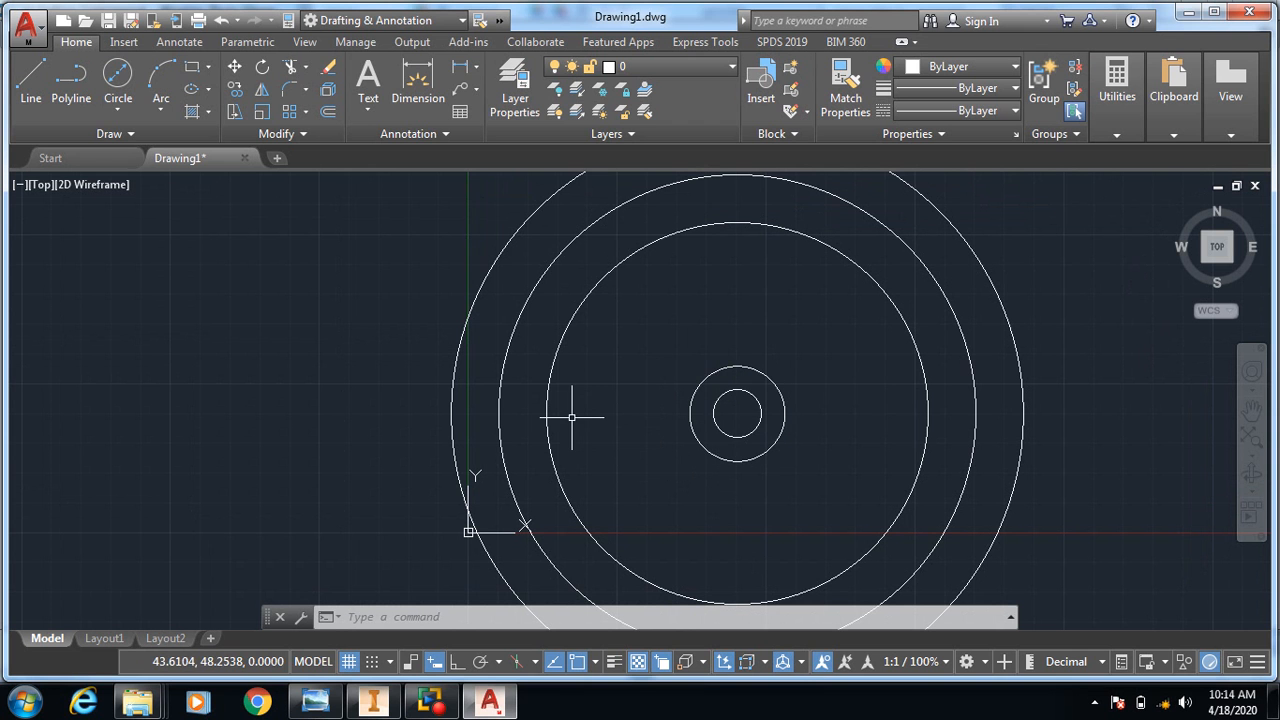
left_click(118, 82)
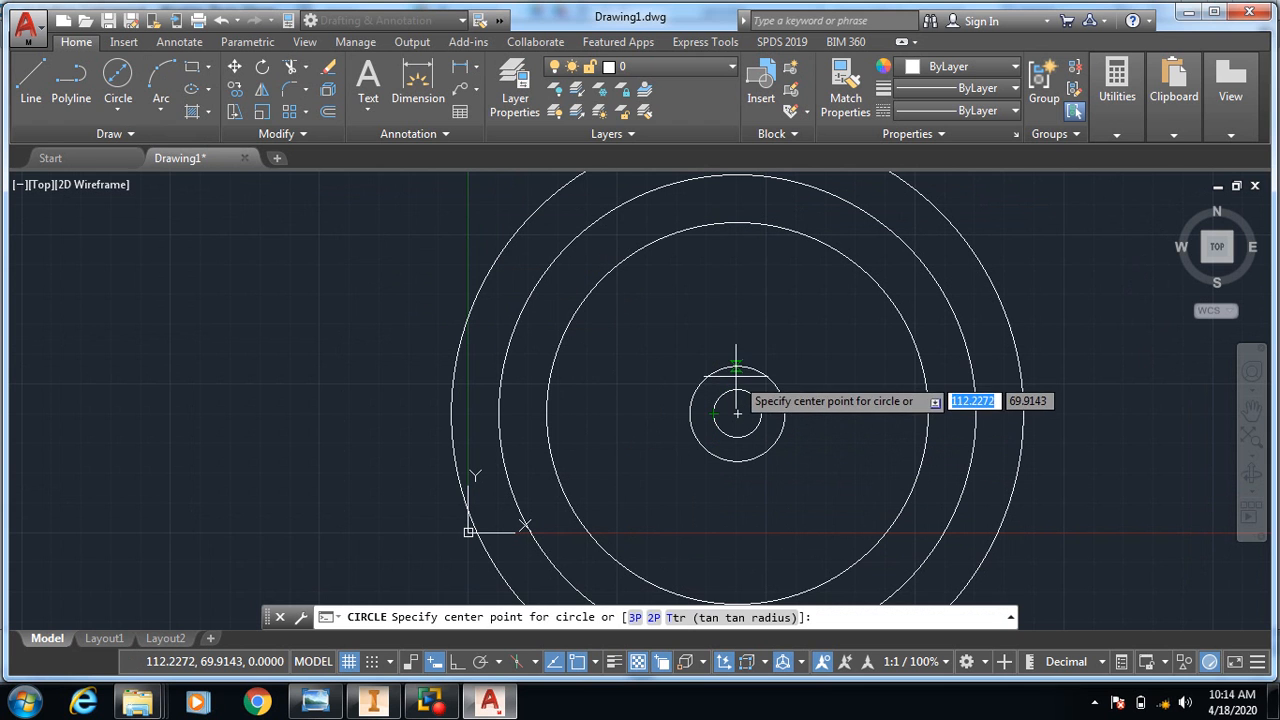
left_click(737, 370)
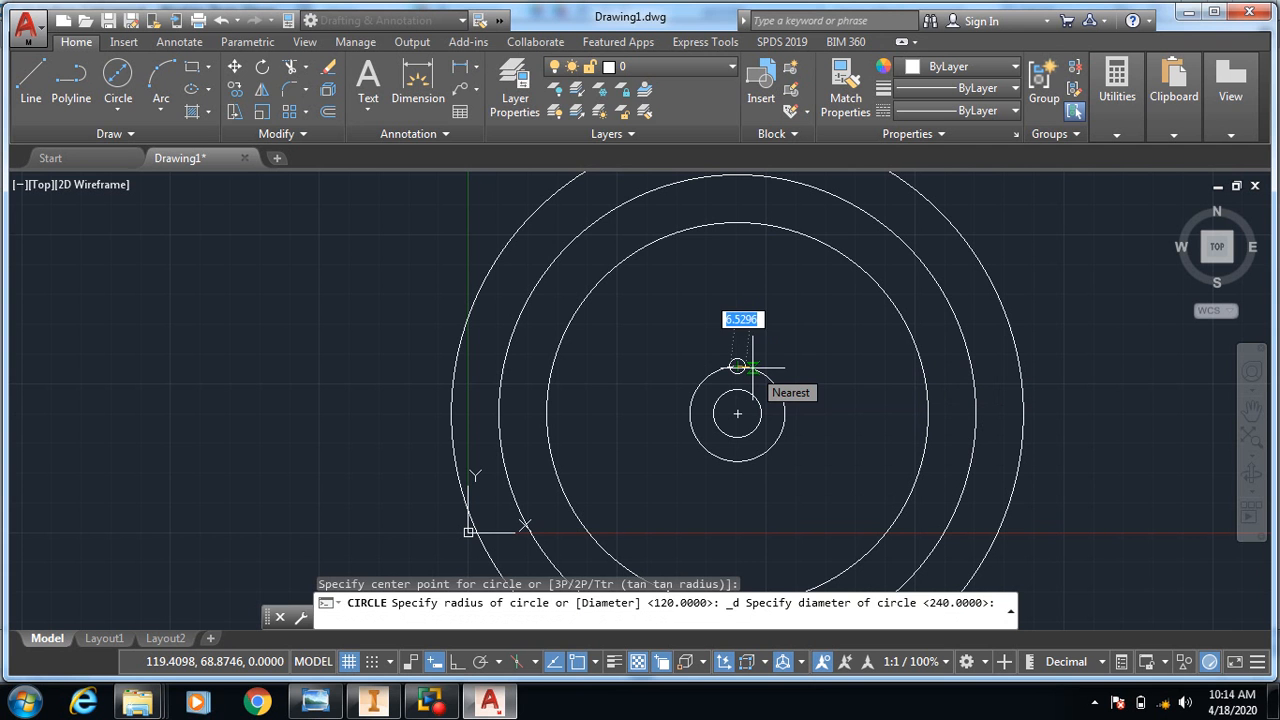
type("6")
key("Return")
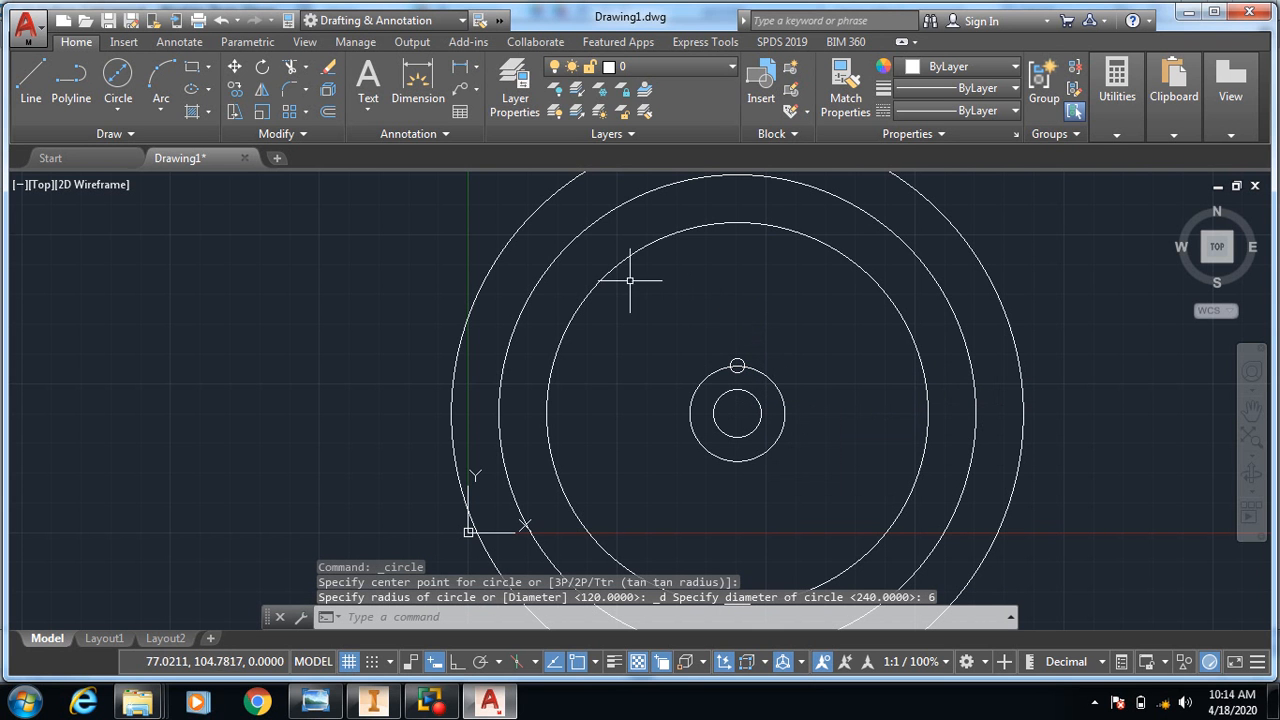
Draw a vertical construction line through the common center of the concentric circles.
left_click(124, 133)
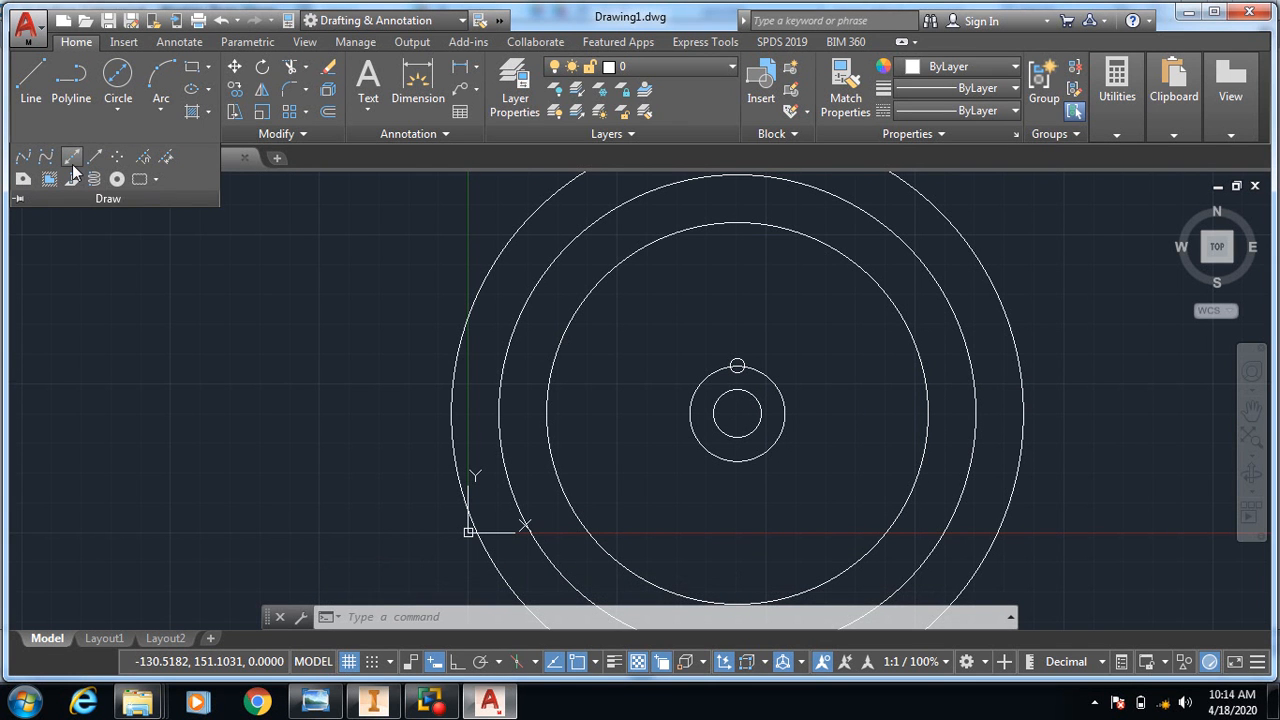
left_click(72, 164)
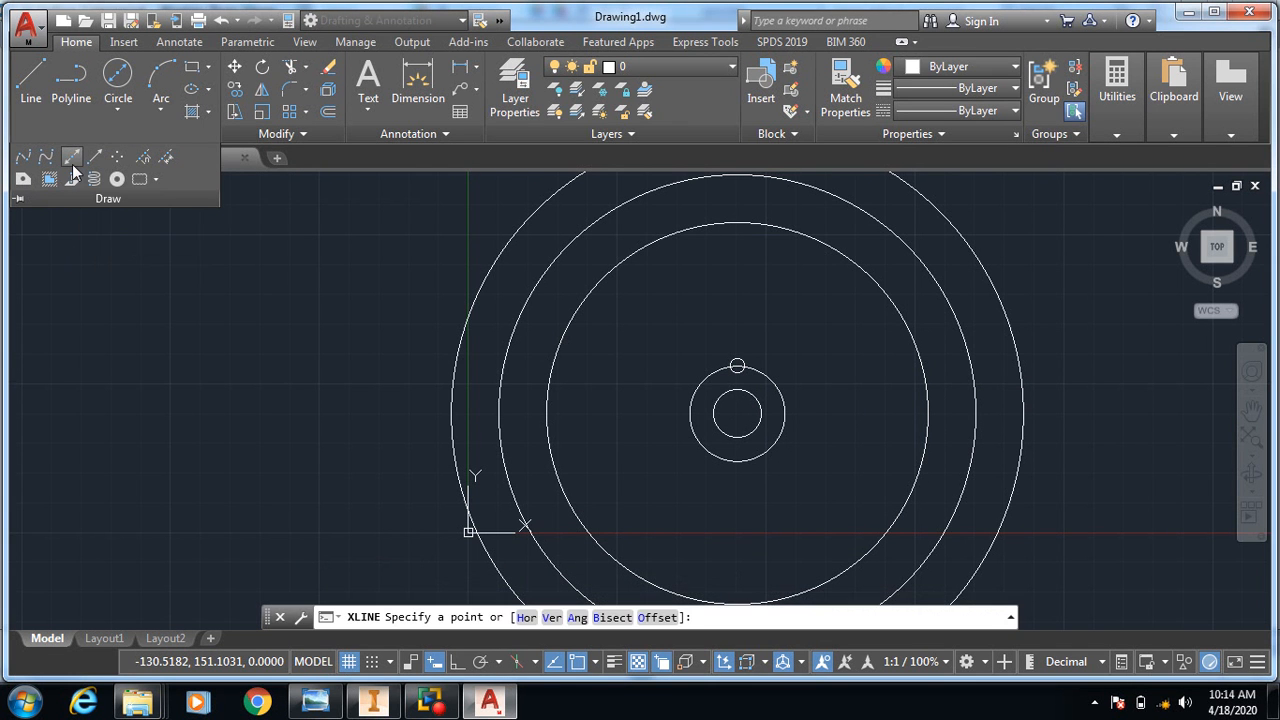
left_click(550, 619)
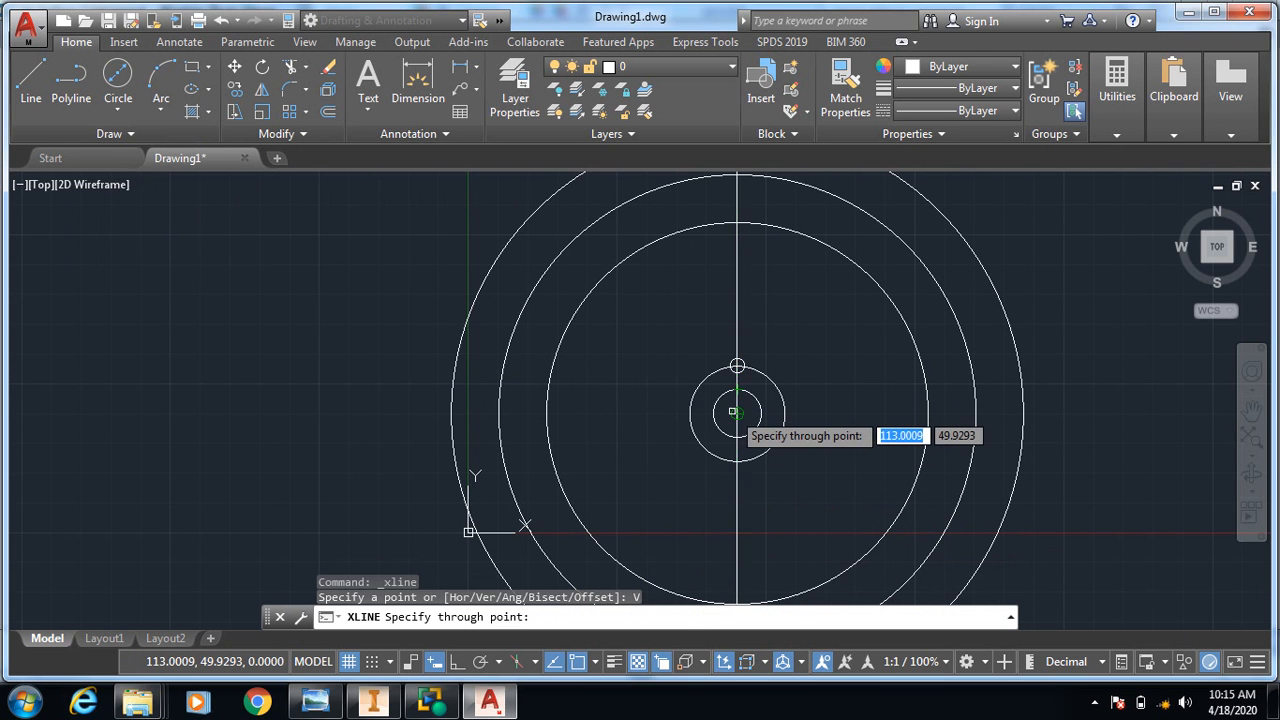
left_click(737, 413)
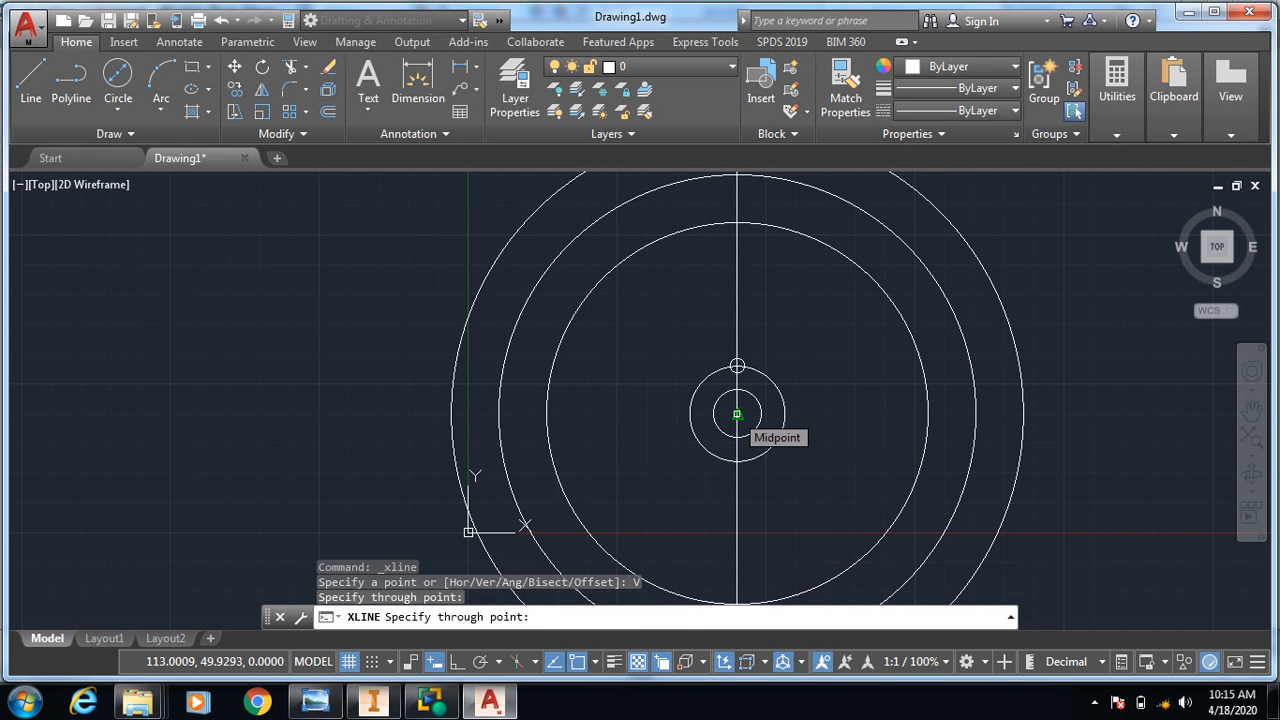
key("Return")
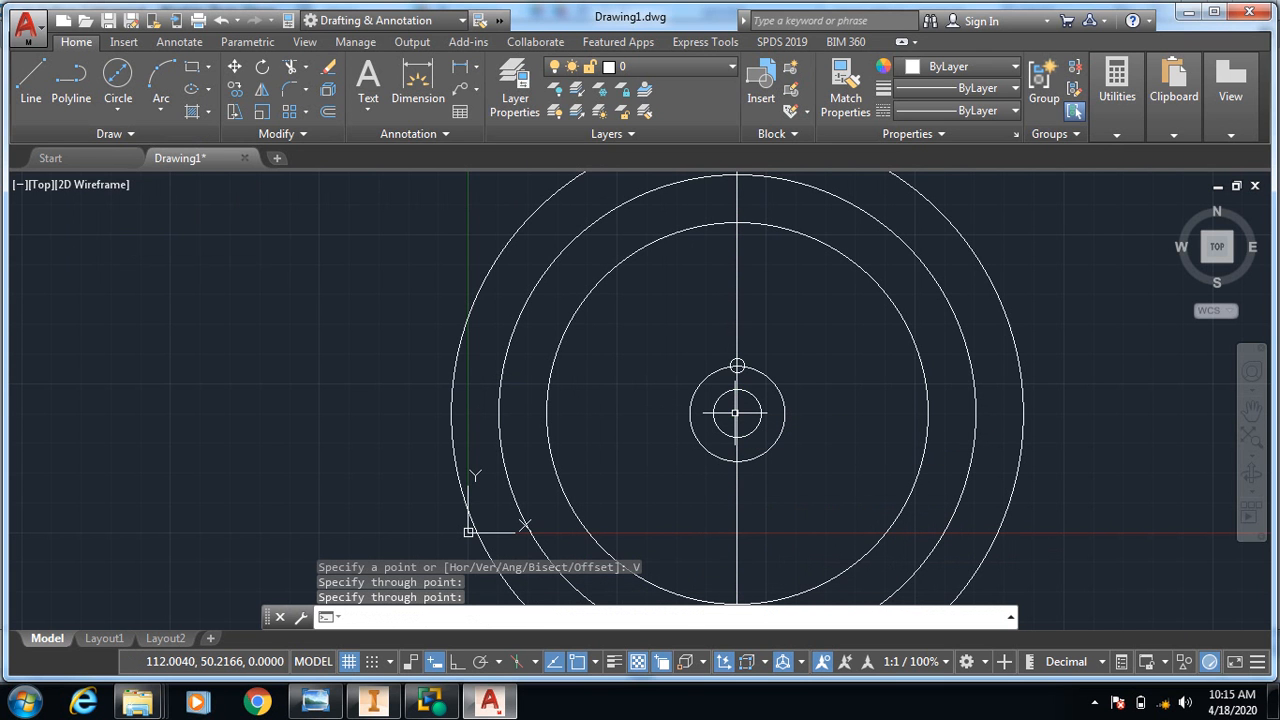
Add a horizontal construction line through the same common center point.
key("Return")
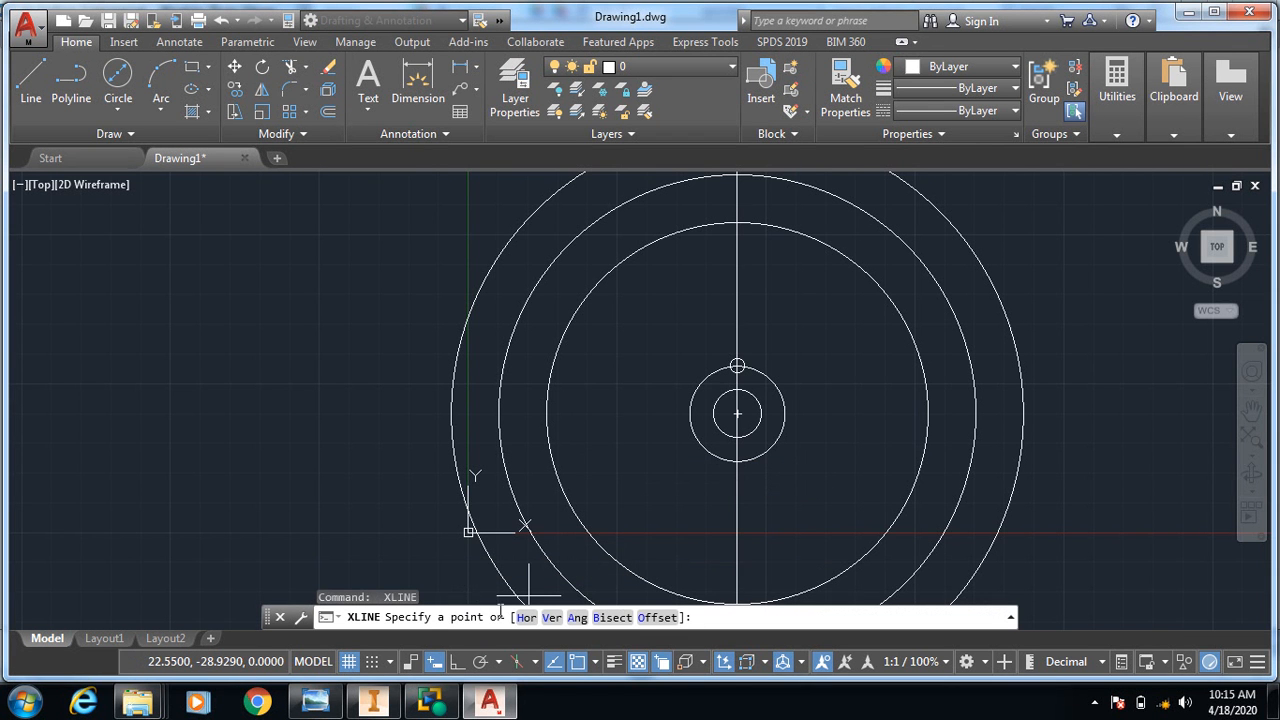
type("H")
key("Return")
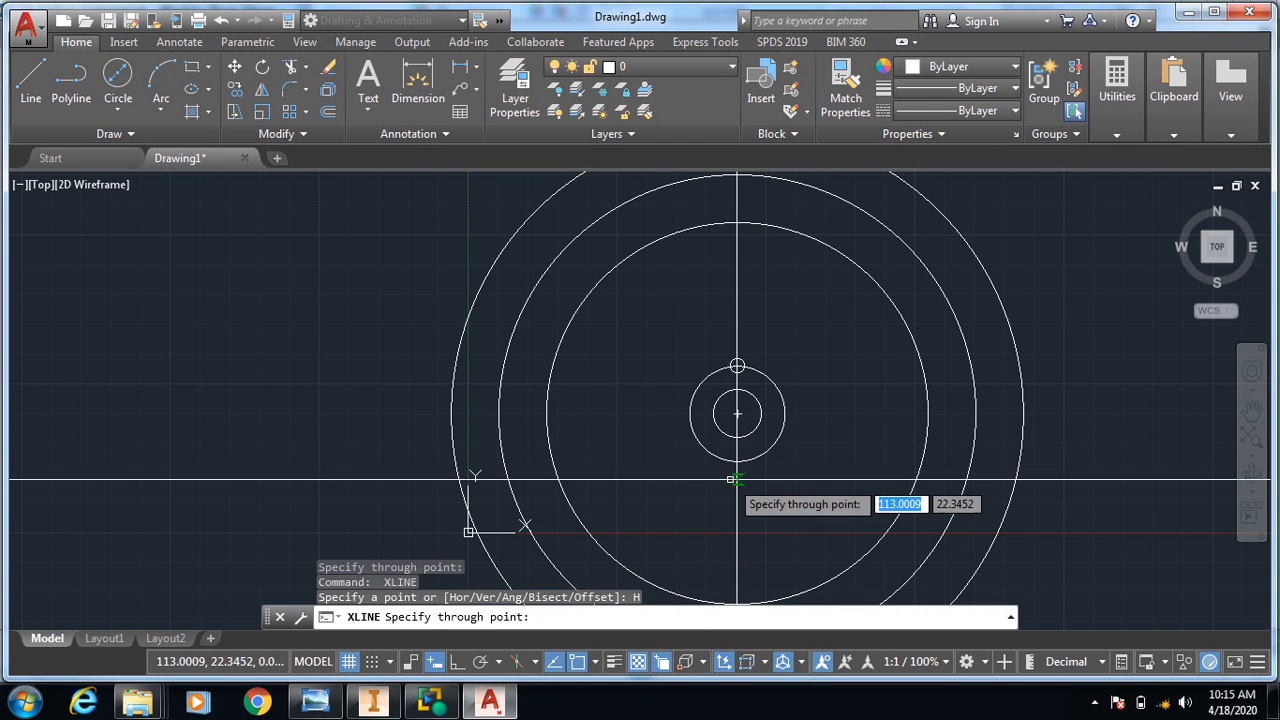
left_click(737, 414)
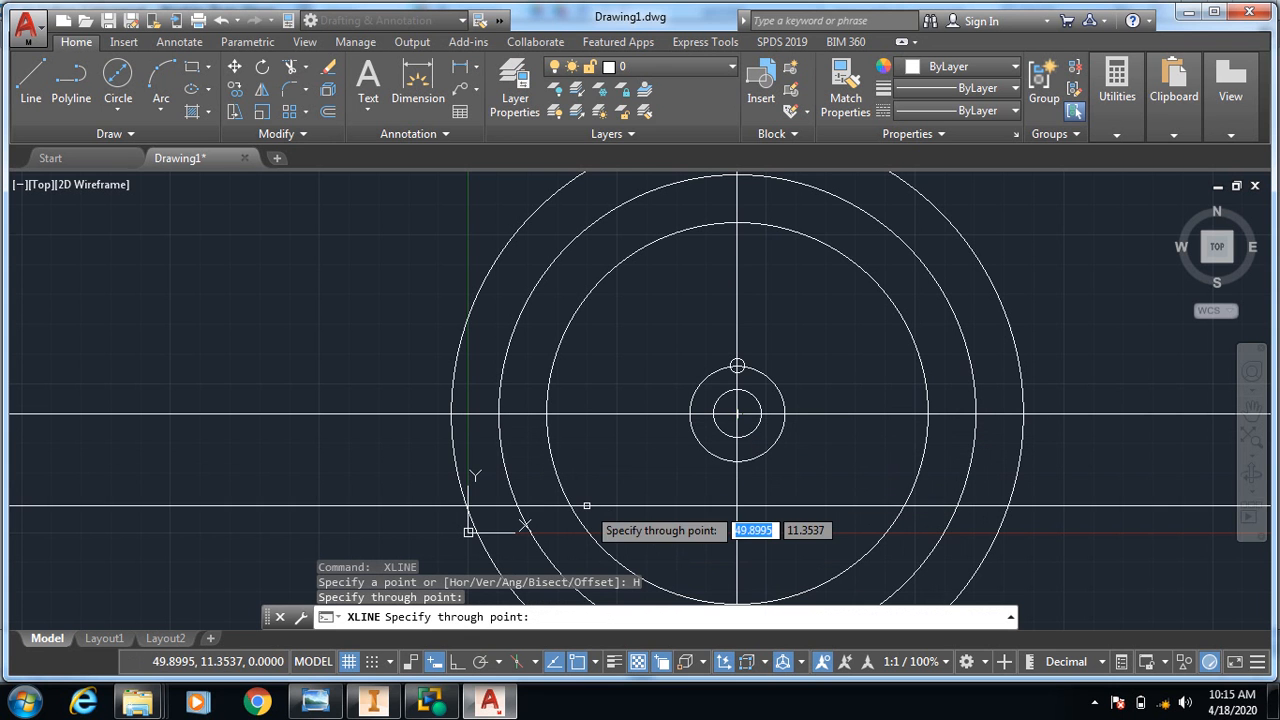
key("Escape")
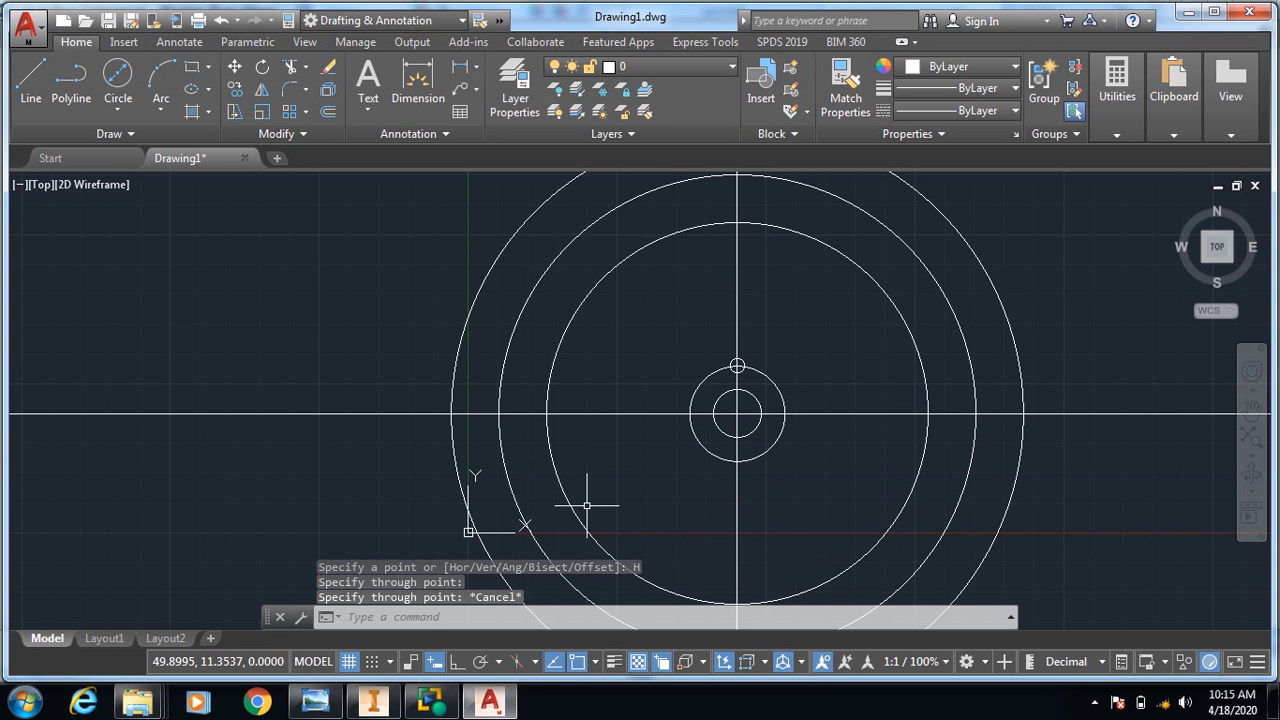
scroll(831, 266, "up", 1)
scroll(833, 266, "down", 1)
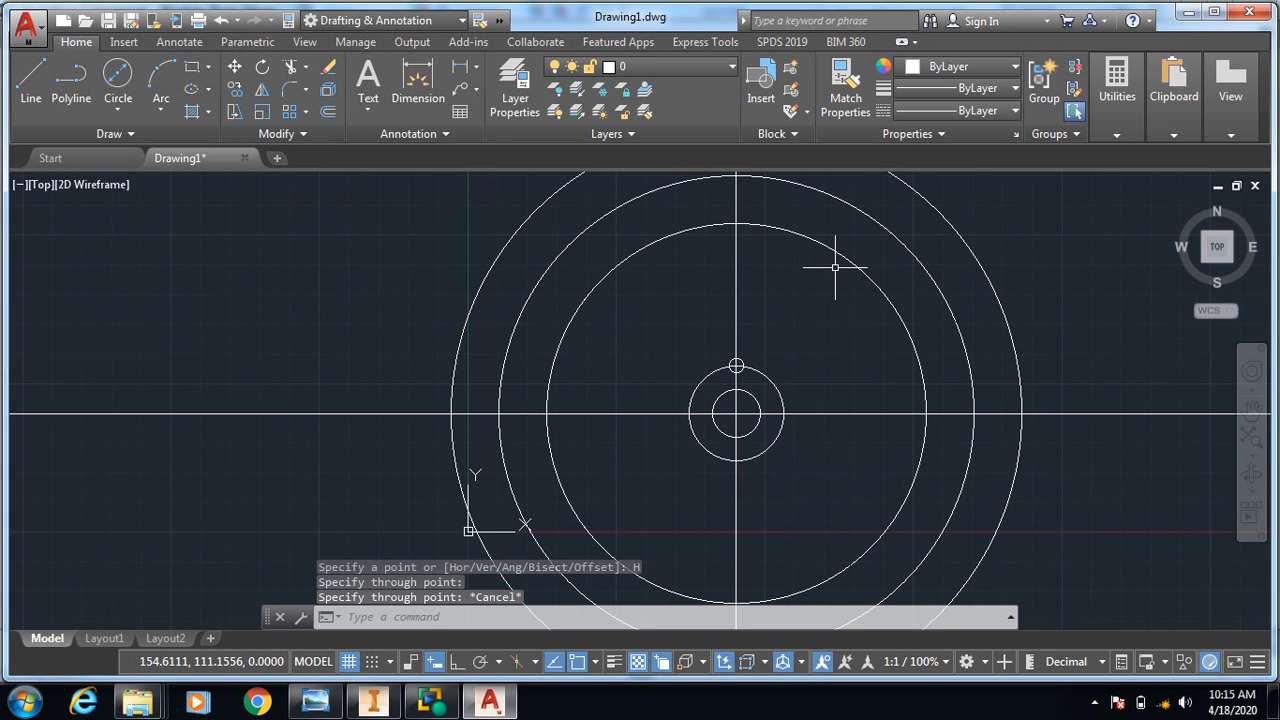
left_click(736, 365)
left_click(822, 354)
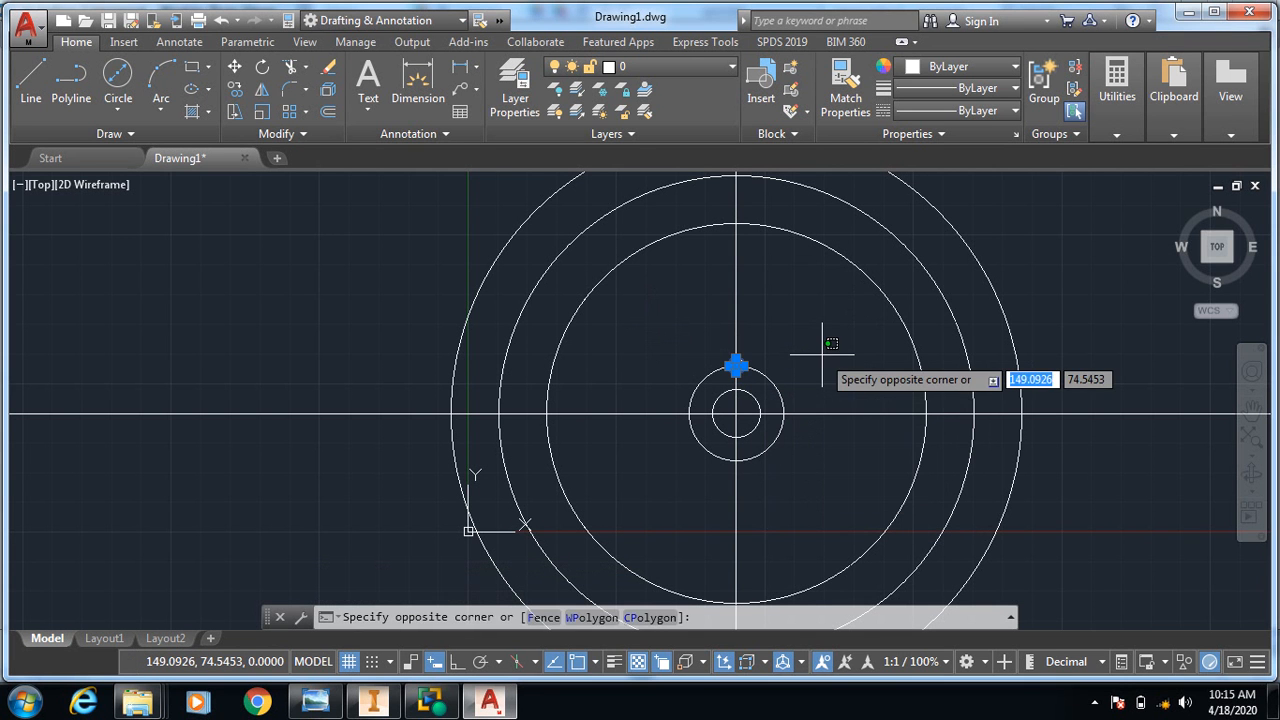
key("Escape")
key("Escape")
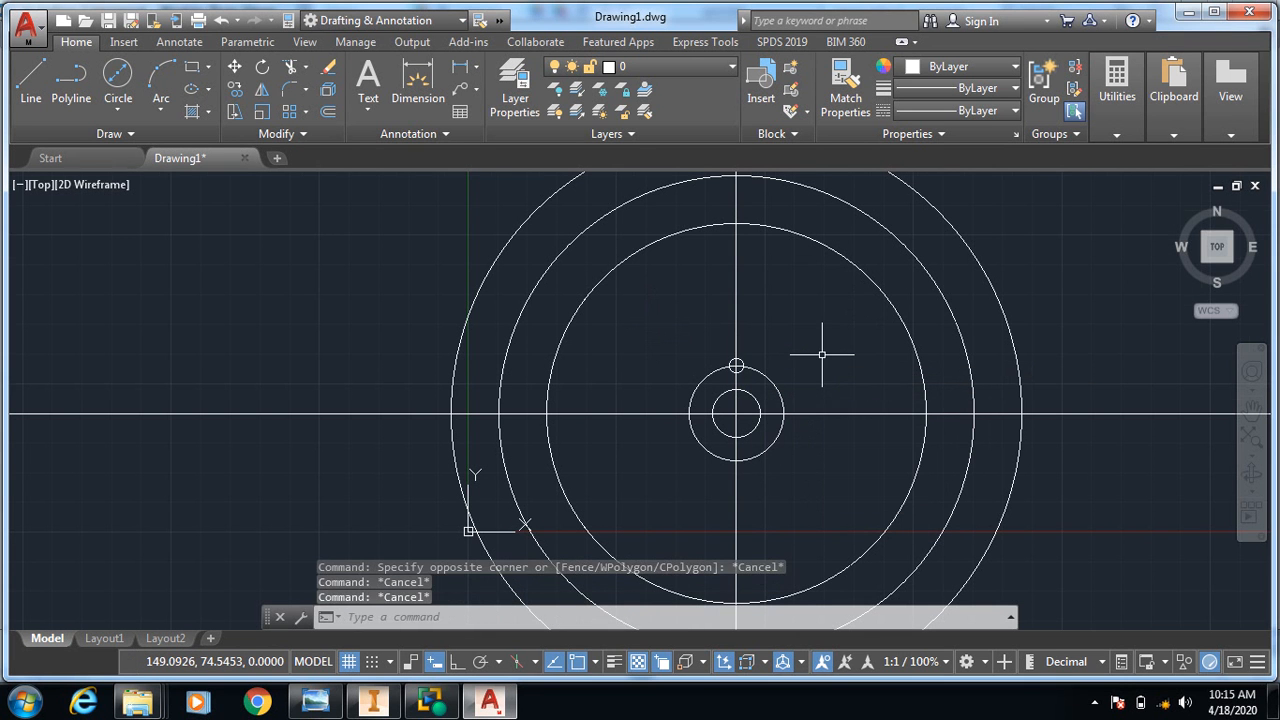
Try a rectangular array of the small diameter 6 circle, and undo it.
scroll(822, 354, "up", 2)
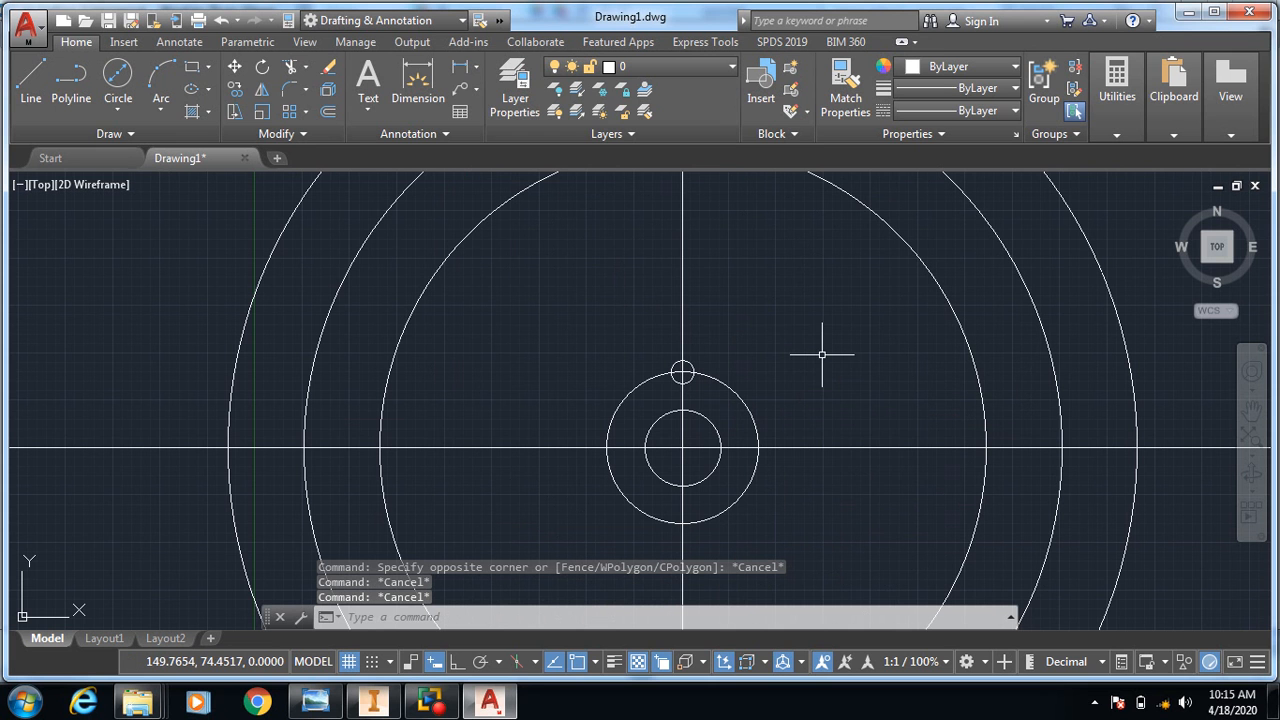
left_click(693, 366)
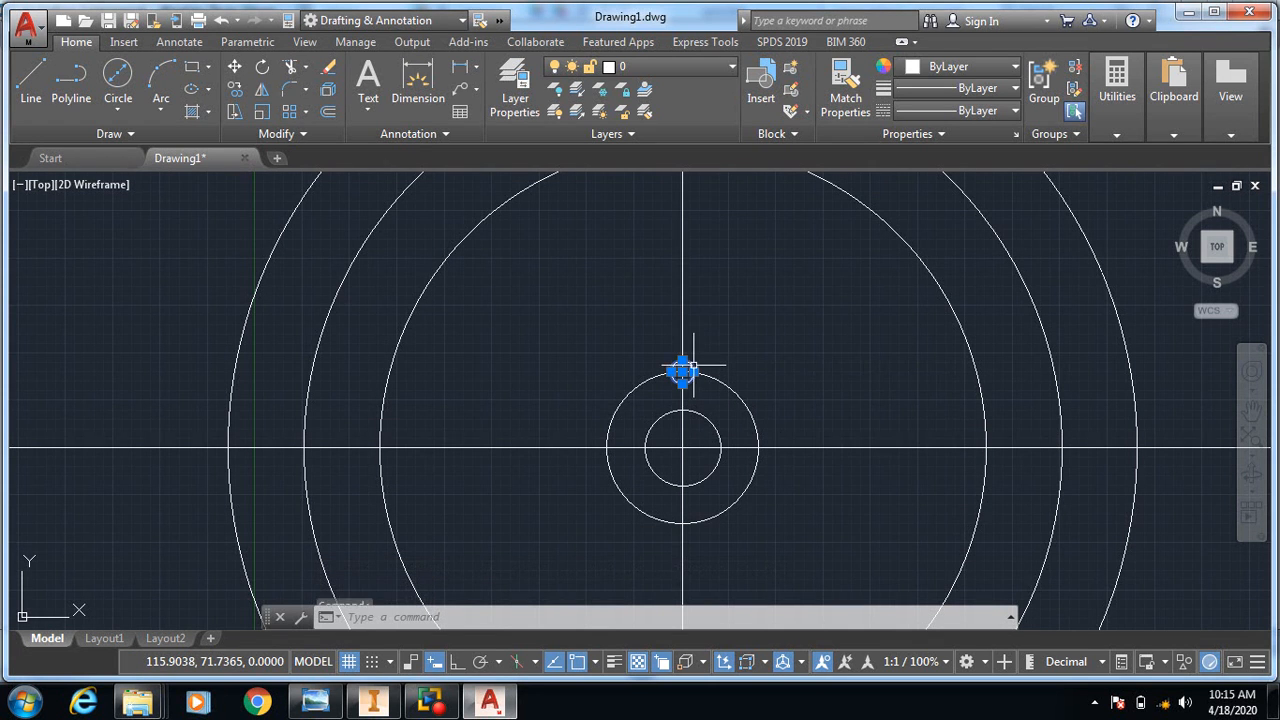
left_click(289, 113)
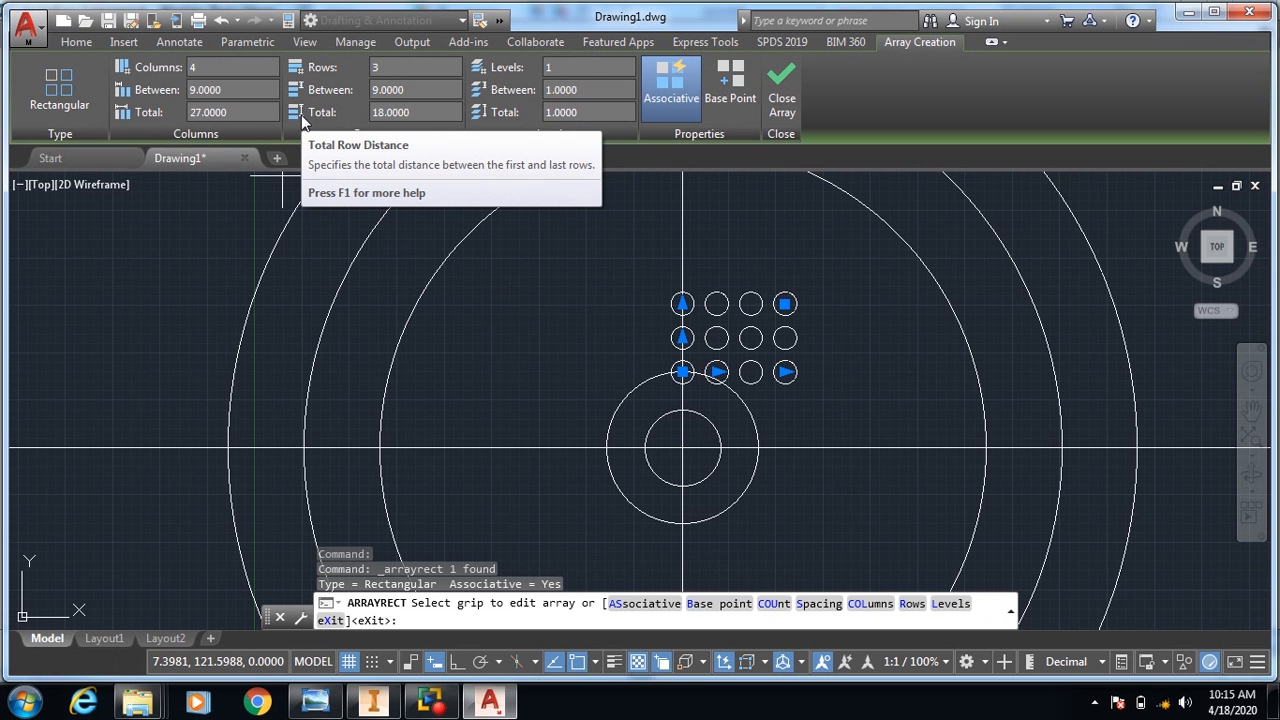
key("Escape")
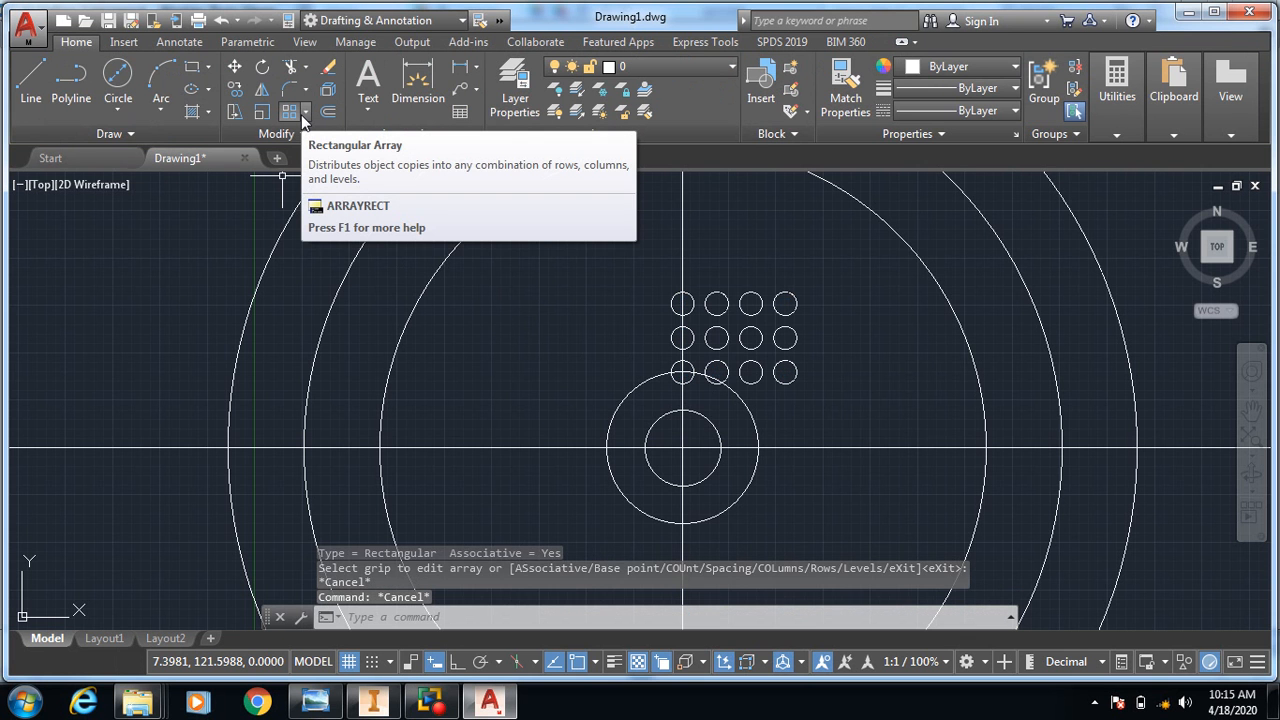
key("Escape")
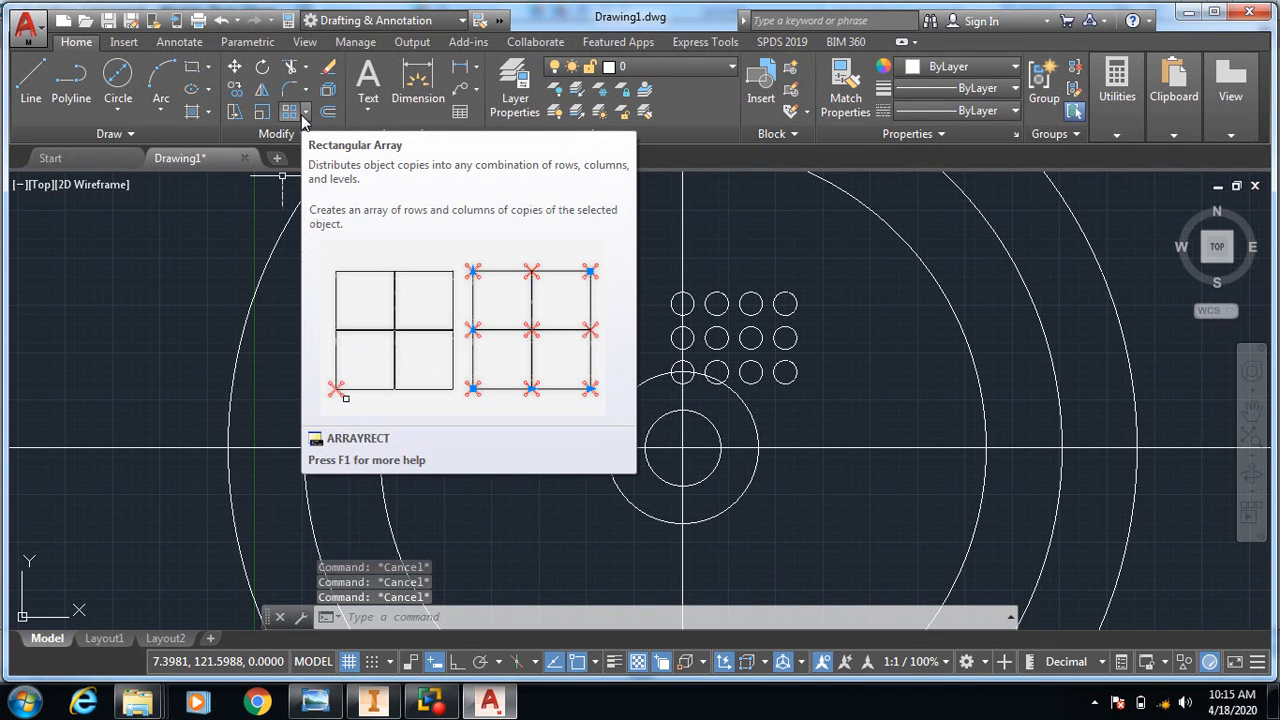
key("ctrl+z")
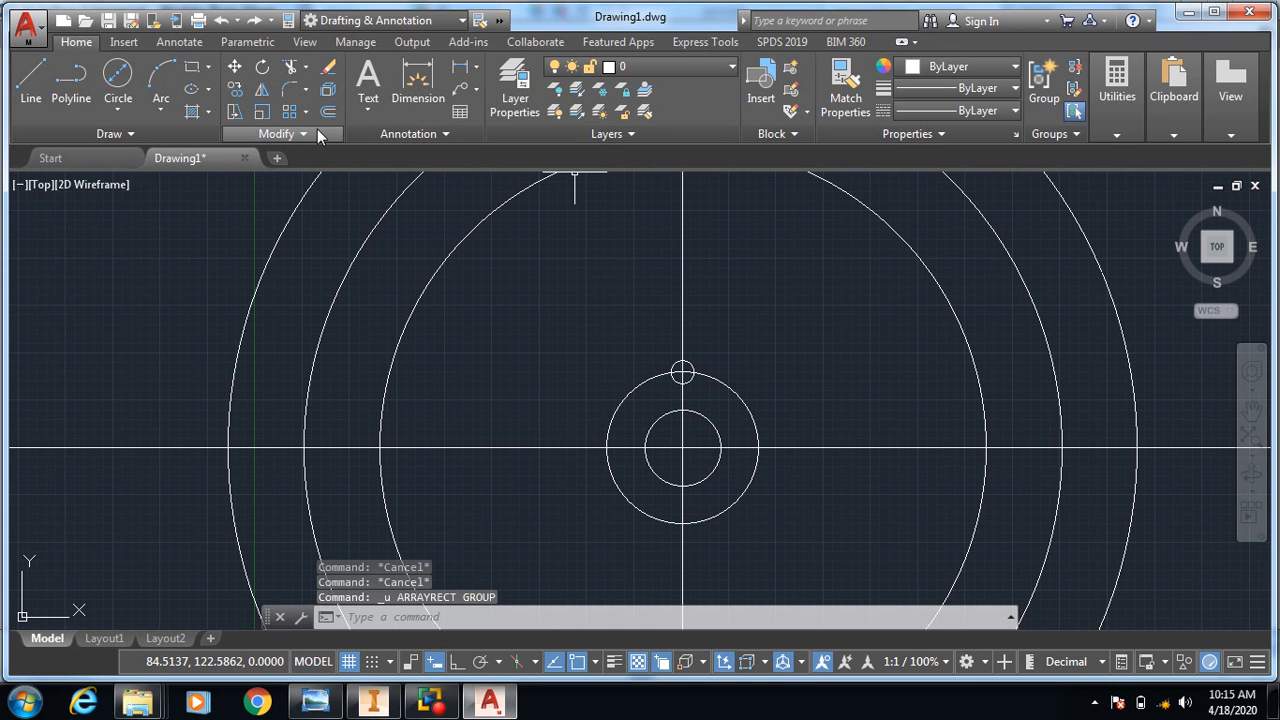
Create a polar array of 6 items over 360 degrees from the diameter 6 circle about the common center, and erase the radius 20 guide circle.
left_click(292, 112)
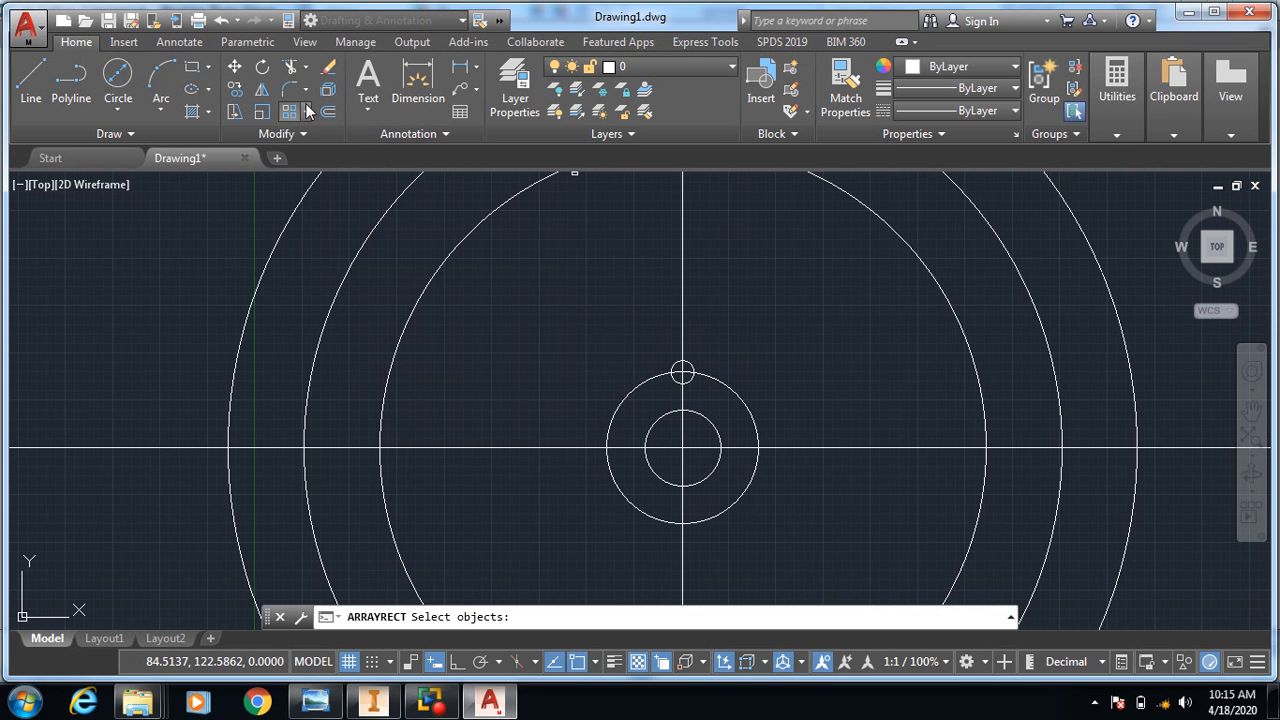
left_click(300, 117)
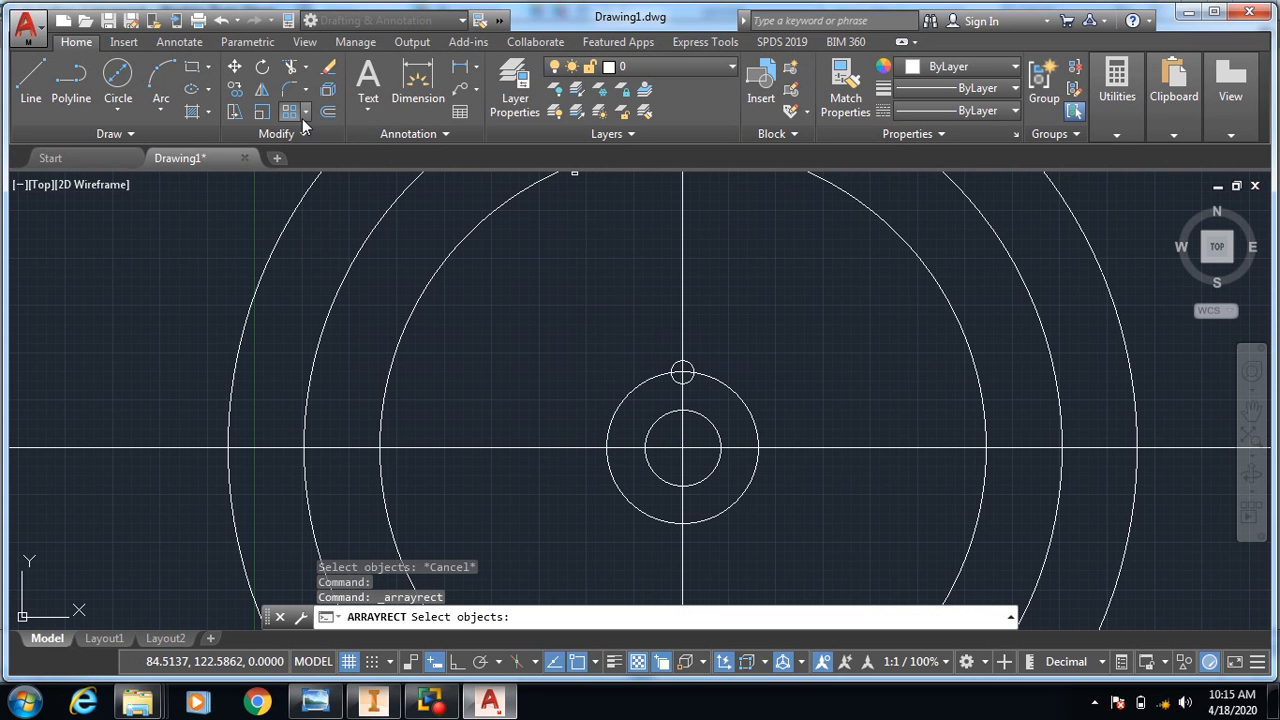
left_click(304, 118)
left_click(334, 218)
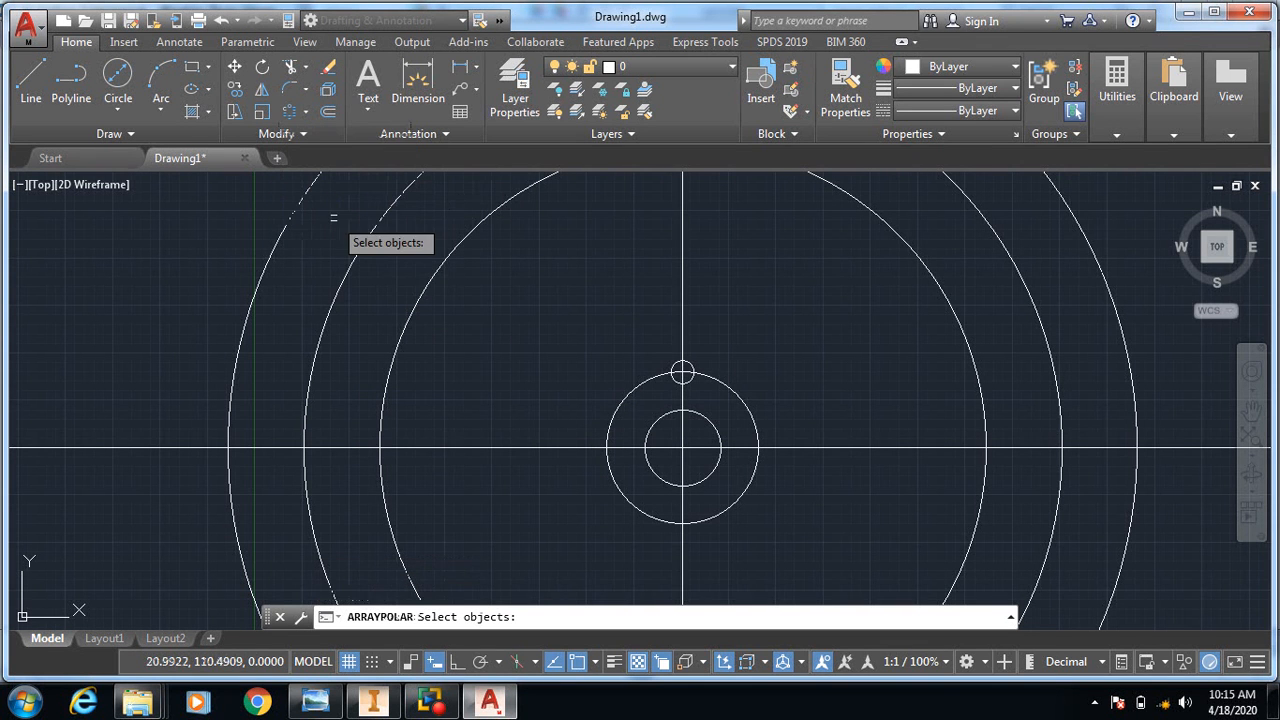
left_click(689, 367)
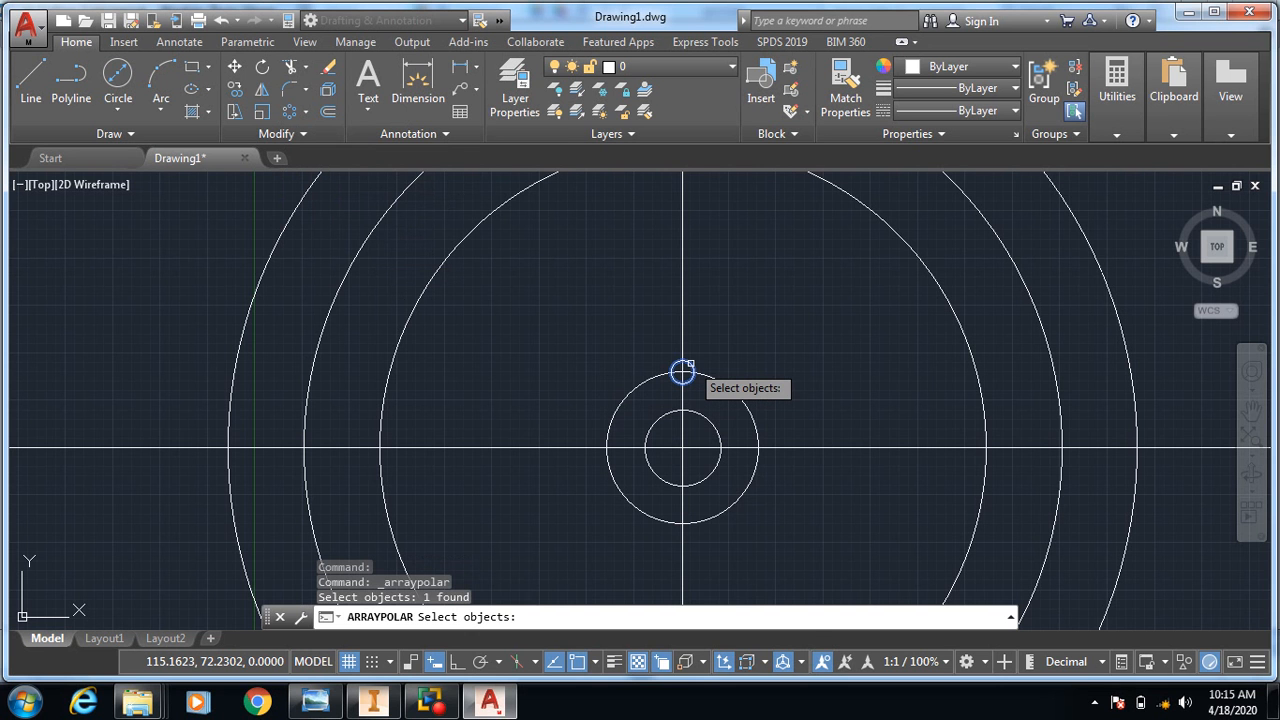
key("Return")
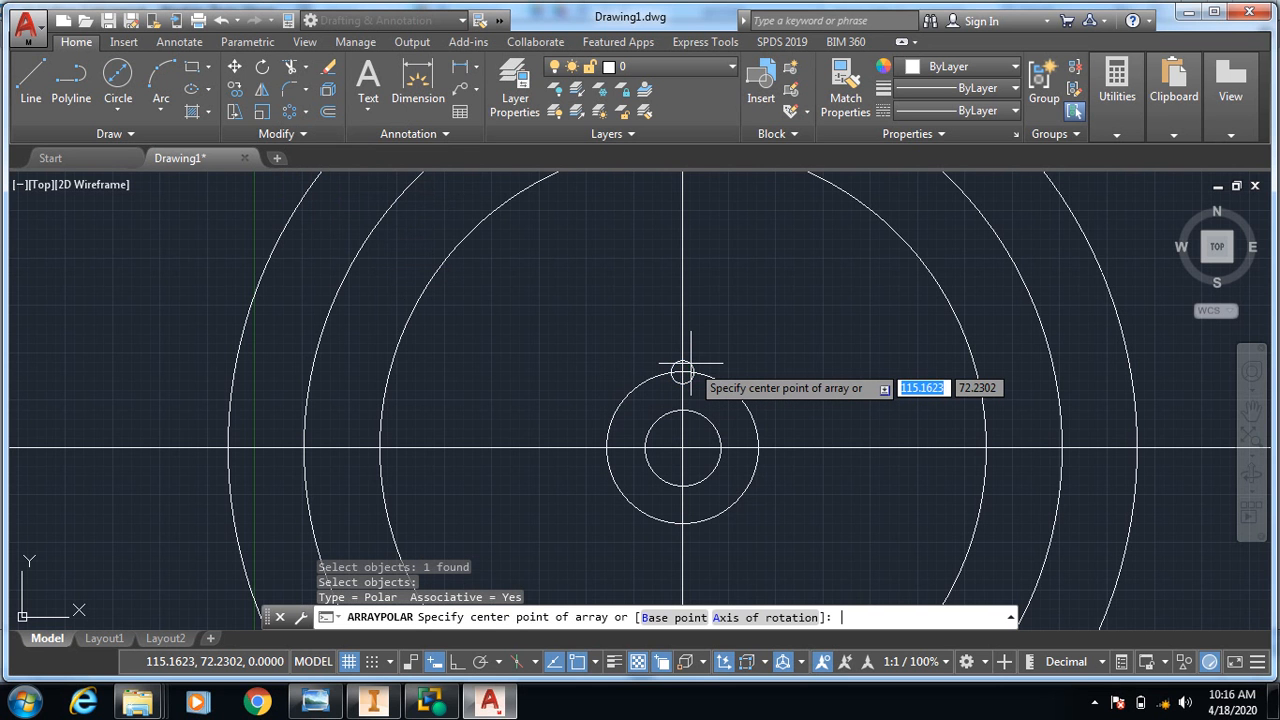
left_click(682, 448)
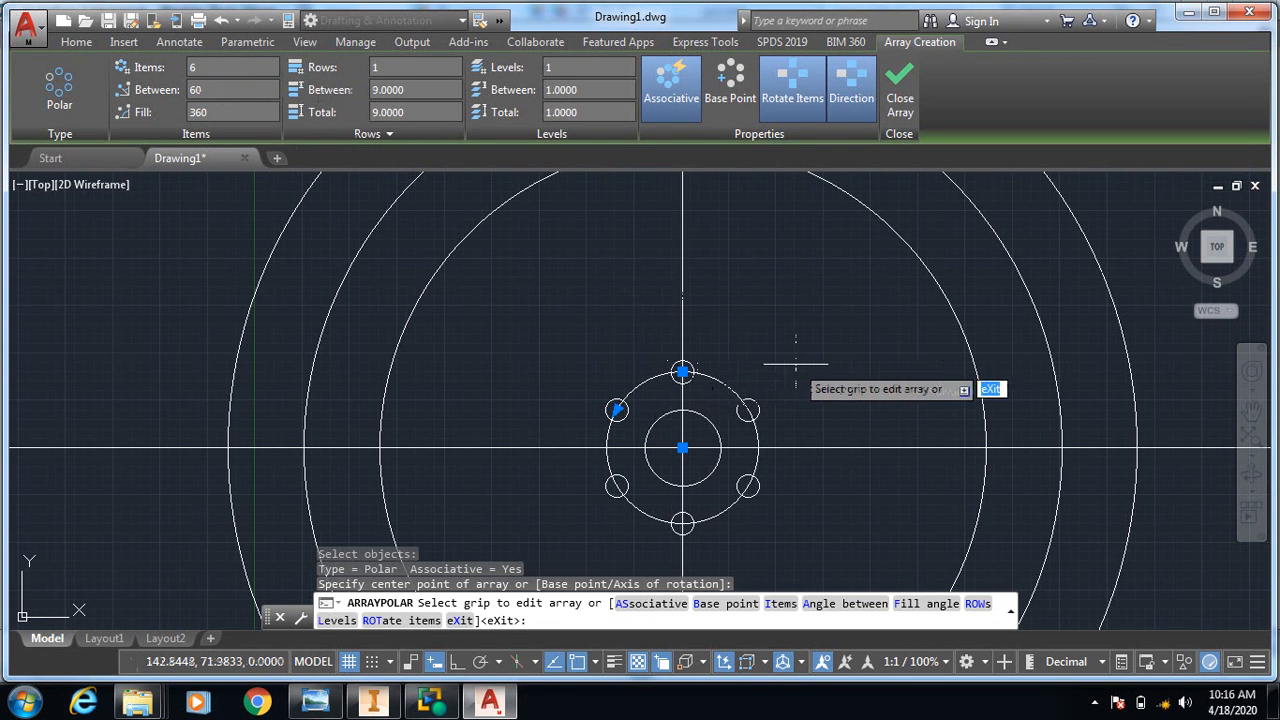
key("Escape")
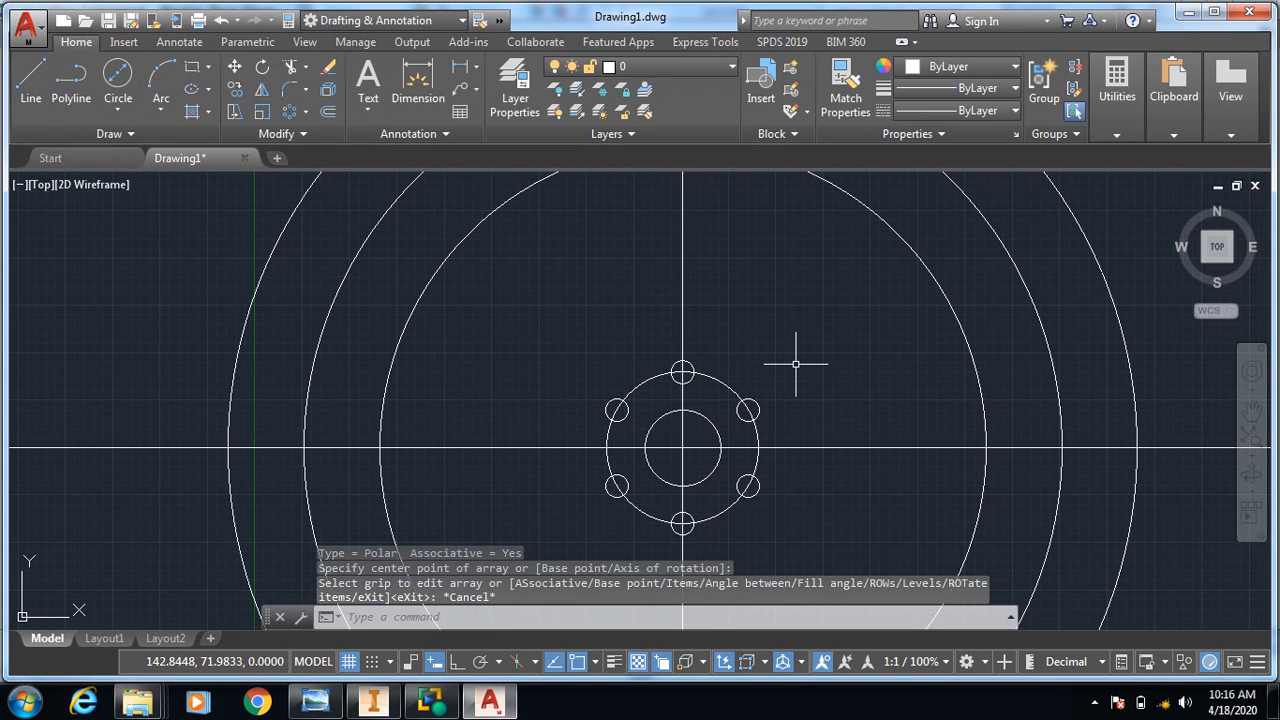
left_click(717, 381)
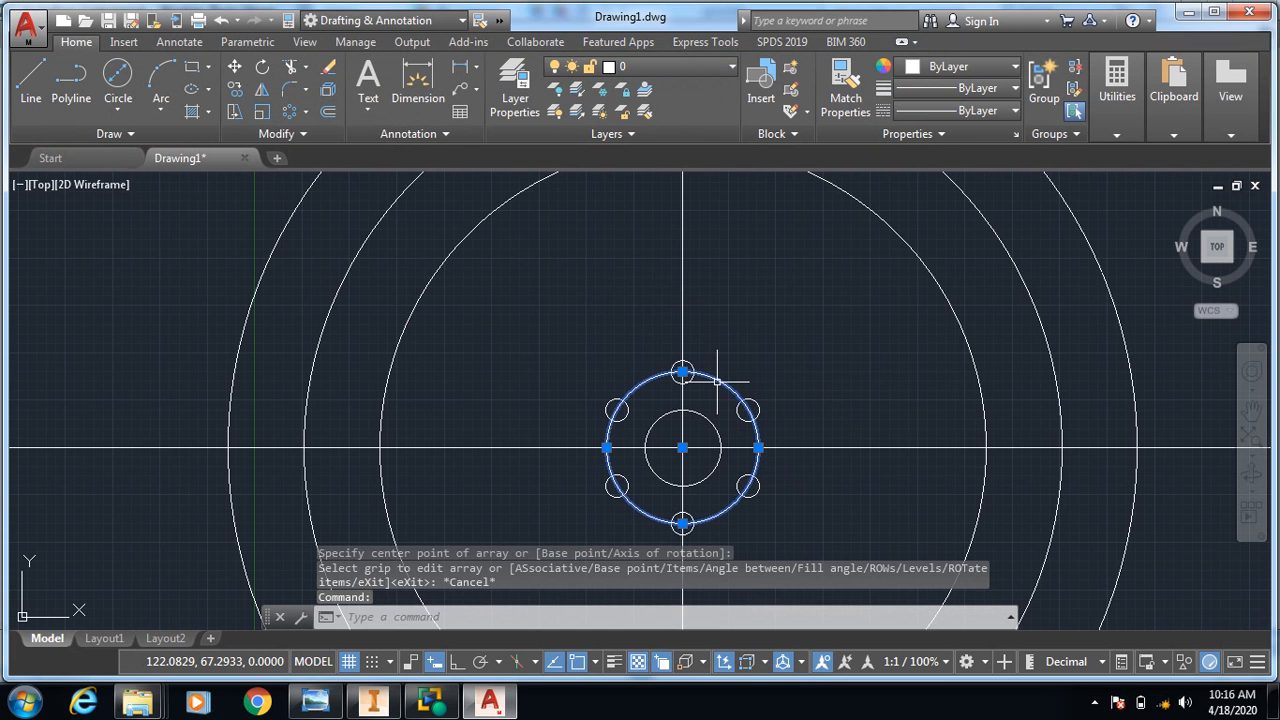
key("Delete")
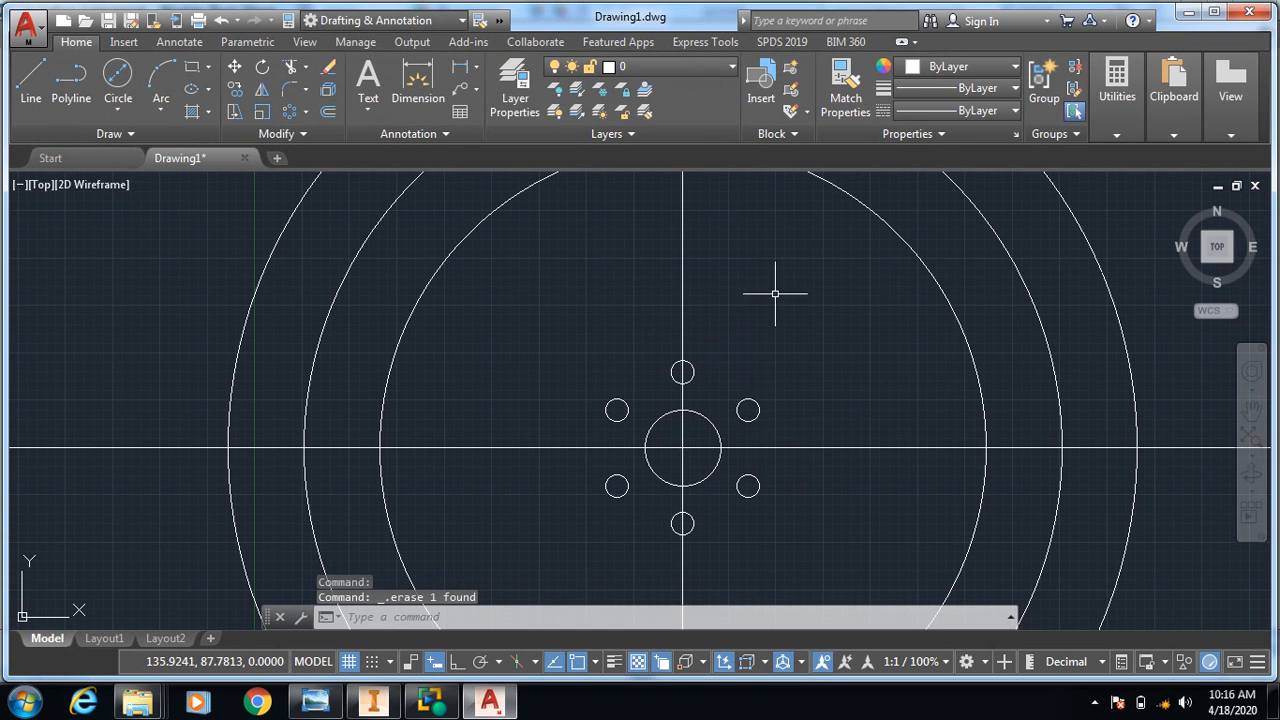
Draw a guide line 40 long at 130 degrees from the common center of the concentric circles.
middle_click_drag(777, 291, 767, 409)
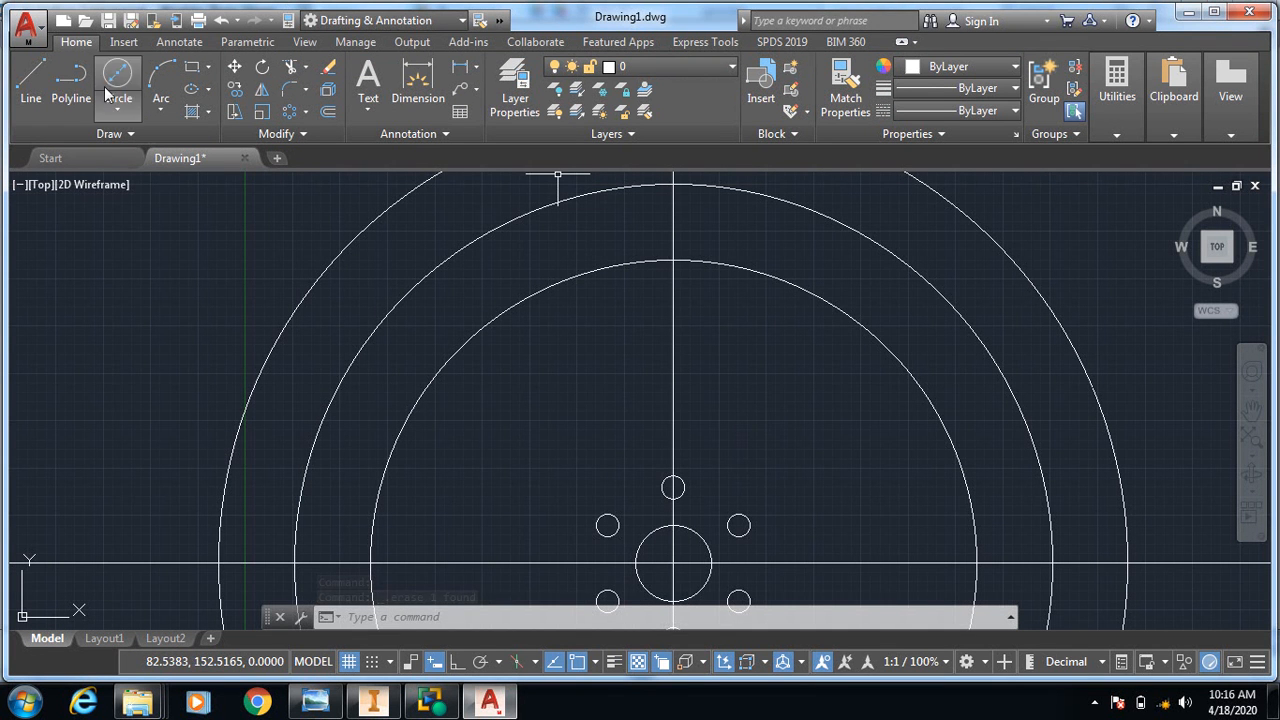
left_click(39, 79)
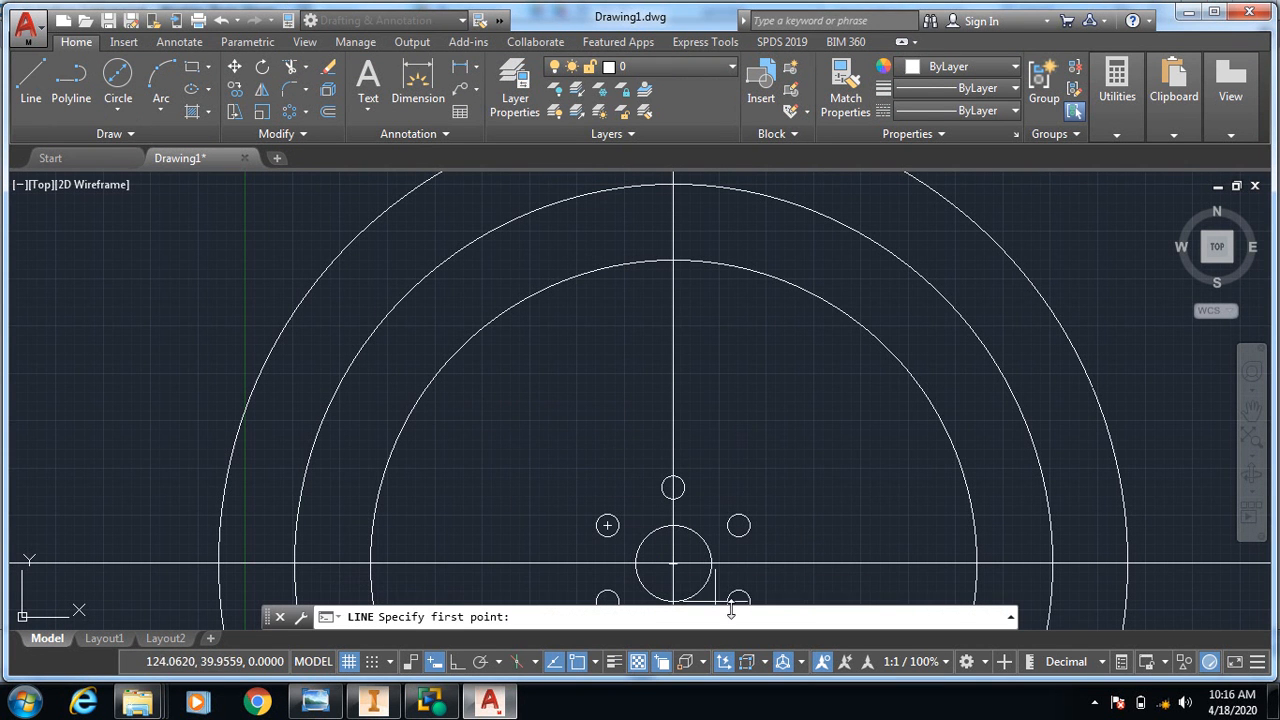
left_click(673, 563)
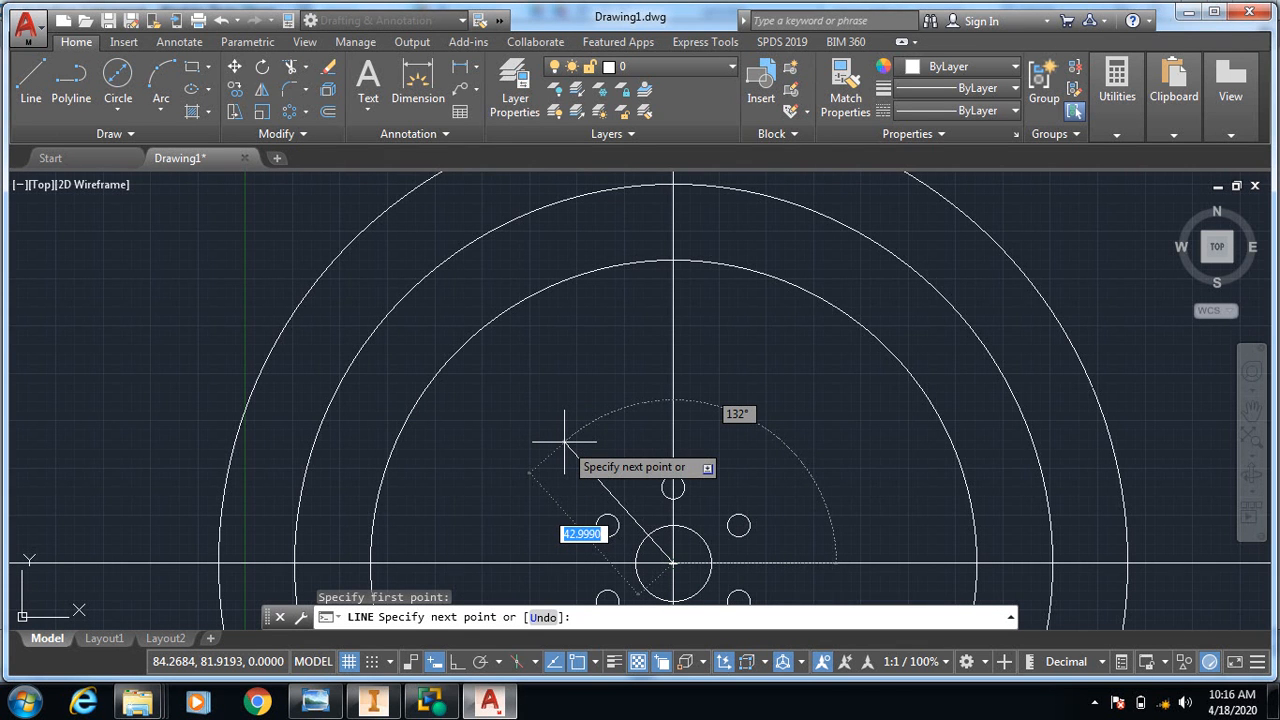
type("40")
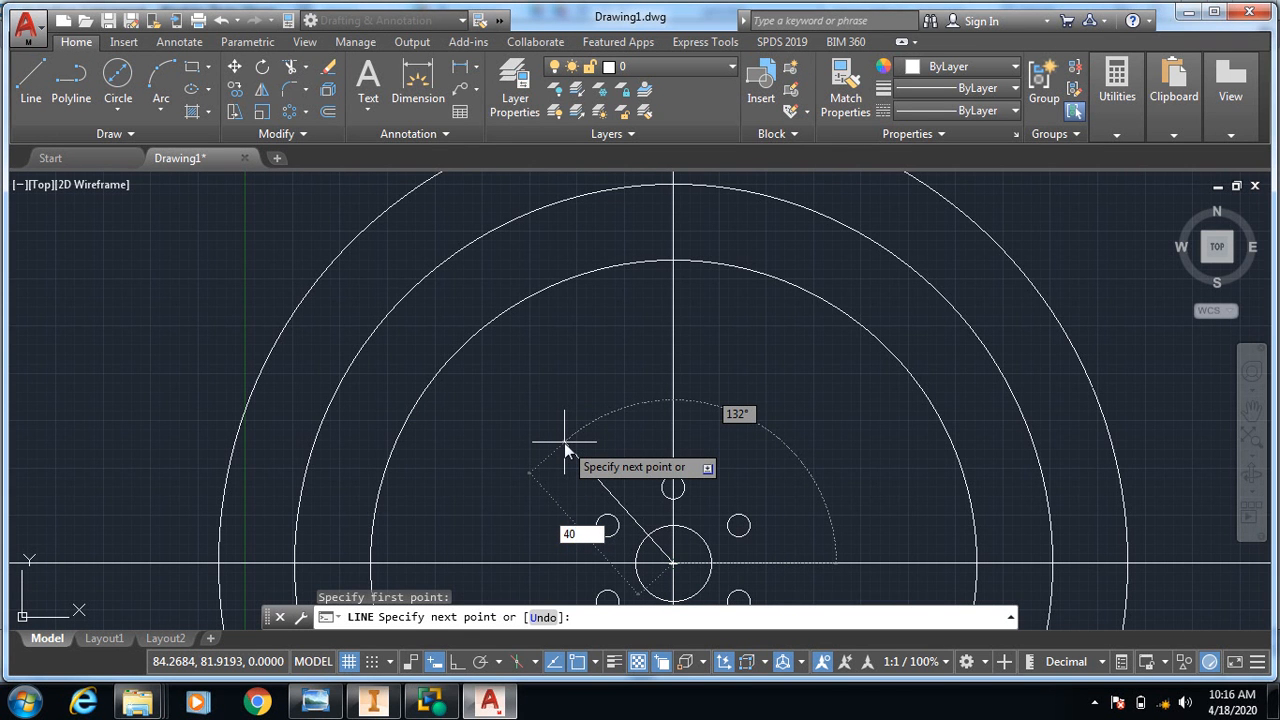
key("Tab")
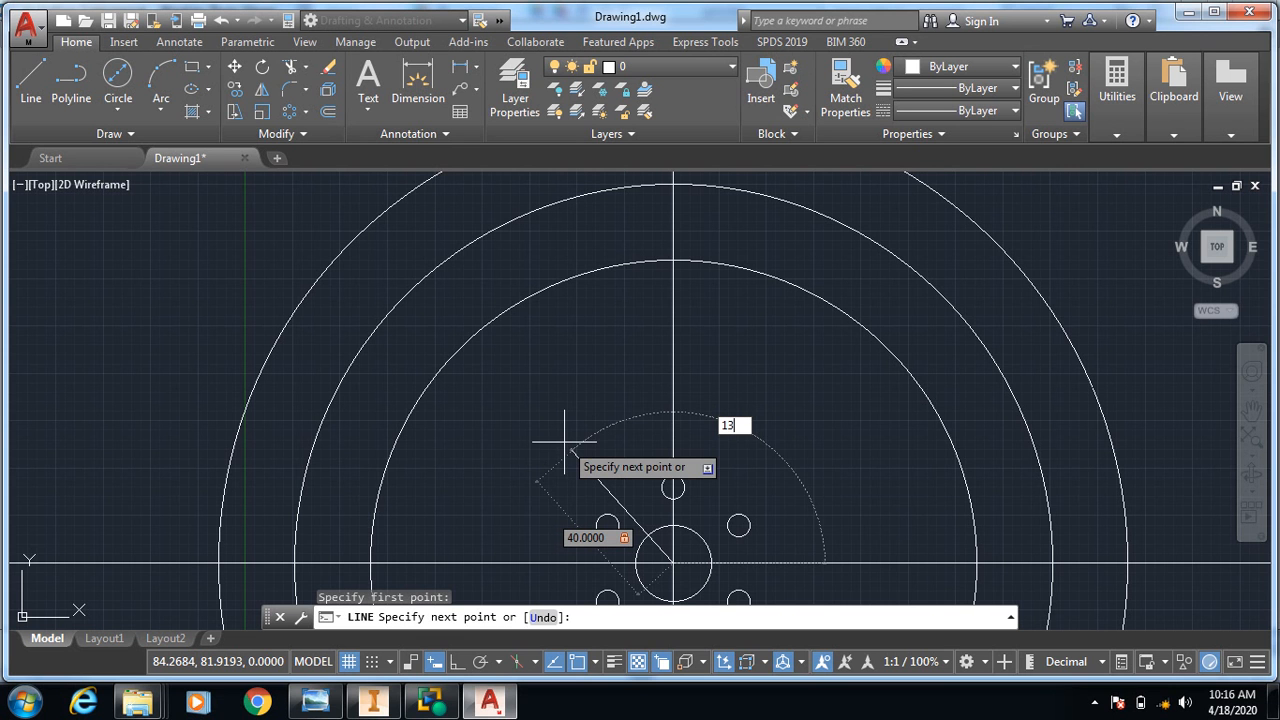
type("130")
key("Return")
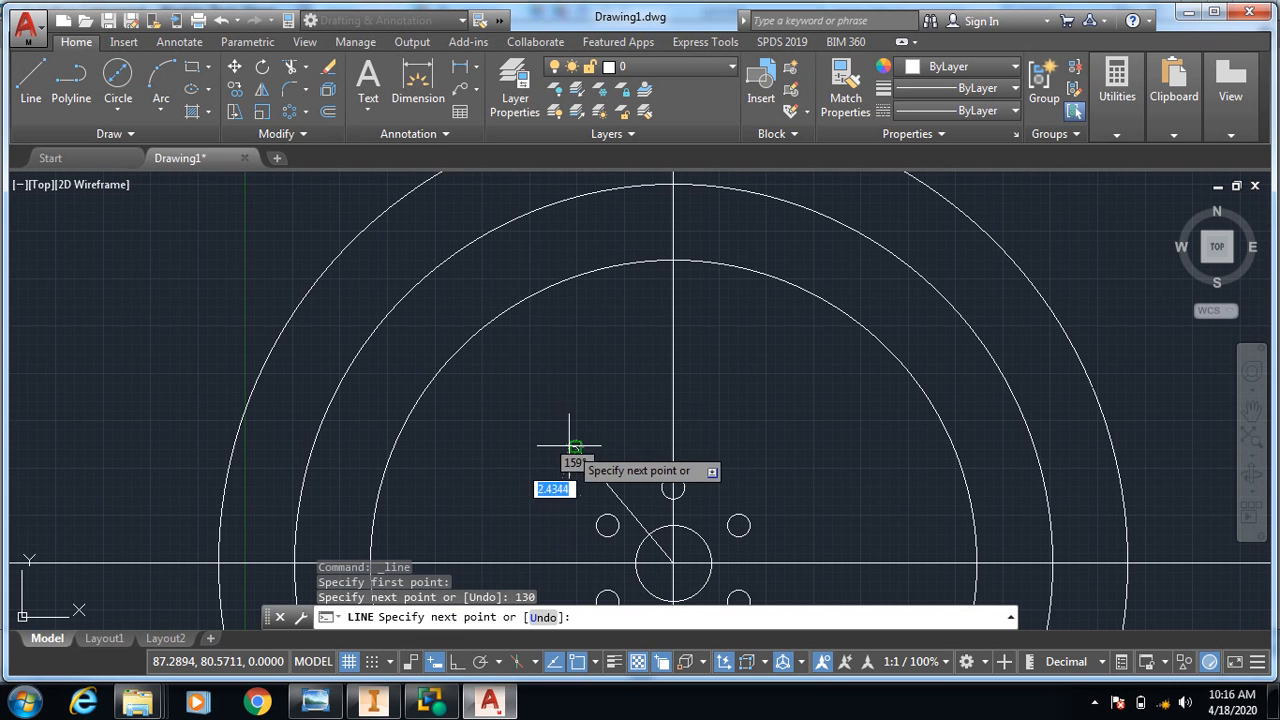
key("Escape")
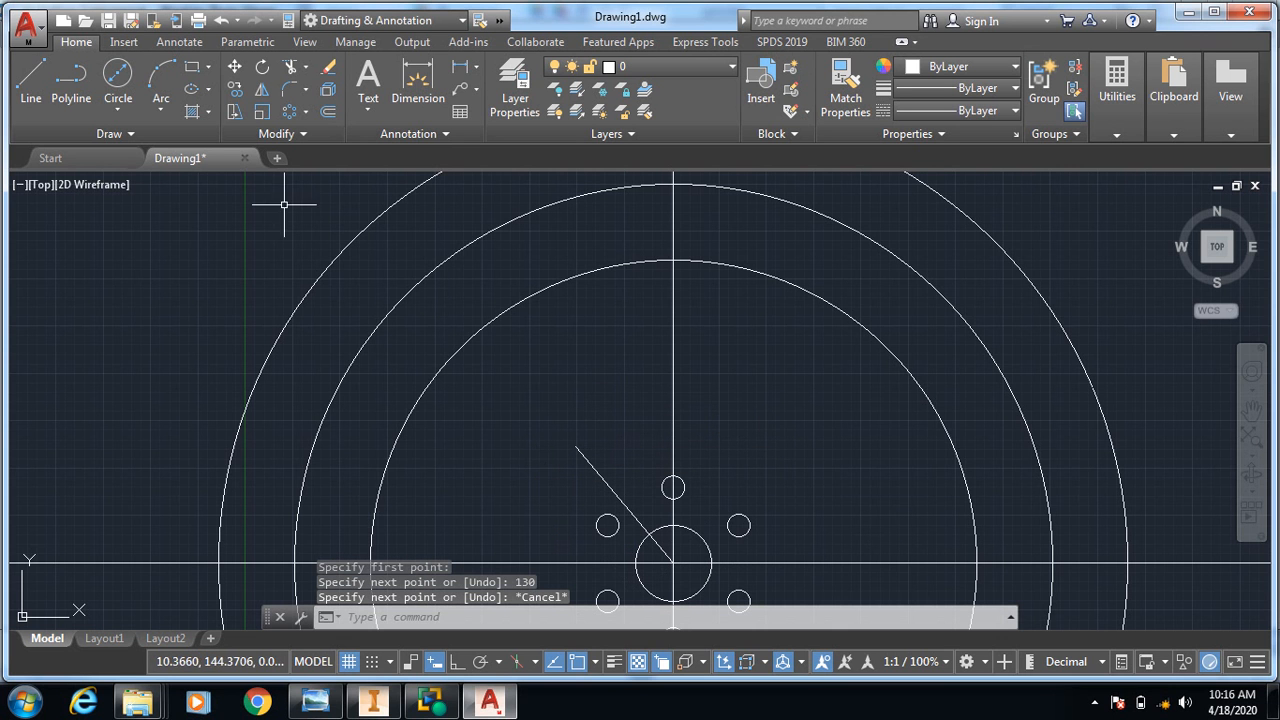
Draw a diameter 10 circle centered on the outer end of the angled guide line.
left_click(112, 79)
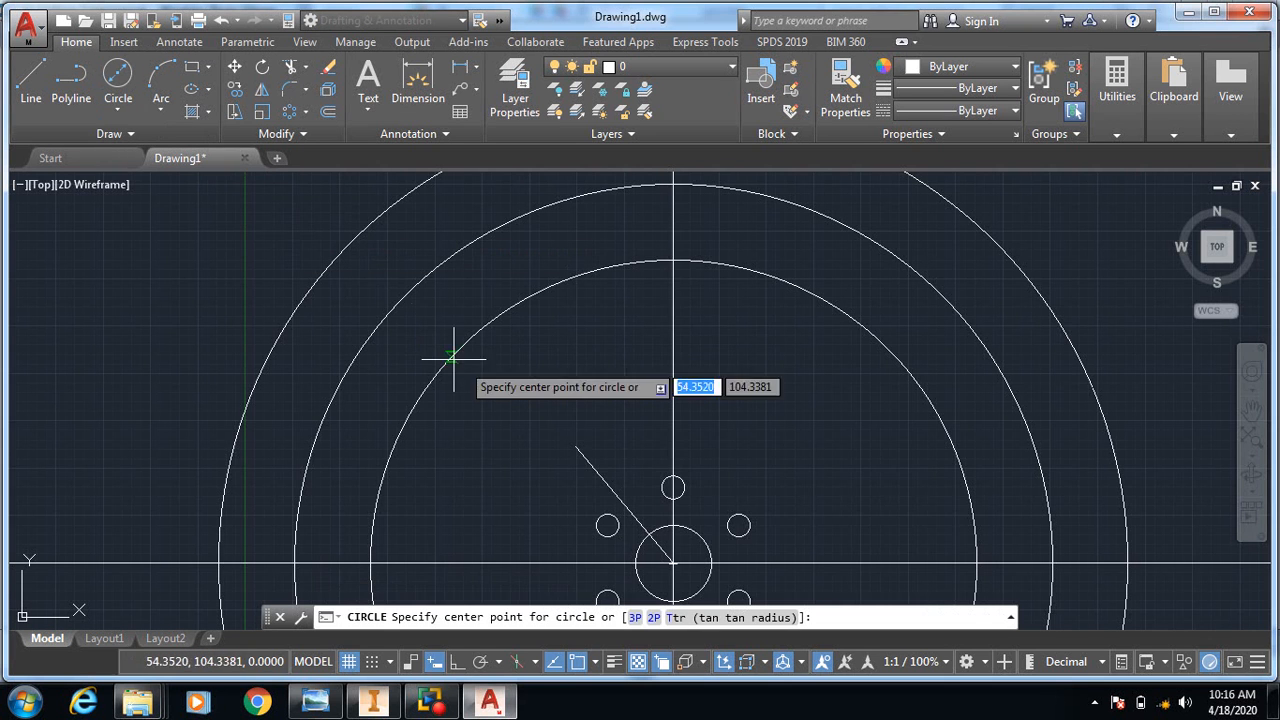
left_click(574, 446)
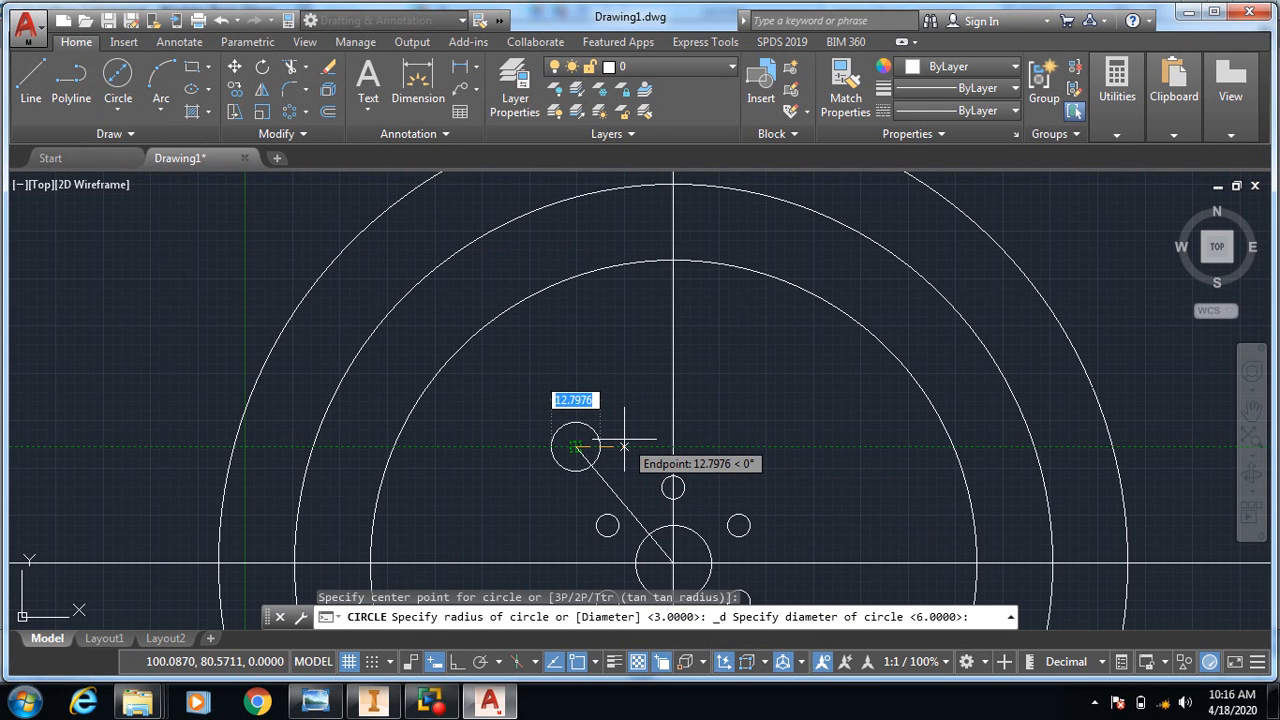
type("10")
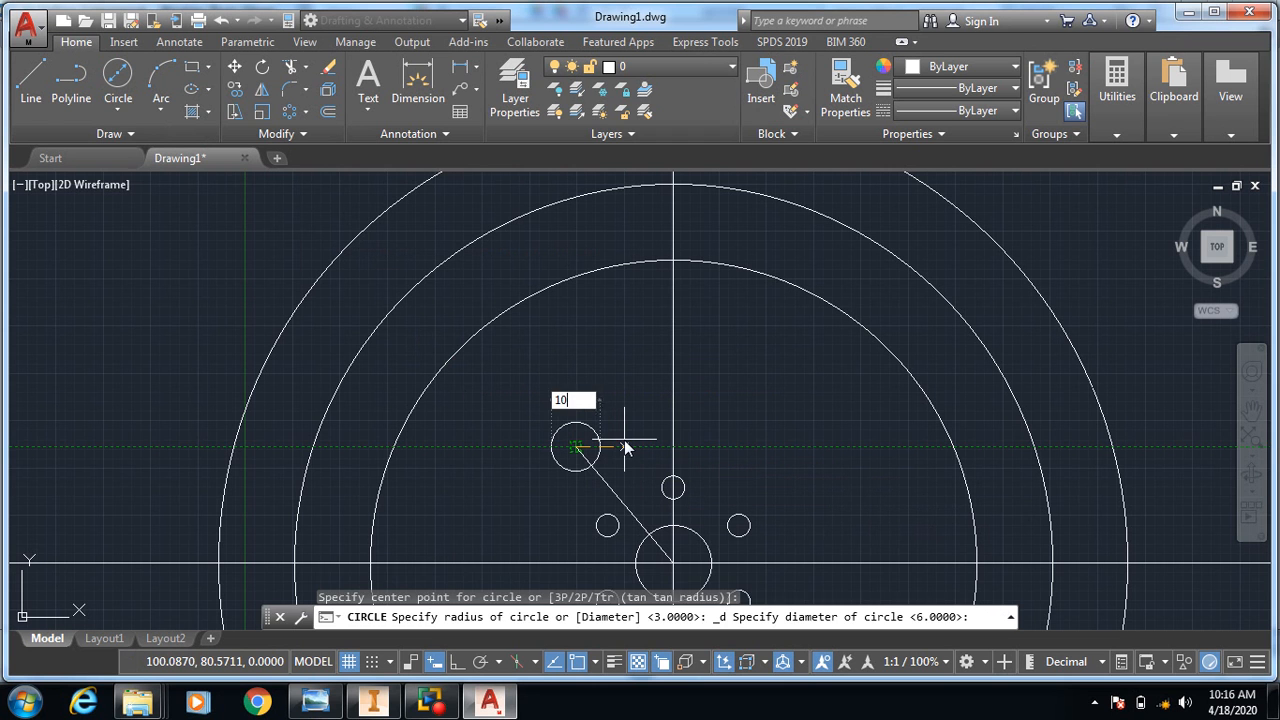
key("Return")
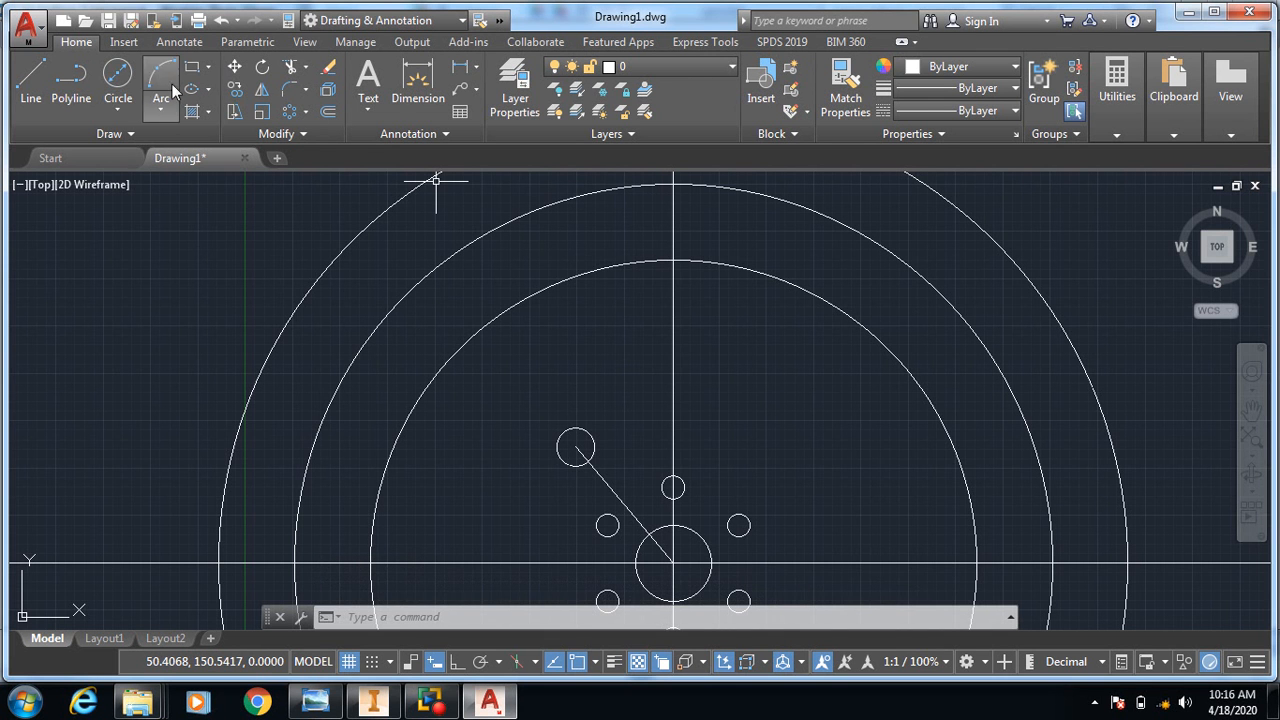
Draw a near-vertical line from the left quadrant of the diameter 10 circle up to the innermost large circle.
left_click(31, 80)
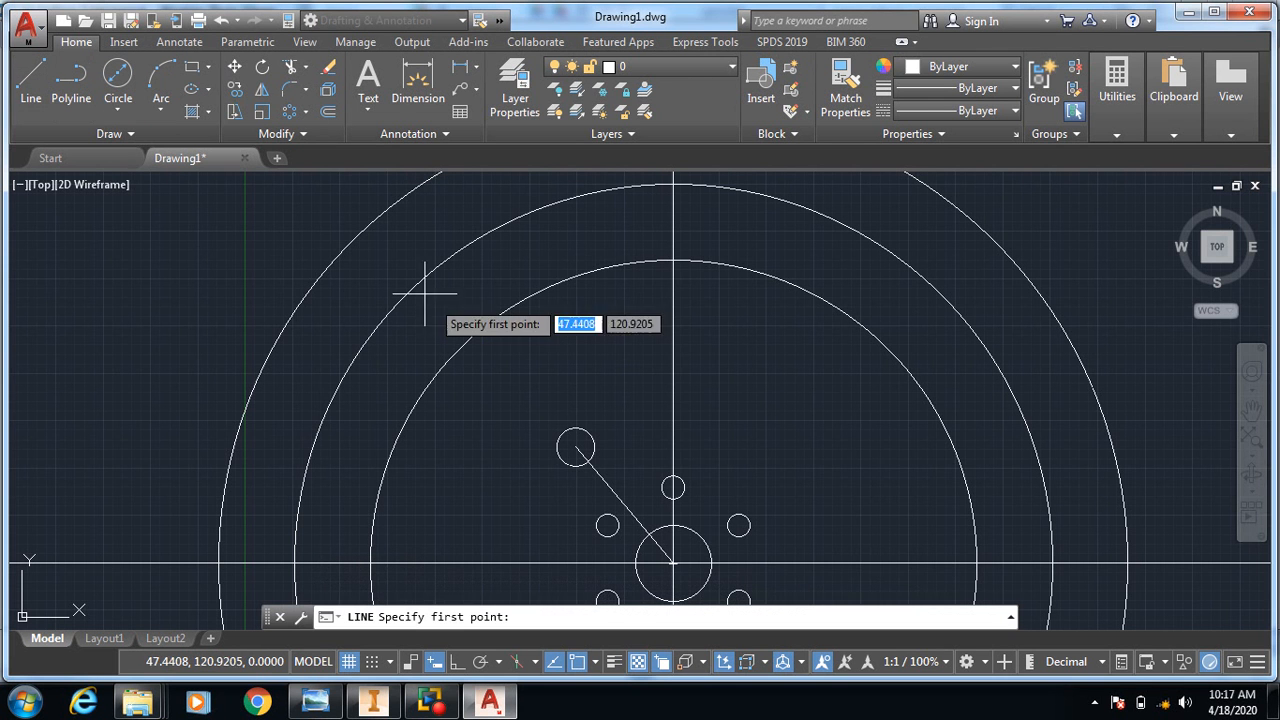
left_click(555, 448)
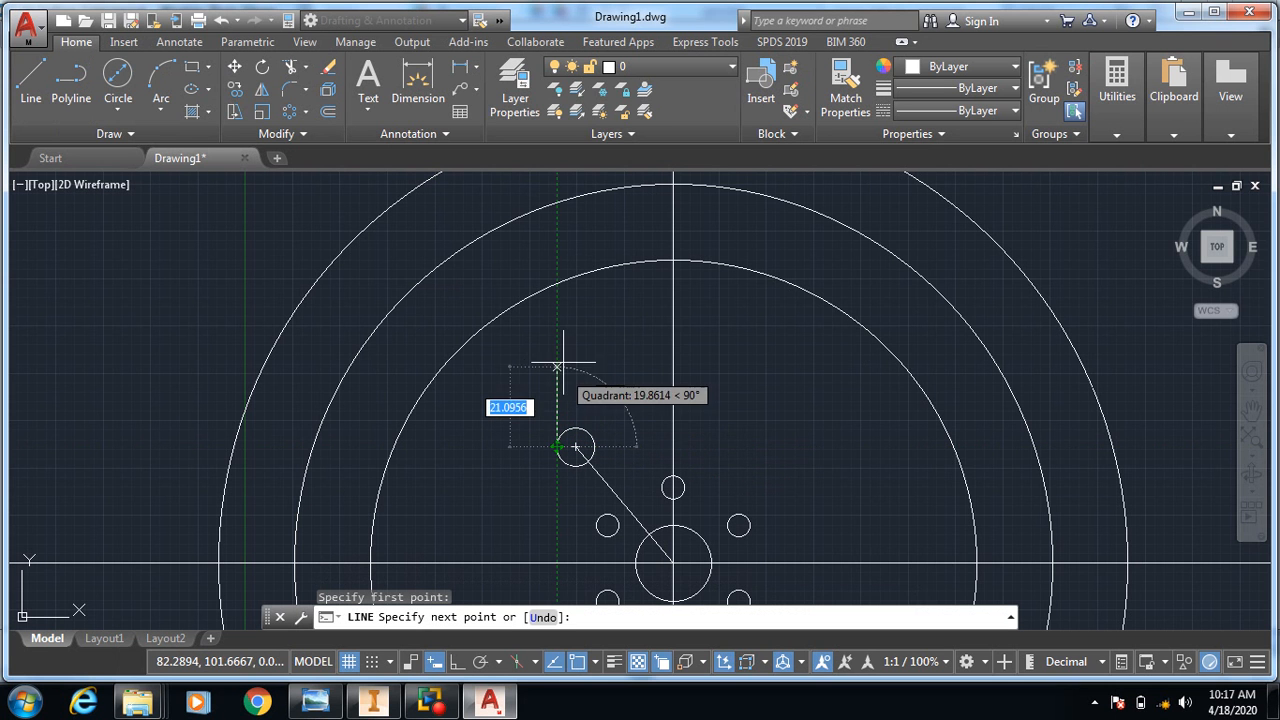
left_click(556, 285)
key("Escape")
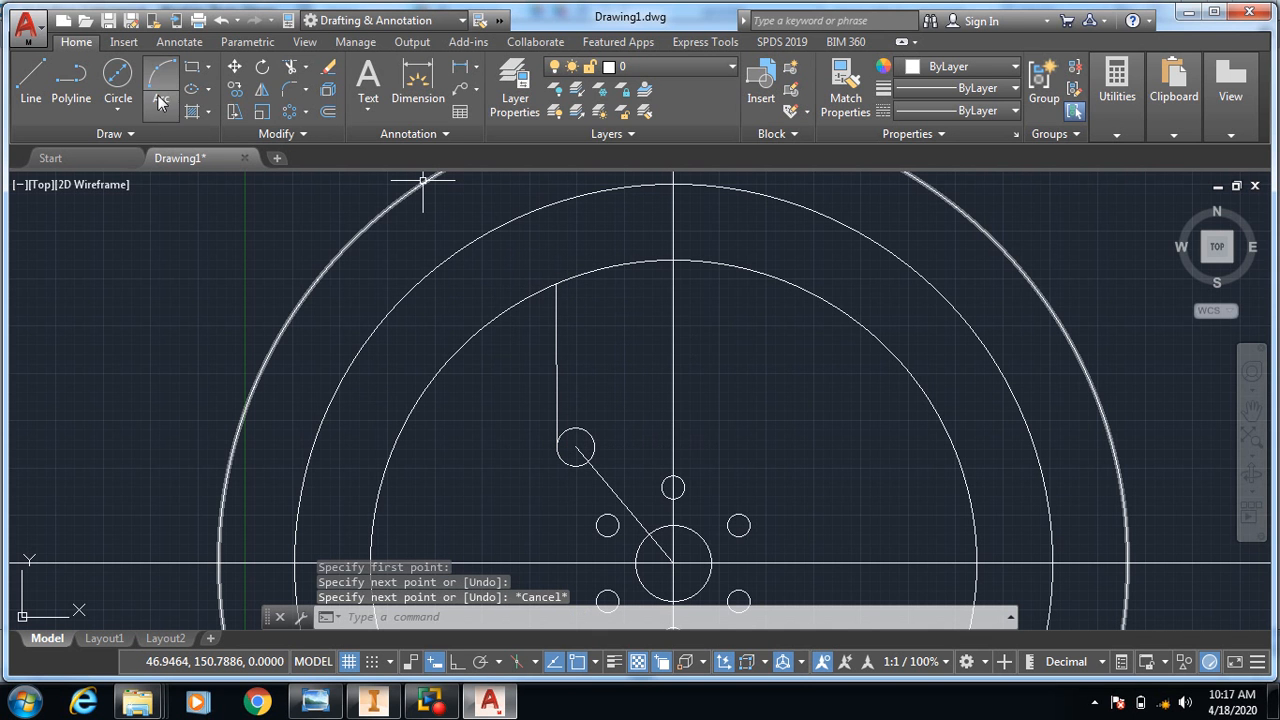
Add a Tan, Tan, Radius circle of radius 5 touching the near-vertical line and the innermost large circle.
left_click(118, 106)
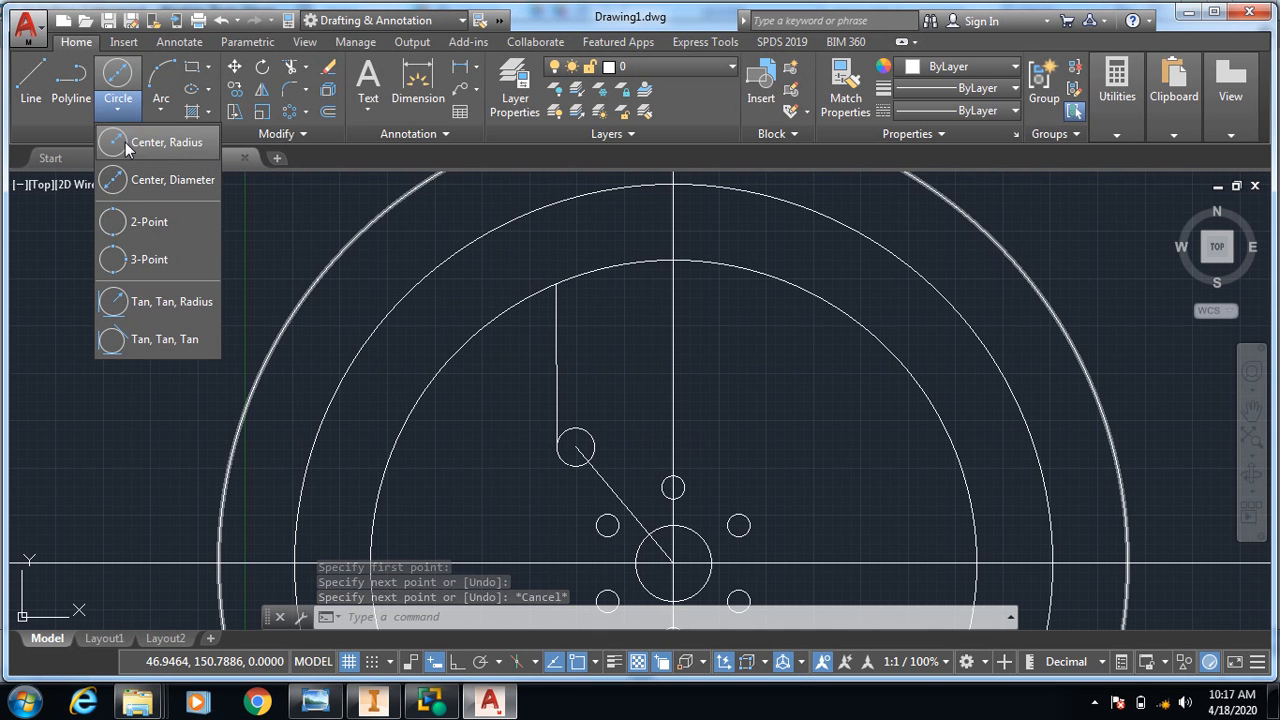
left_click(150, 301)
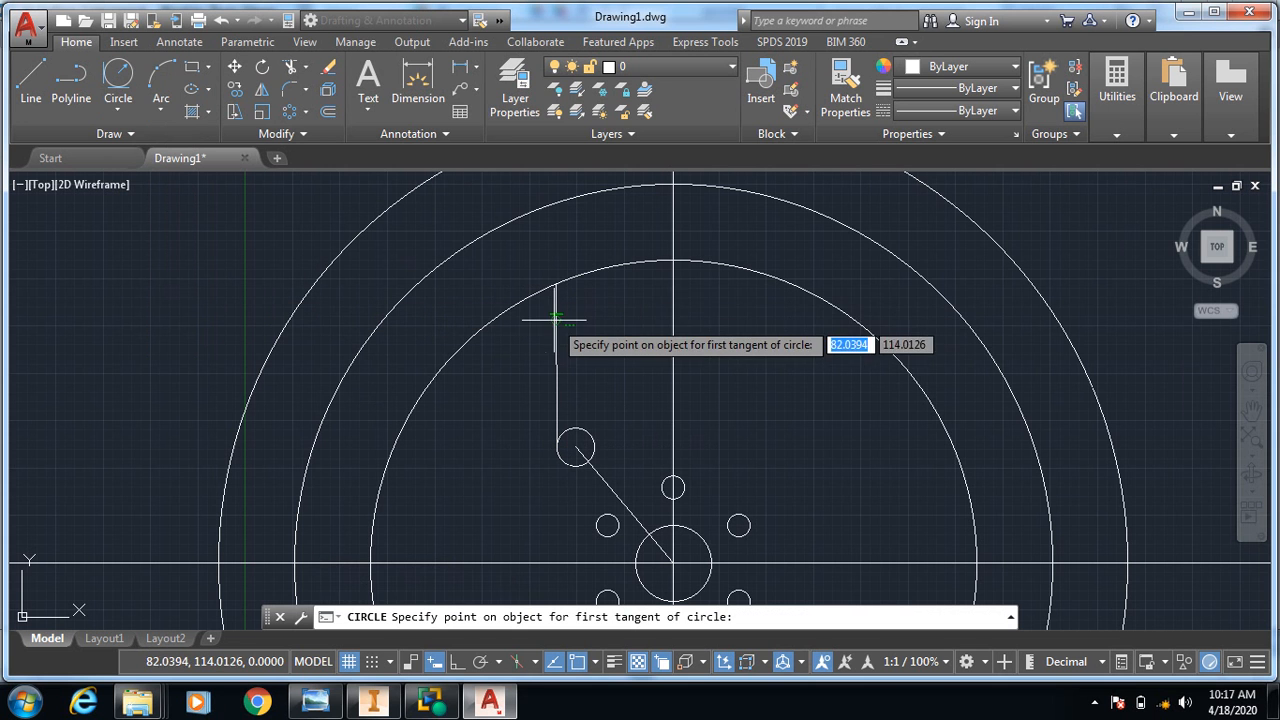
left_click(593, 270)
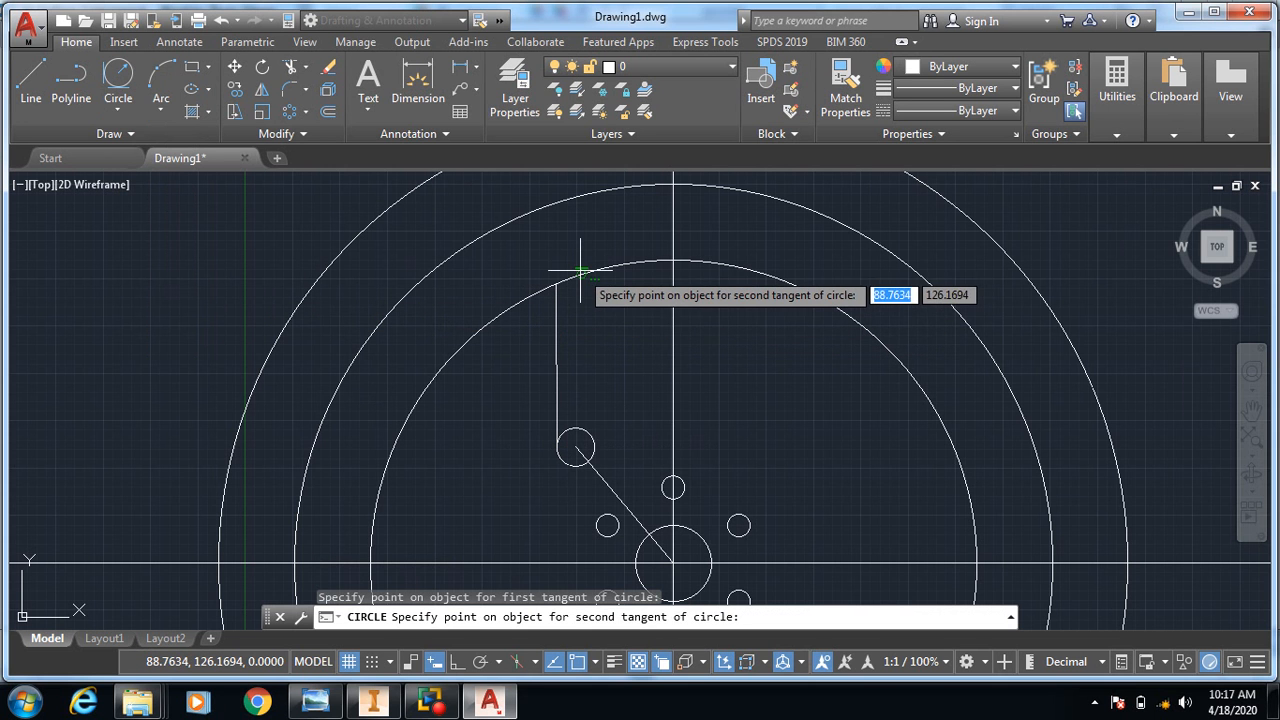
left_click(578, 295)
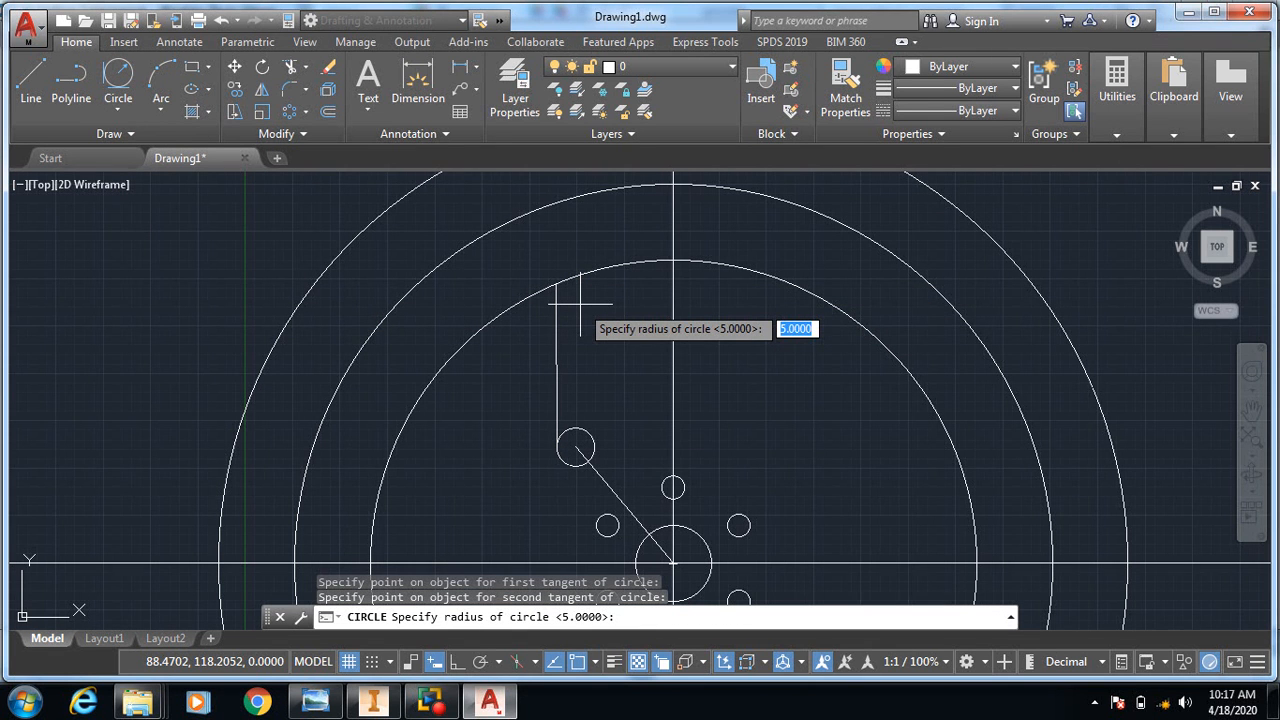
key("Return")
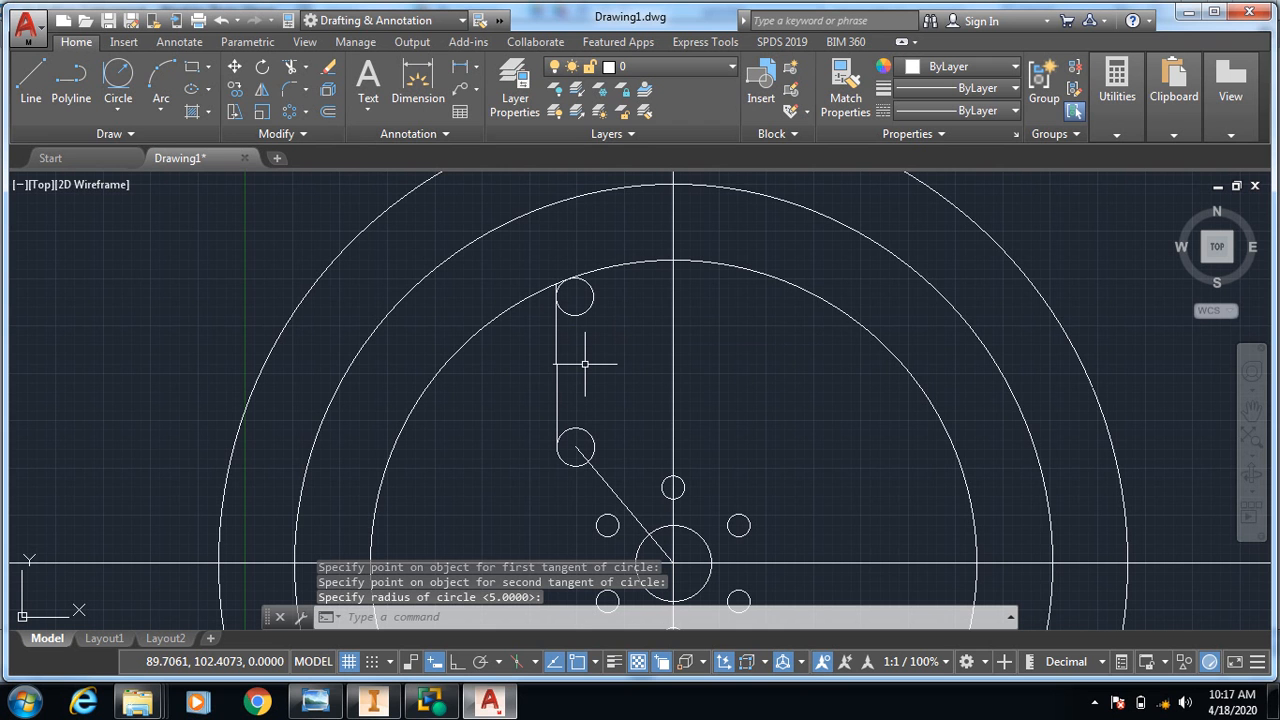
Draw a slanted line from where the guide line crosses the diameter 10 circle to the innermost large circle, right of the vertical centerline.
left_click(32, 82)
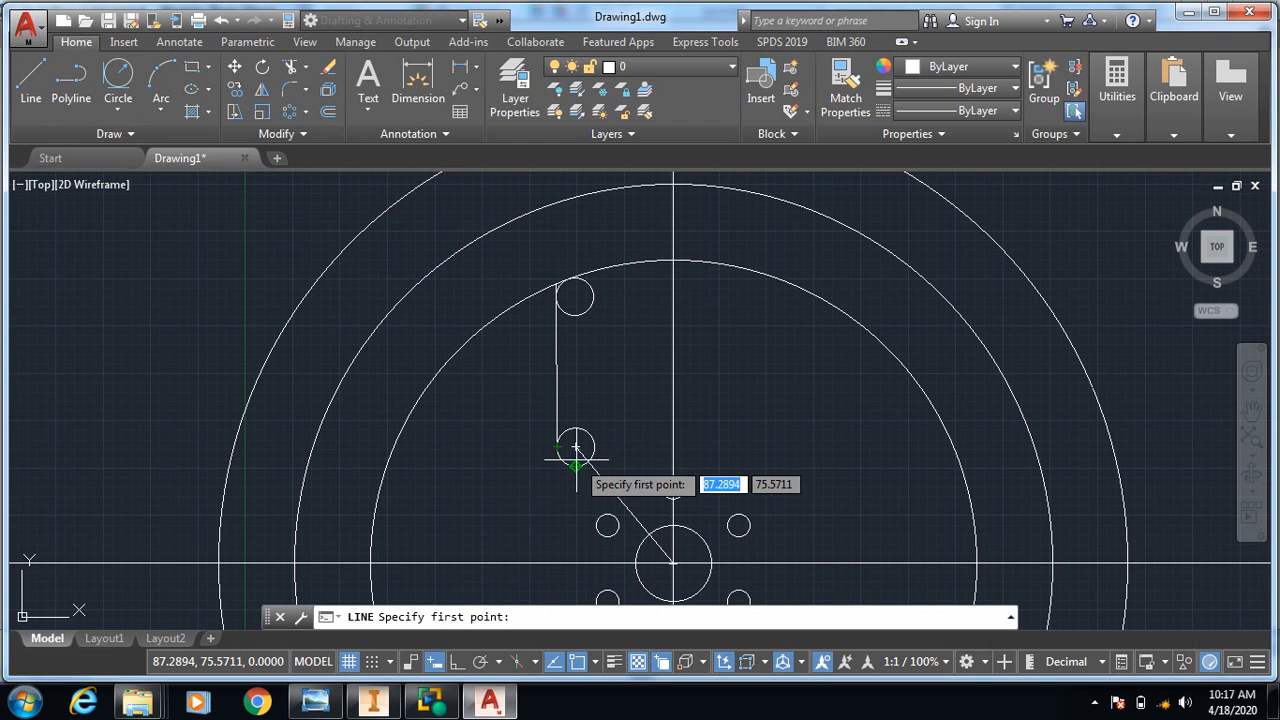
scroll(594, 447, "up", 4)
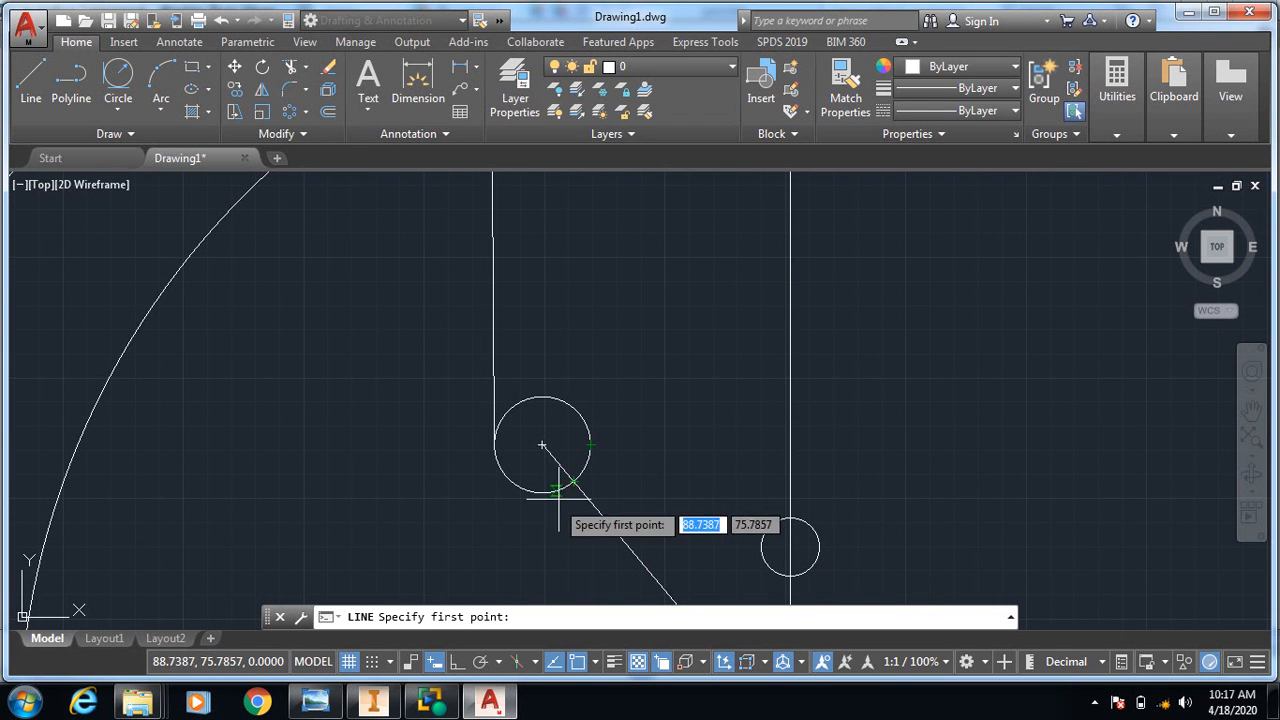
left_click(576, 484)
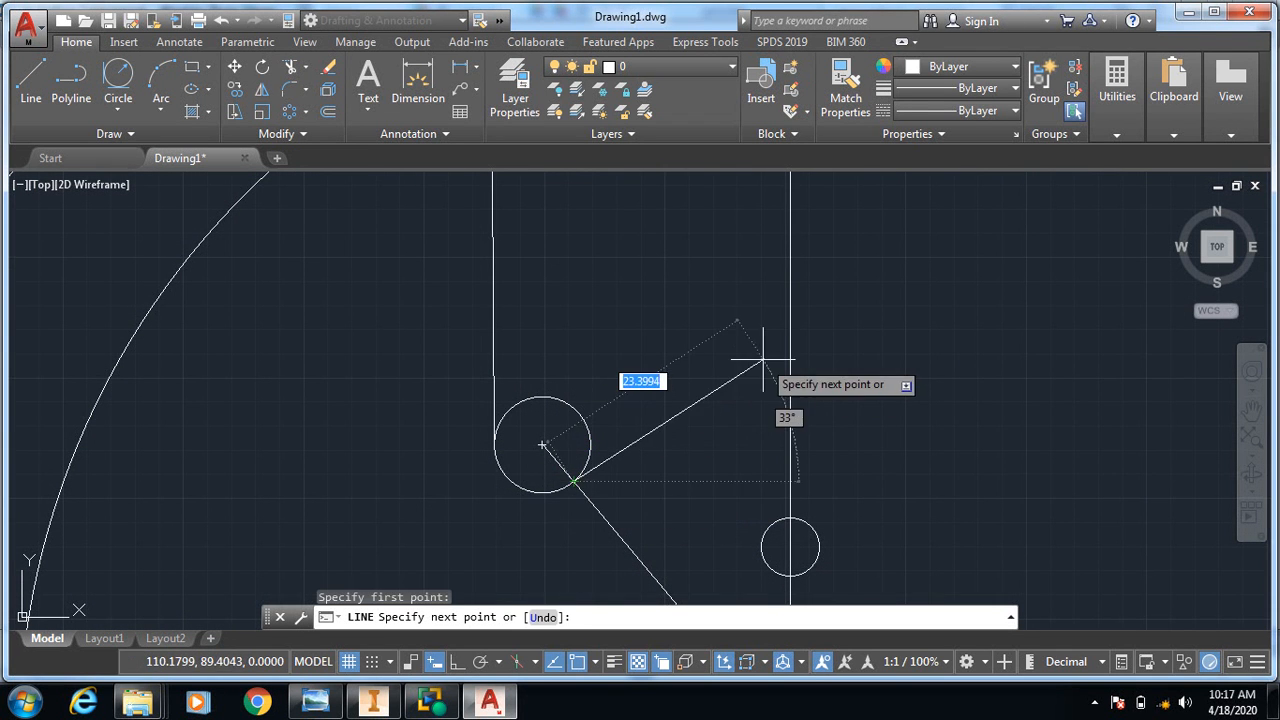
scroll(836, 298, "down", 5)
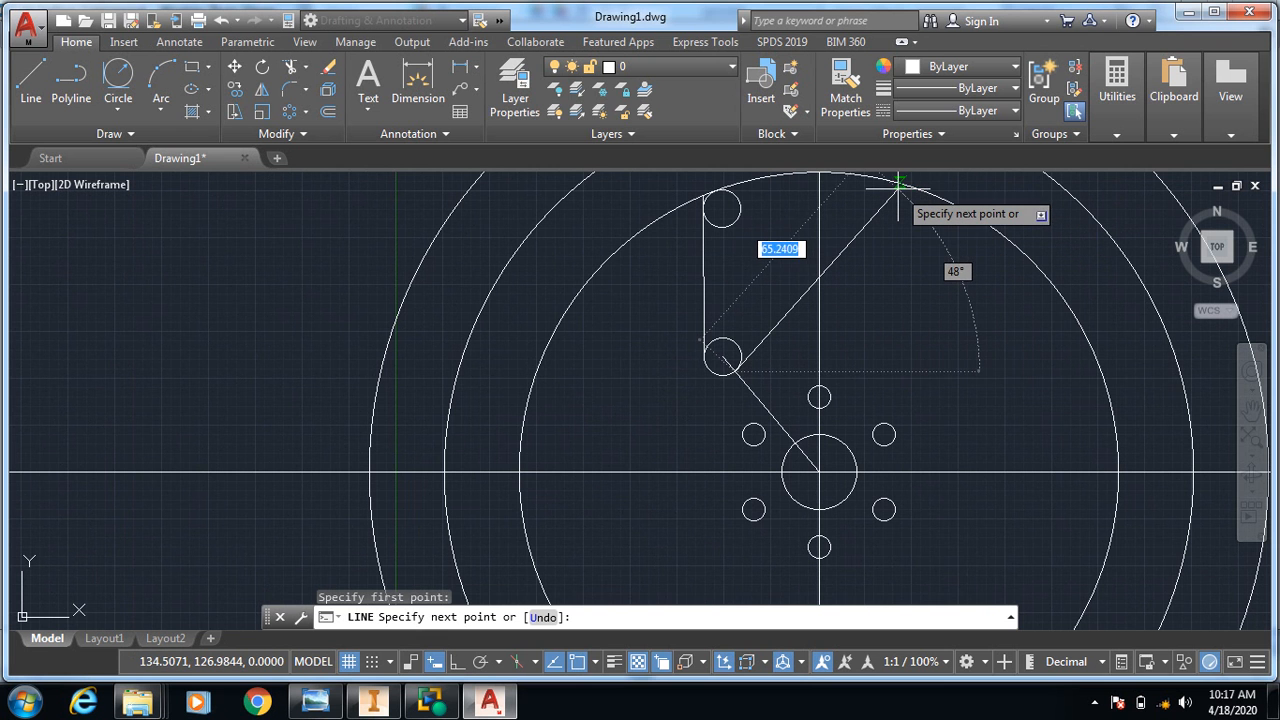
left_click(904, 185)
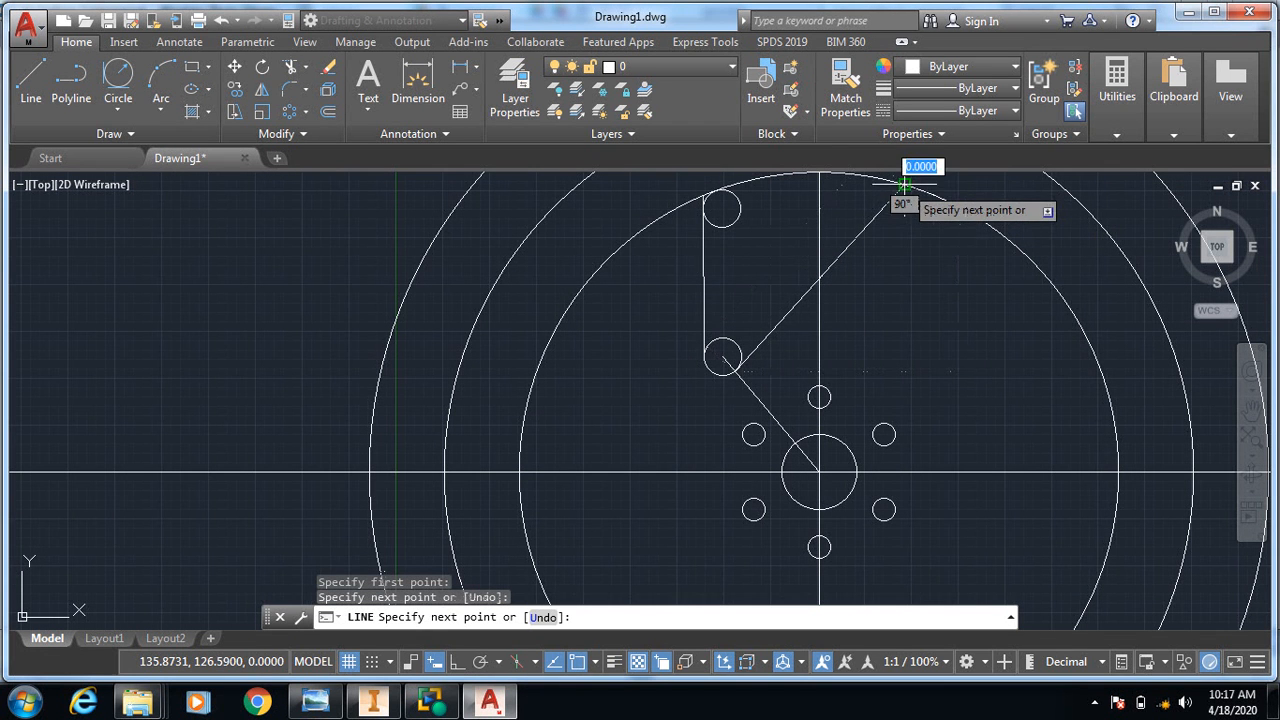
key("Escape")
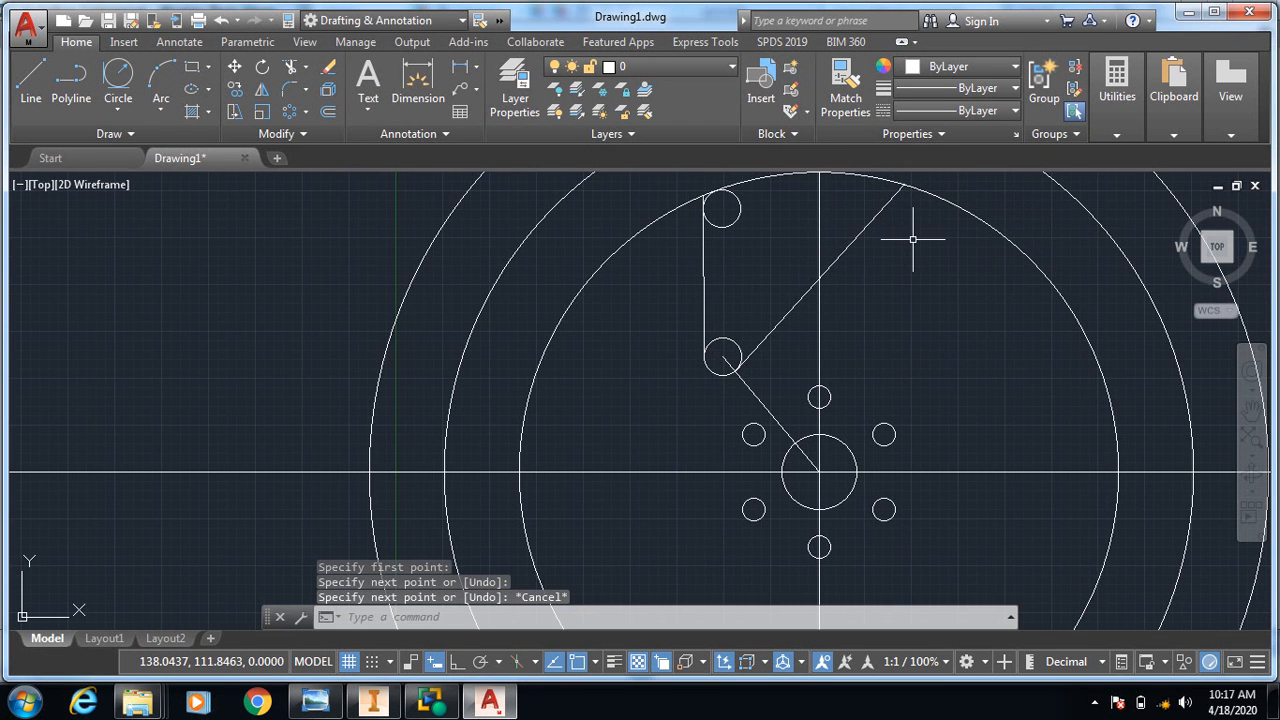
Add a Tan, Tan, Radius circle of radius 5 touching the slanted line and the innermost large circle.
middle_click_drag(912, 239, 897, 332)
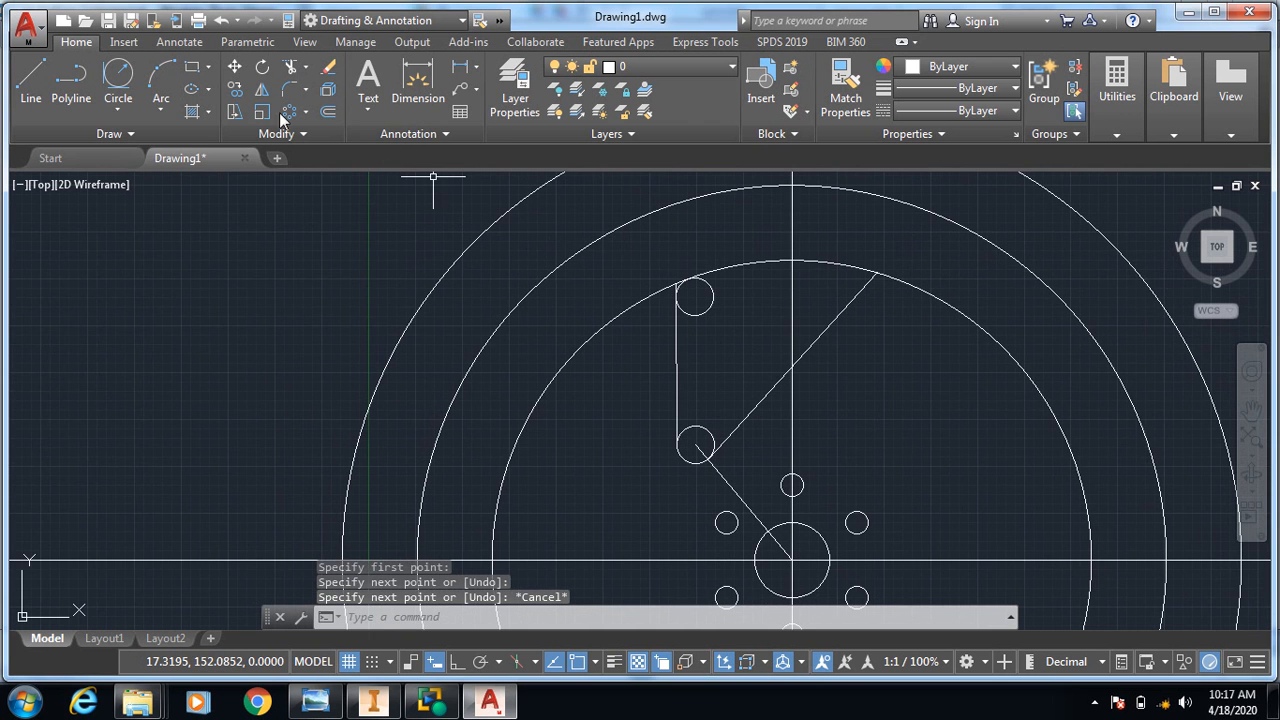
left_click(114, 114)
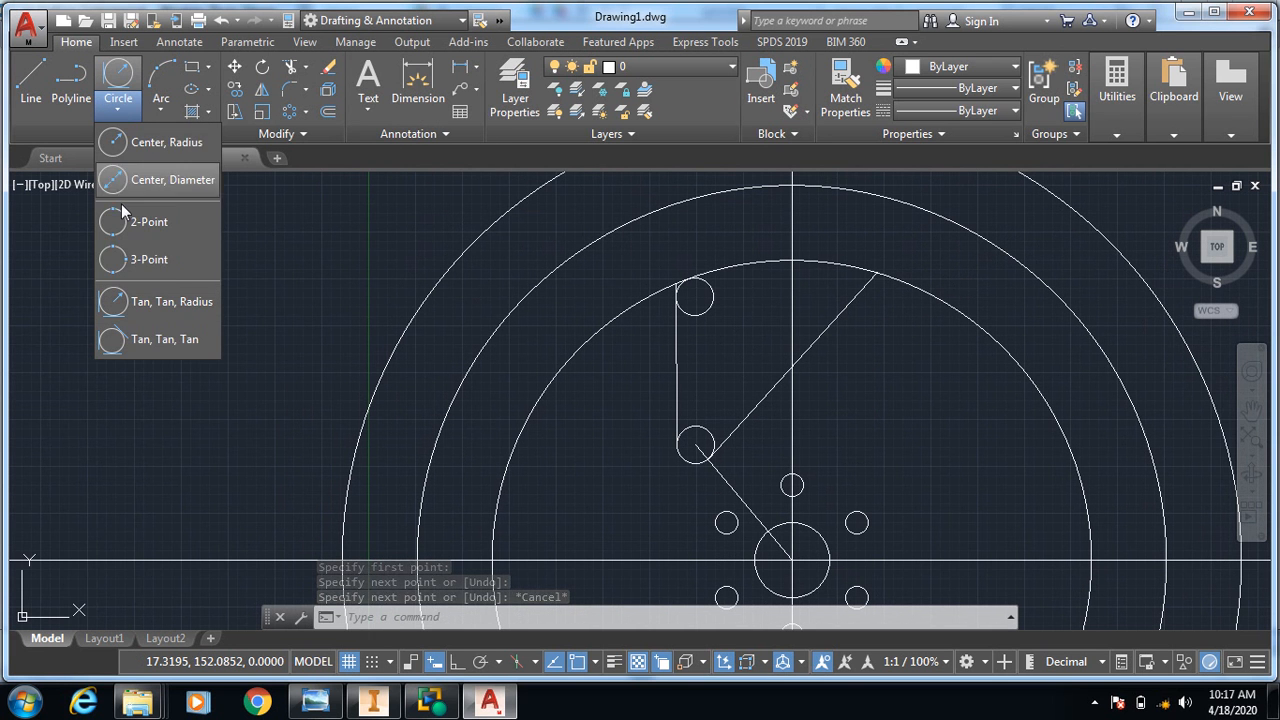
left_click(170, 301)
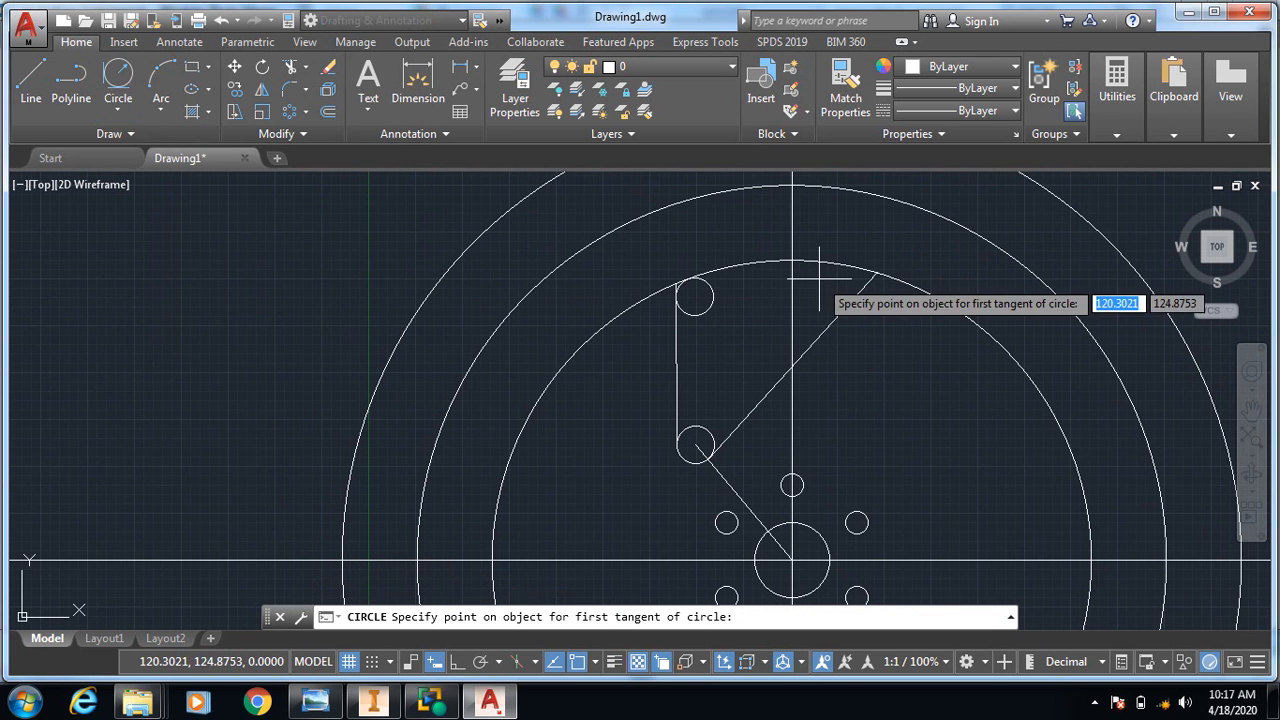
left_click(857, 296)
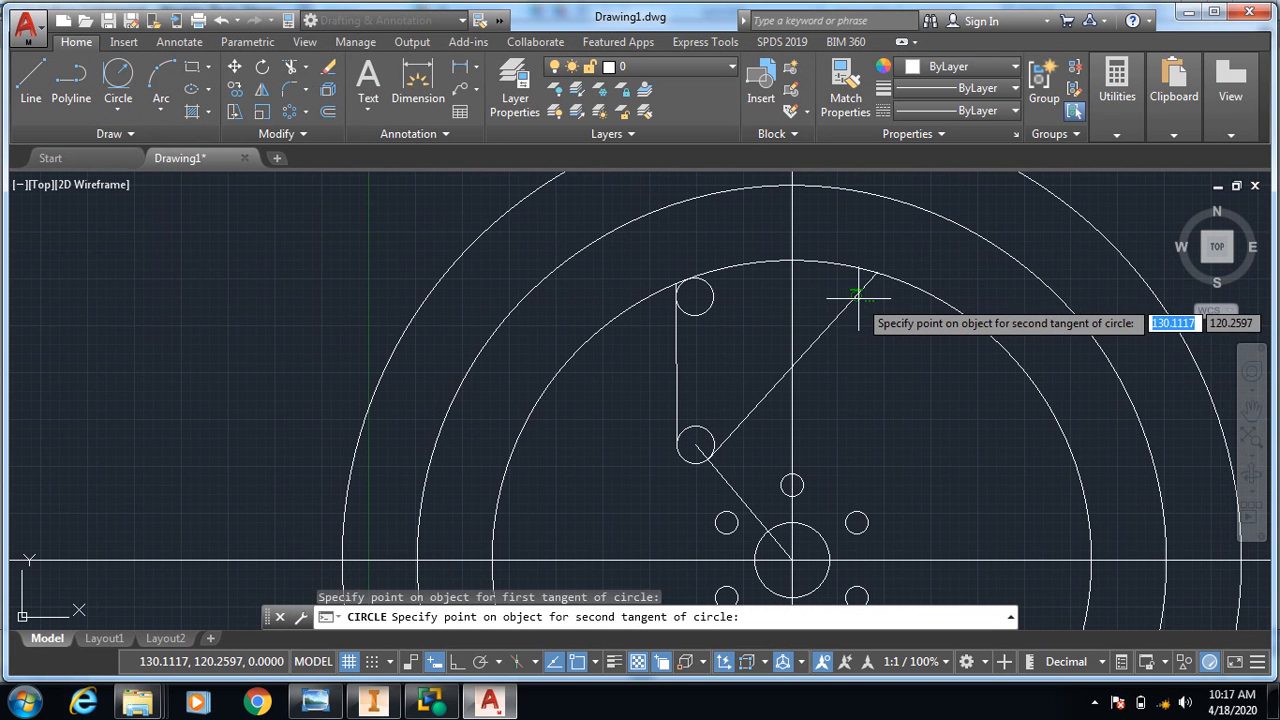
left_click(813, 264)
key("Return")
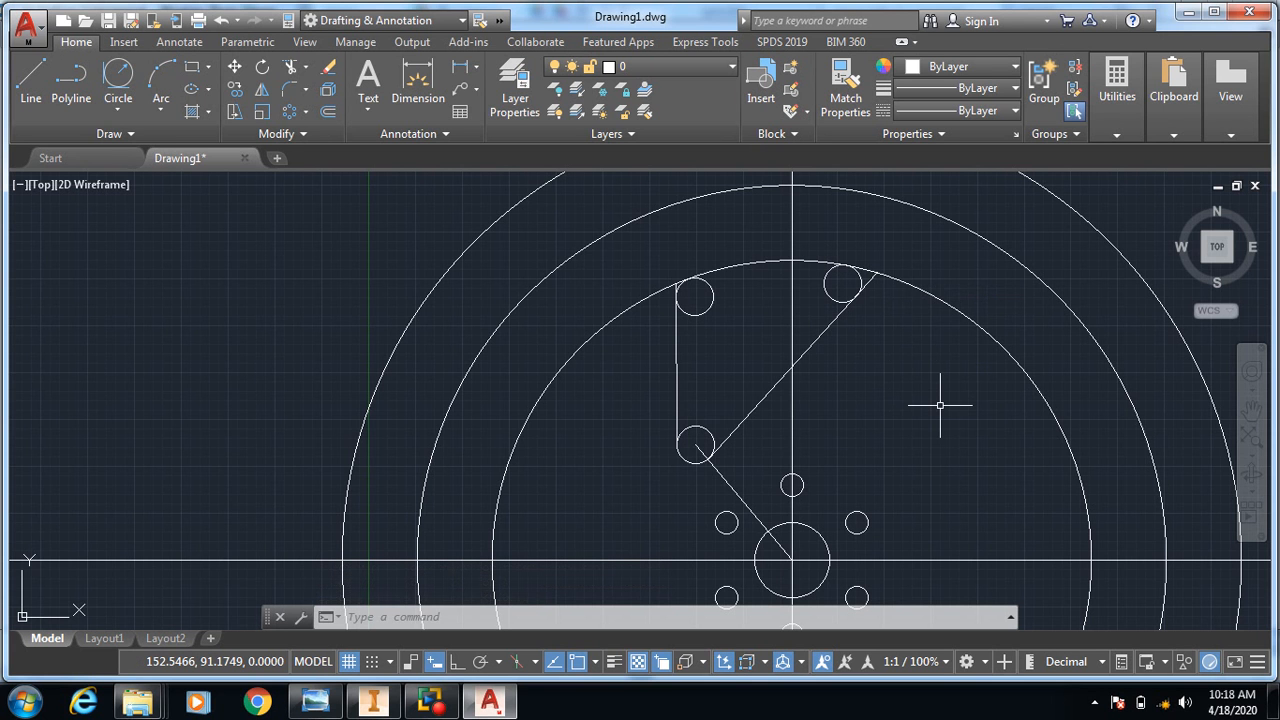
Trim the three corner circles, the slanted line's excess end and the guide line outside the hub circle, leaving one rounded triangular cutout.
left_click(290, 66)
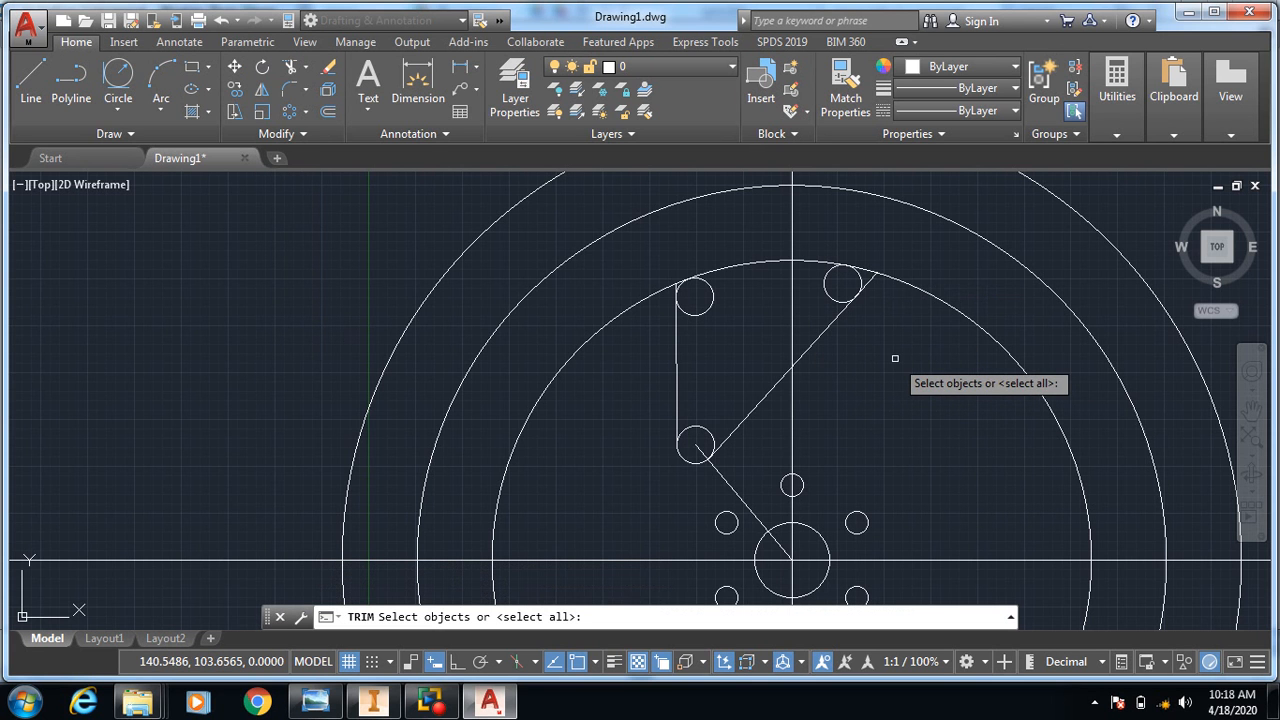
key("Return")
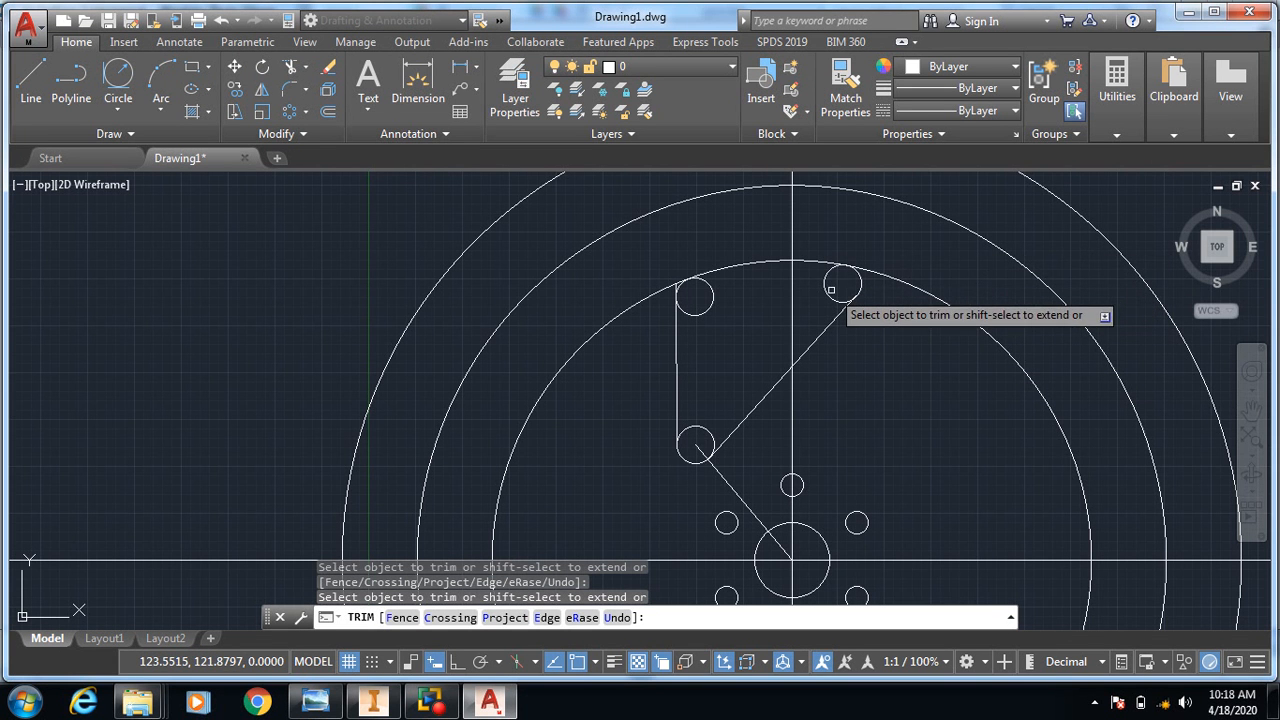
left_click(828, 290)
left_click(828, 290)
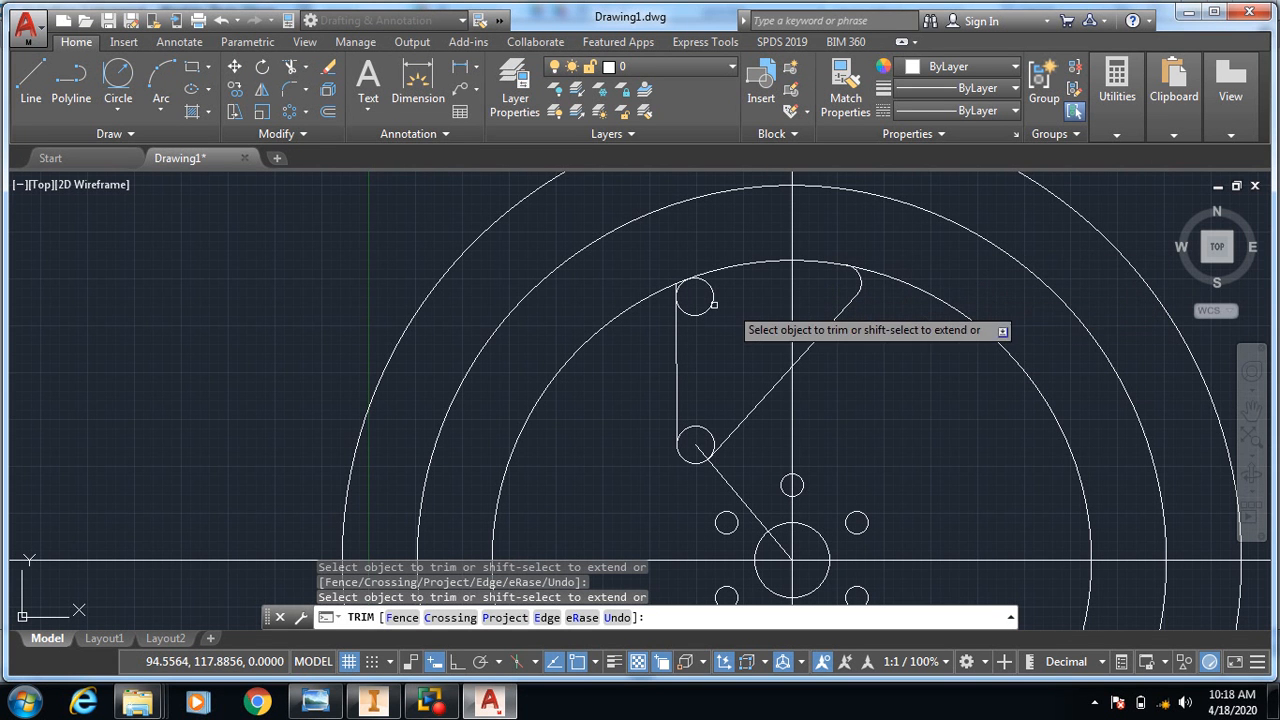
scroll(699, 315, "up", 6)
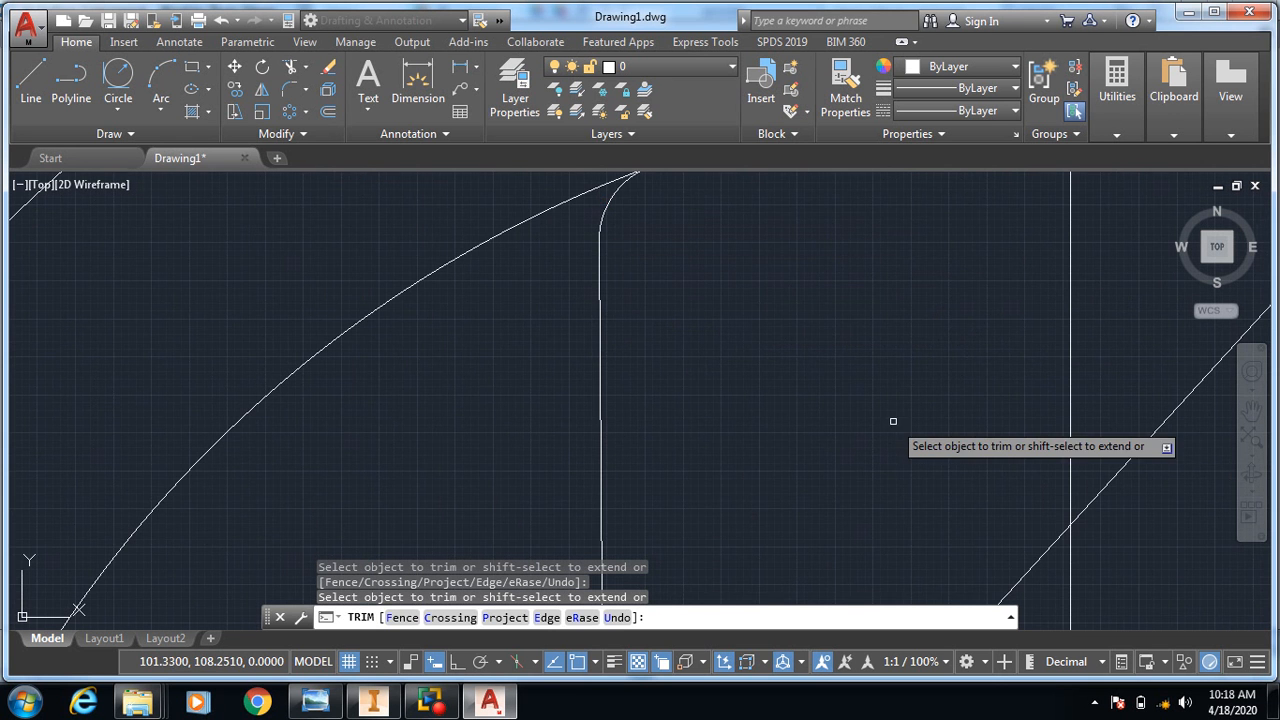
scroll(894, 425, "down", 5)
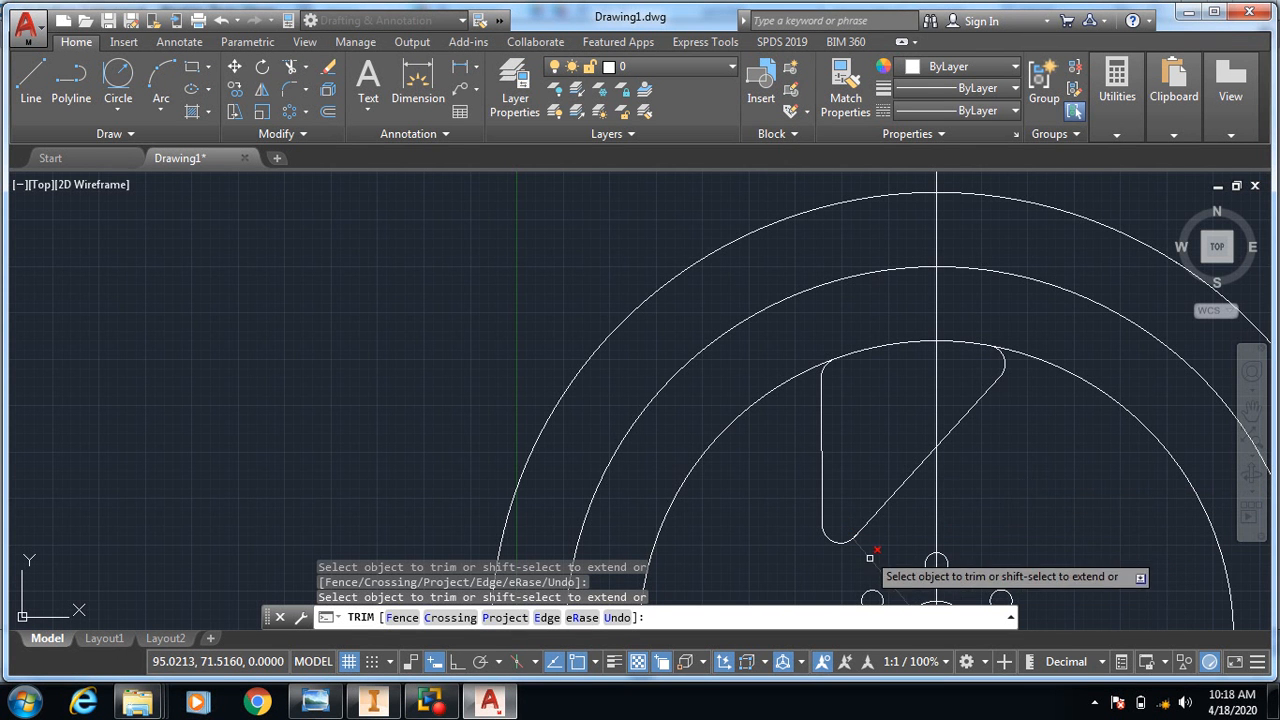
left_click(883, 574)
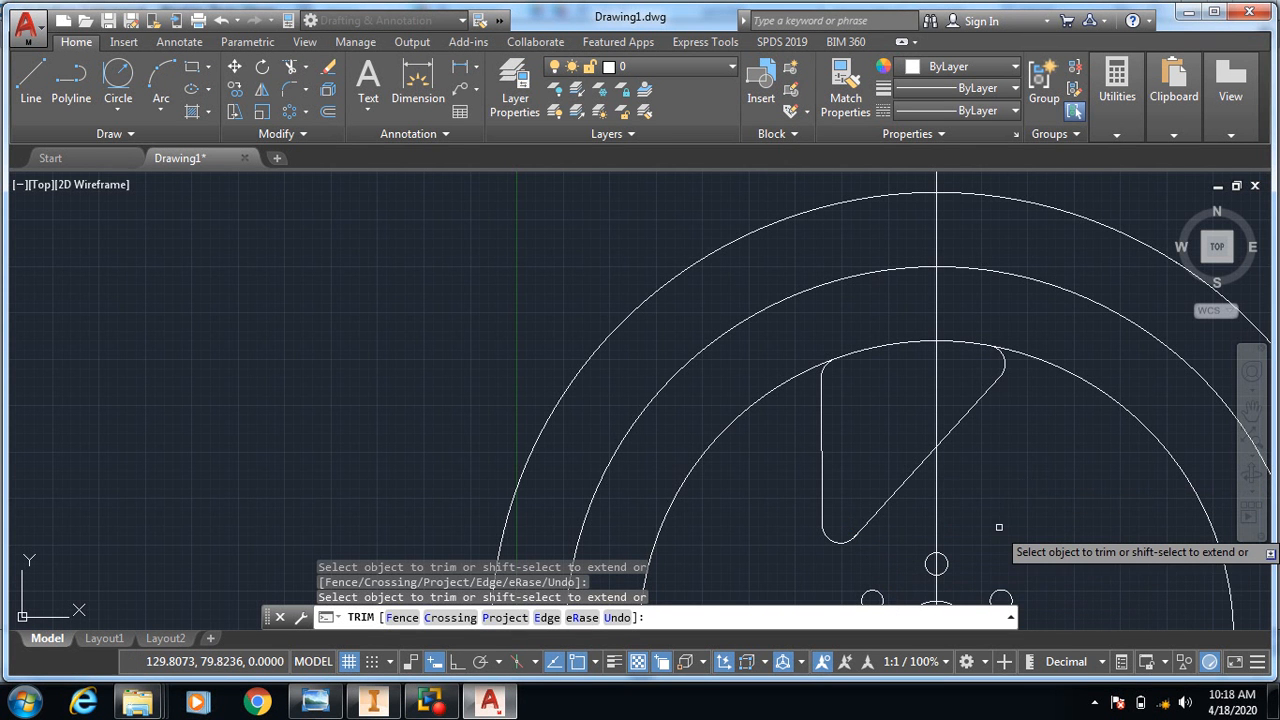
scroll(998, 527, "up", 2)
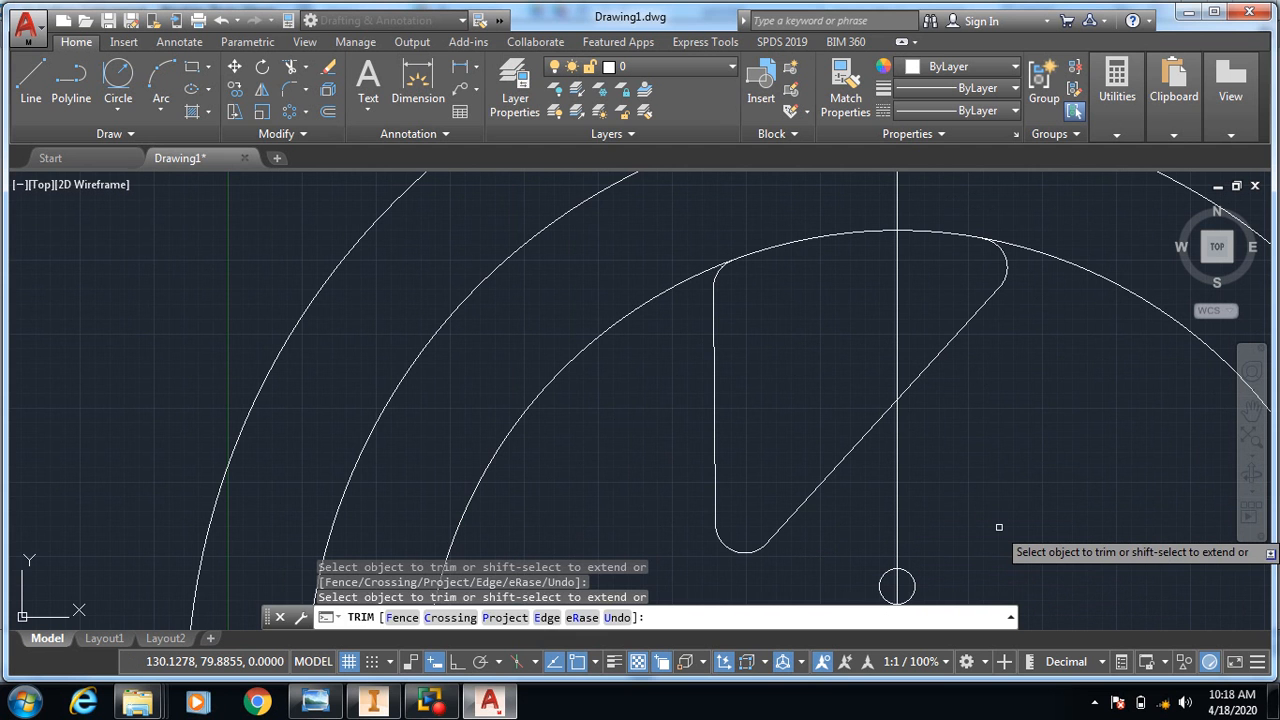
key("Escape")
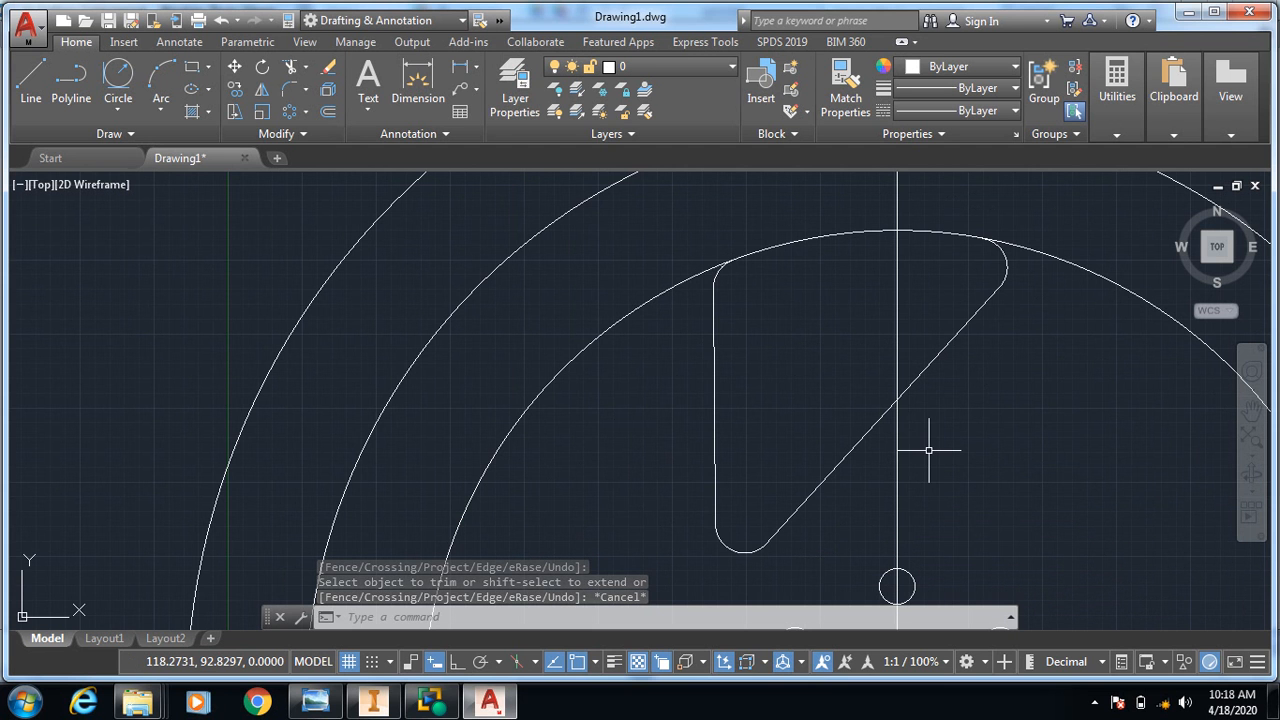
Polar-array the cutout's two straight sides and three corner arcs around the common center with 6 items over 360 degrees.
left_click(717, 274)
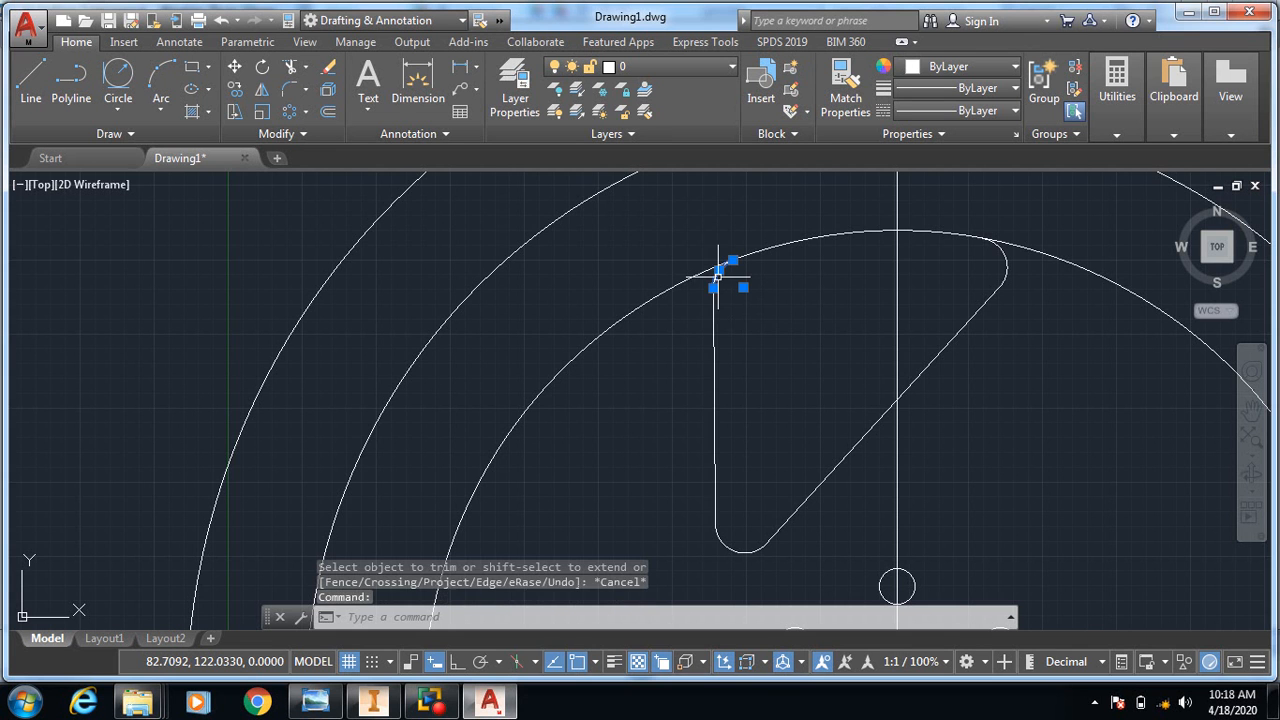
left_click(712, 350)
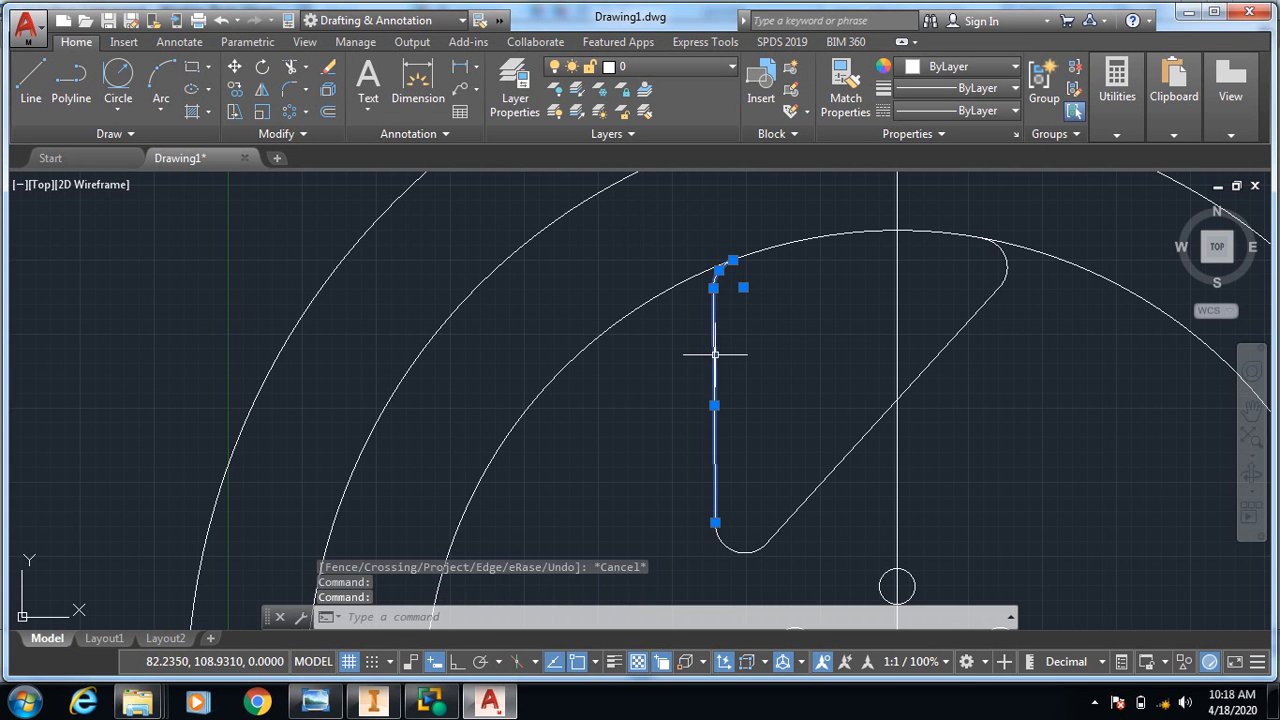
left_click(738, 548)
left_click(866, 440)
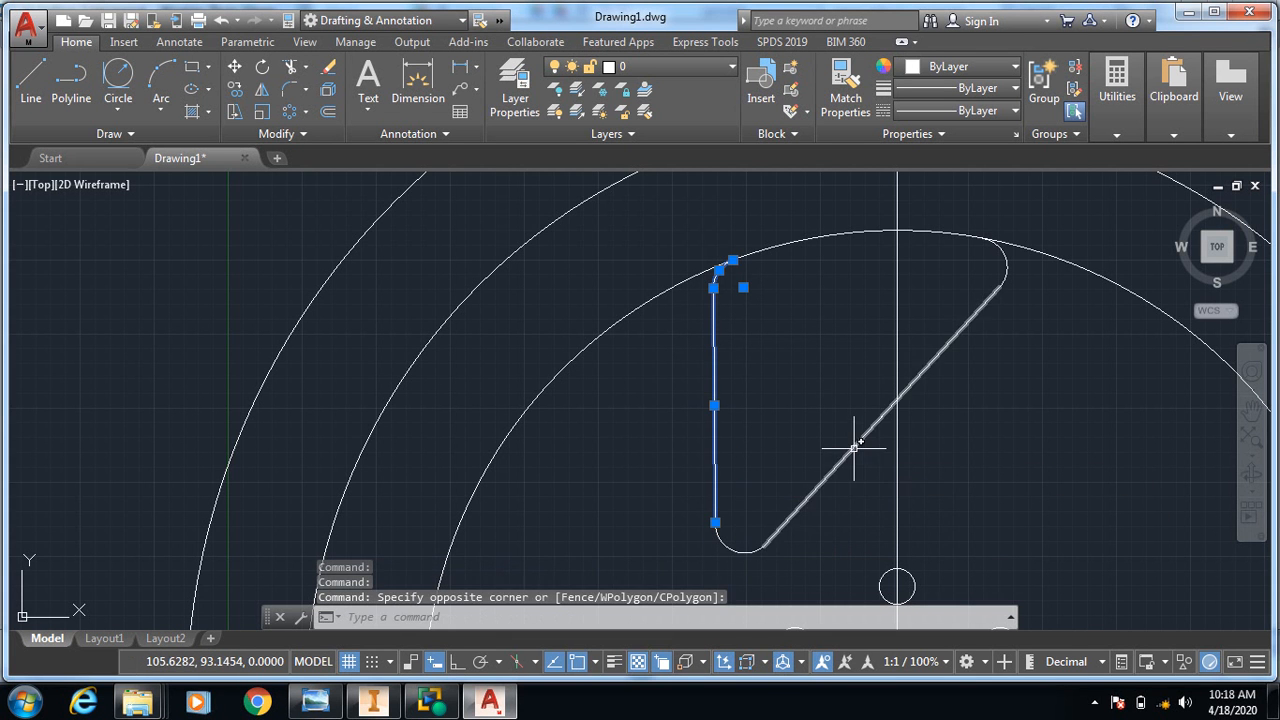
left_click(731, 542)
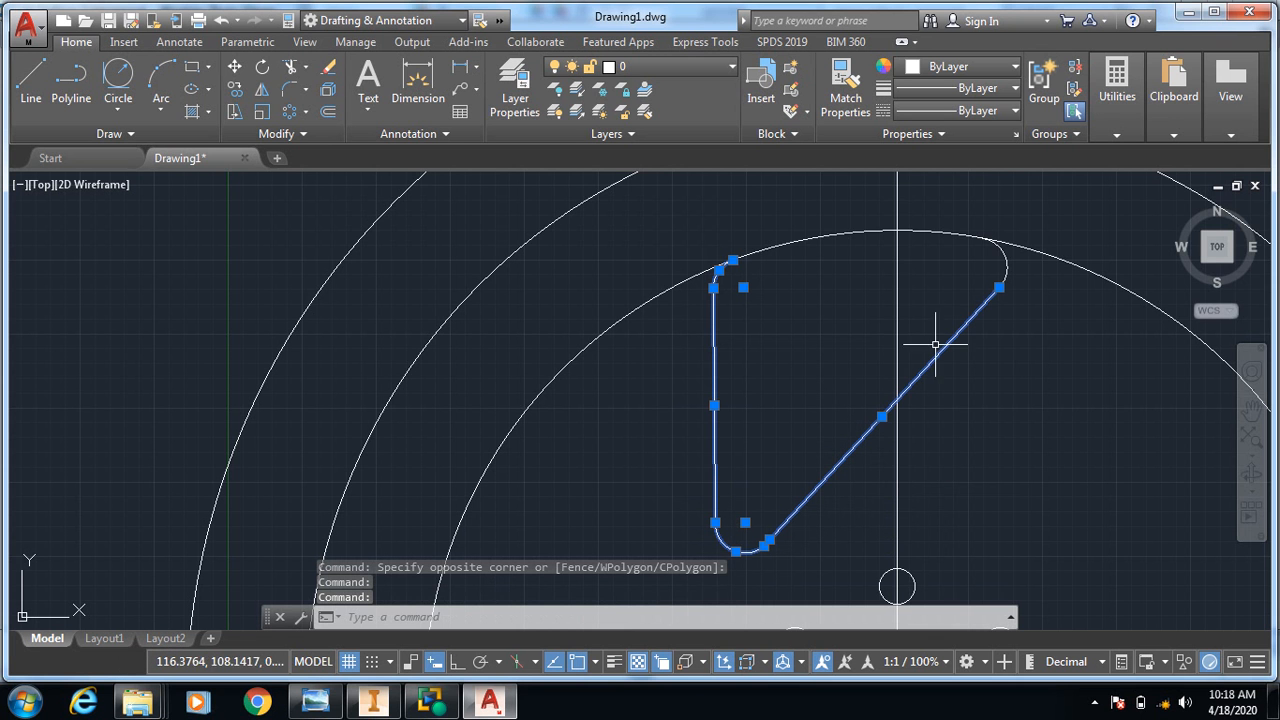
left_click(1008, 266)
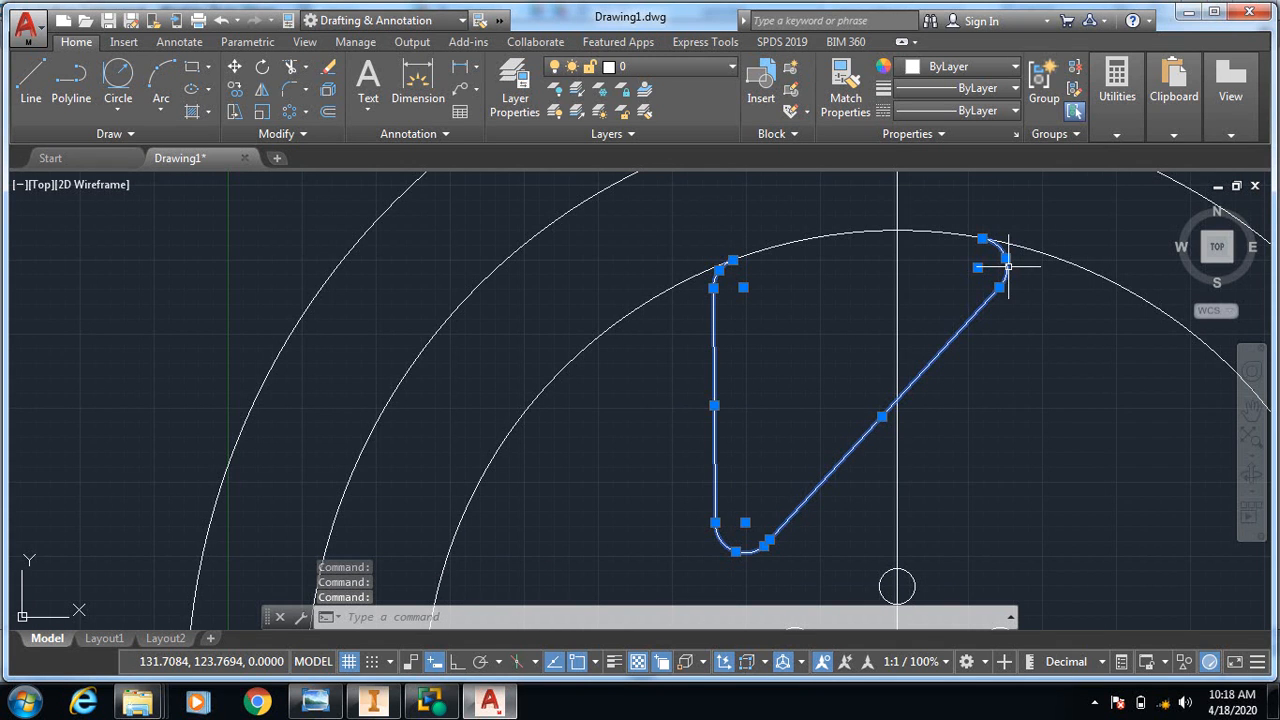
left_click(297, 117)
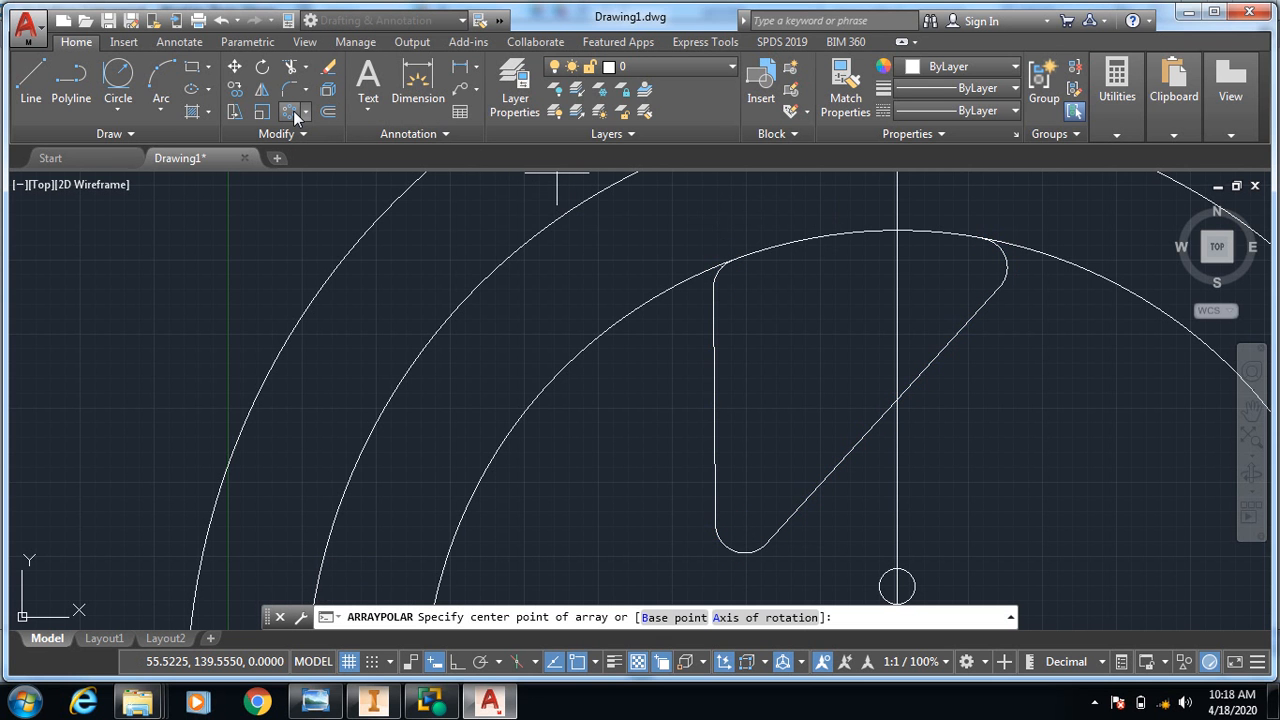
scroll(679, 506, "down", 2)
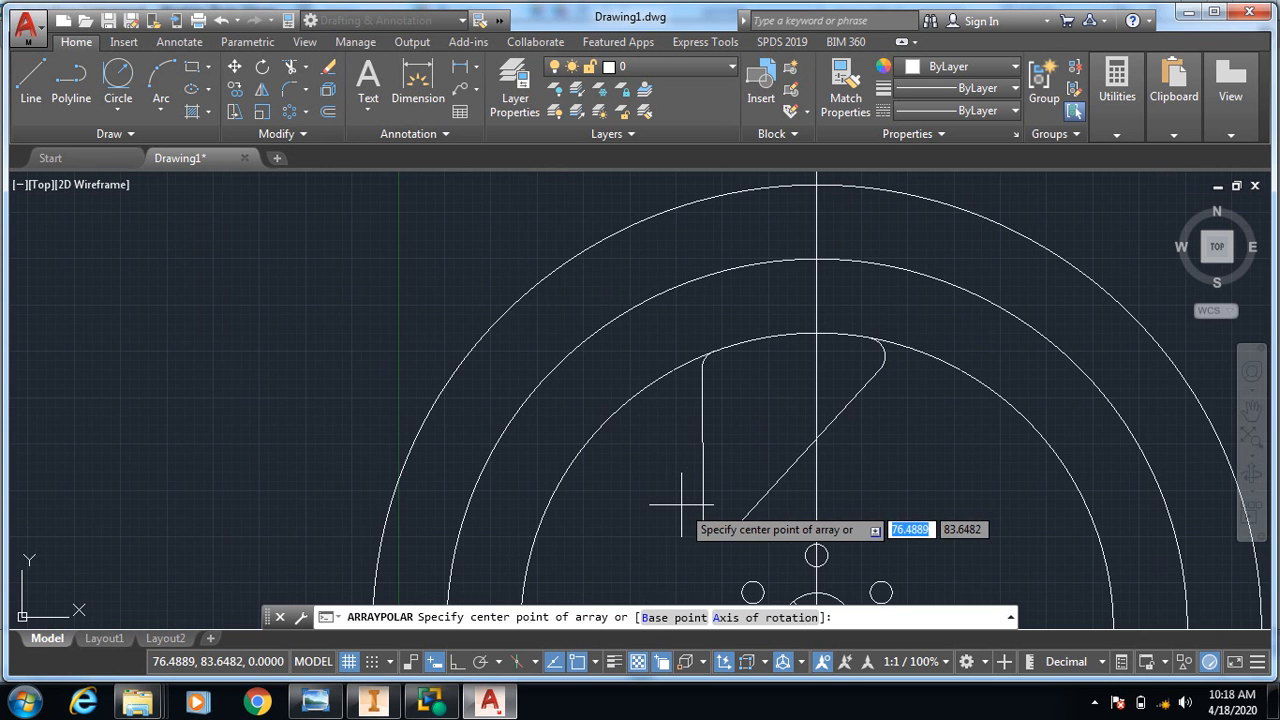
scroll(700, 523, "down", 4)
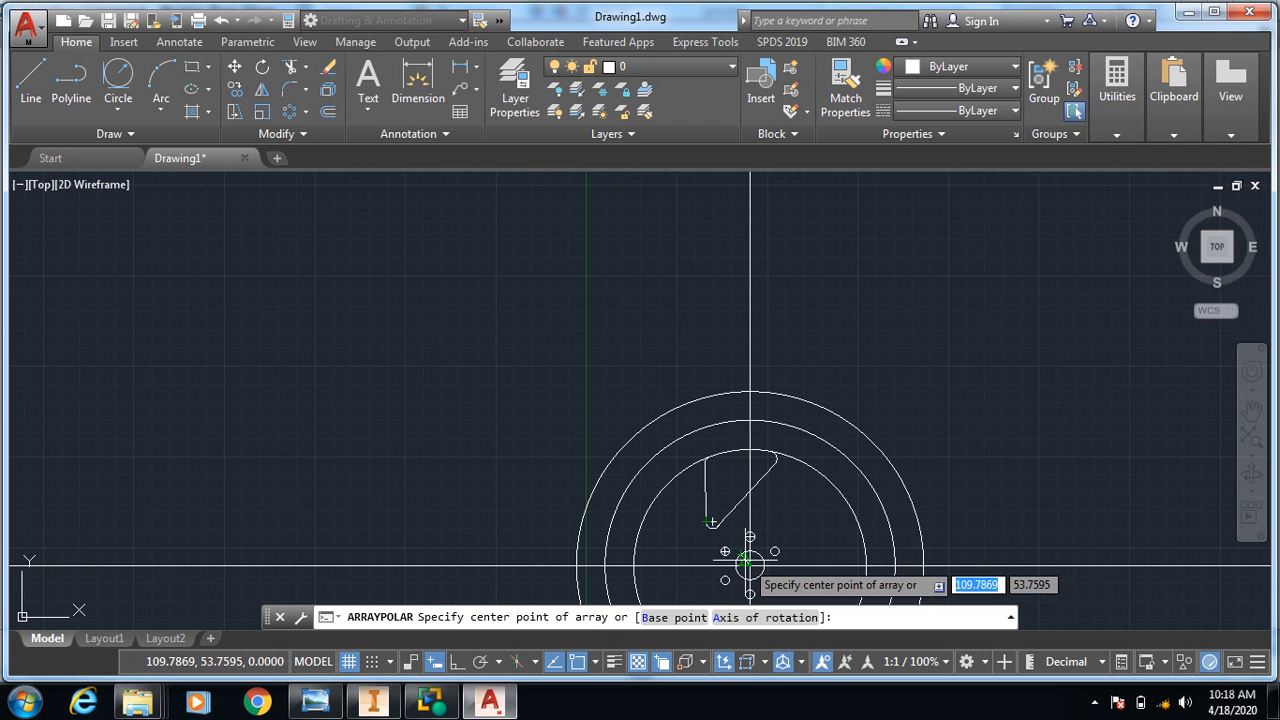
scroll(749, 580, "down", 3)
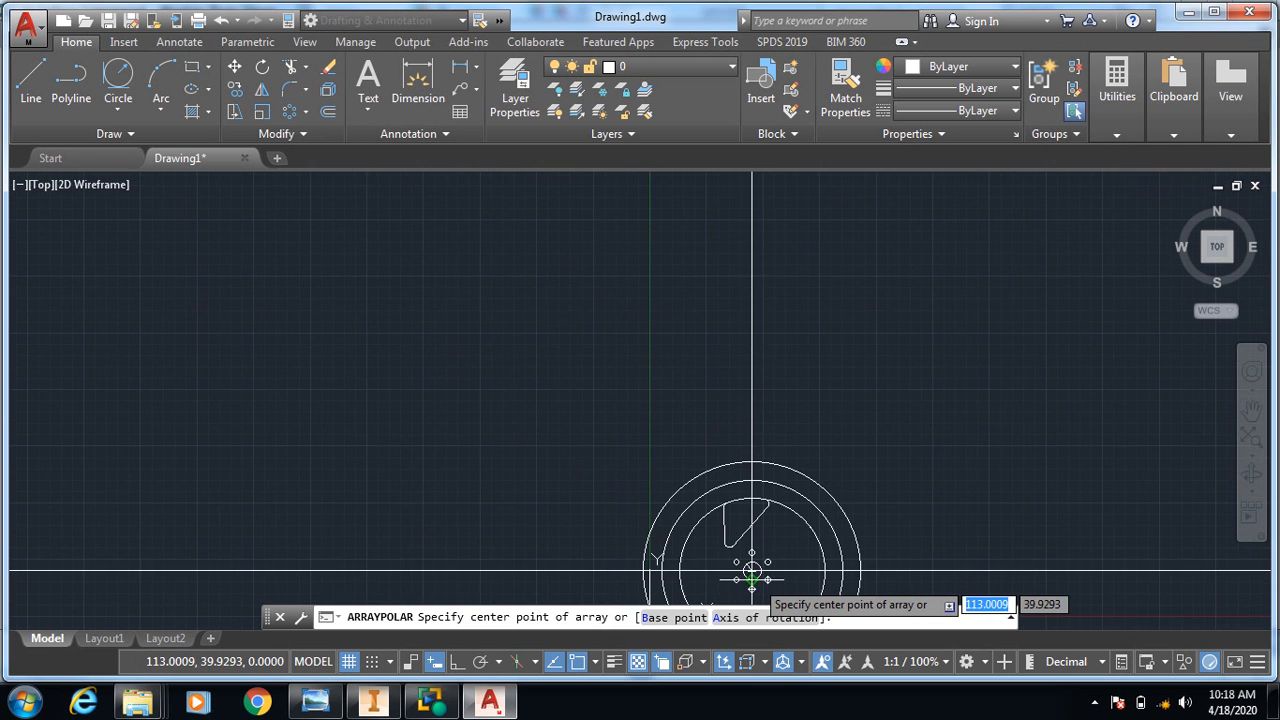
scroll(748, 567, "up", 3)
scroll(748, 567, "up", 4)
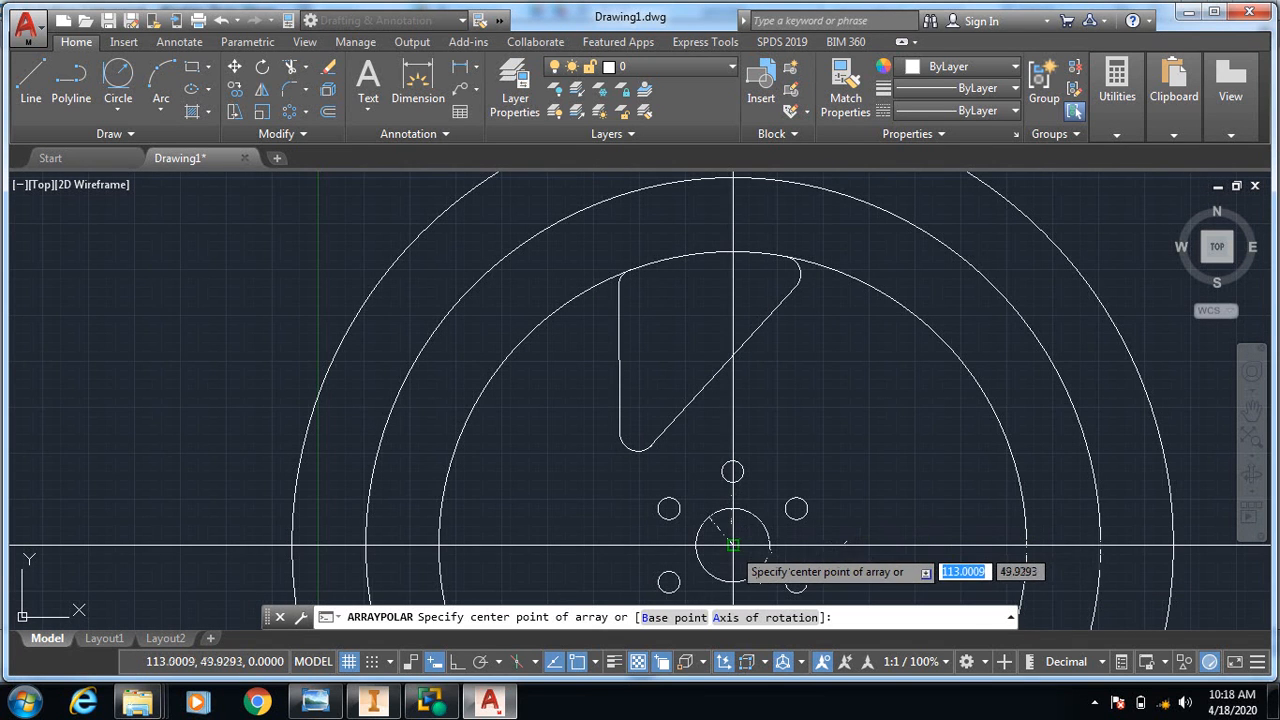
left_click(732, 545)
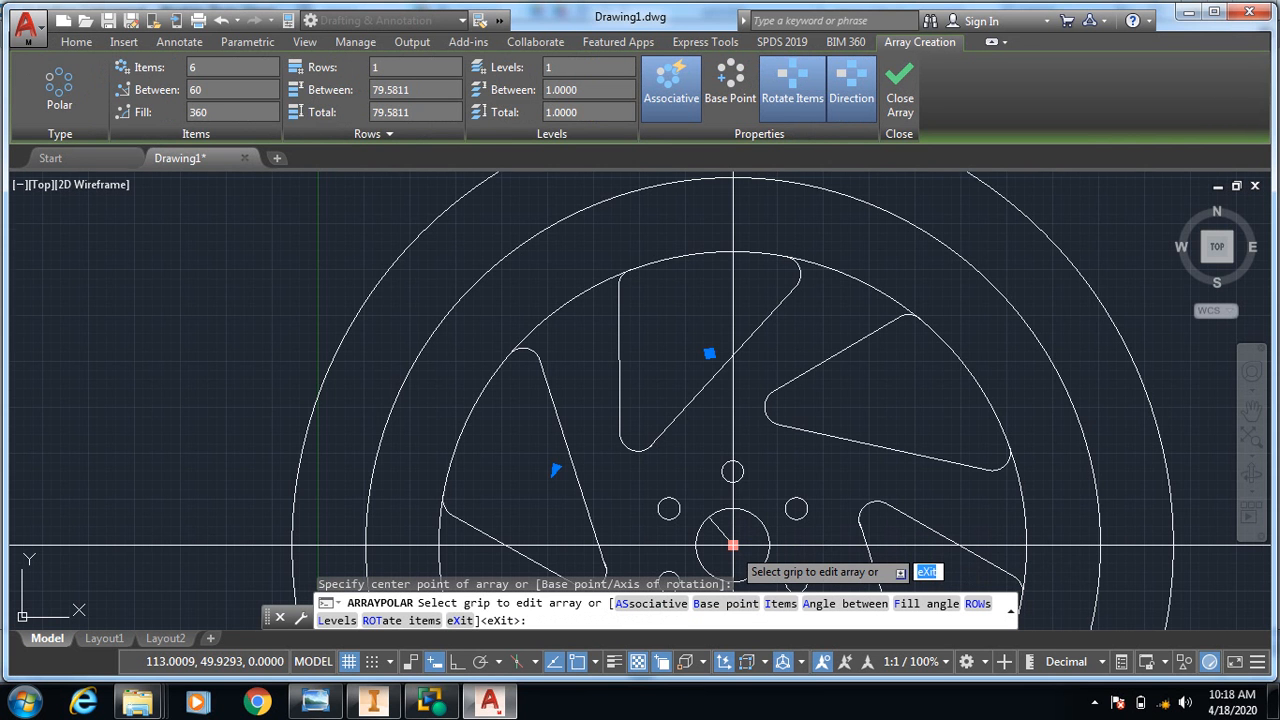
scroll(733, 545, "down", 2)
key("Escape")
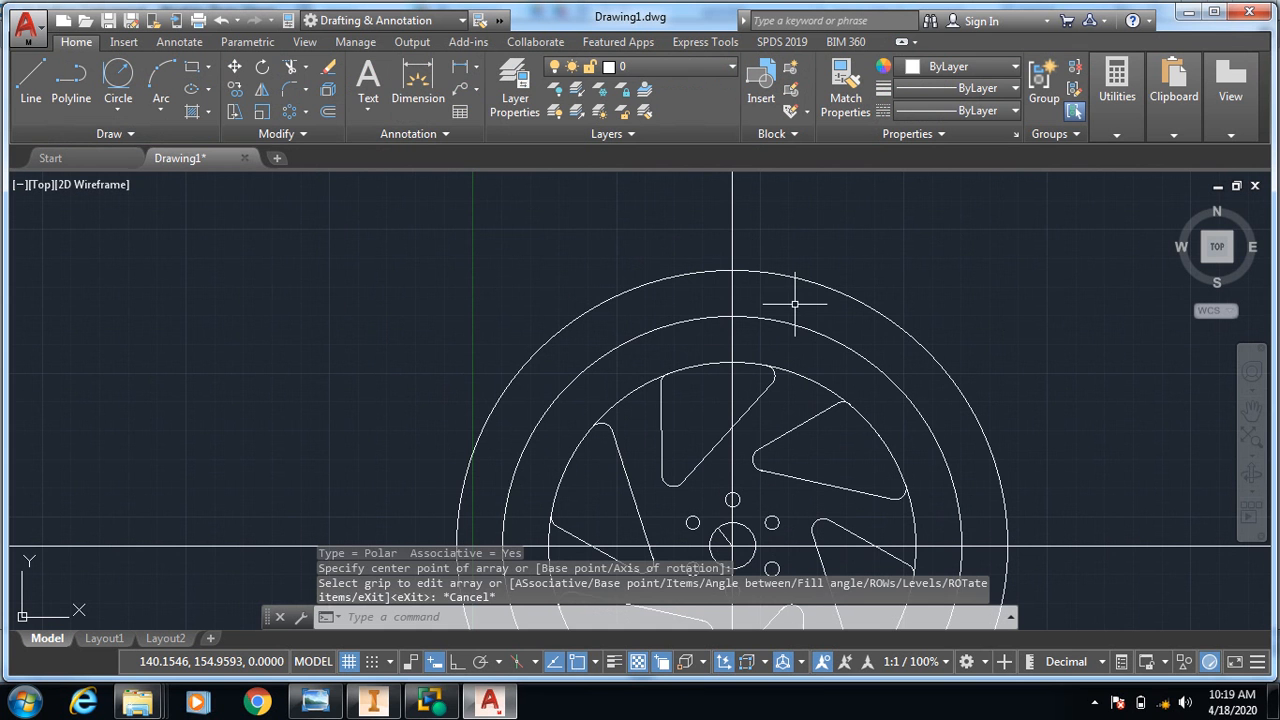
Try a line from the top of the middle large circle at a 20-degree angle, and undo that segment.
middle_click_drag(1017, 302, 1018, 184)
scroll(1018, 186, "down", 5)
scroll(1020, 191, "up", 3)
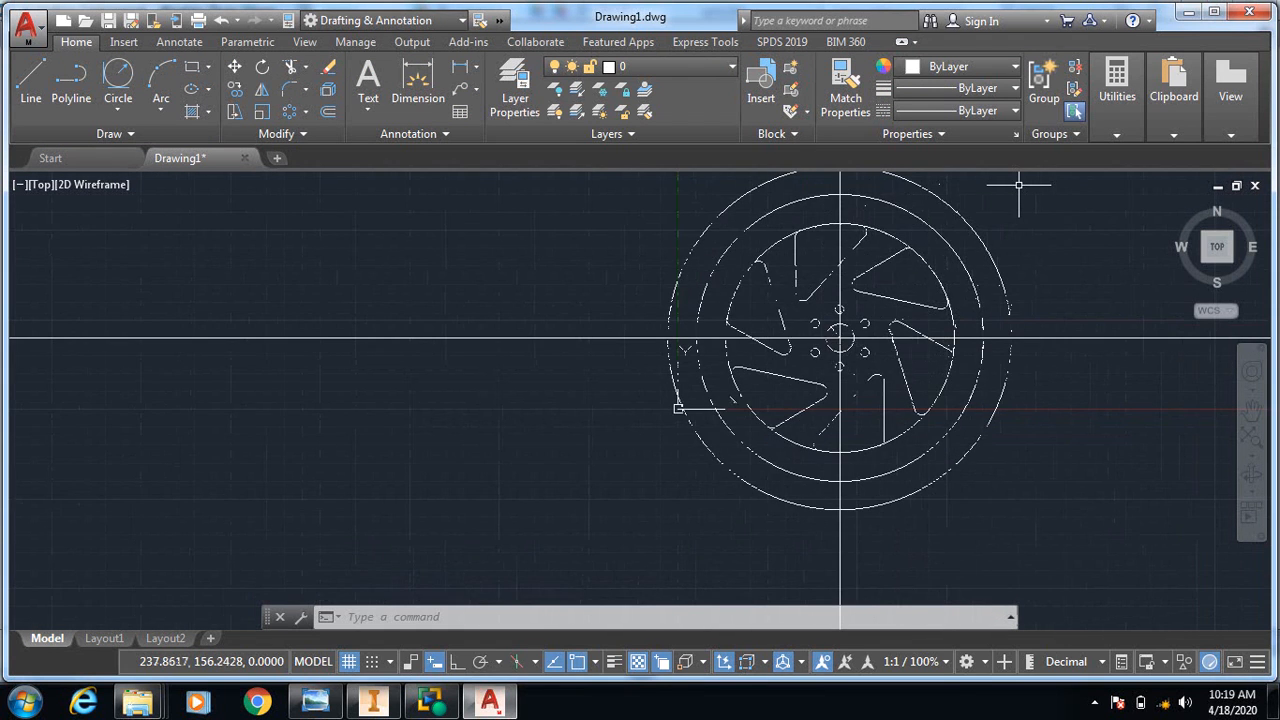
scroll(1020, 195, "up", 2)
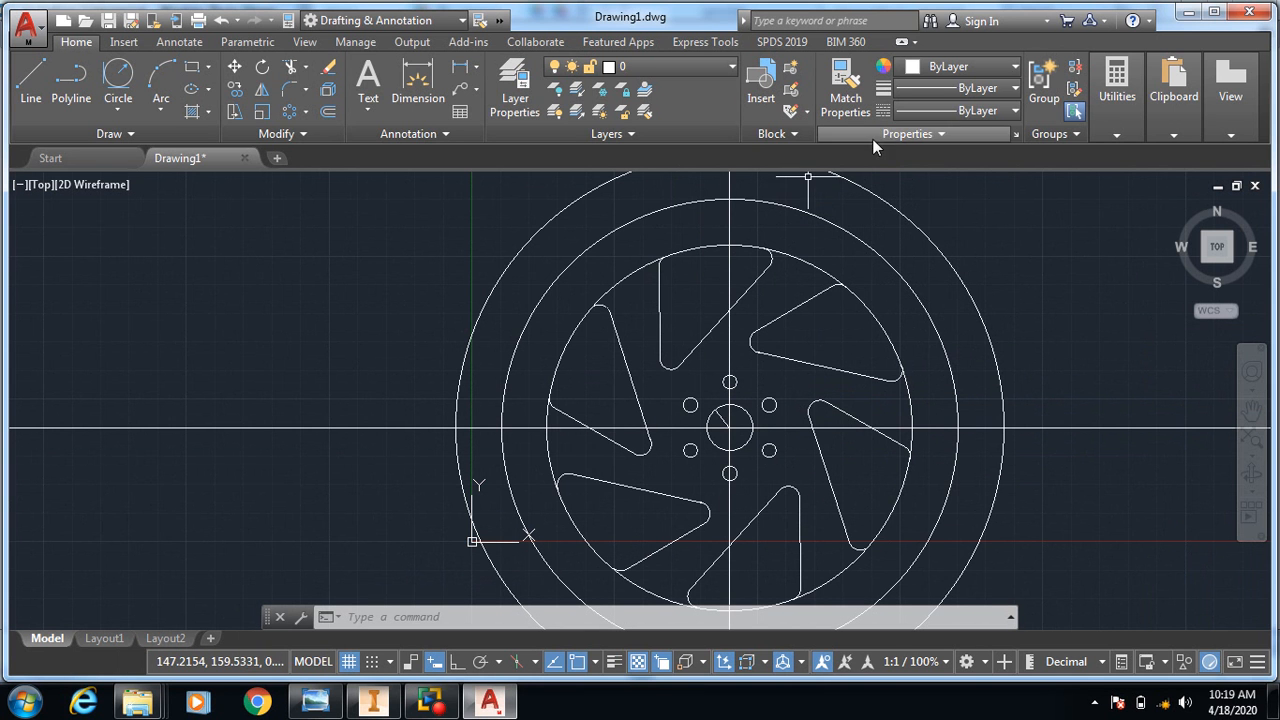
middle_click_drag(1000, 225, 983, 354)
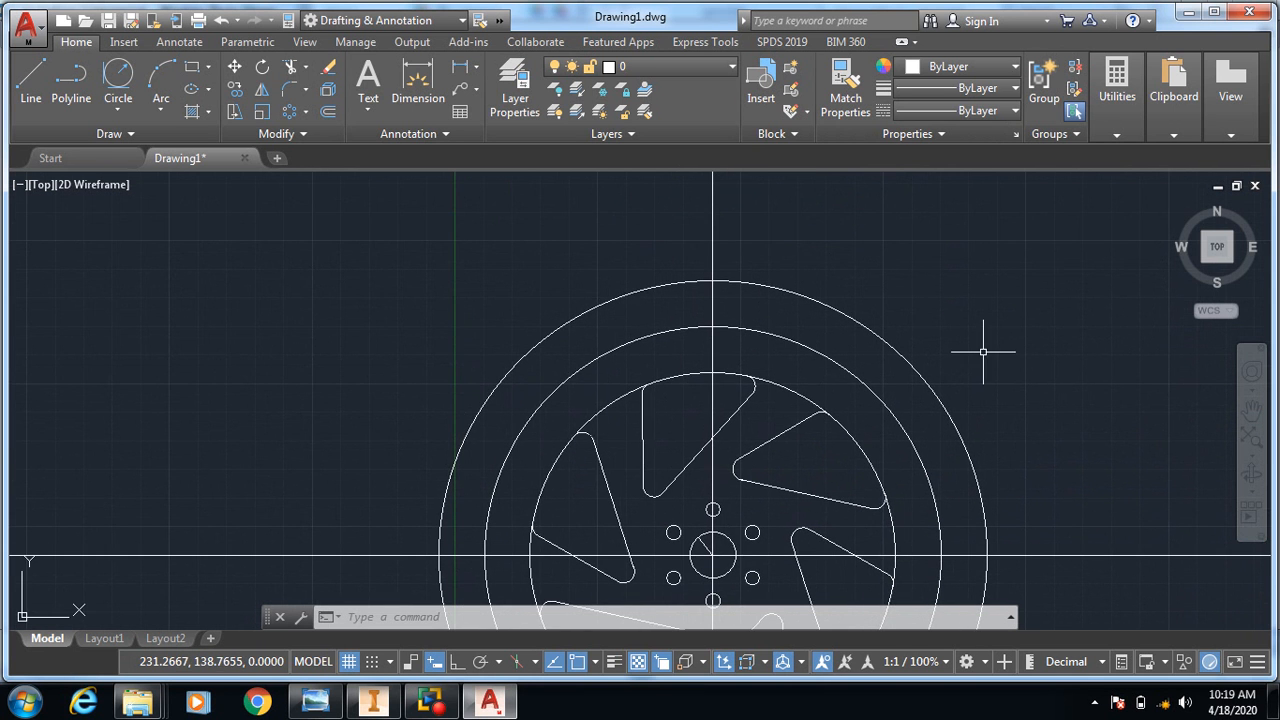
left_click(31, 78)
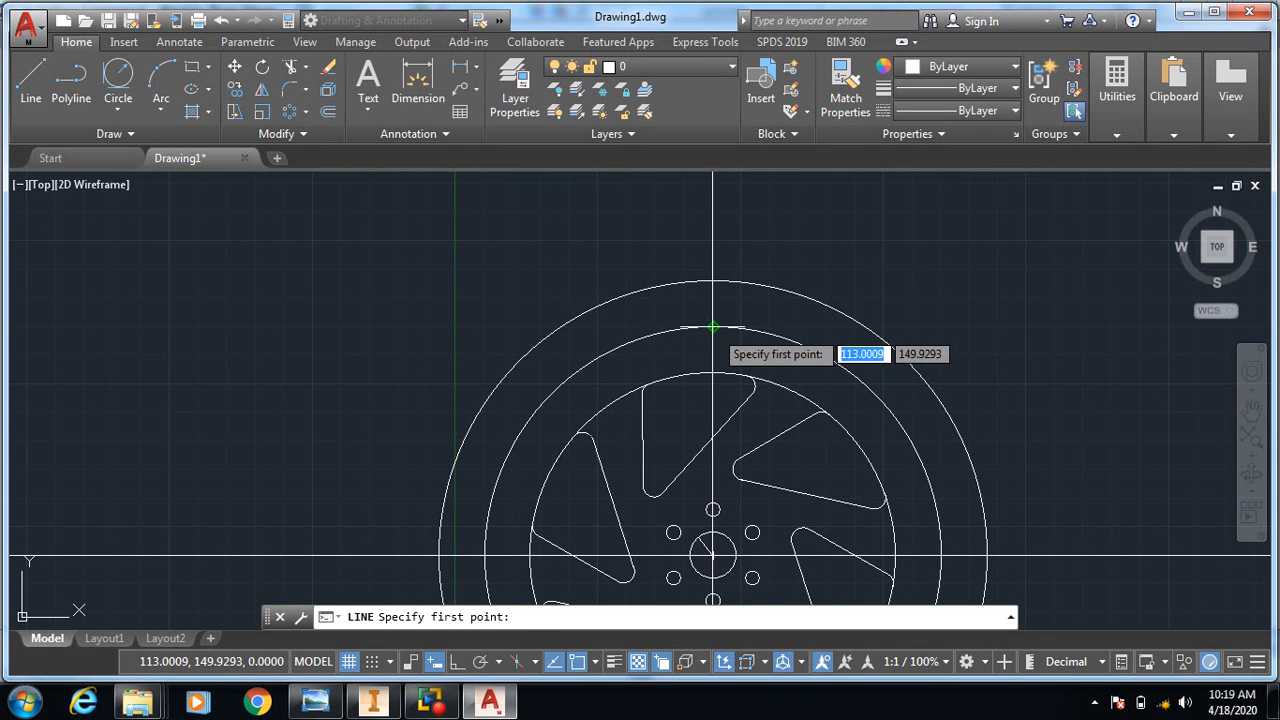
left_click(712, 325)
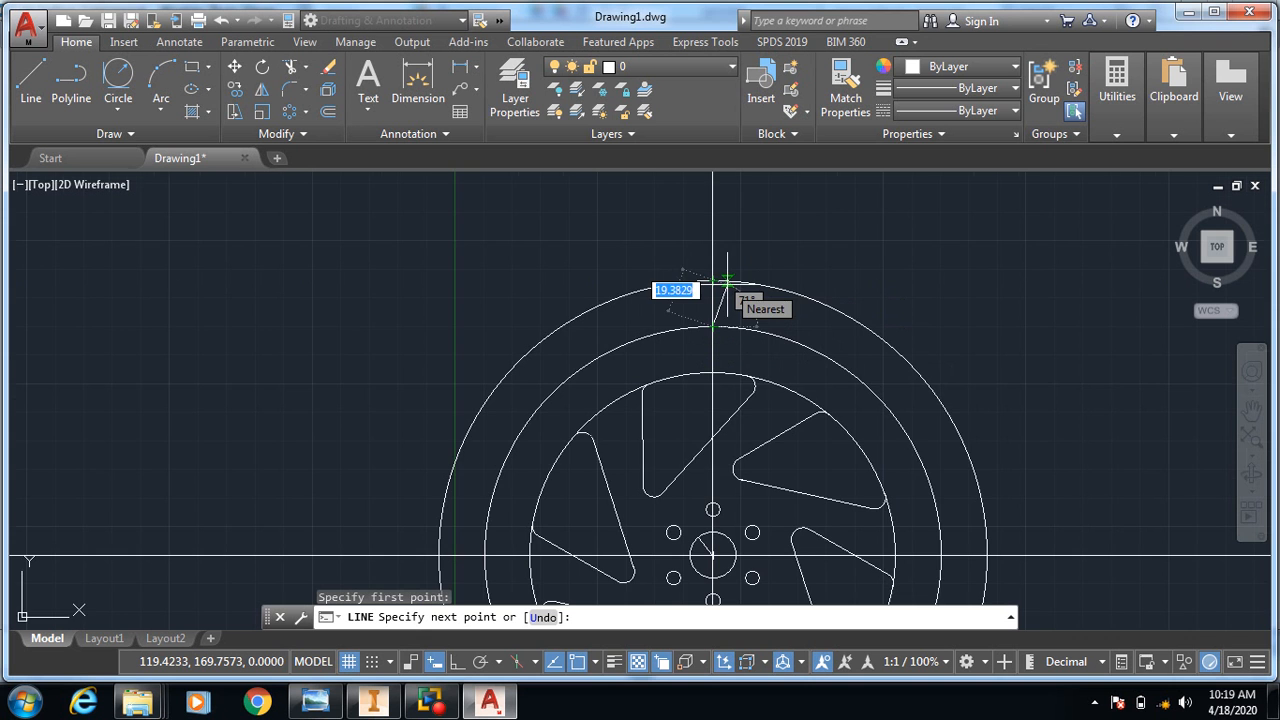
scroll(727, 283, "up", 5)
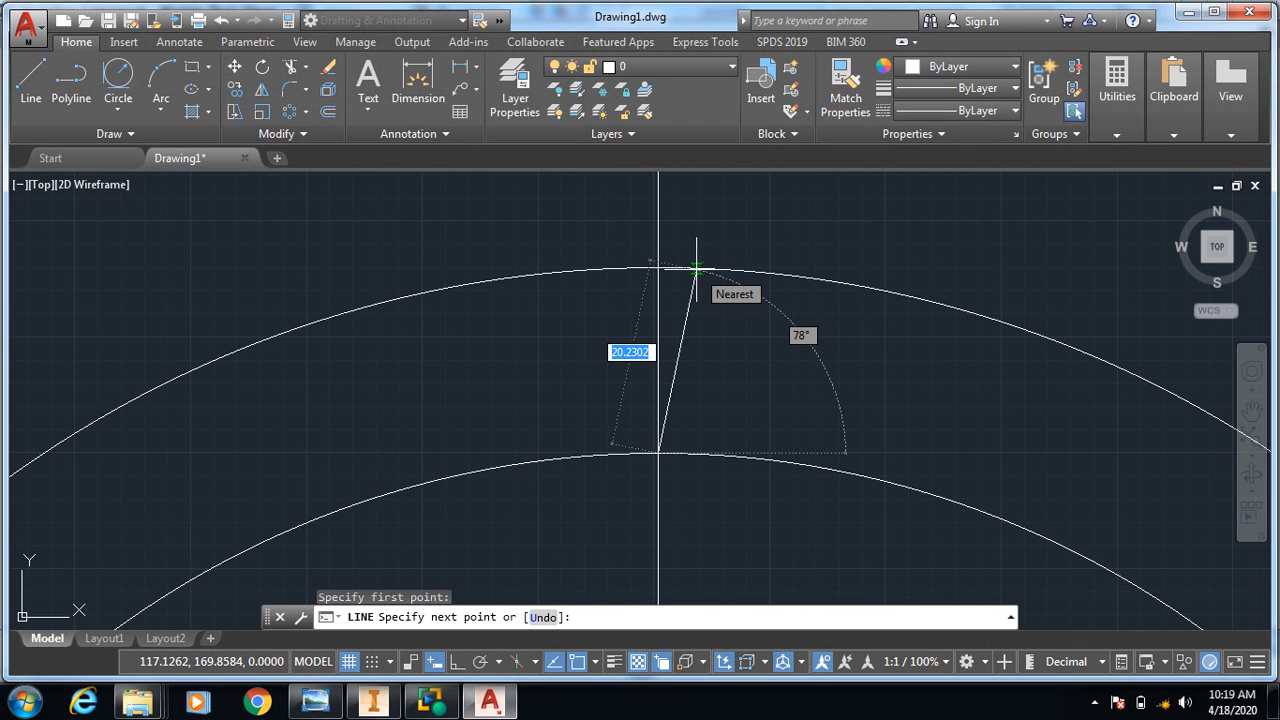
key("Tab")
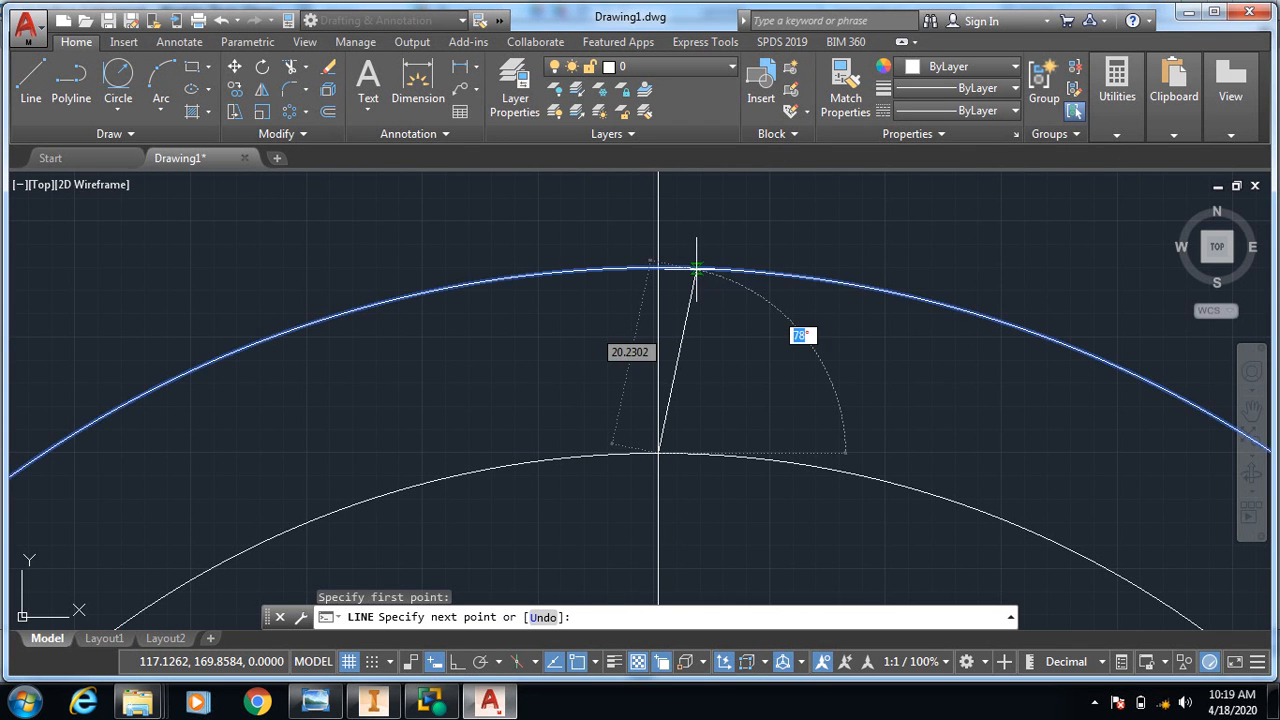
type("20")
key("Return")
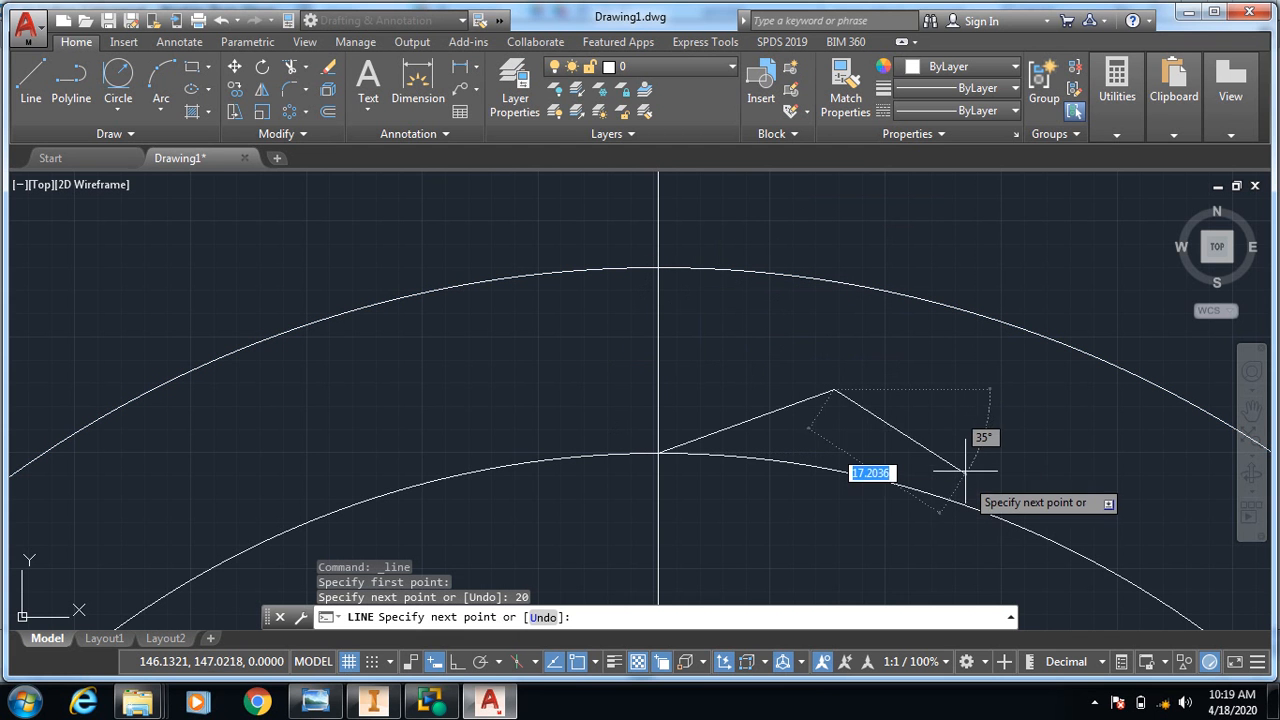
key("ctrl+z")
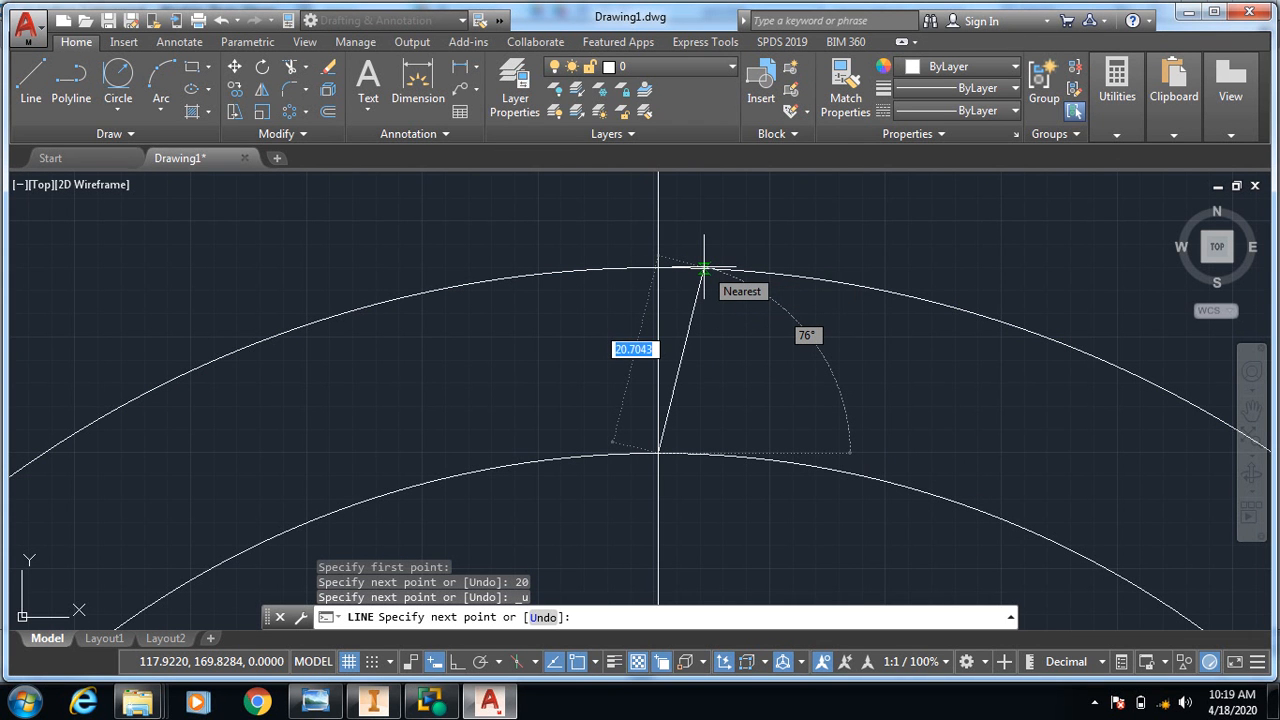
Try a line 20 units long at 78 degrees from the middle large circle's top point, and undo it.
scroll(702, 268, "up", 3)
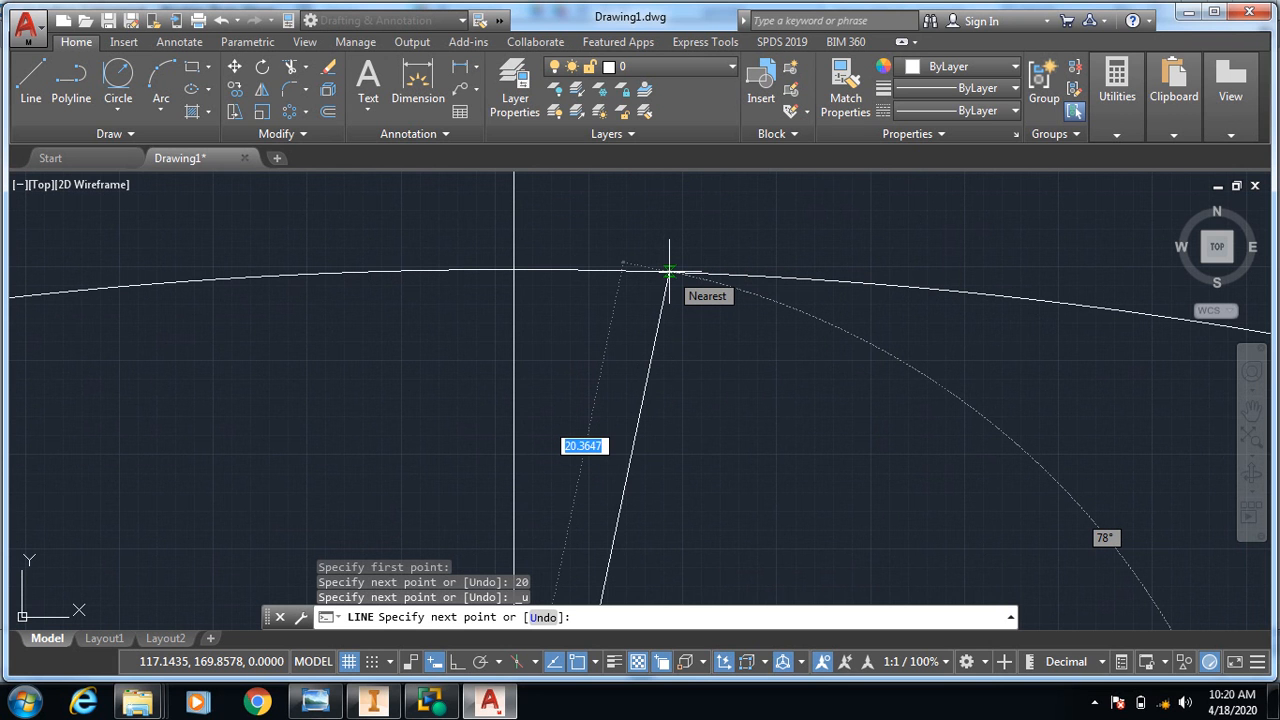
type("29")
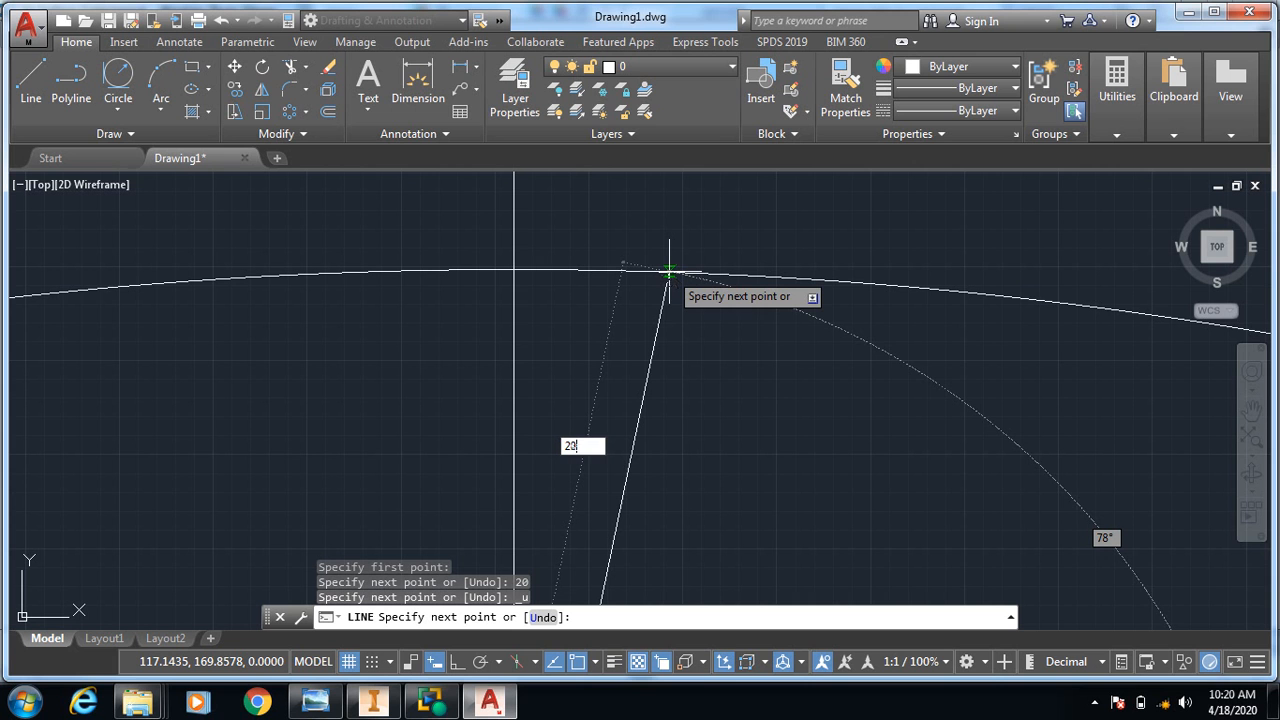
type("0")
key("Tab")
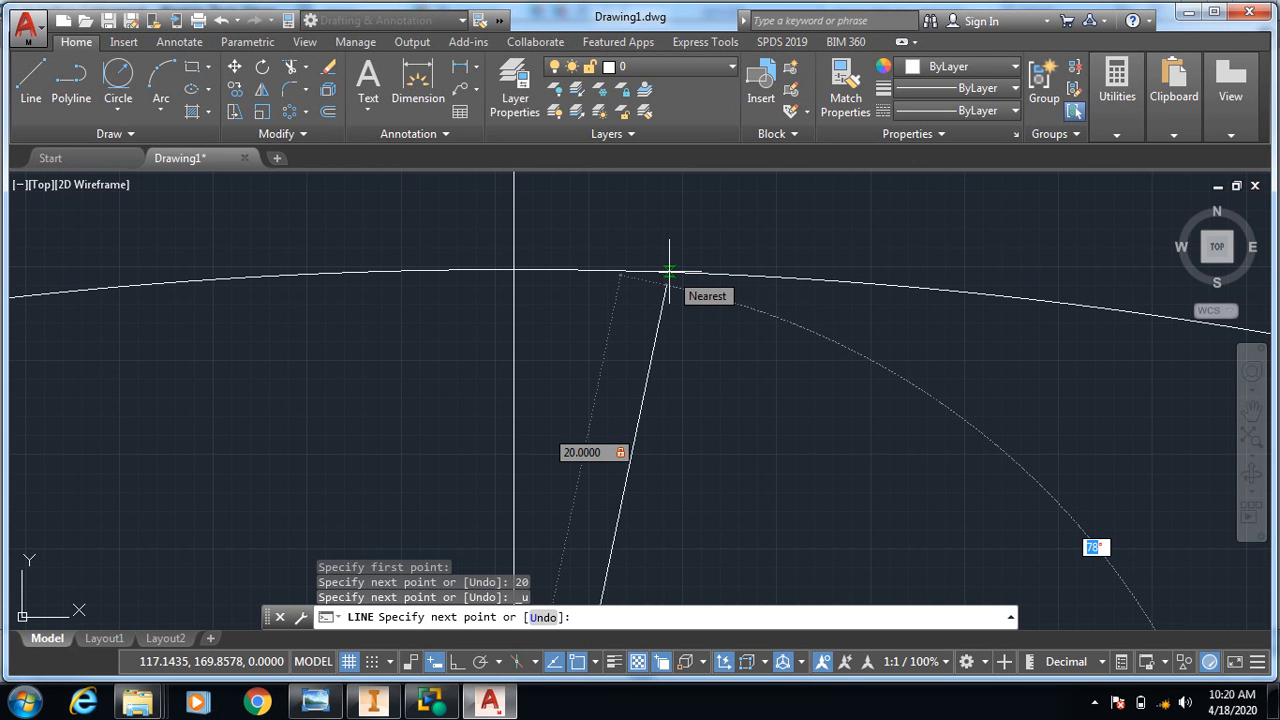
key("Return")
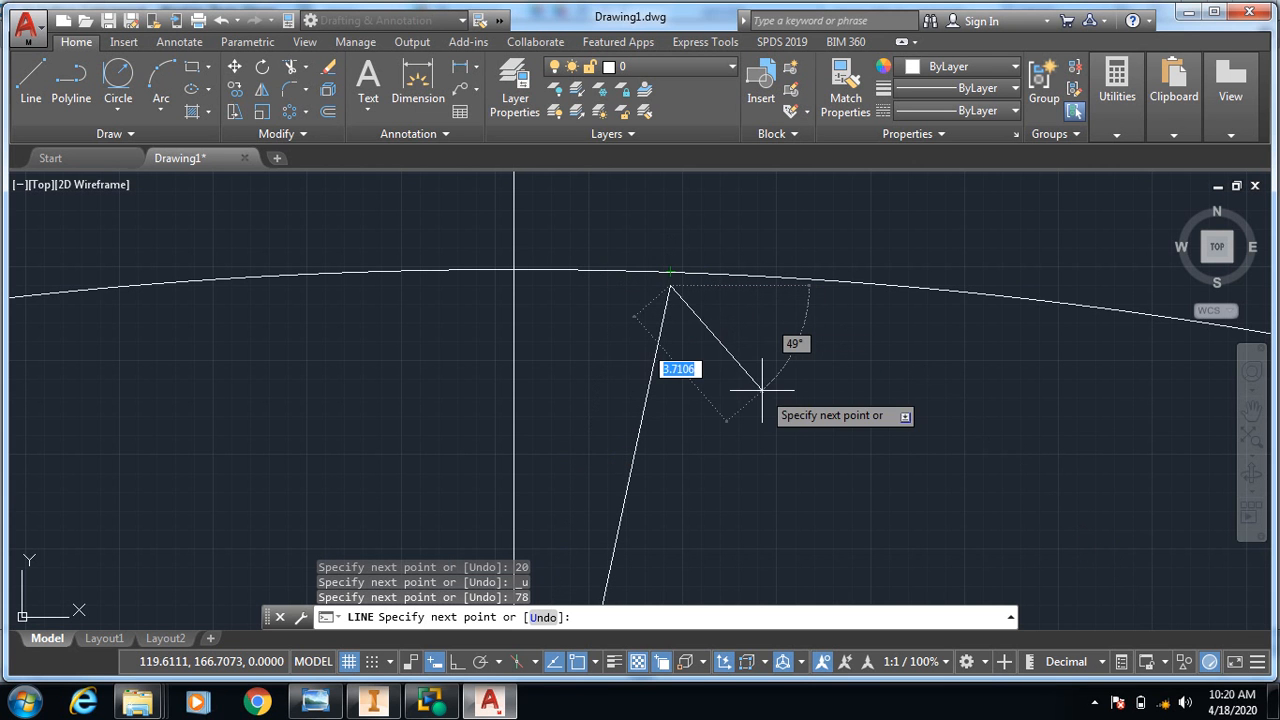
key("Escape")
key("ctrl+z")
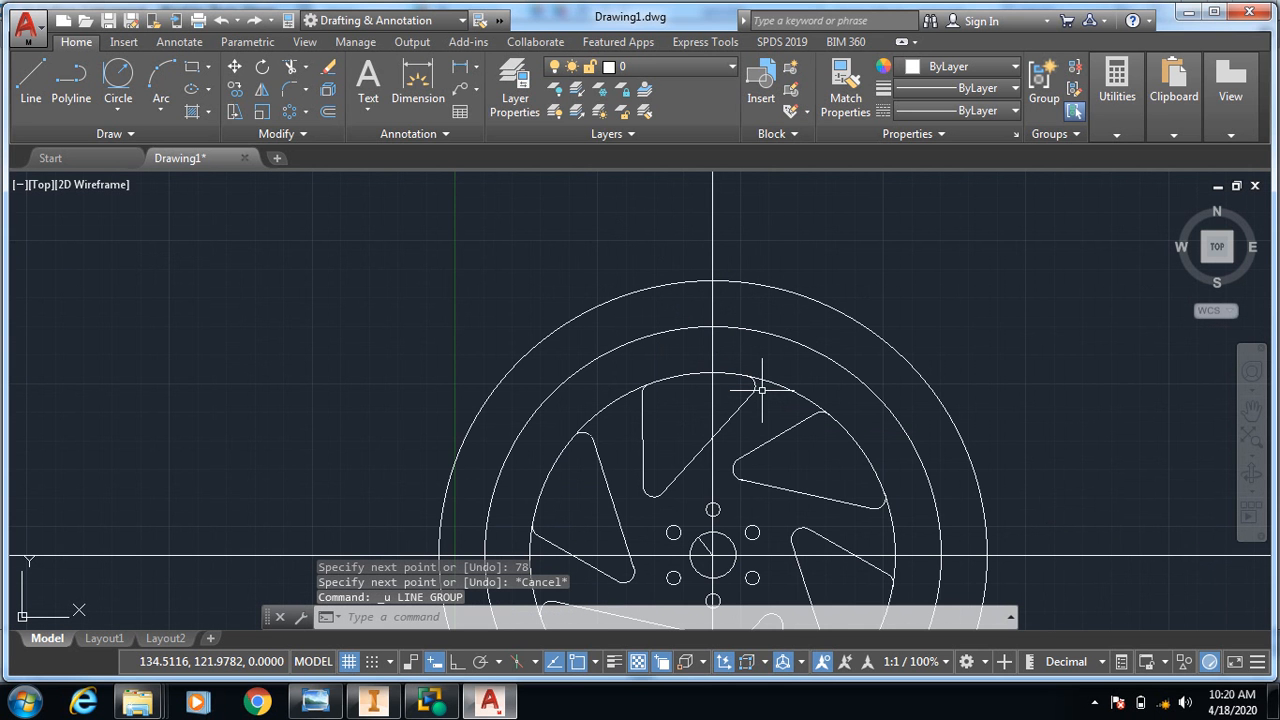
Draw a line from the middle large circle's top point to the outermost circle, about 20.8 units long at about 75 degrees.
type("l")
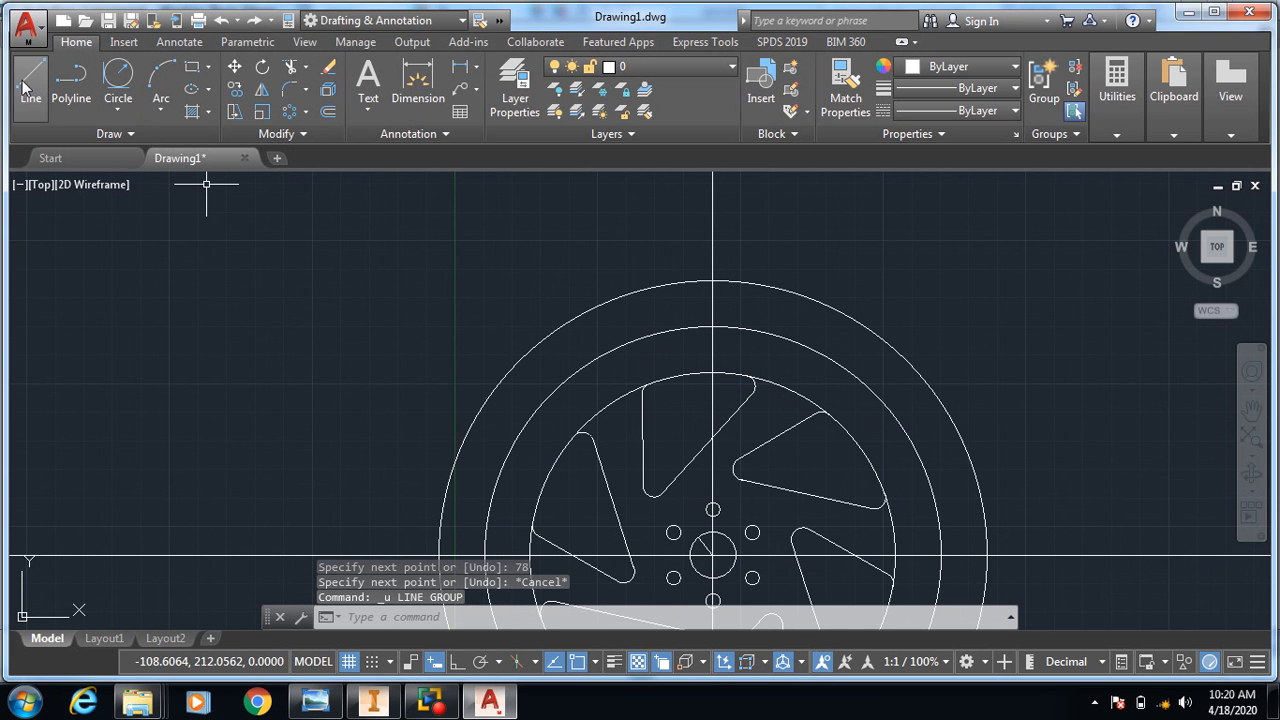
key("Return")
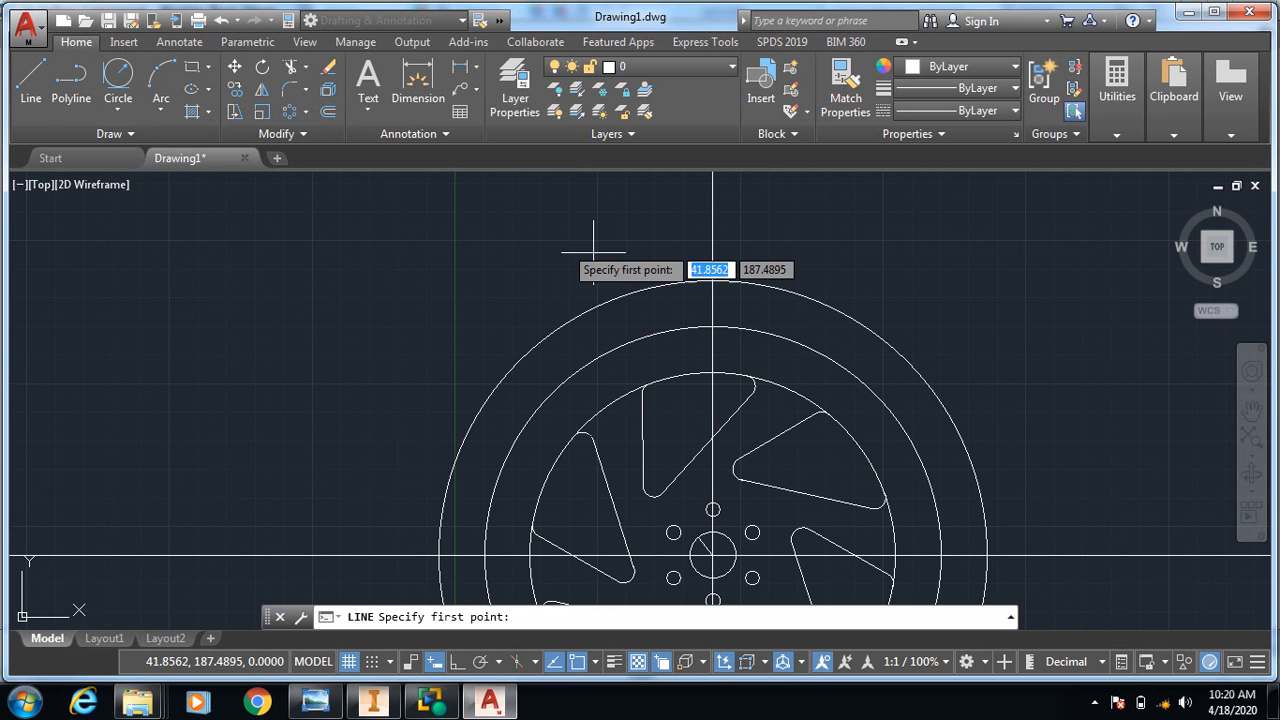
left_click(712, 326)
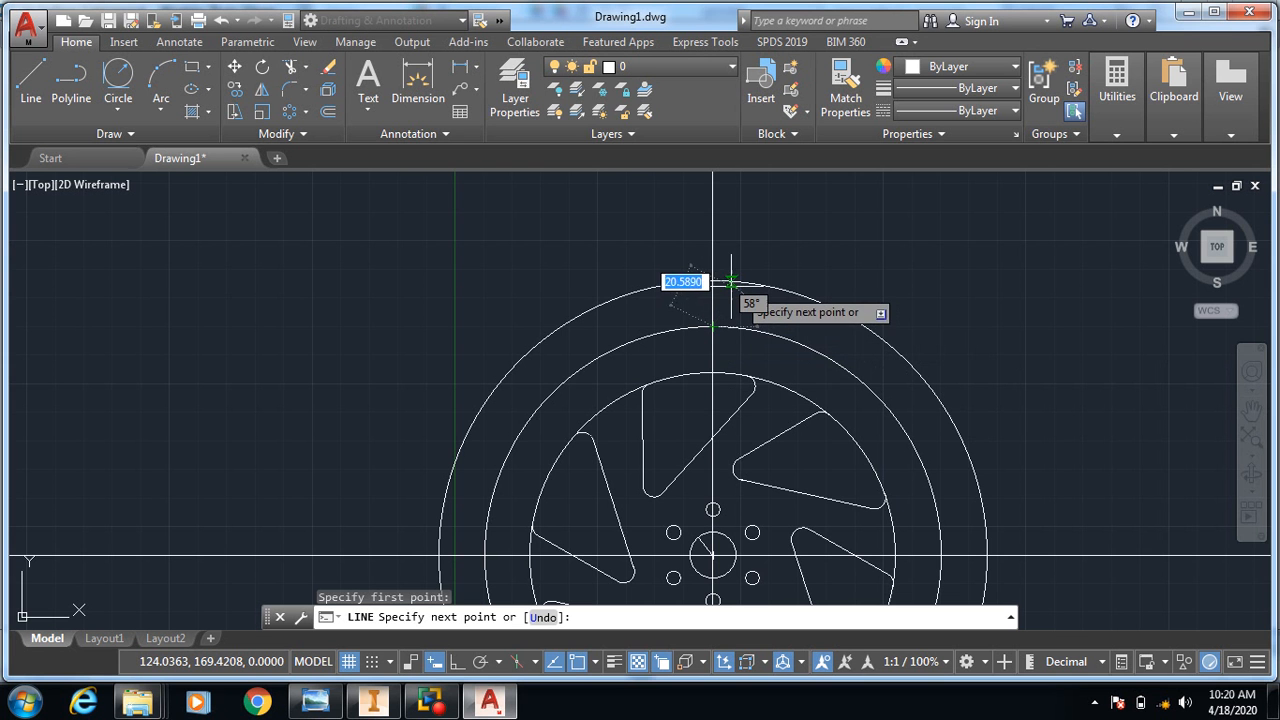
scroll(723, 285, "up", 8)
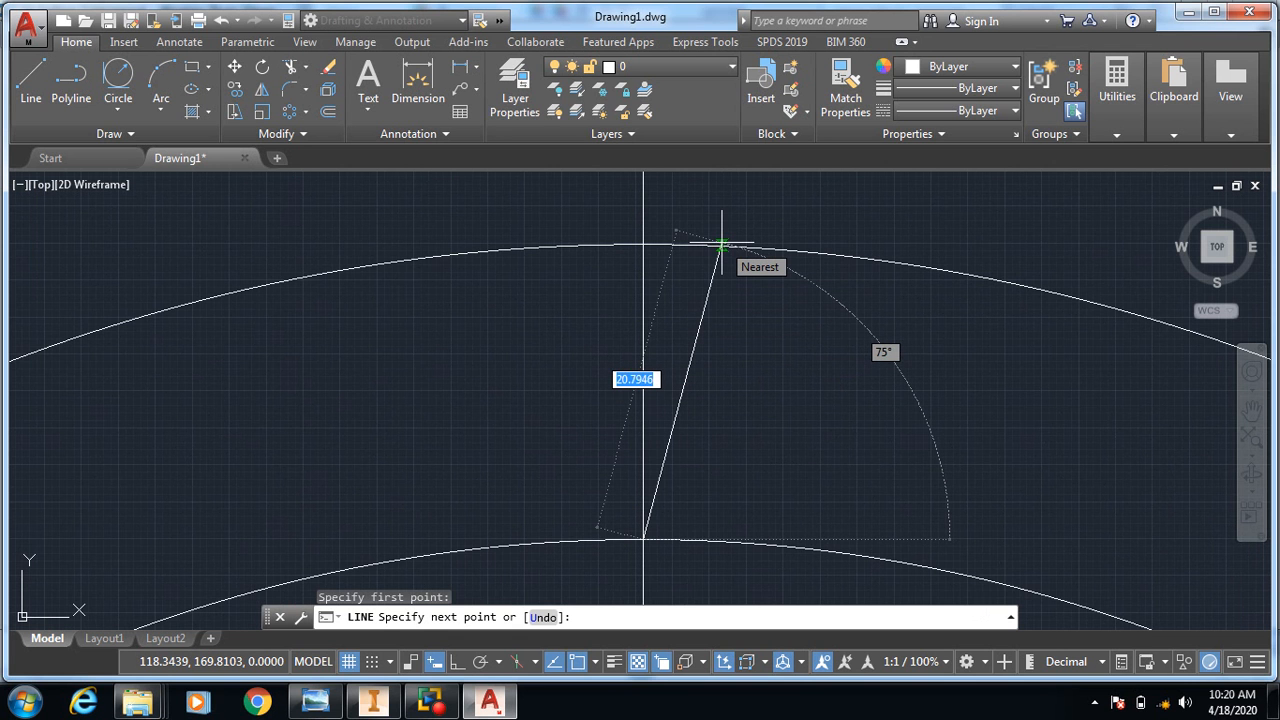
left_click(720, 243)
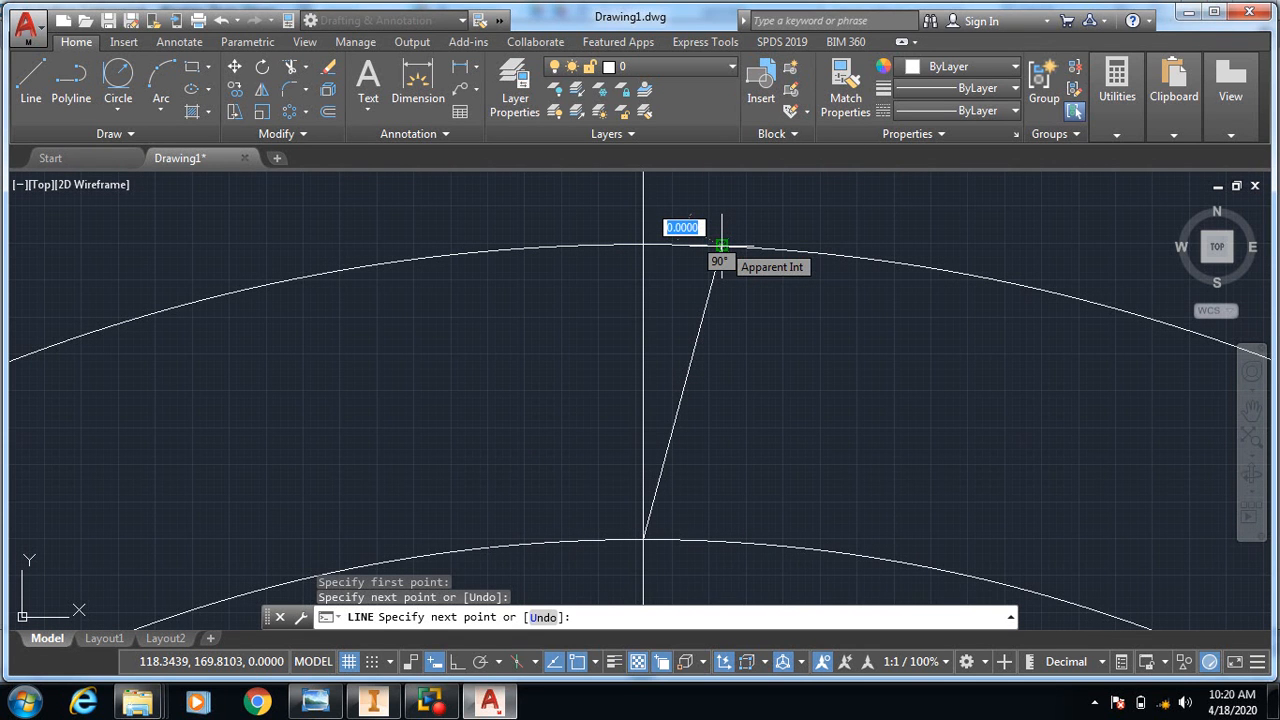
type("29")
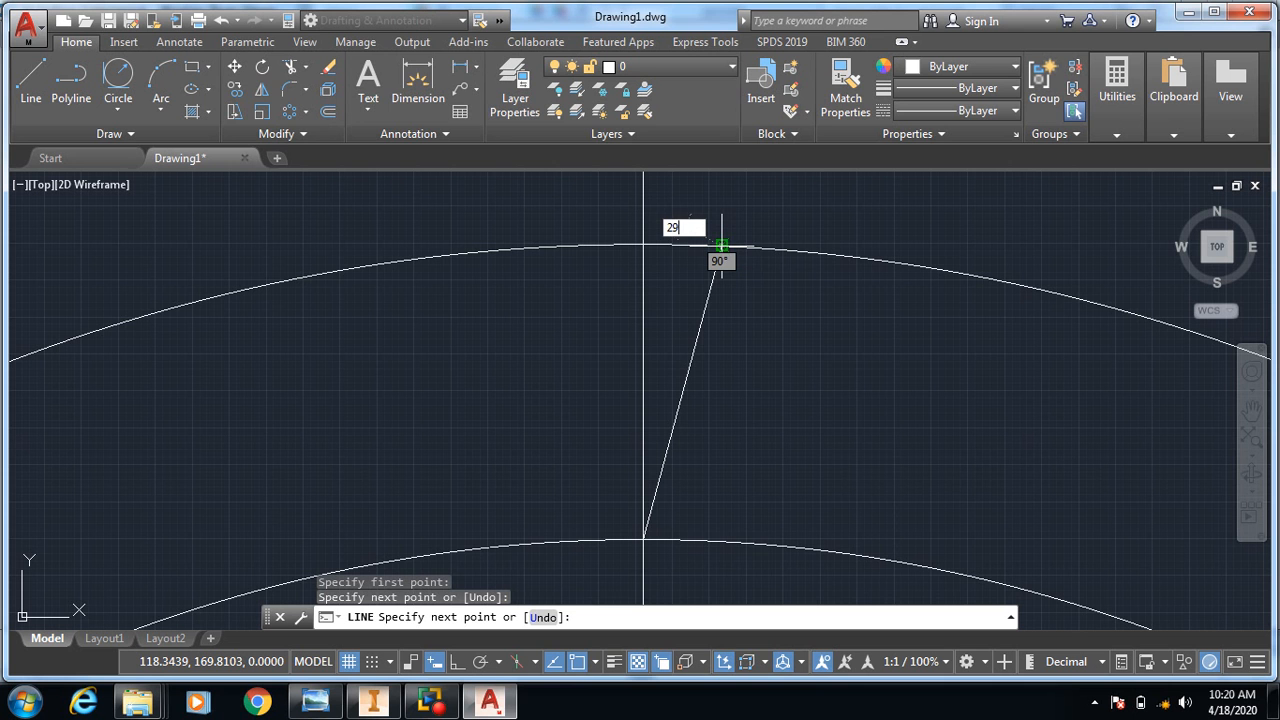
type("0")
key("Return")
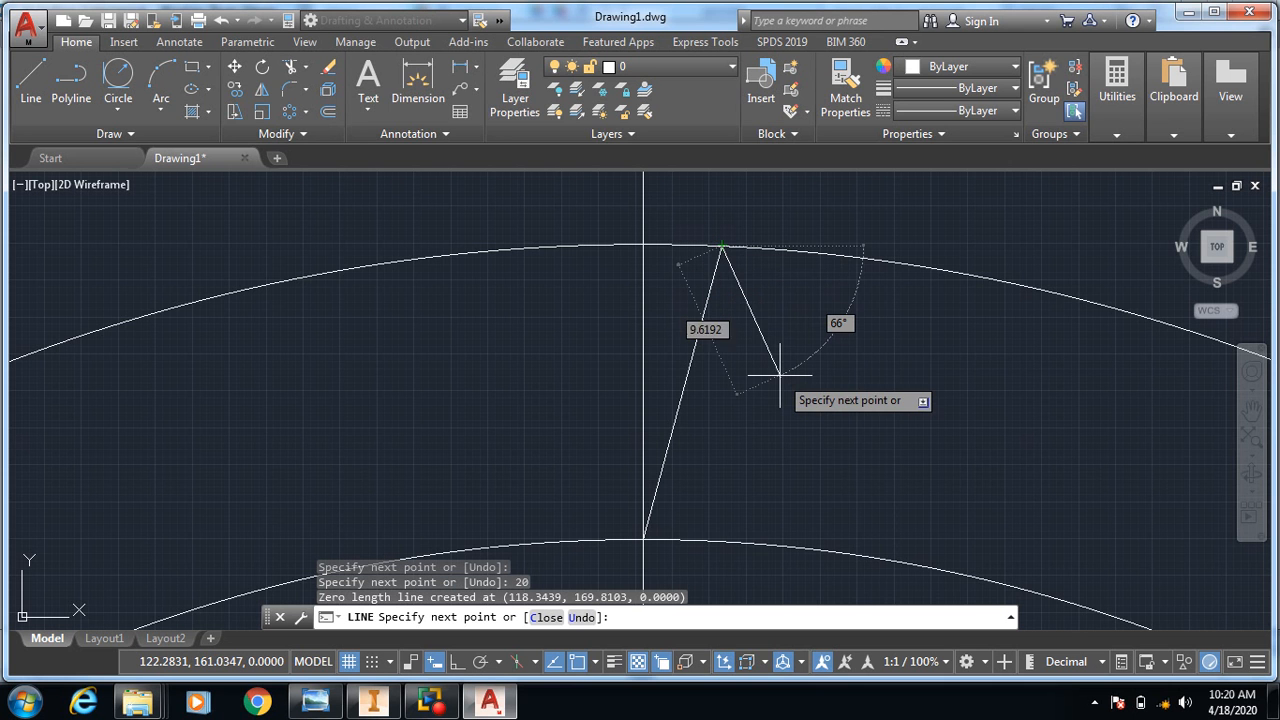
key("Escape")
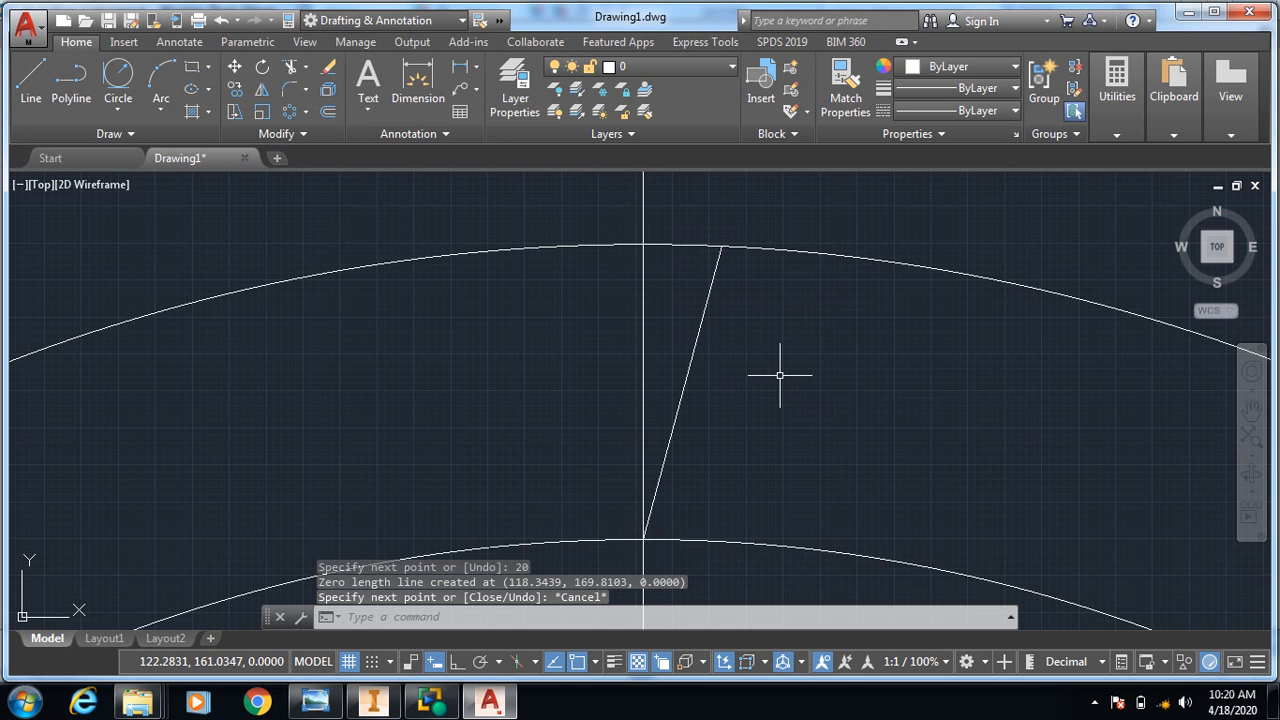
Mirror the slanted rim line across the vertical center line, keeping the source line, to form a V.
left_click(700, 322)
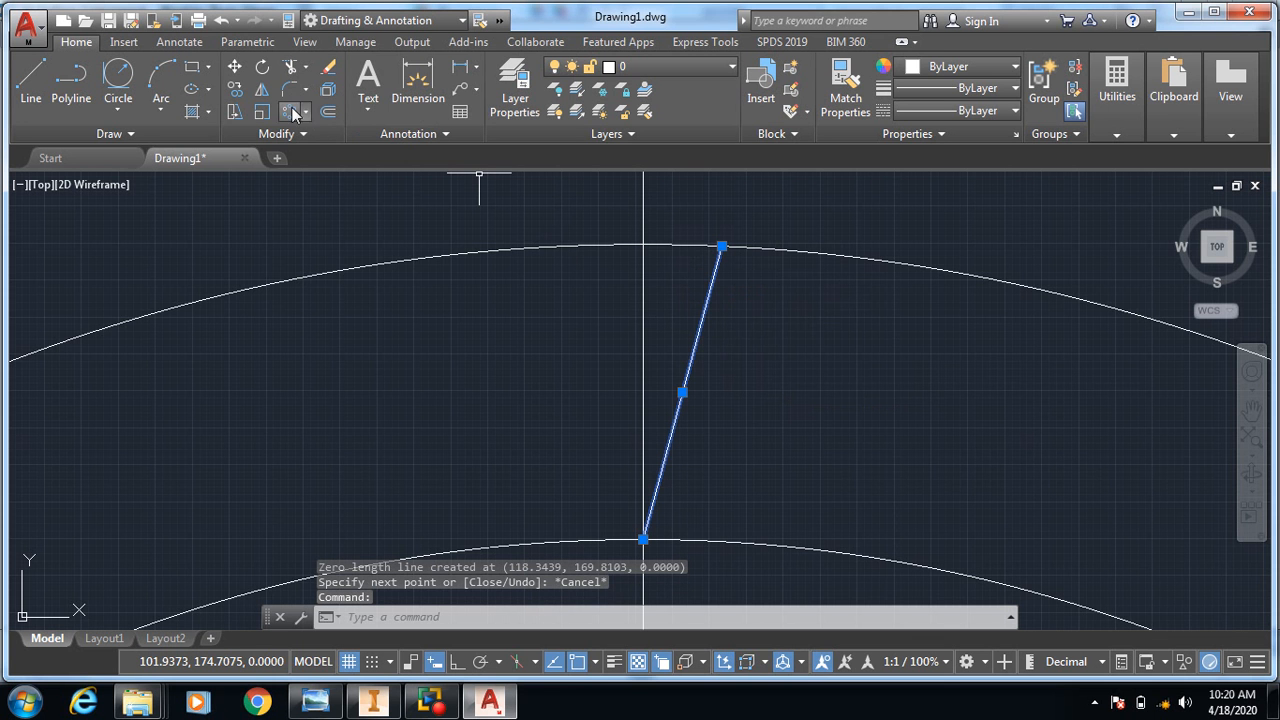
left_click(258, 90)
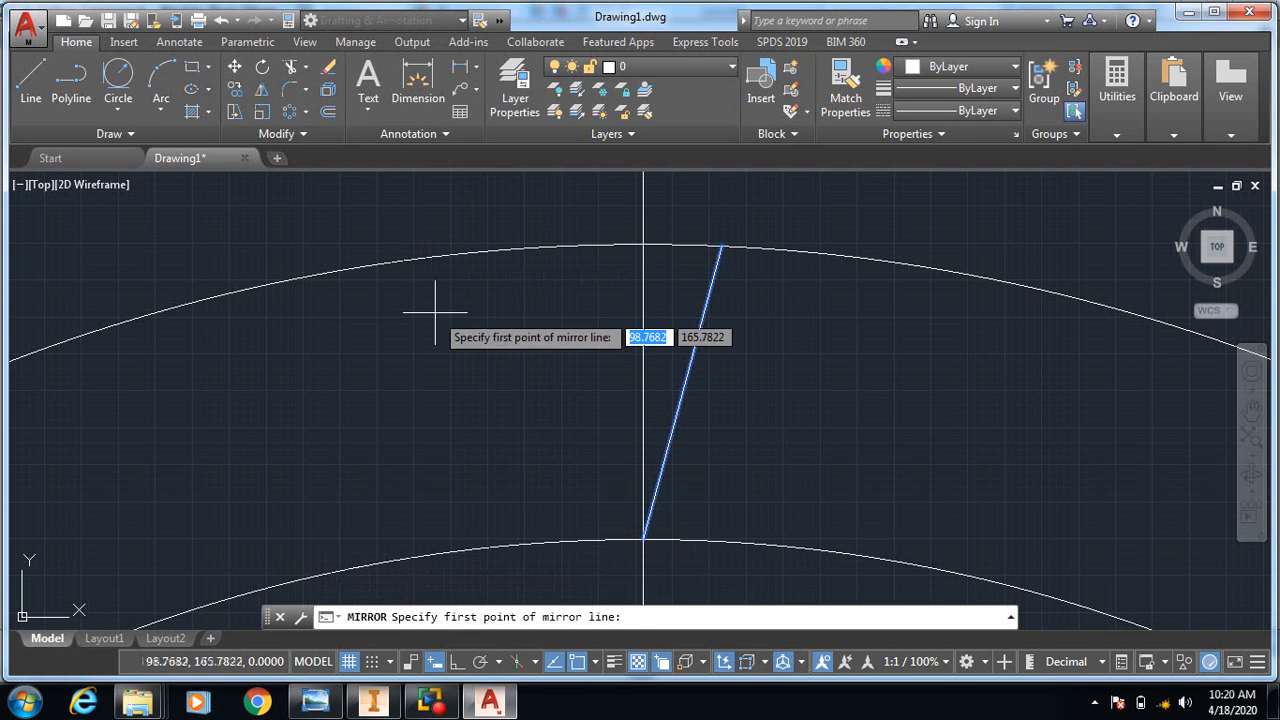
left_click(644, 538)
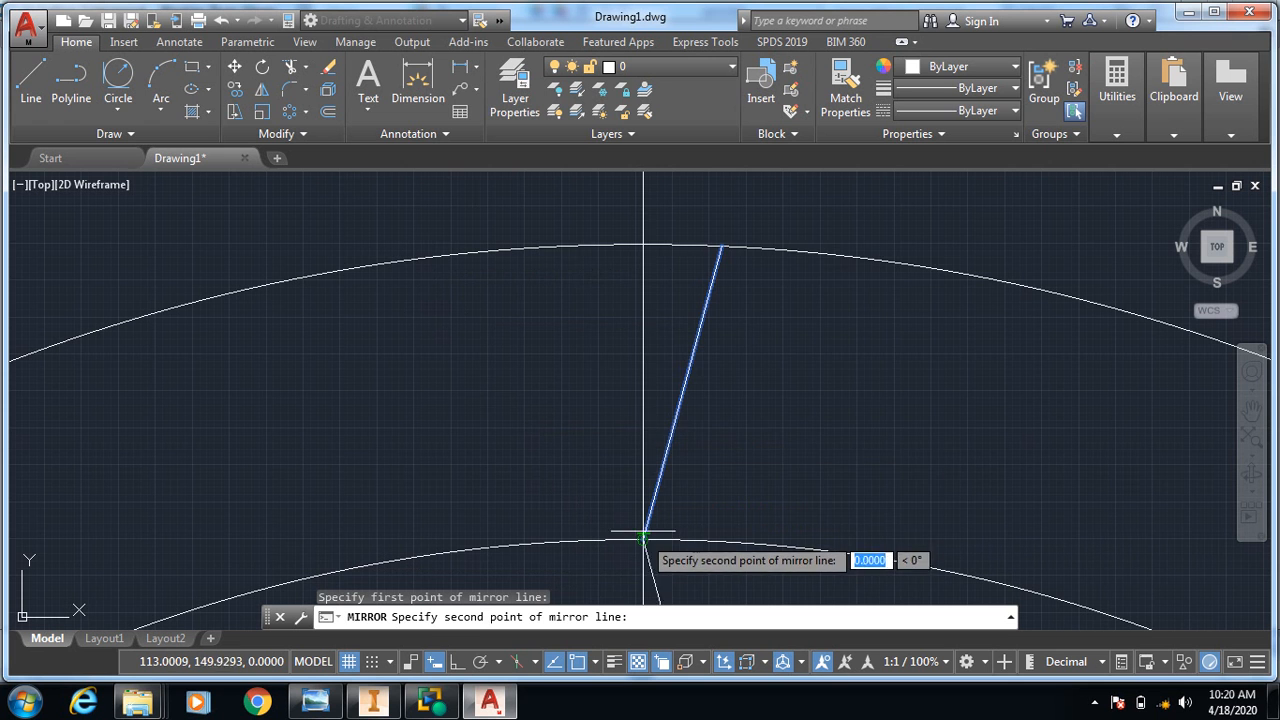
left_click(643, 243)
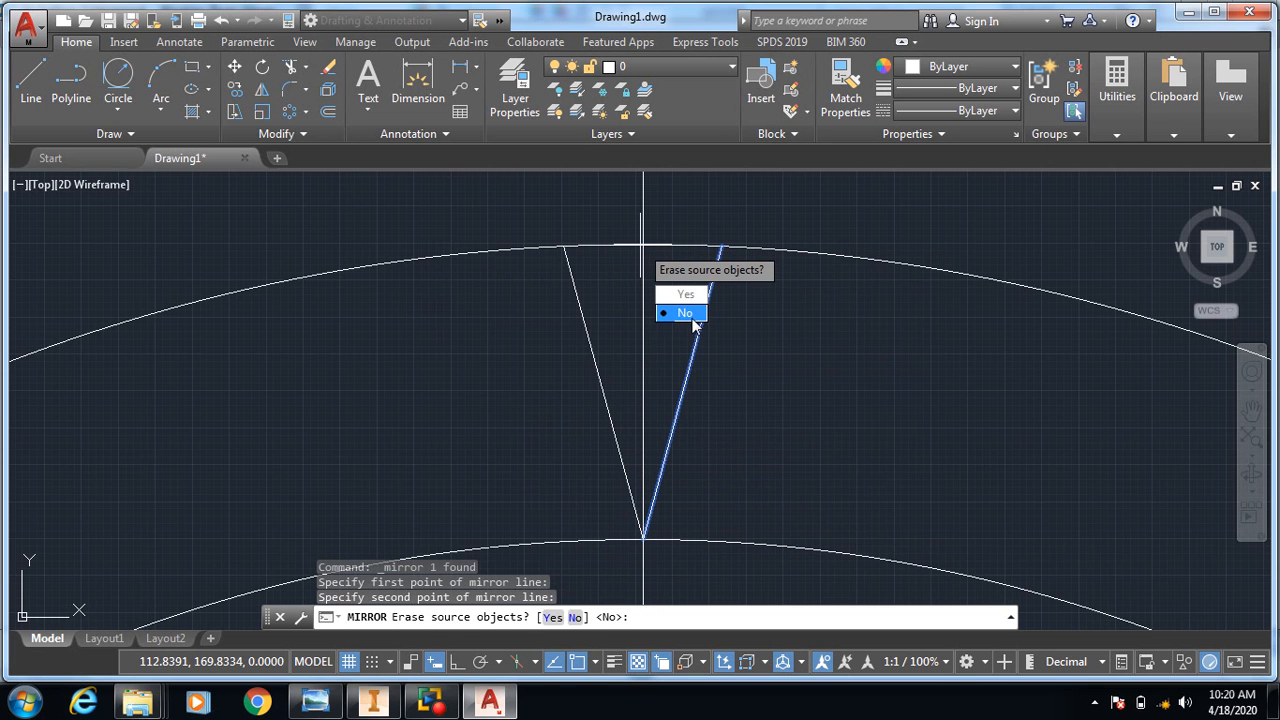
key("Return")
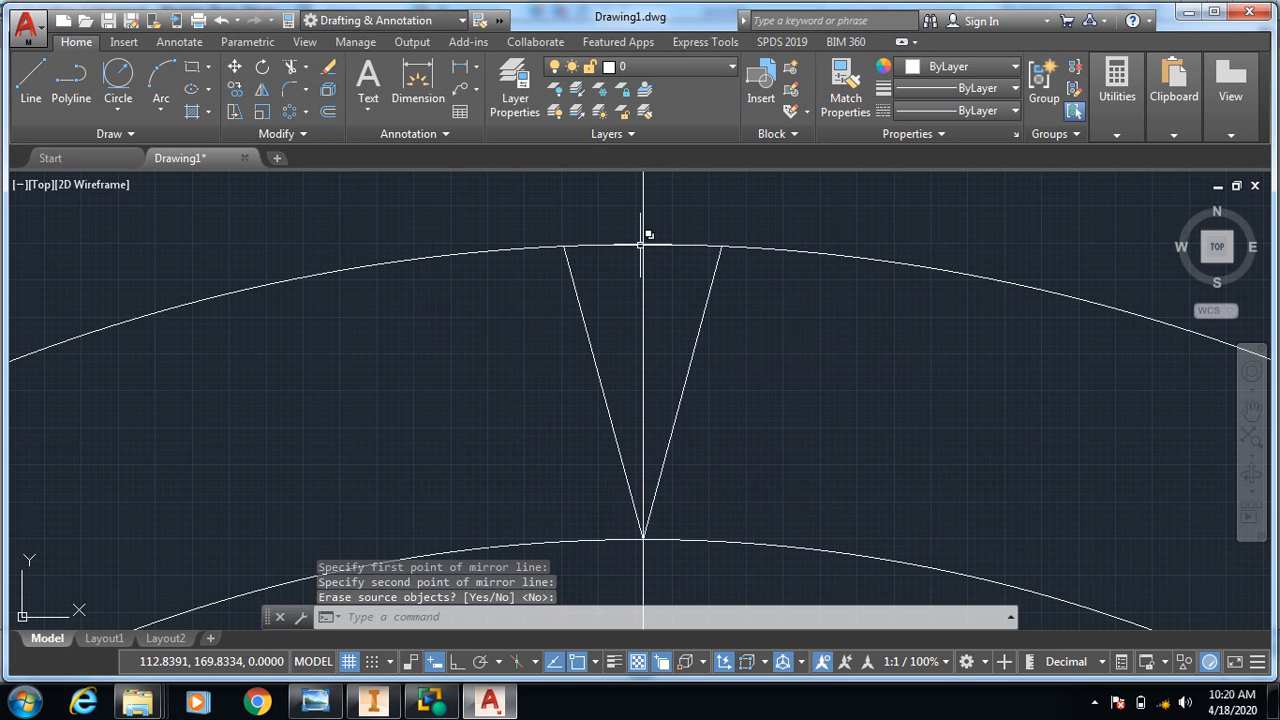
Delete the outermost circle and the vertical construction line.
scroll(643, 243, "down", 3)
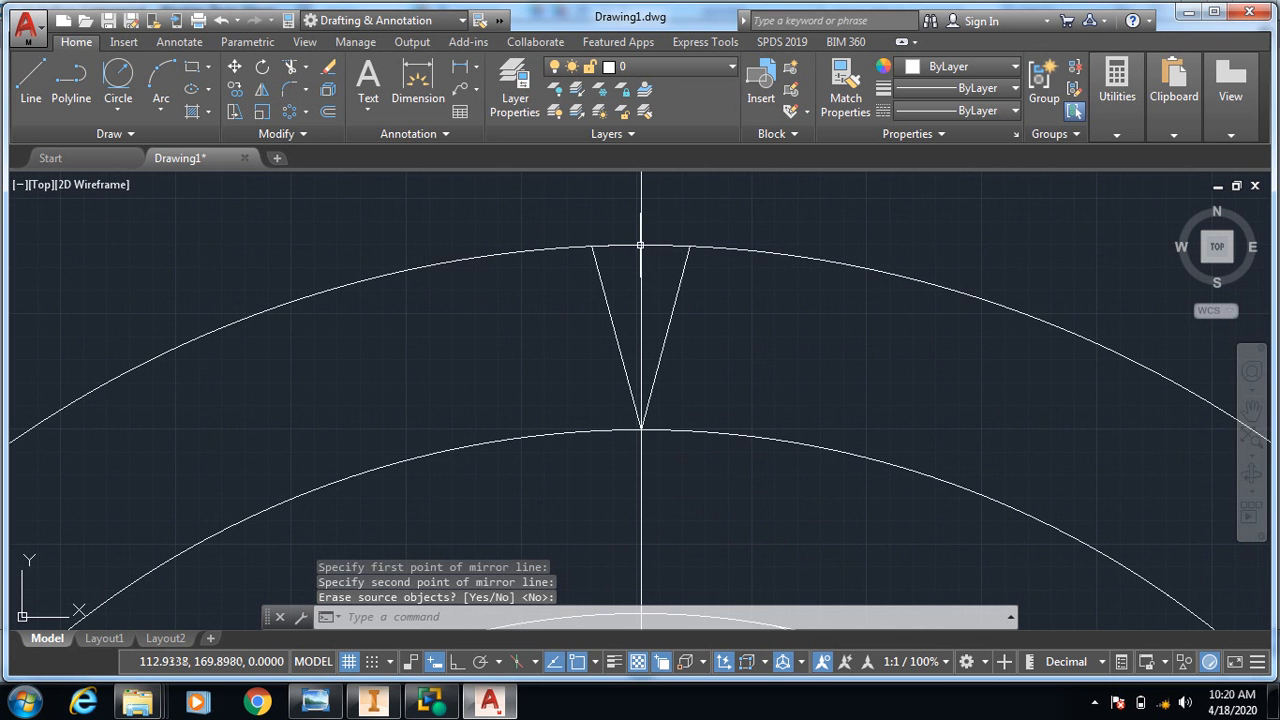
scroll(640, 244, "down", 2)
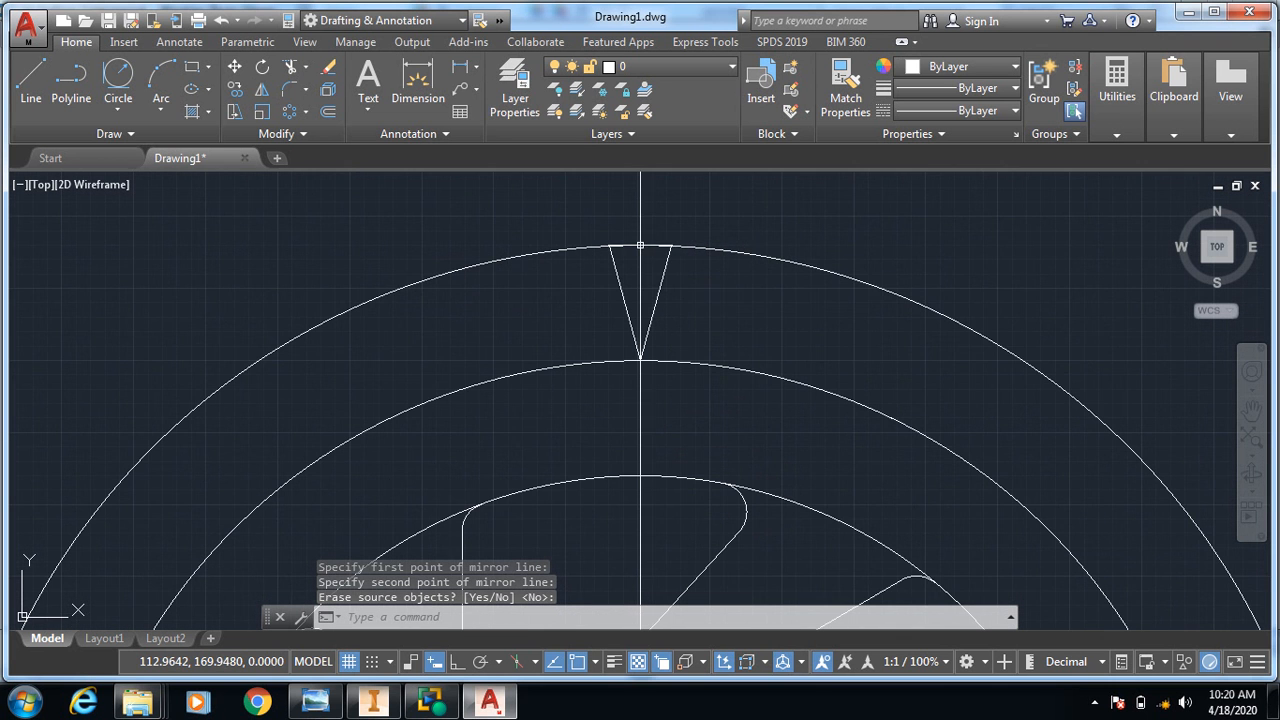
left_click(800, 265)
key("Delete")
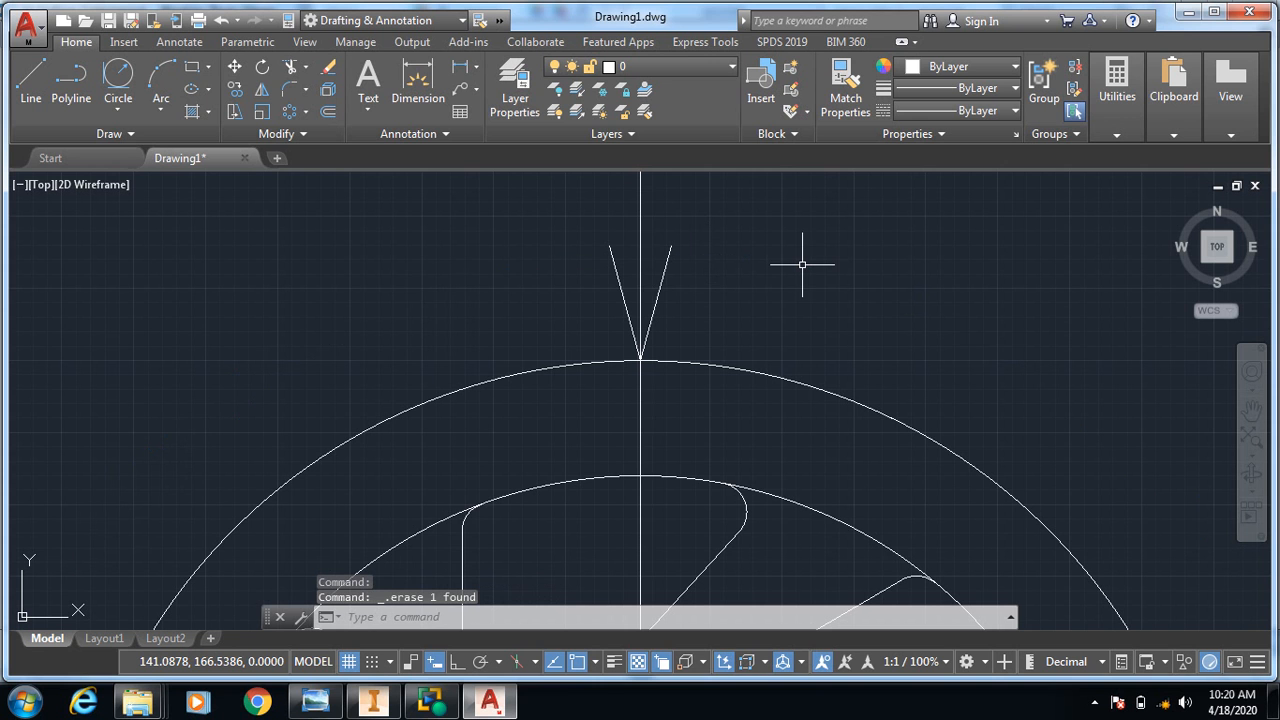
left_click(641, 216)
key("Delete")
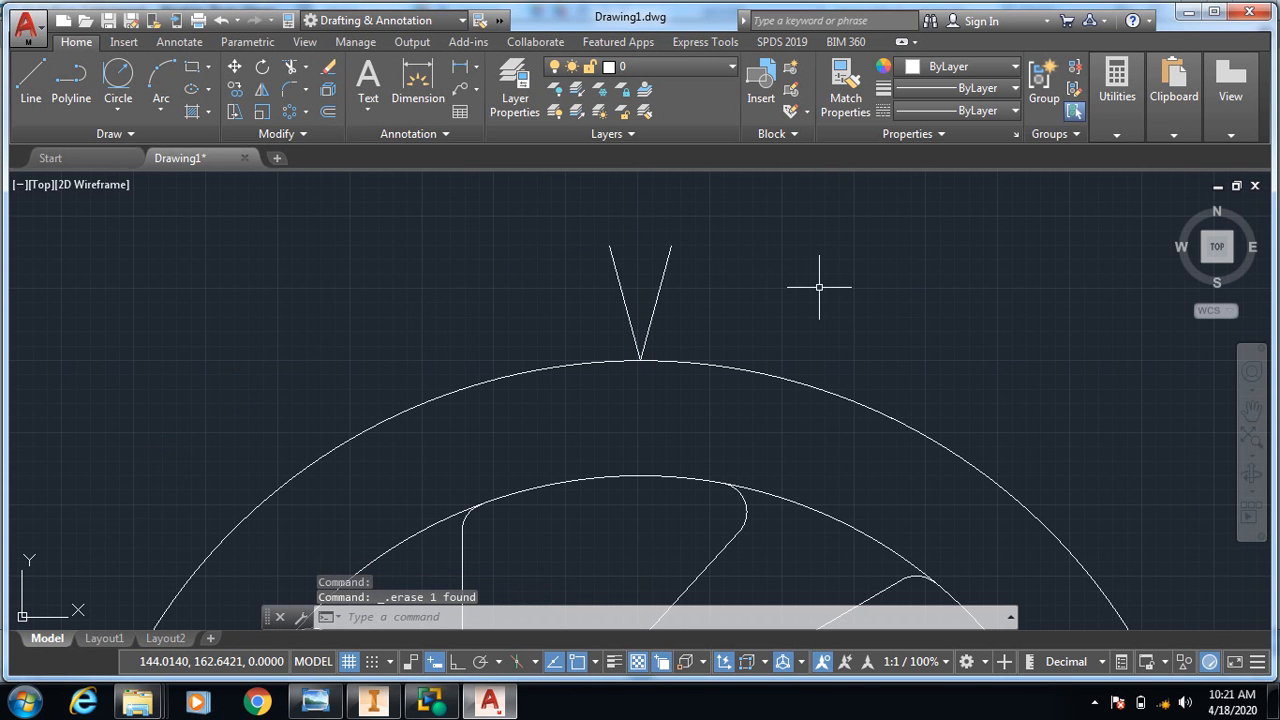
Polar-array the two V lines around the common center with 70 items over 360 degrees.
left_click(664, 258)
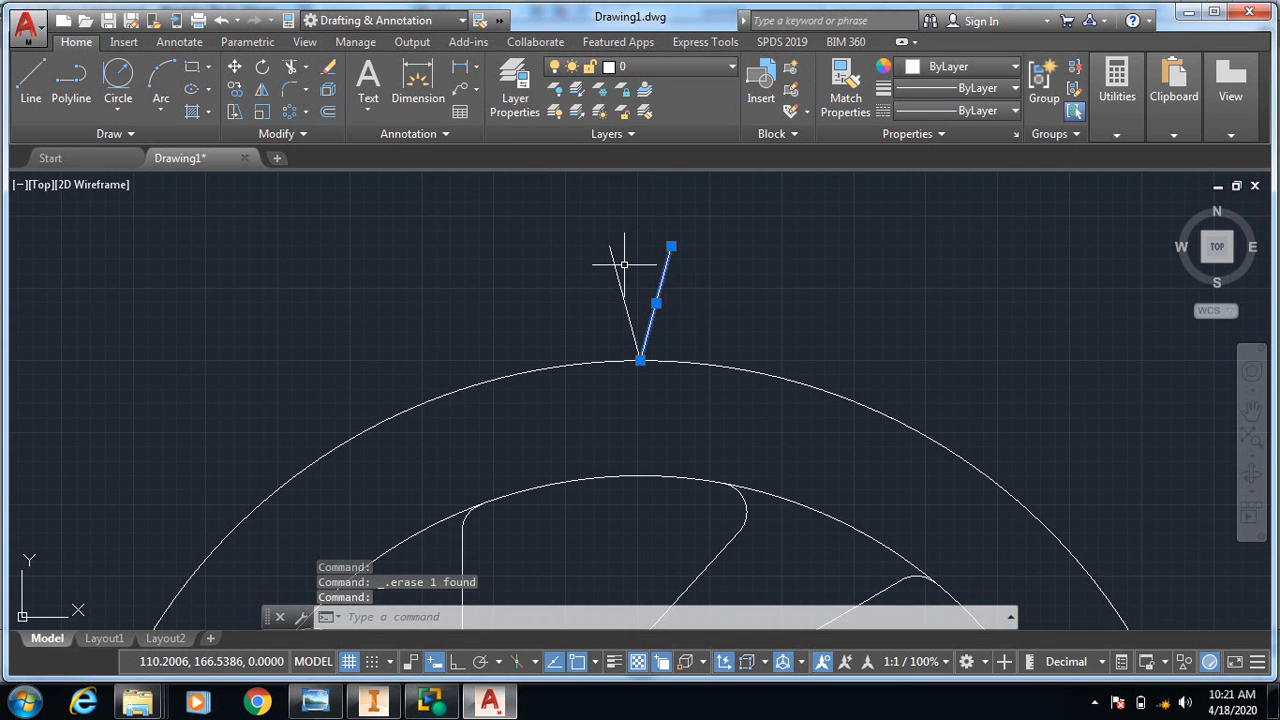
left_click(616, 272)
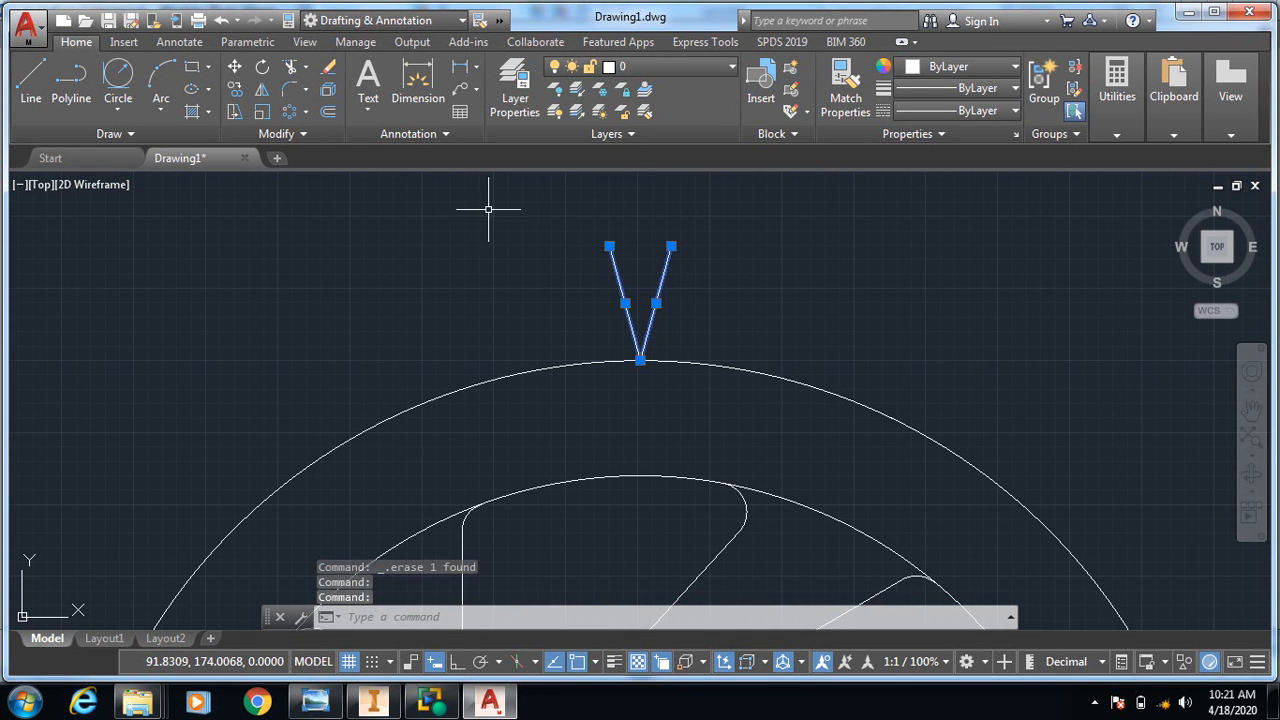
left_click(294, 110)
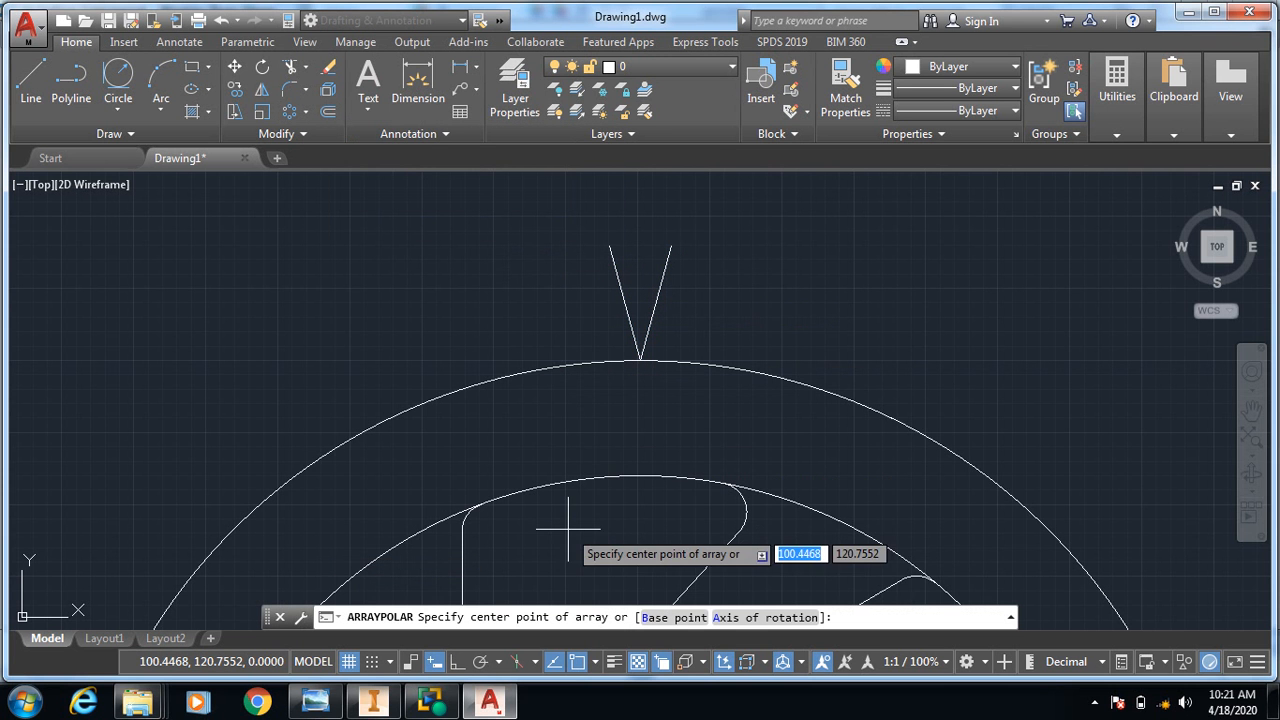
middle_click_drag(567, 528, 614, 300)
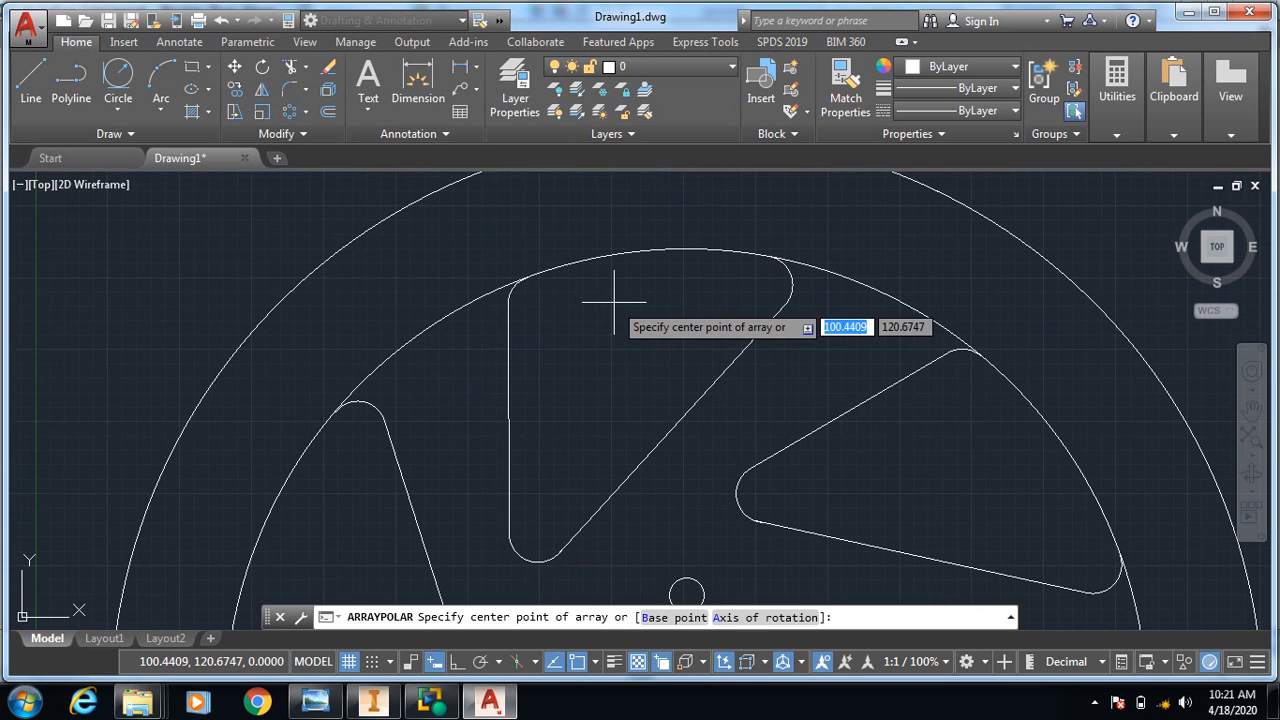
scroll(614, 300, "down", 4)
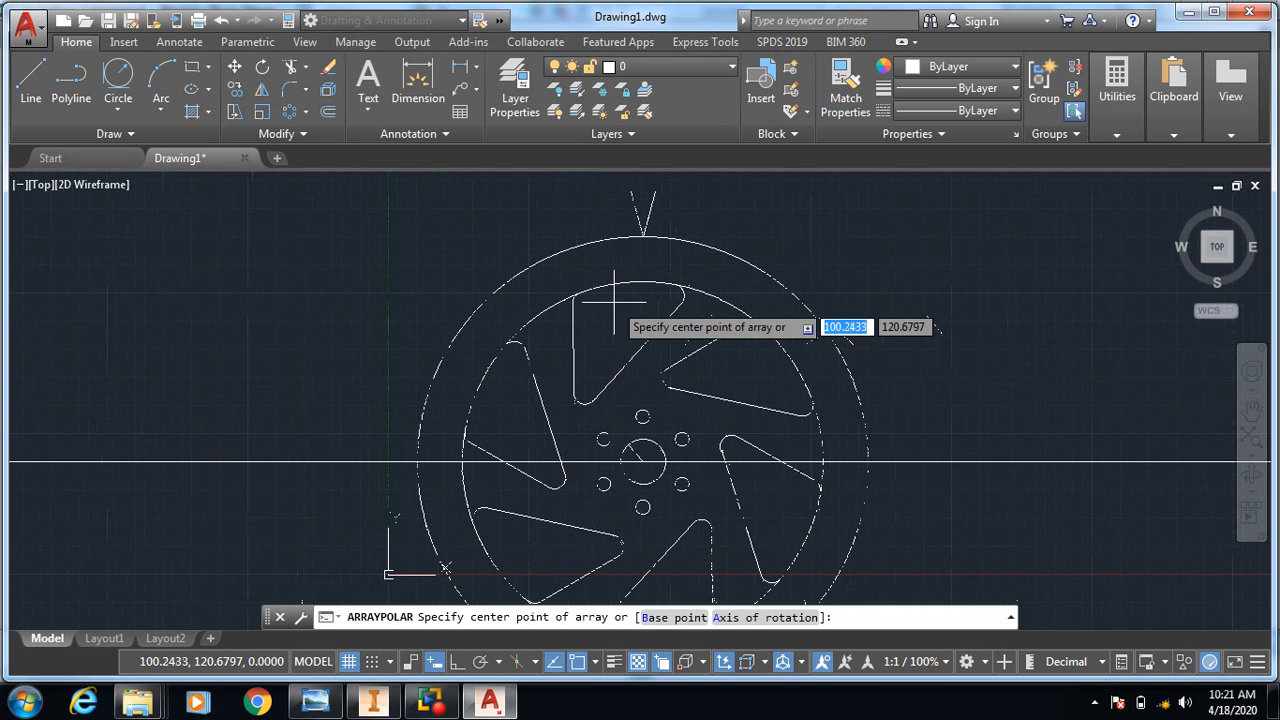
left_click(642, 462)
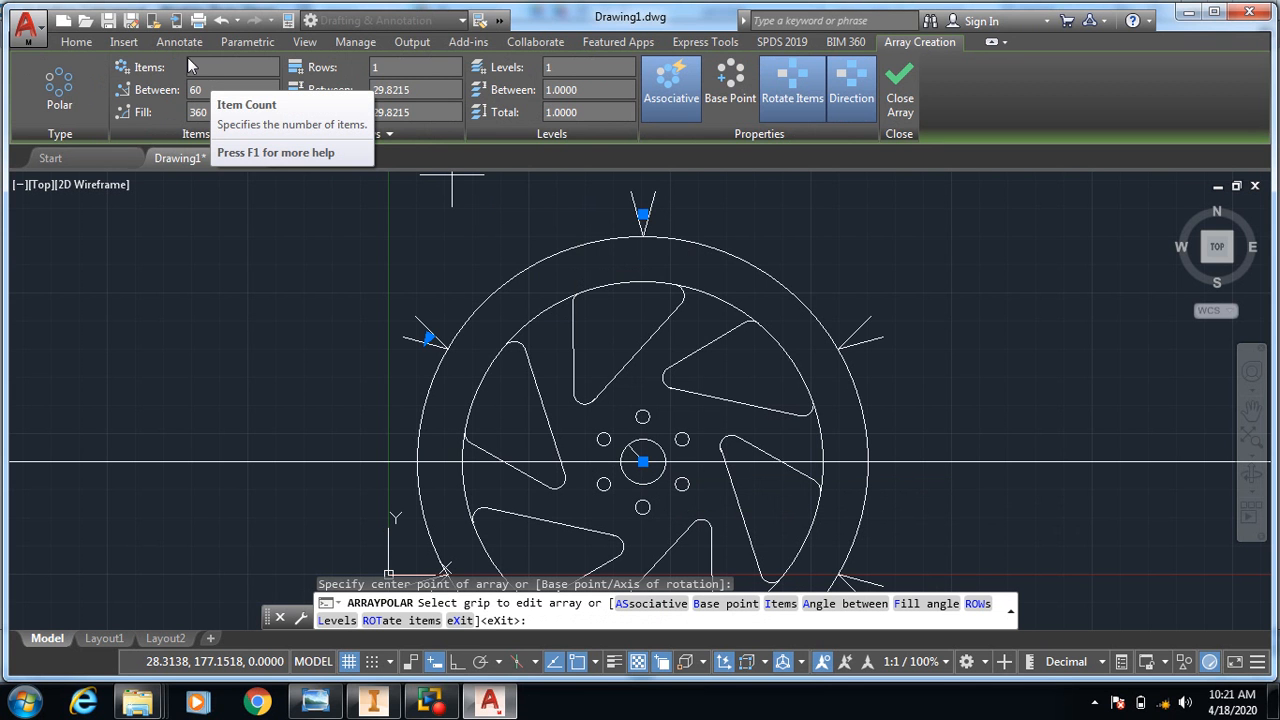
type("6")
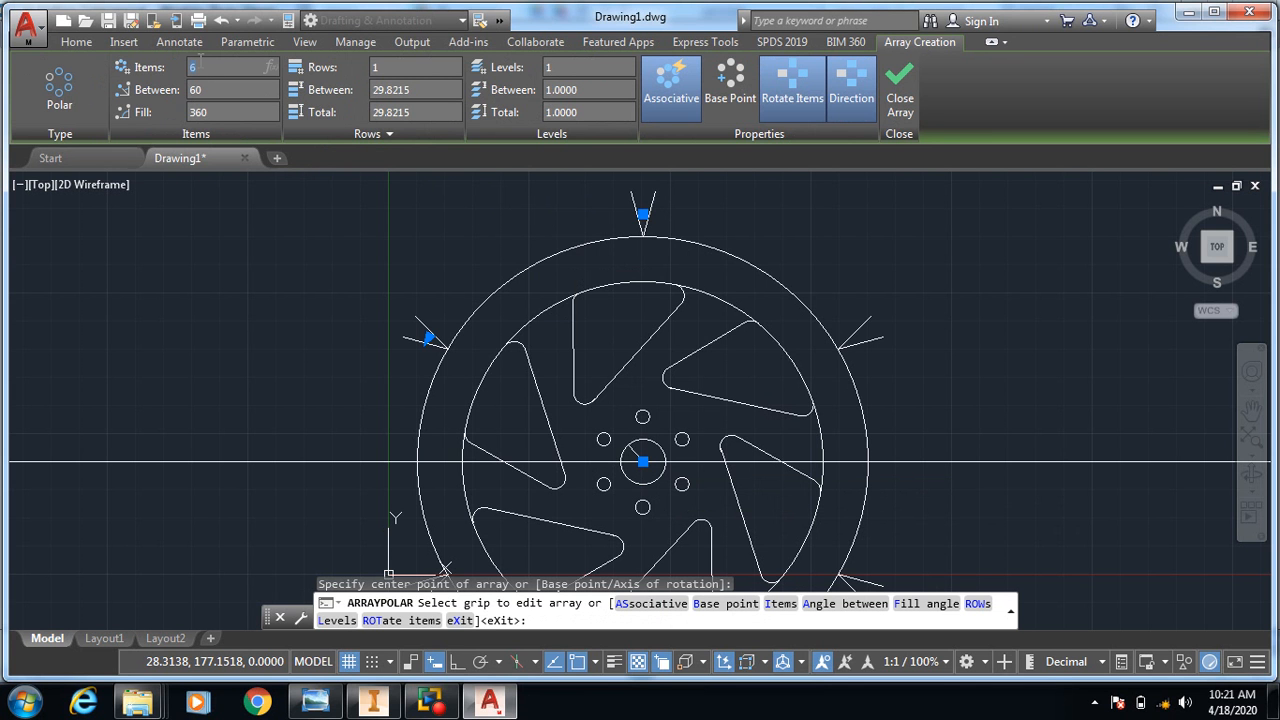
key("BackSpace")
type("70")
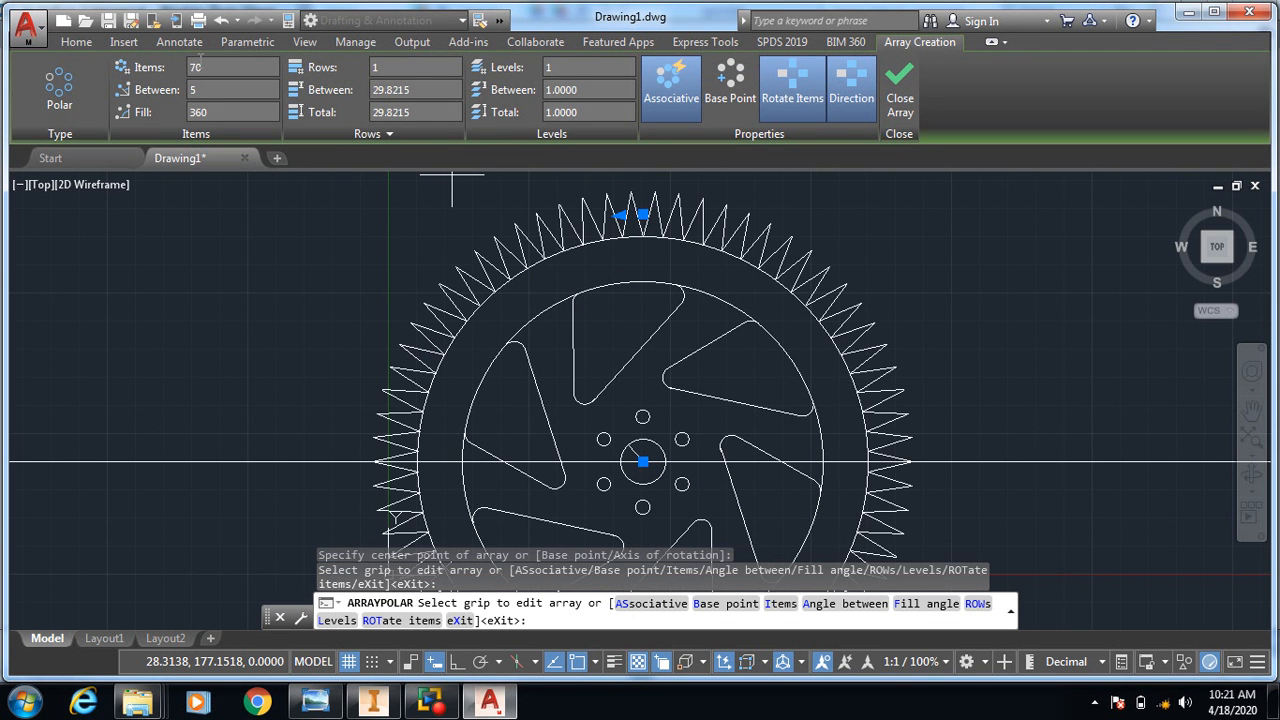
Set the V-line polar array's item count to 60 and finish the array.
left_click(222, 68)
key("BackSpace")
type("60")
key("Return")
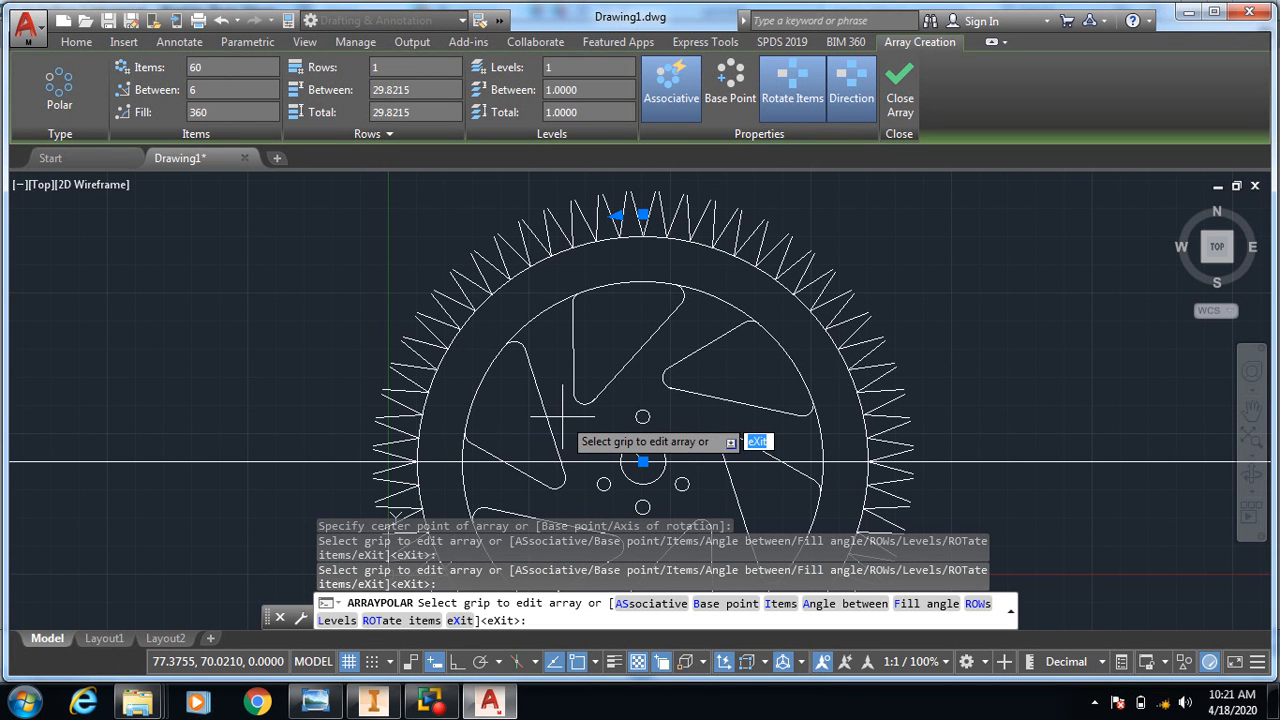
key("Escape")
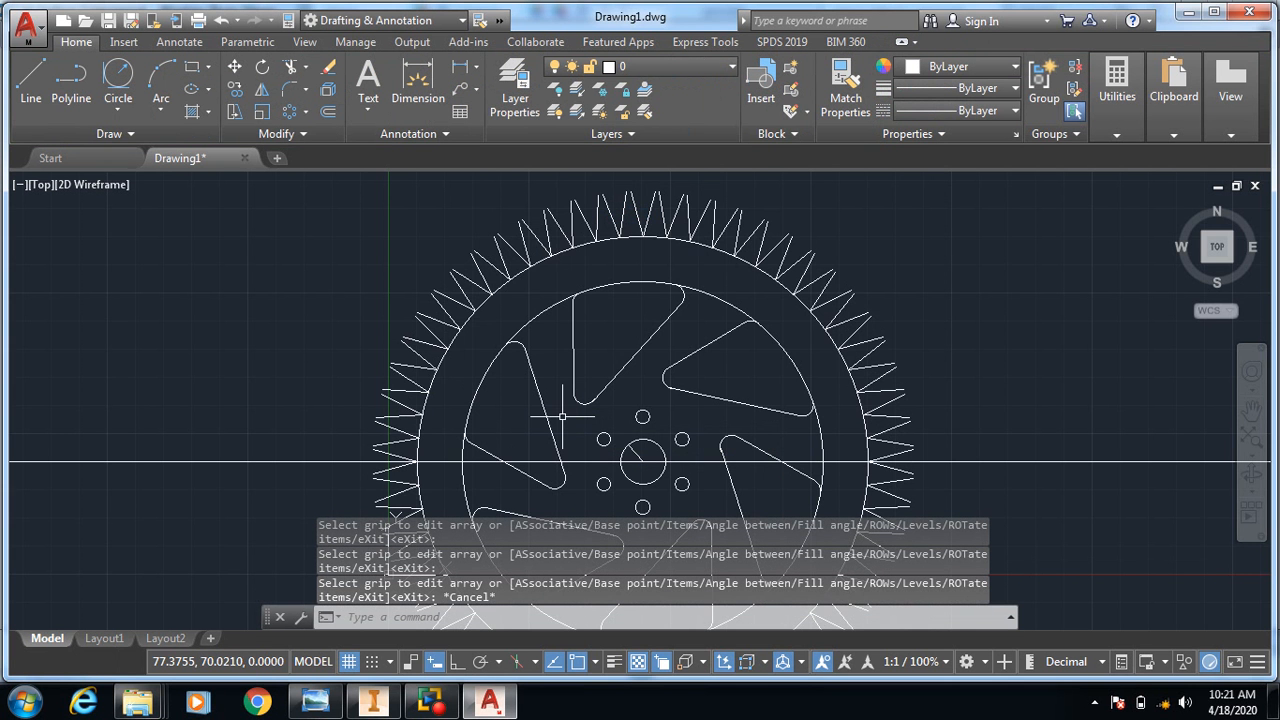
Draw a two-point circle spanning the gap between the neighboring line tips of one tooth right of the rim's top.
scroll(766, 180, "up", 5)
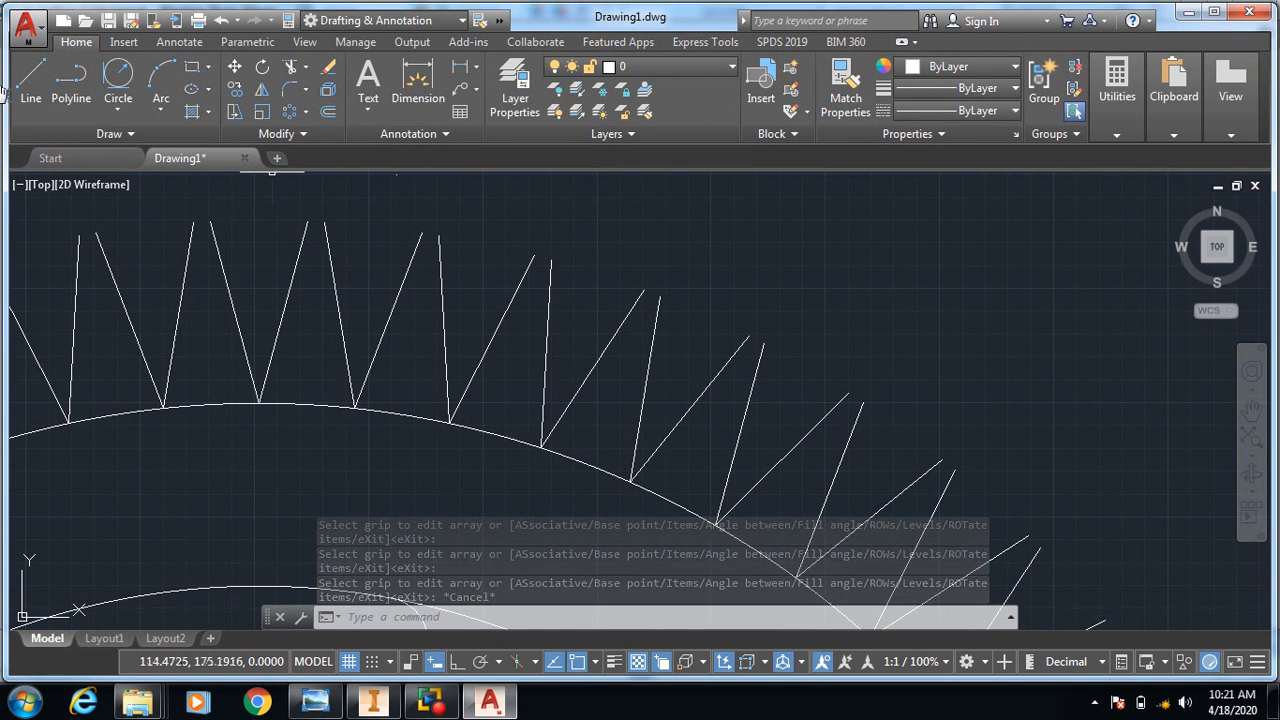
left_click(117, 105)
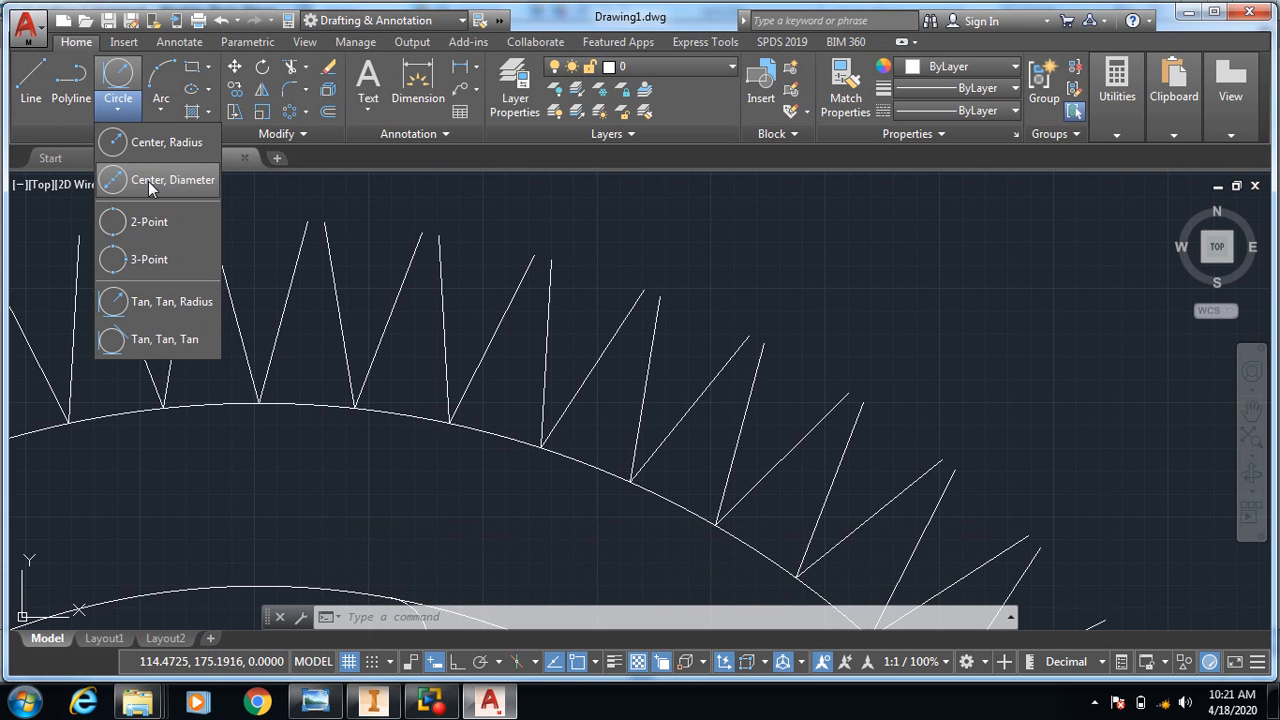
left_click(145, 236)
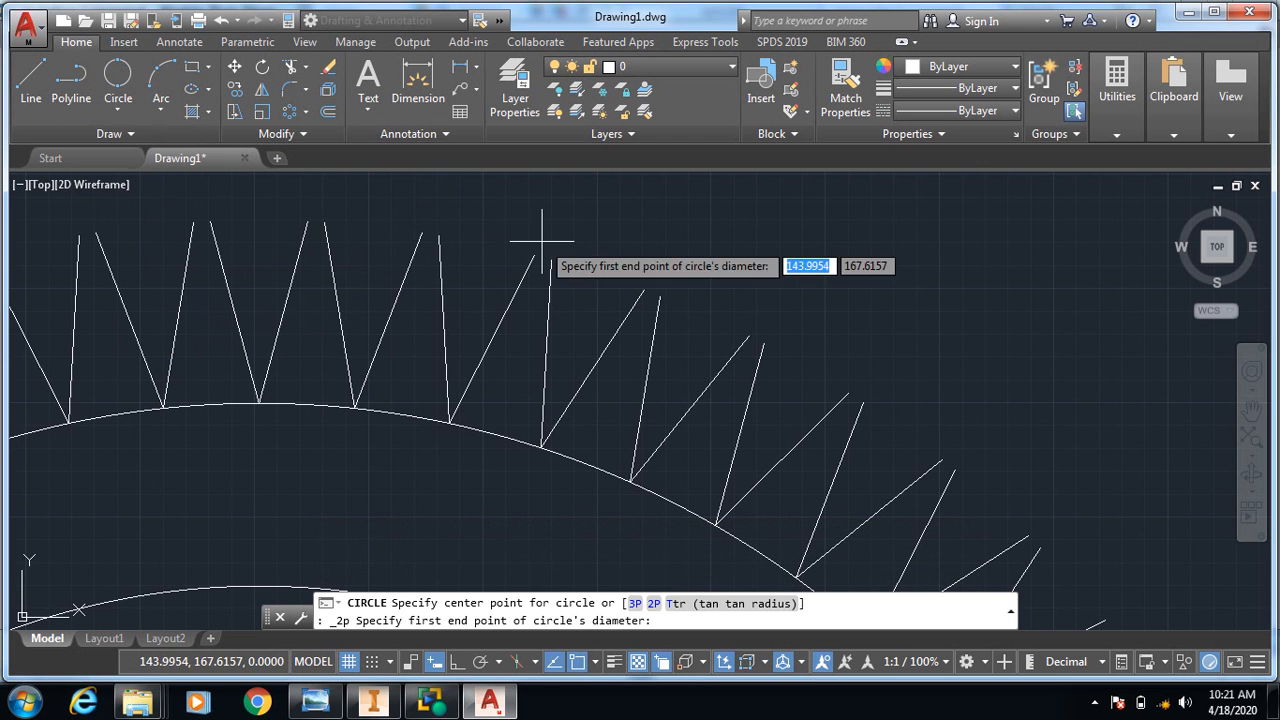
left_click(657, 288)
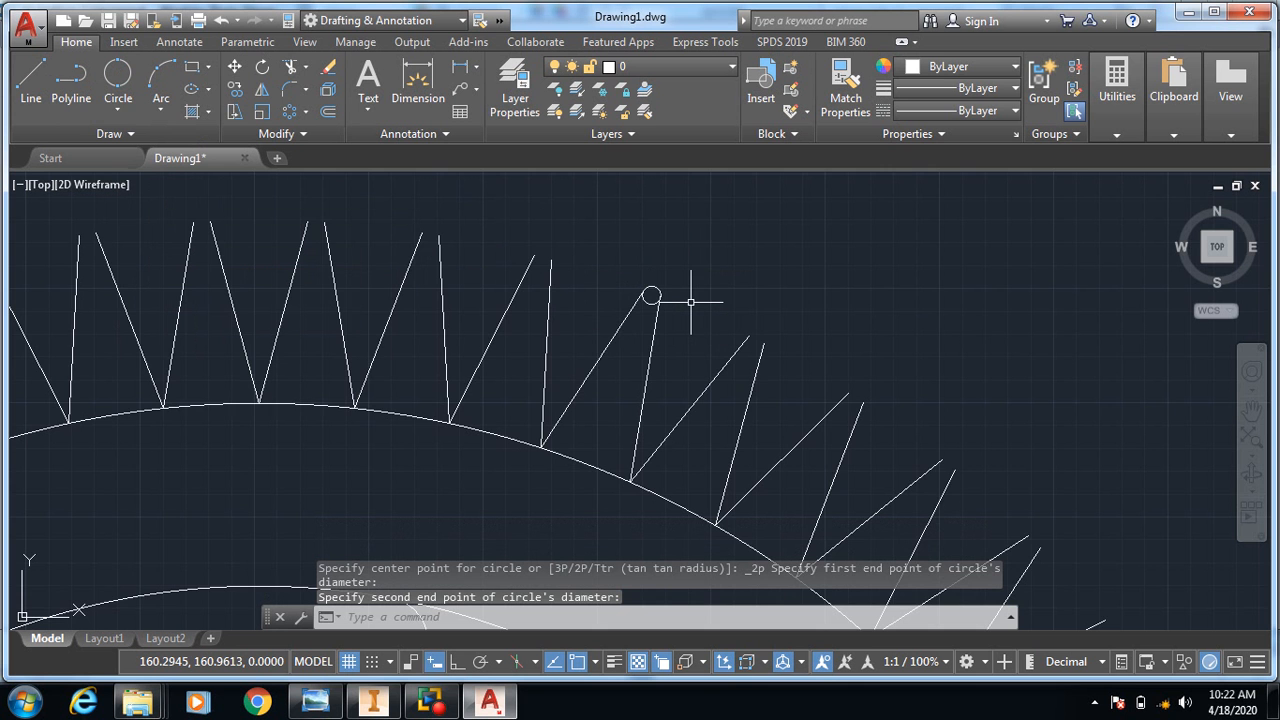
scroll(690, 301, "up", 5)
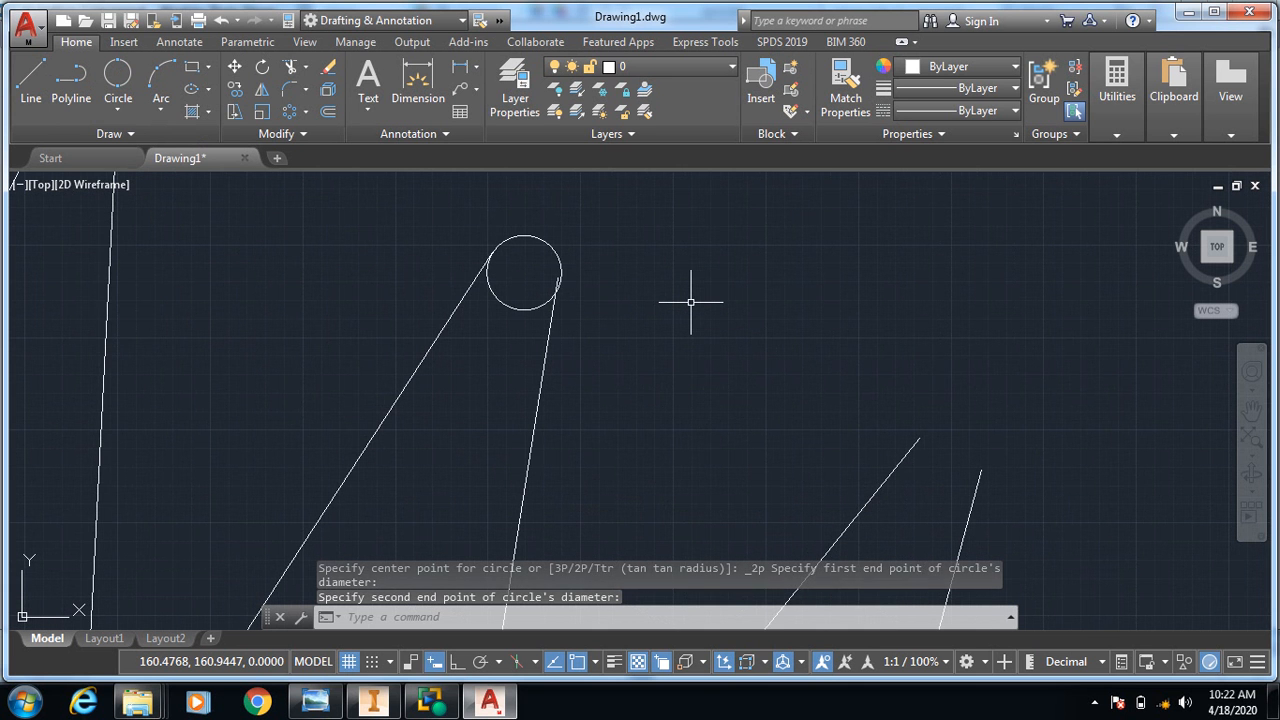
key("ctrl+z")
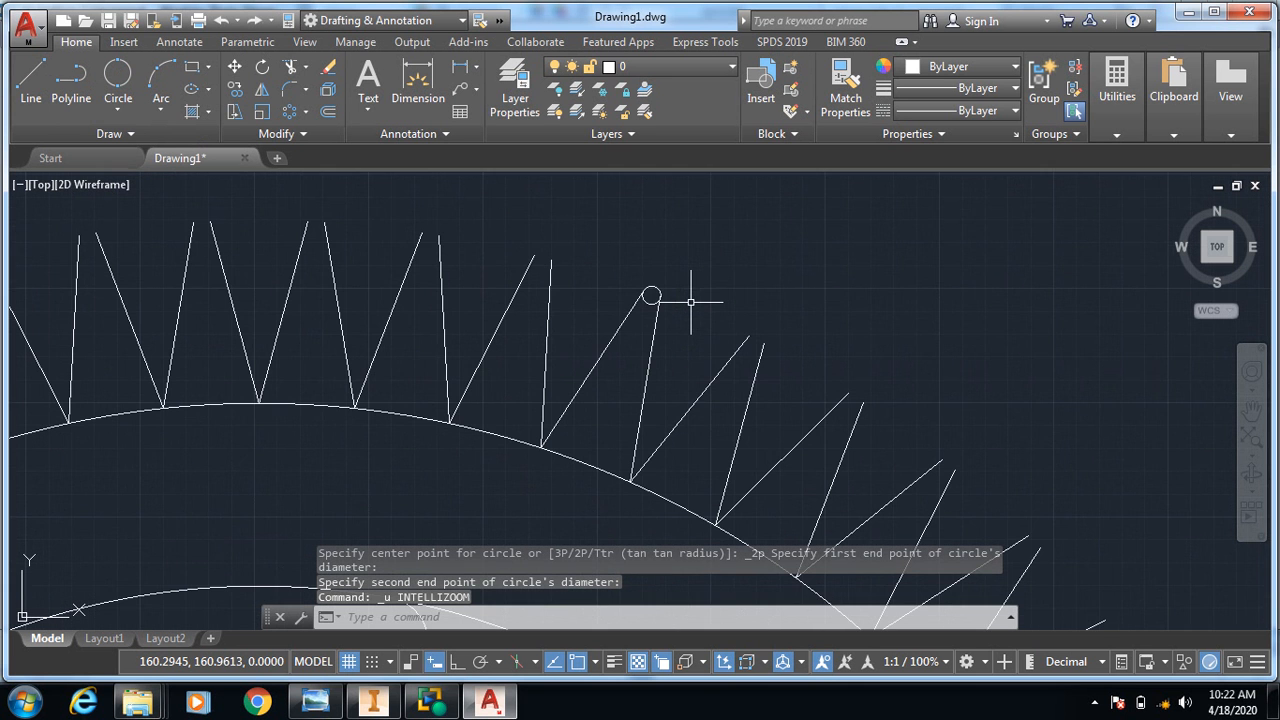
Draw a two-point circle spanning the two line tips of the next tooth clockwise from the existing tip circle.
left_click(120, 112)
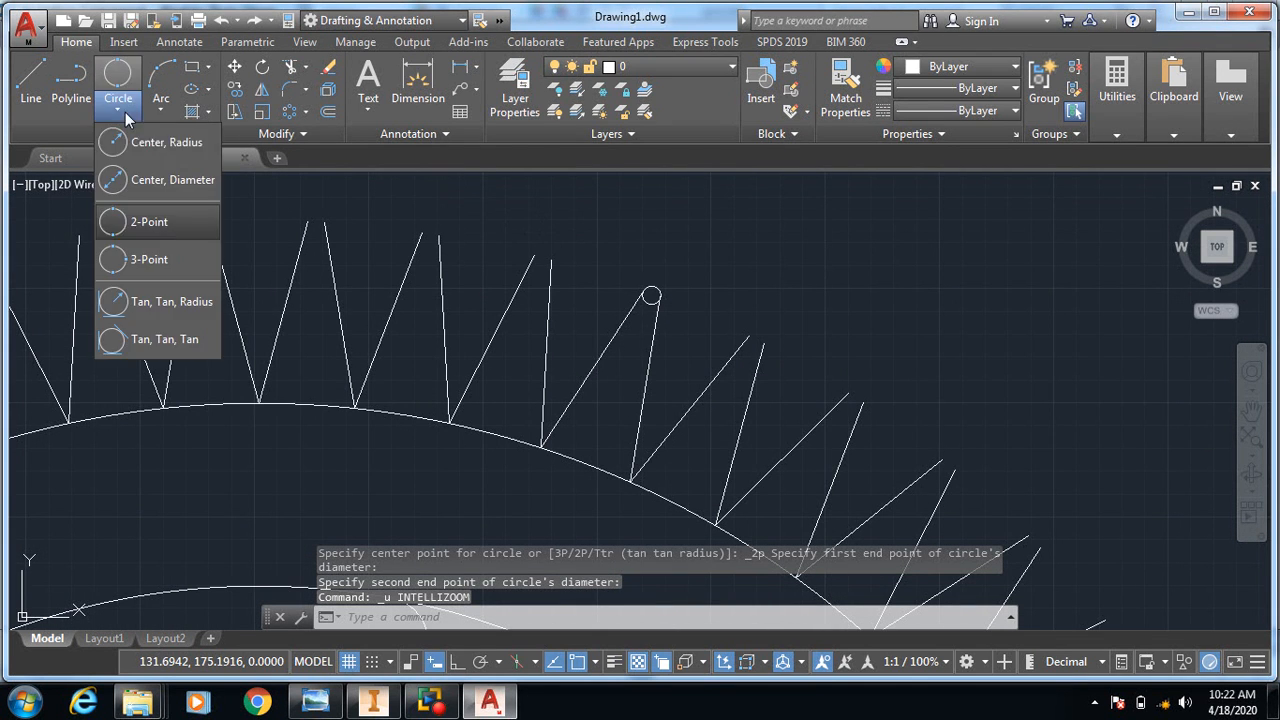
left_click(148, 222)
scroll(700, 290, "up", 4)
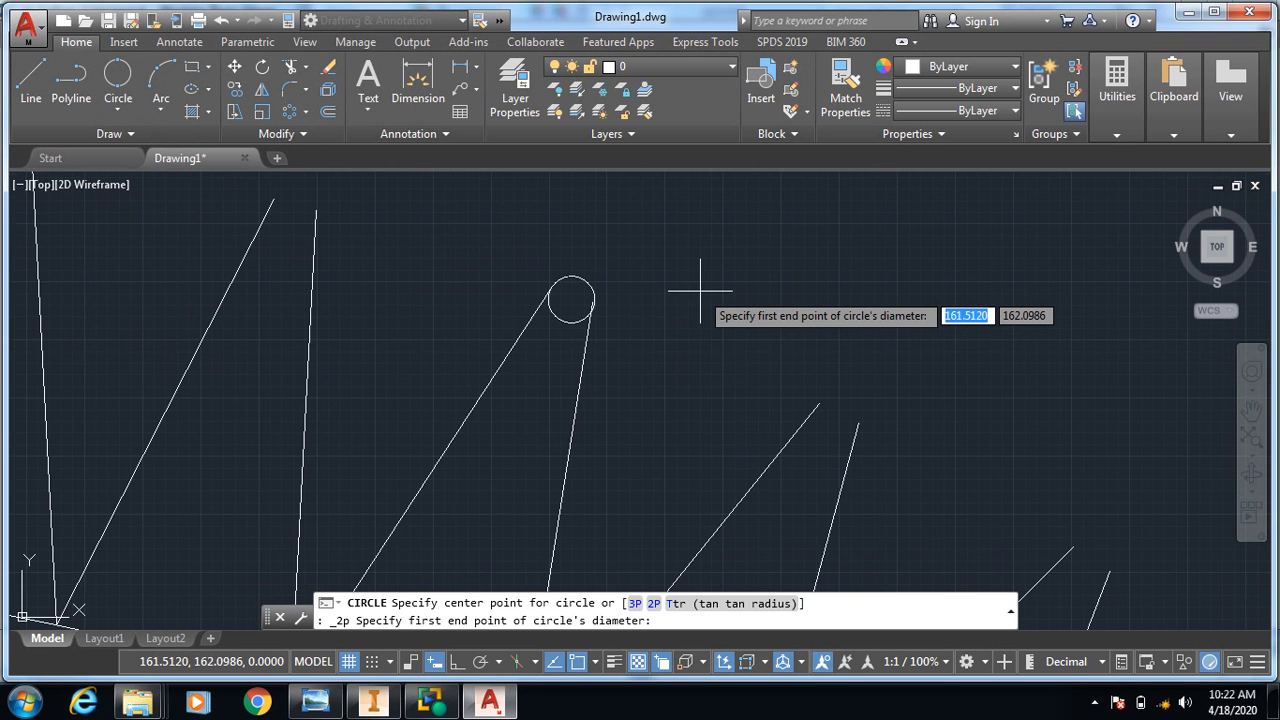
scroll(700, 290, "up", 4)
scroll(700, 290, "down", 6)
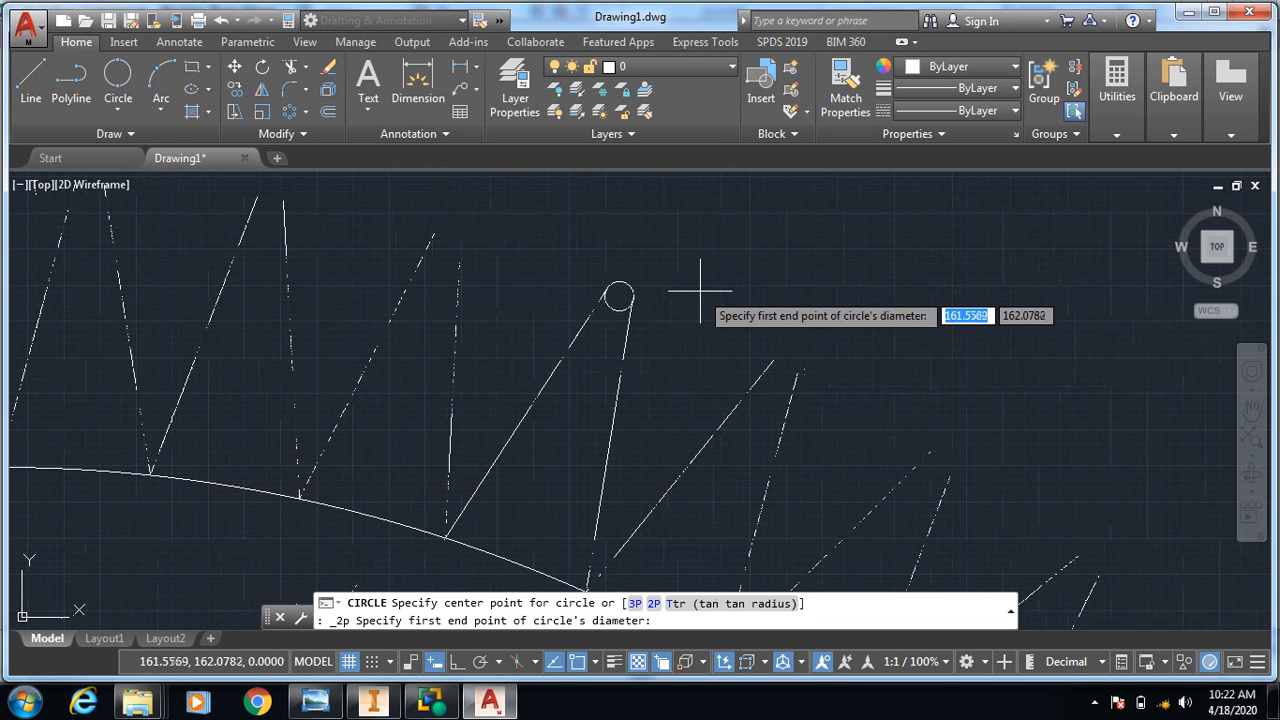
left_click(773, 360)
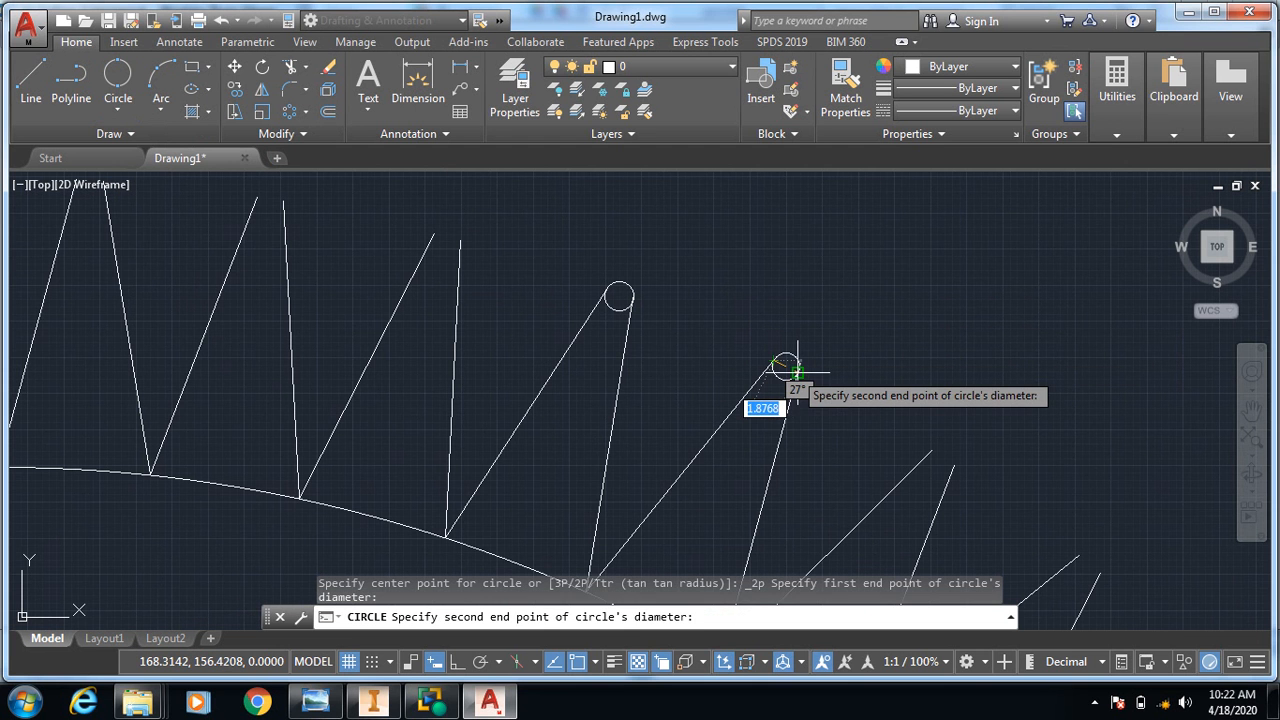
left_click(796, 370)
Delete the earlier tip circle on the neighboring tooth, keeping the newly drawn one.
scroll(838, 368, "up", 5)
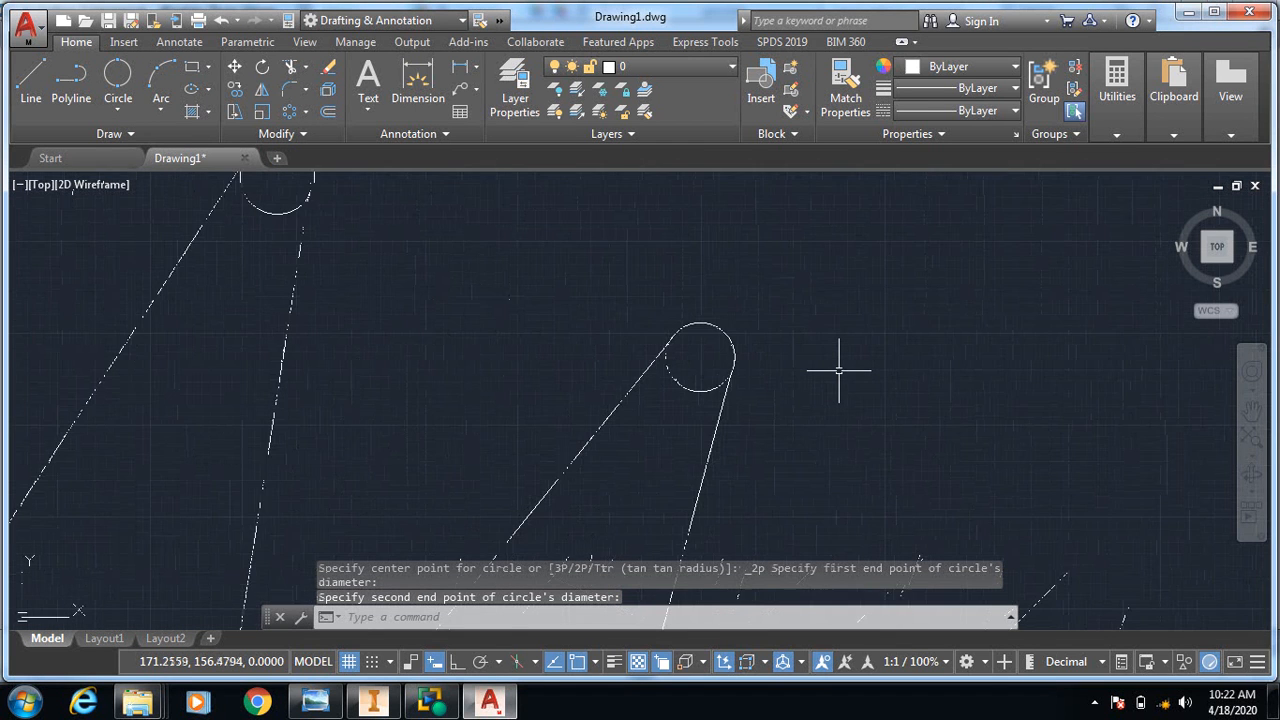
scroll(839, 370, "up", 2)
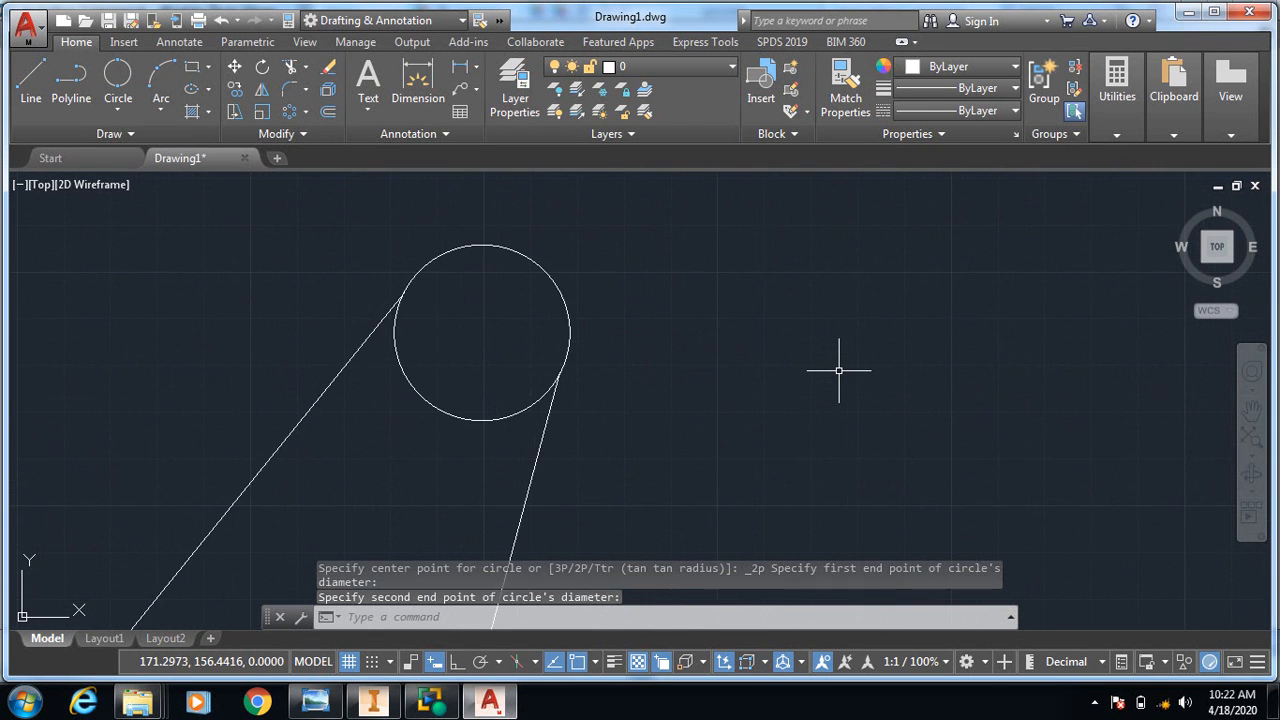
scroll(839, 370, "down", 3)
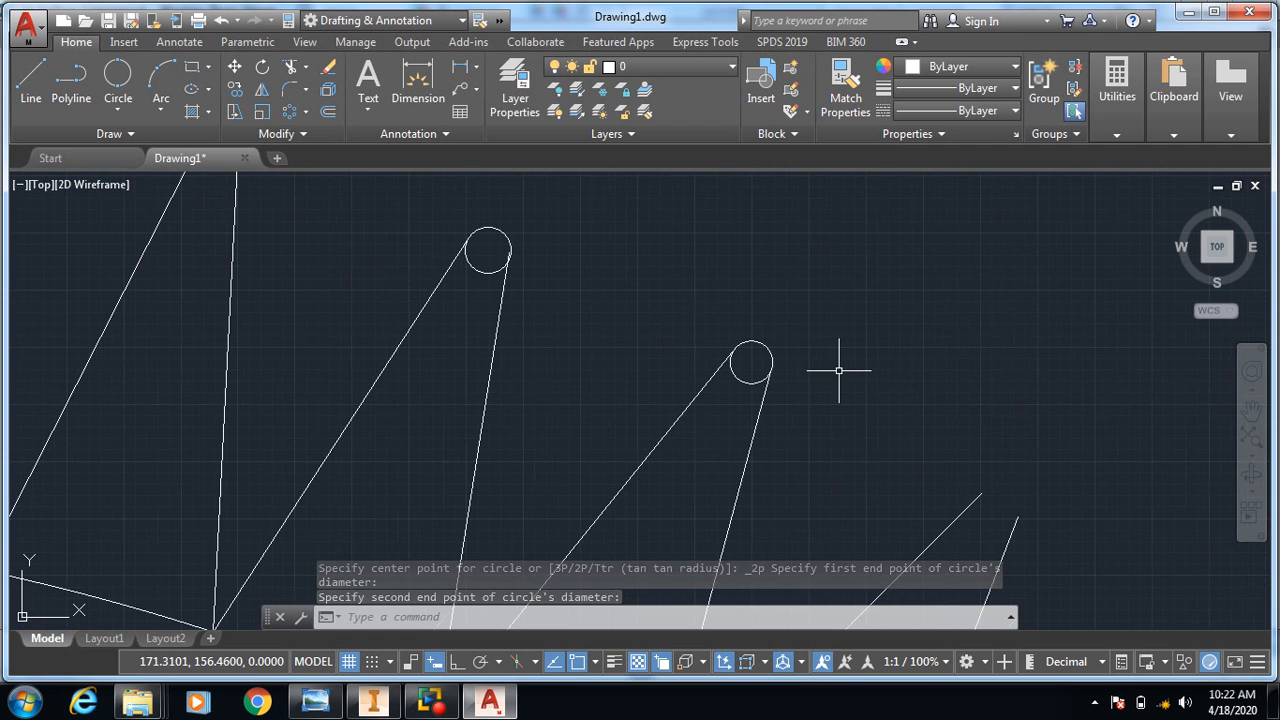
left_click(475, 234)
key("Delete")
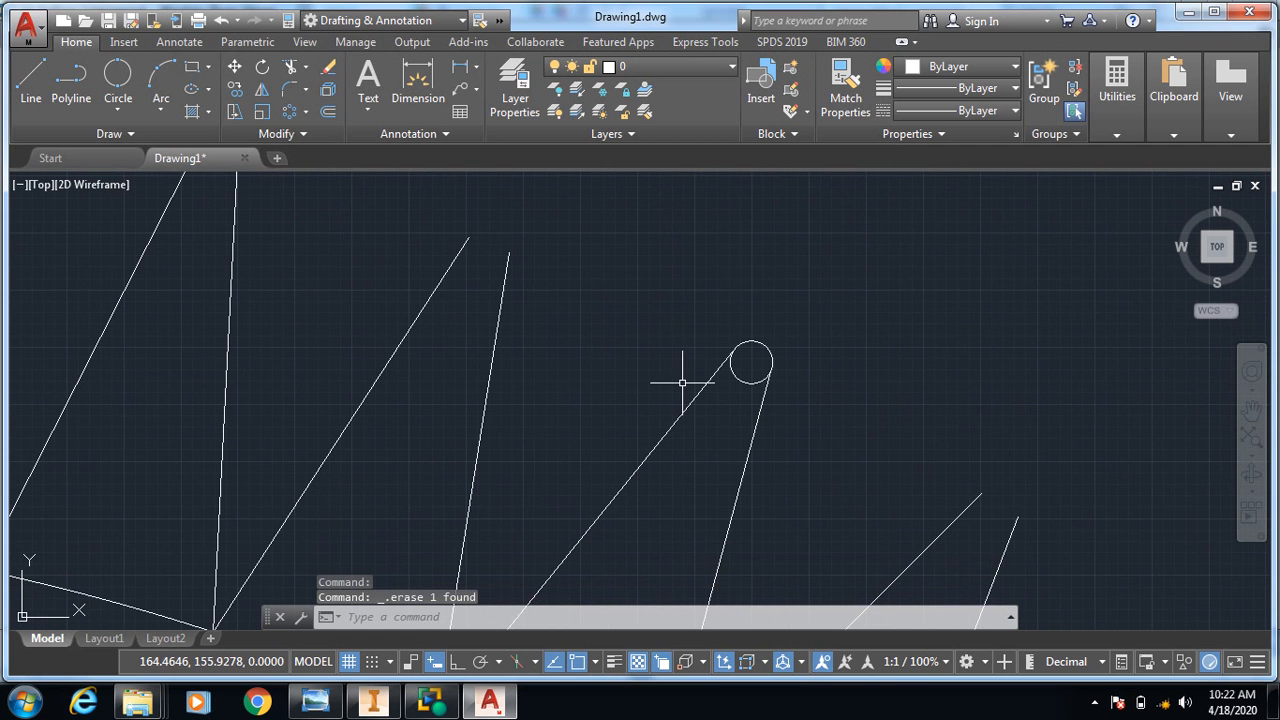
Trim the inner part of the tip circle between the tooth's two lines to leave a rounded tip arc.
left_click(291, 67)
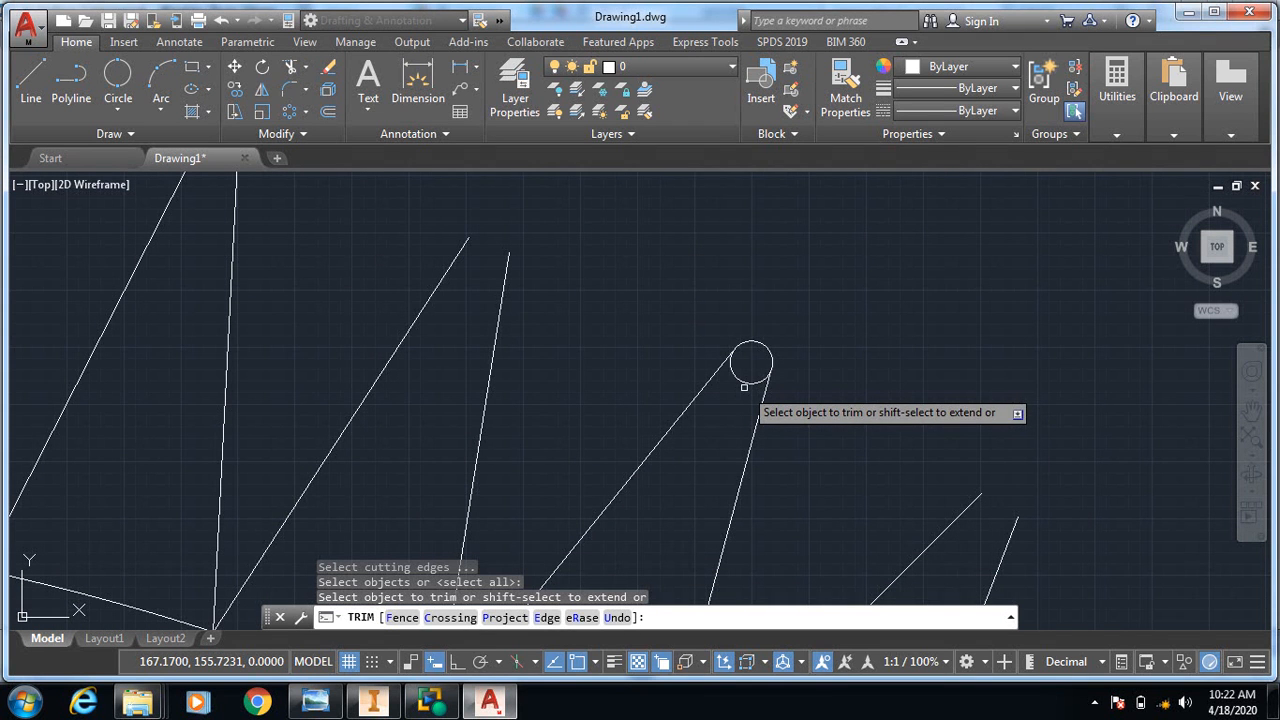
left_click(745, 376)
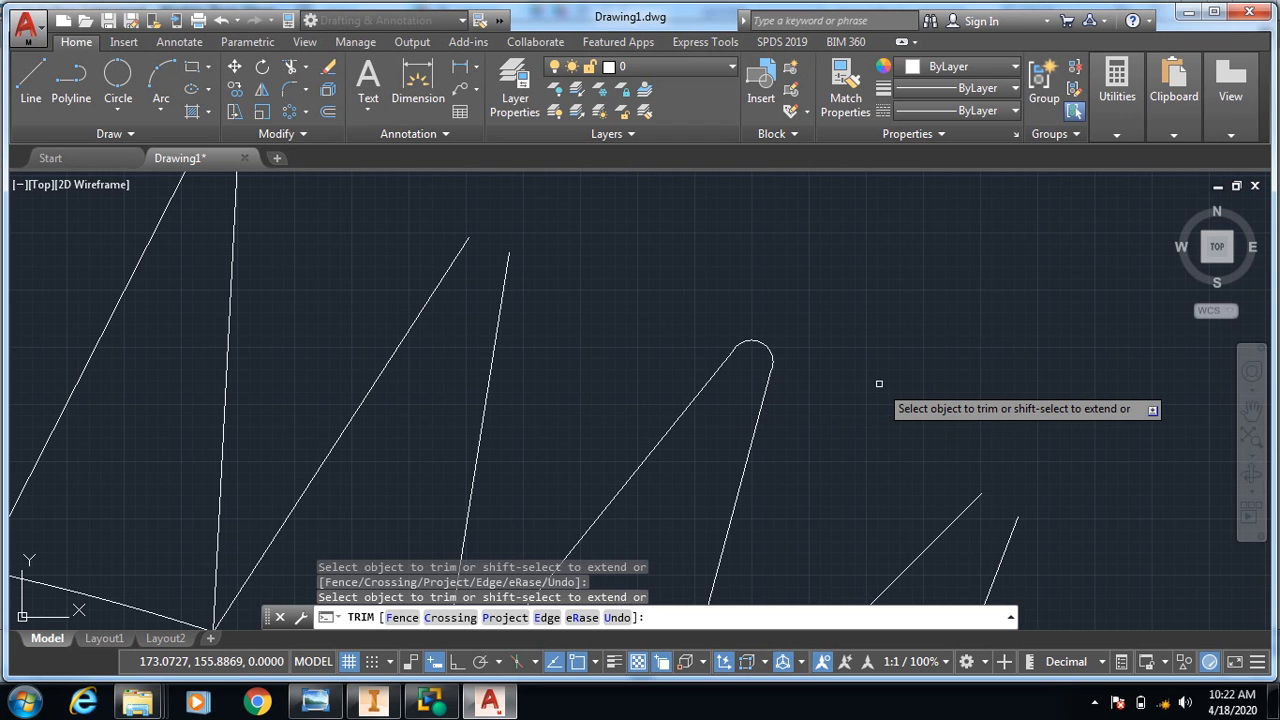
key("Escape")
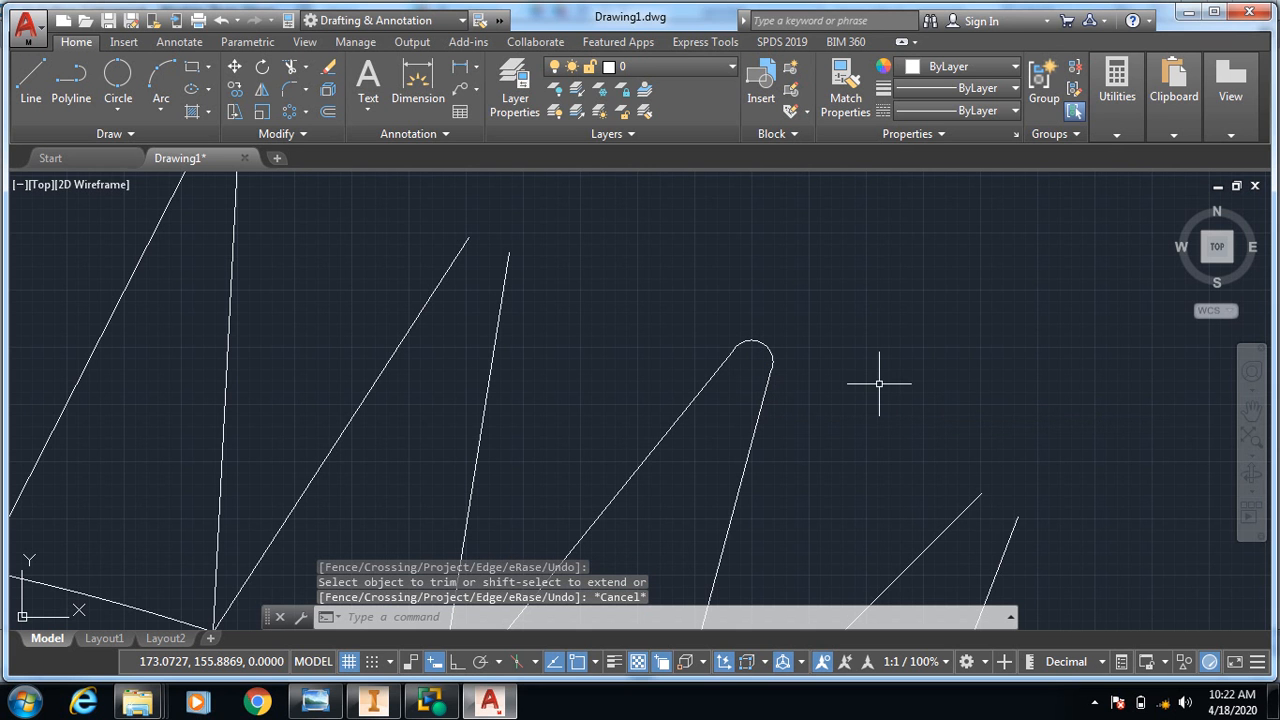
Polar-array the rounded tip arc around the hub circle's center with 60 items over 360 degrees and finish the array.
left_click(761, 343)
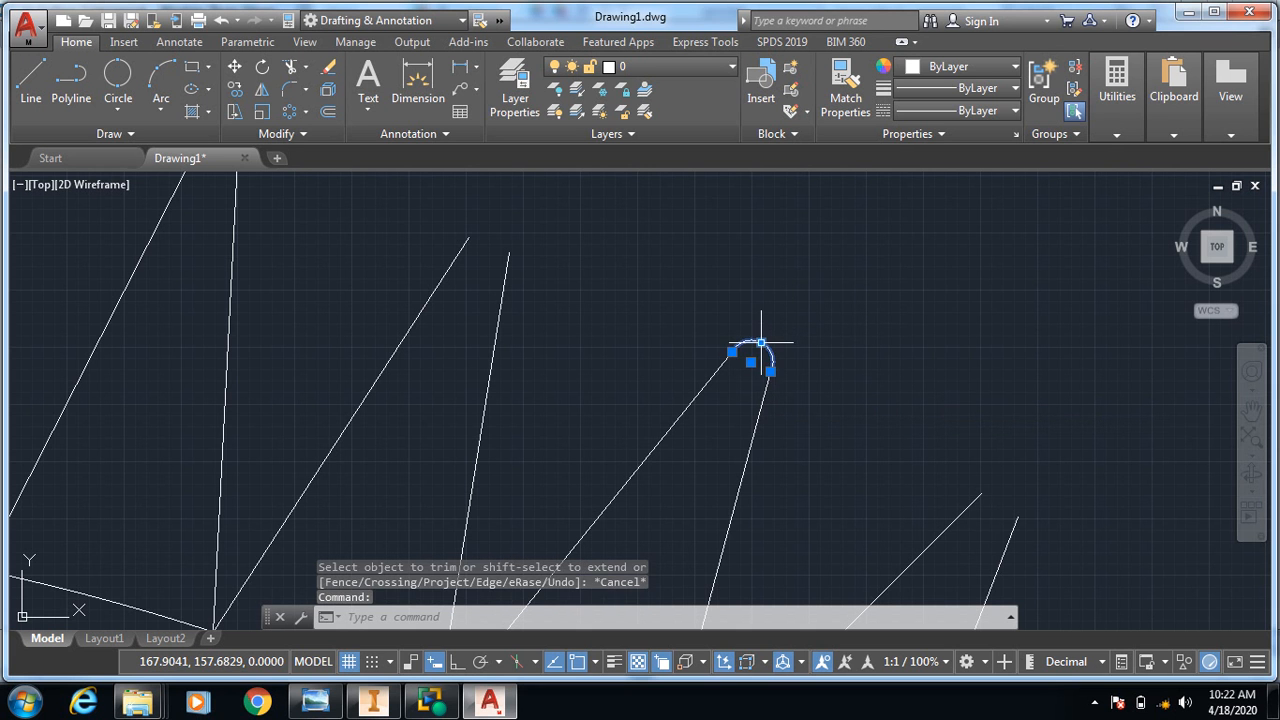
left_click(290, 114)
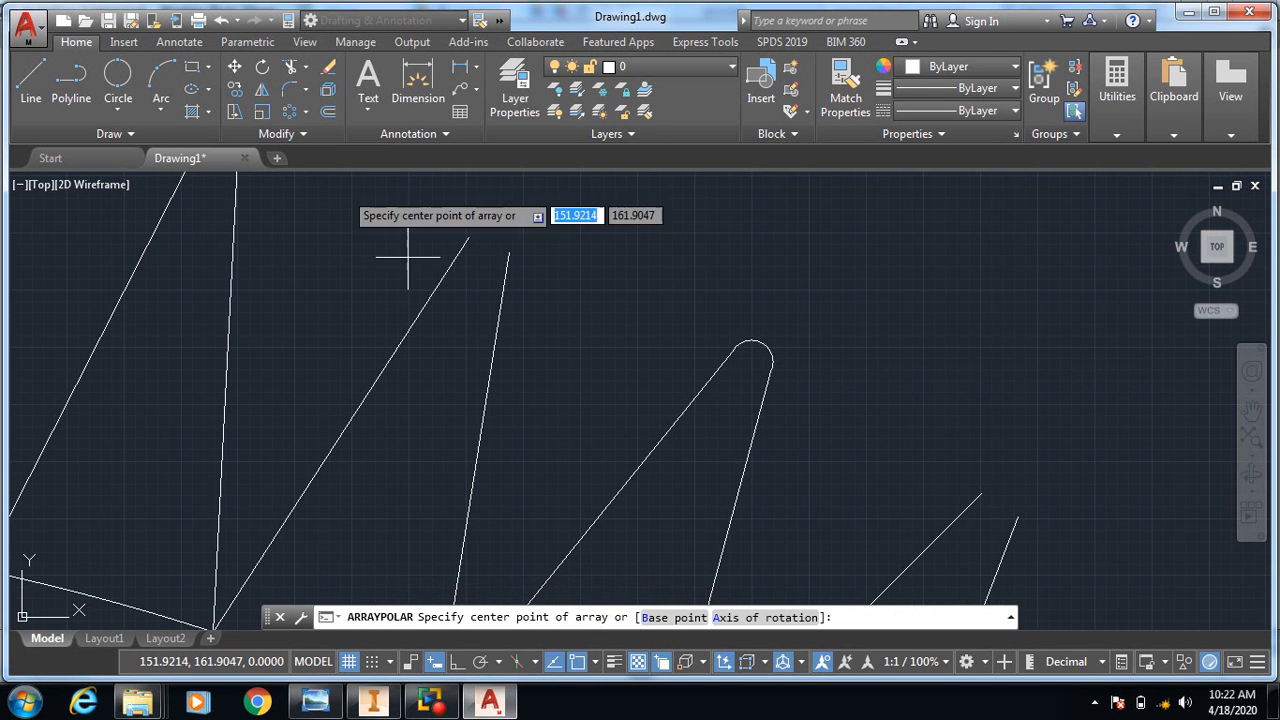
scroll(614, 377, "down", 5)
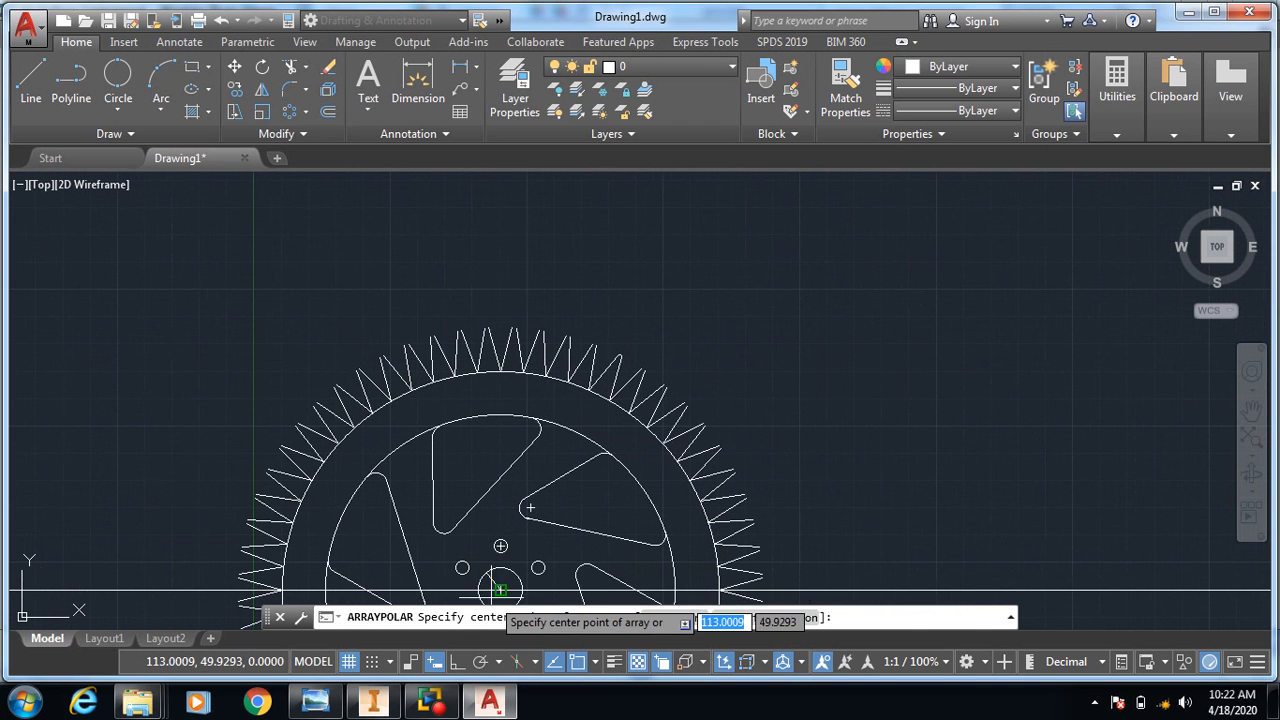
left_click(500, 590)
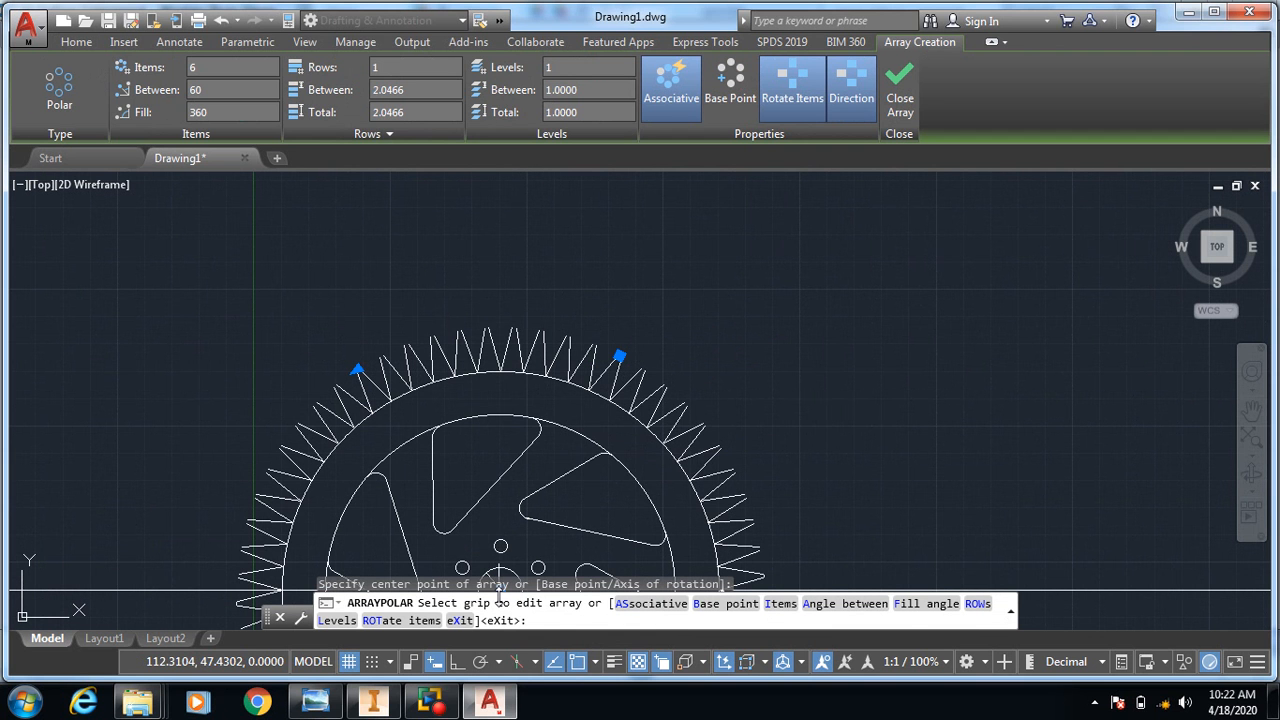
left_click(212, 67)
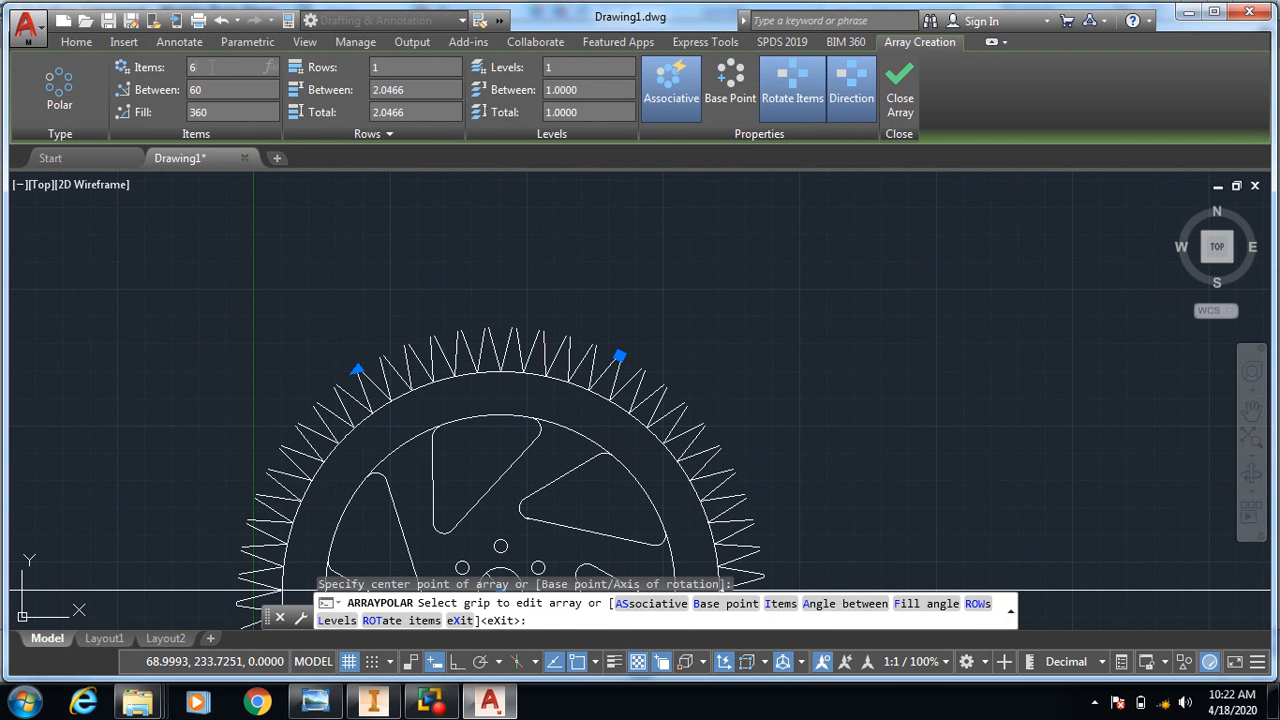
key("Return")
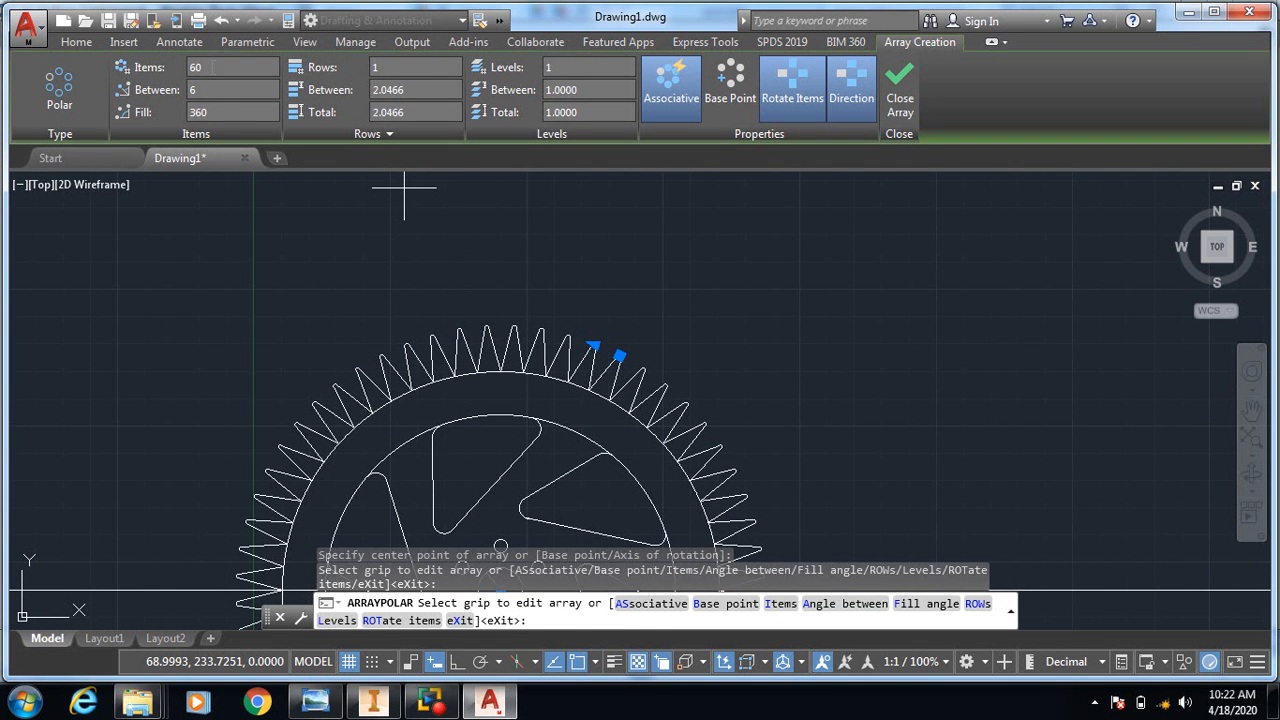
scroll(555, 348, "up", 3)
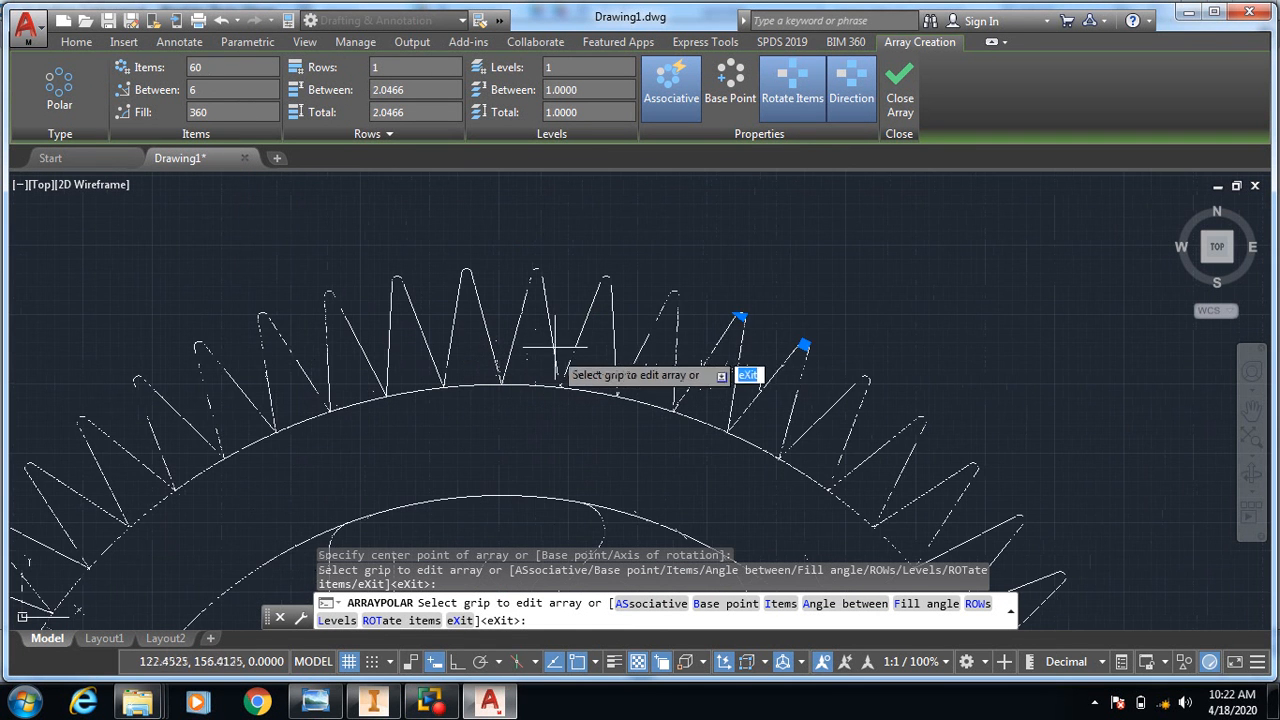
scroll(485, 270, "up", 4)
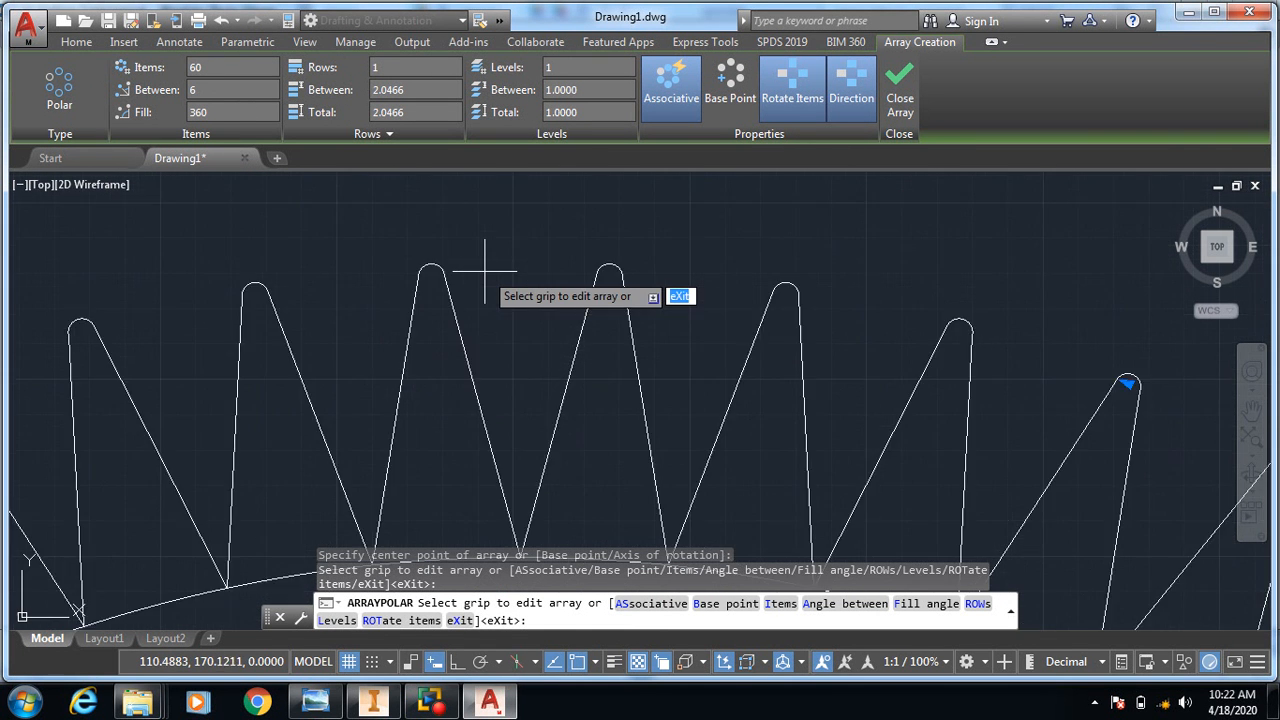
scroll(485, 270, "down", 5)
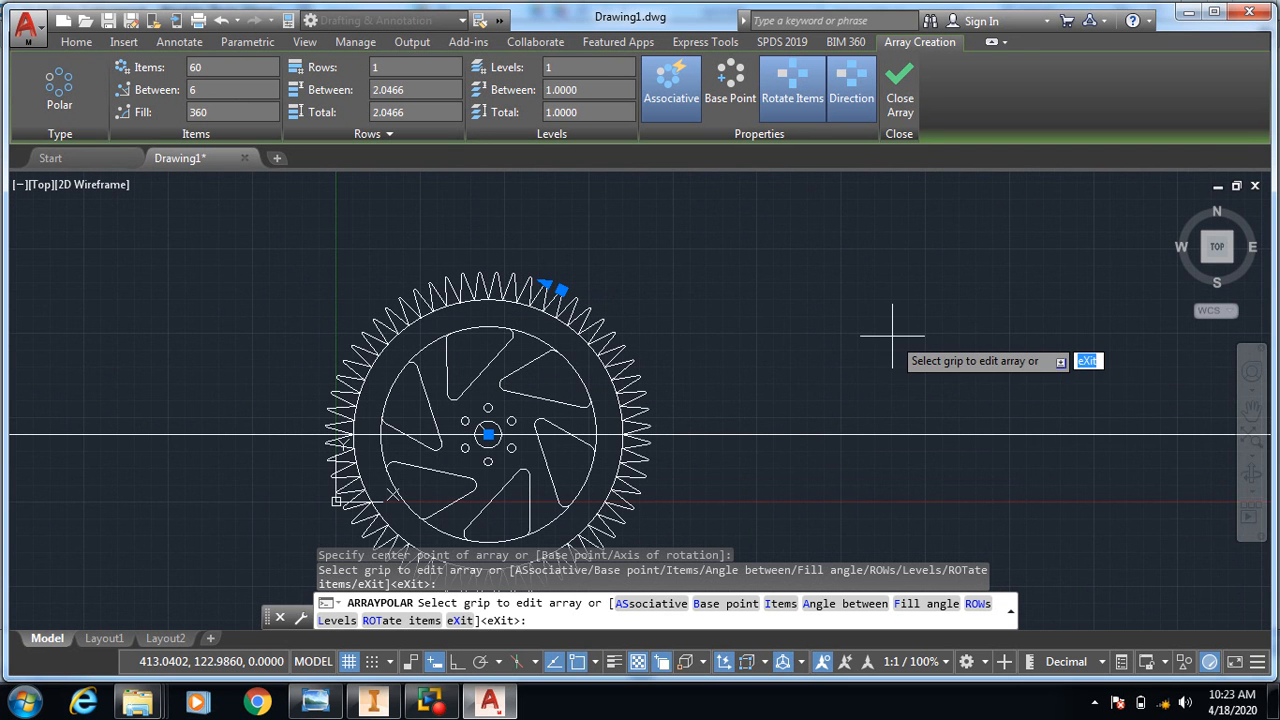
key("Escape")
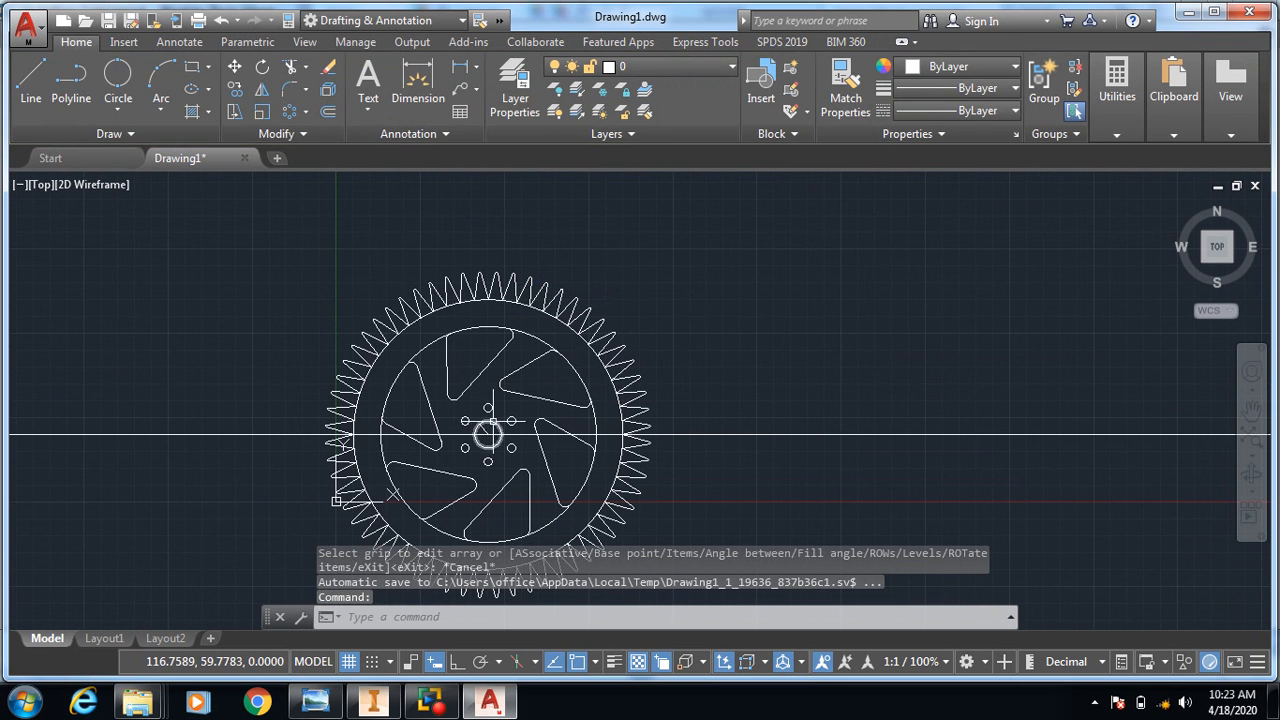
scroll(488, 440, "down", 3)
scroll(440, 450, "up", 6)
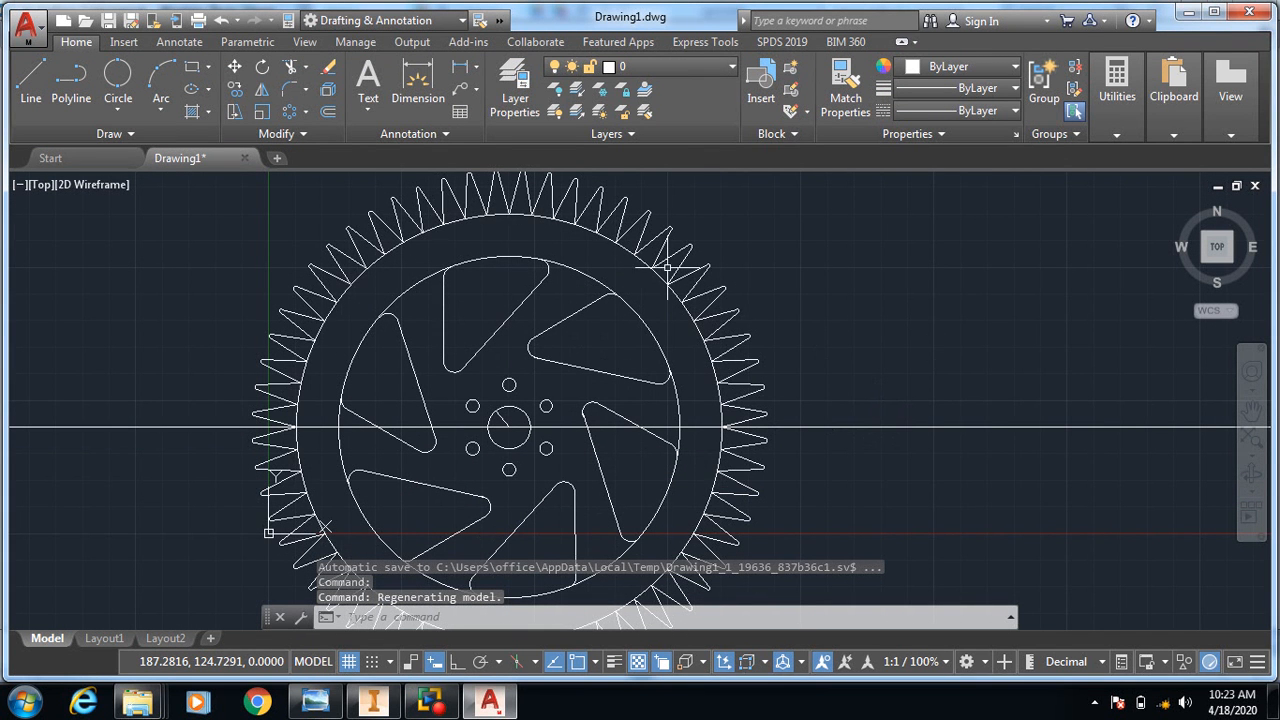
left_click(667, 287)
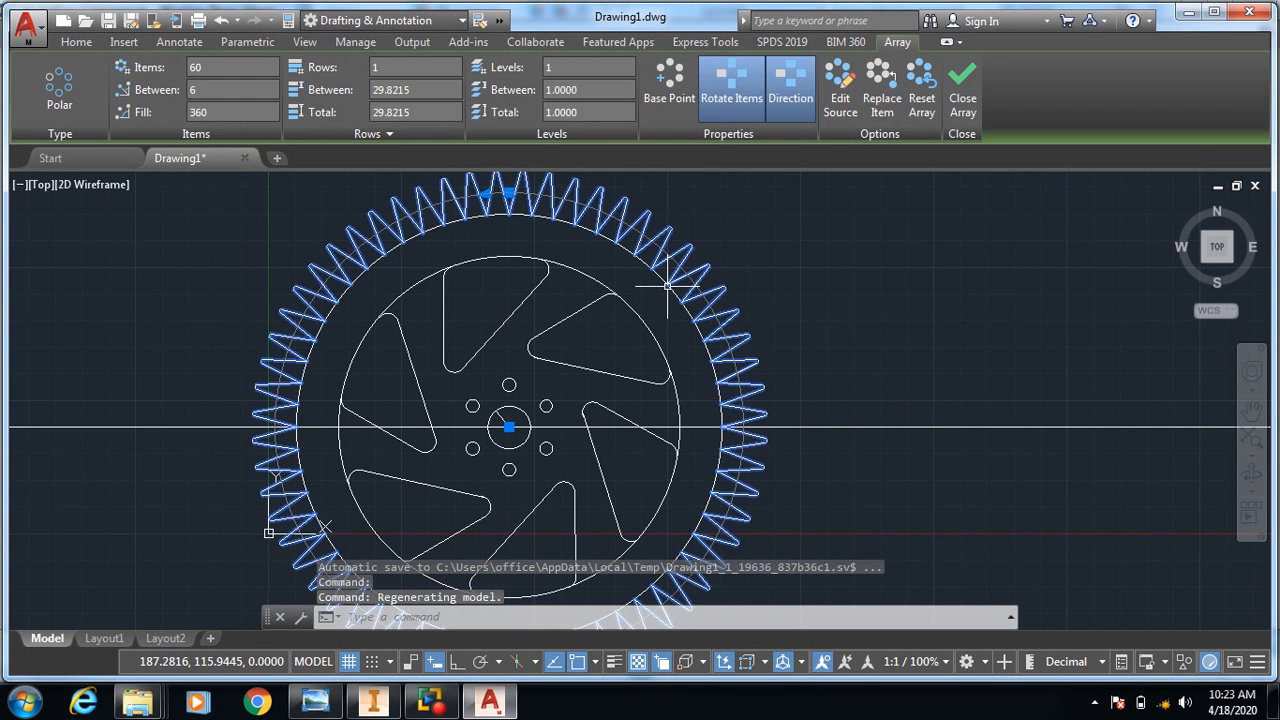
key("Delete")
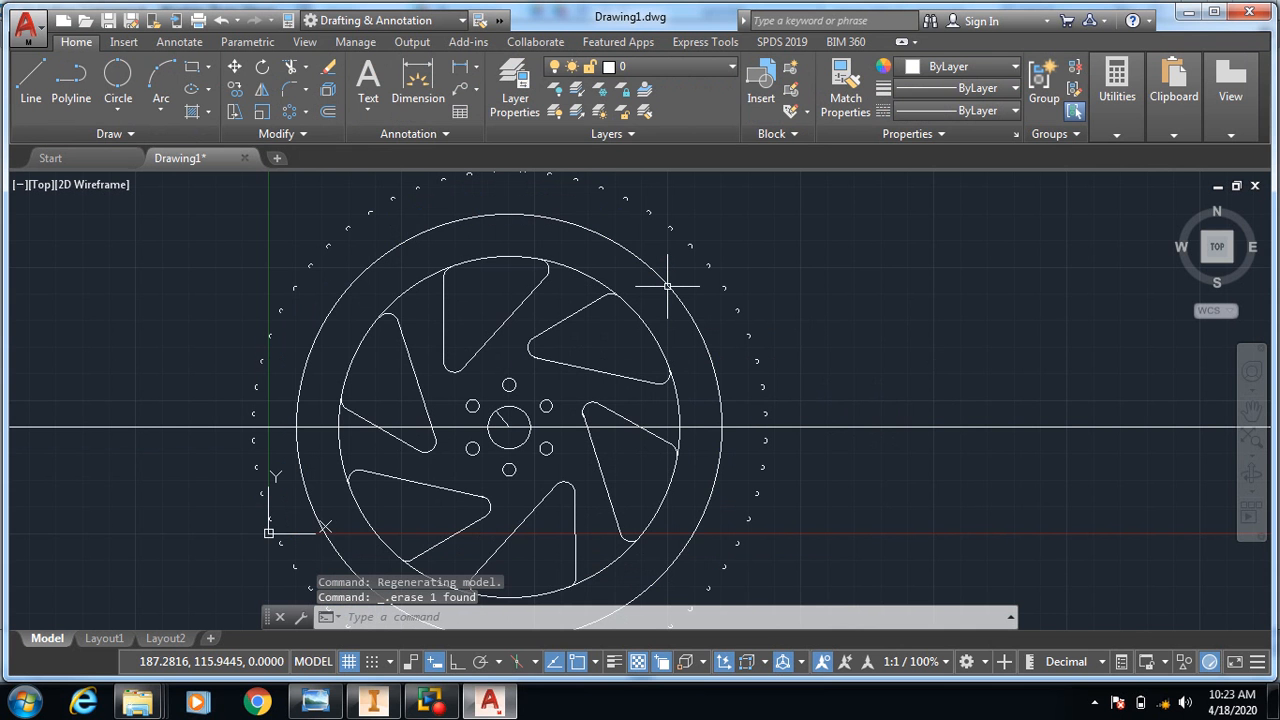
key("ctrl+z")
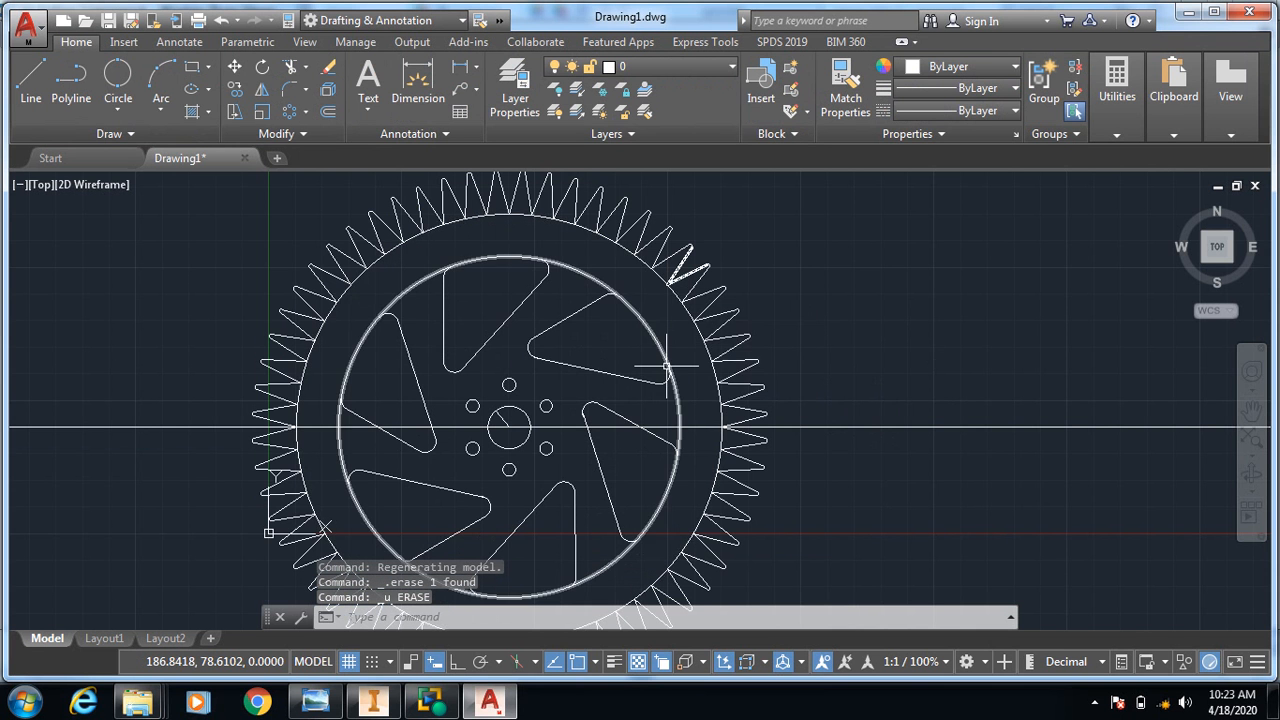
Delete the circle running through the roots of the outer teeth.
scroll(667, 370, "up", 5)
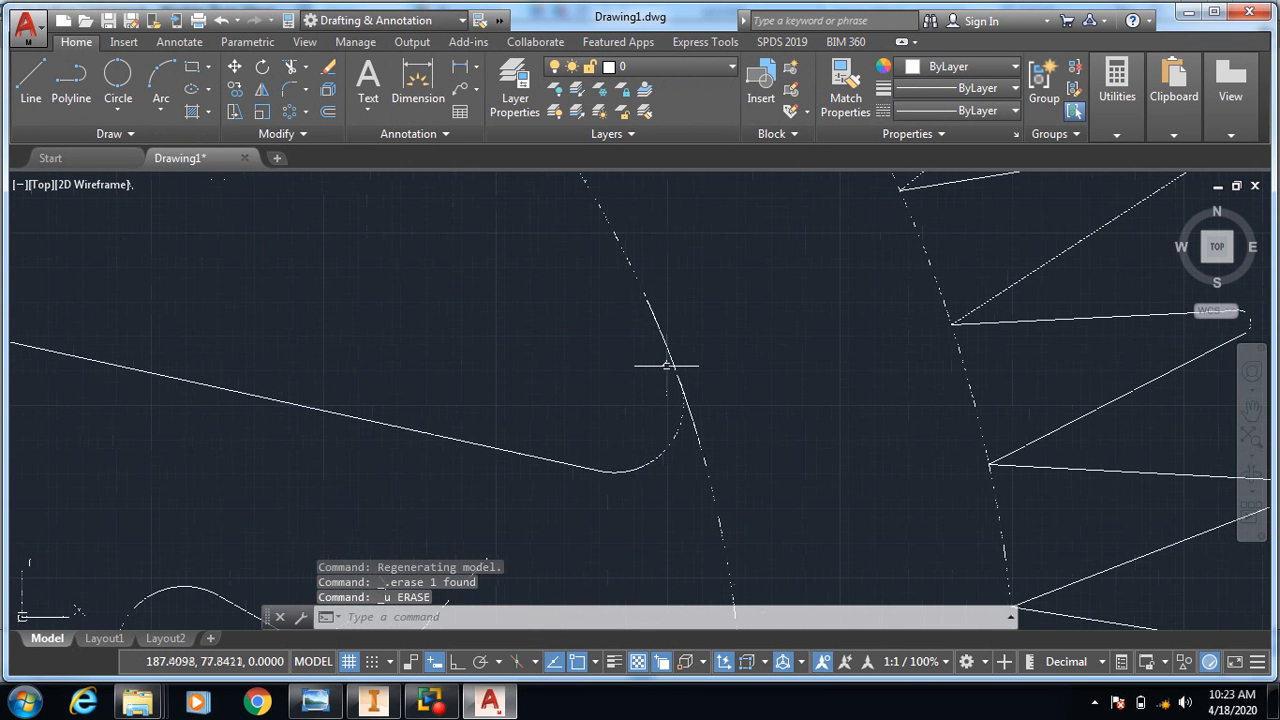
left_click(930, 265)
key("Delete")
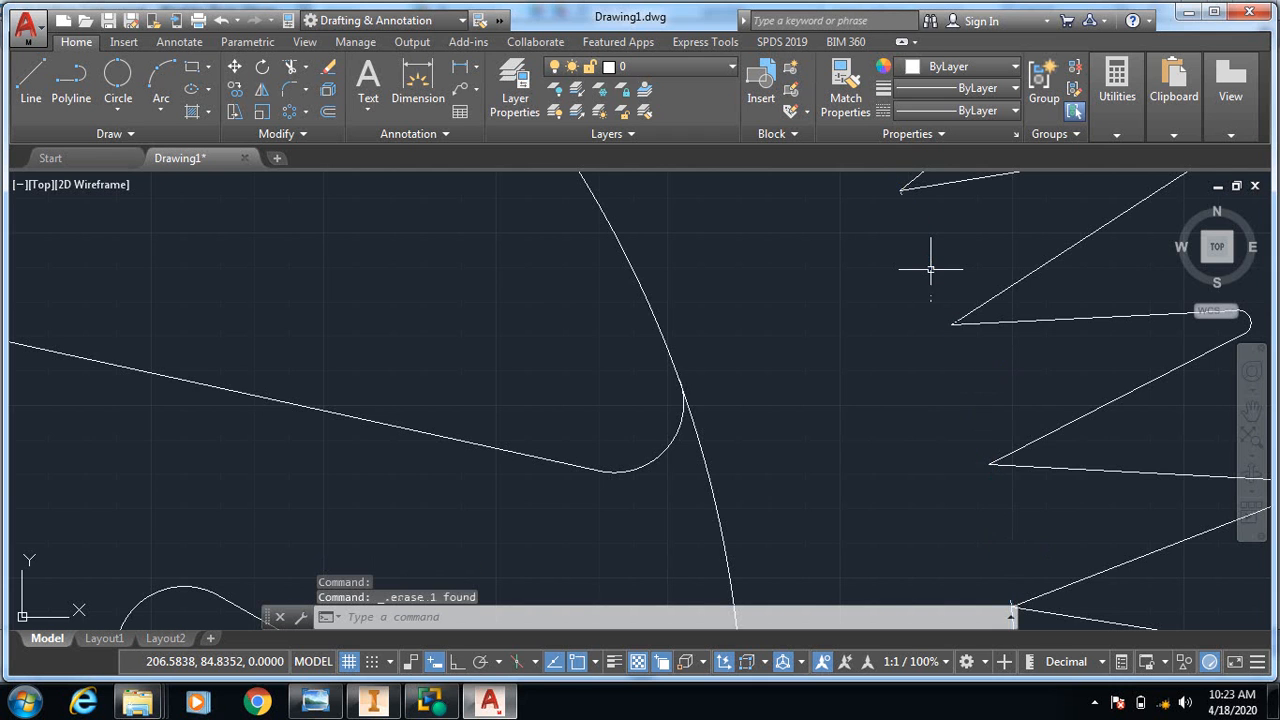
Delete the short slanted line inside the central hub circle and the horizontal construction line through the center.
scroll(930, 268, "down", 5)
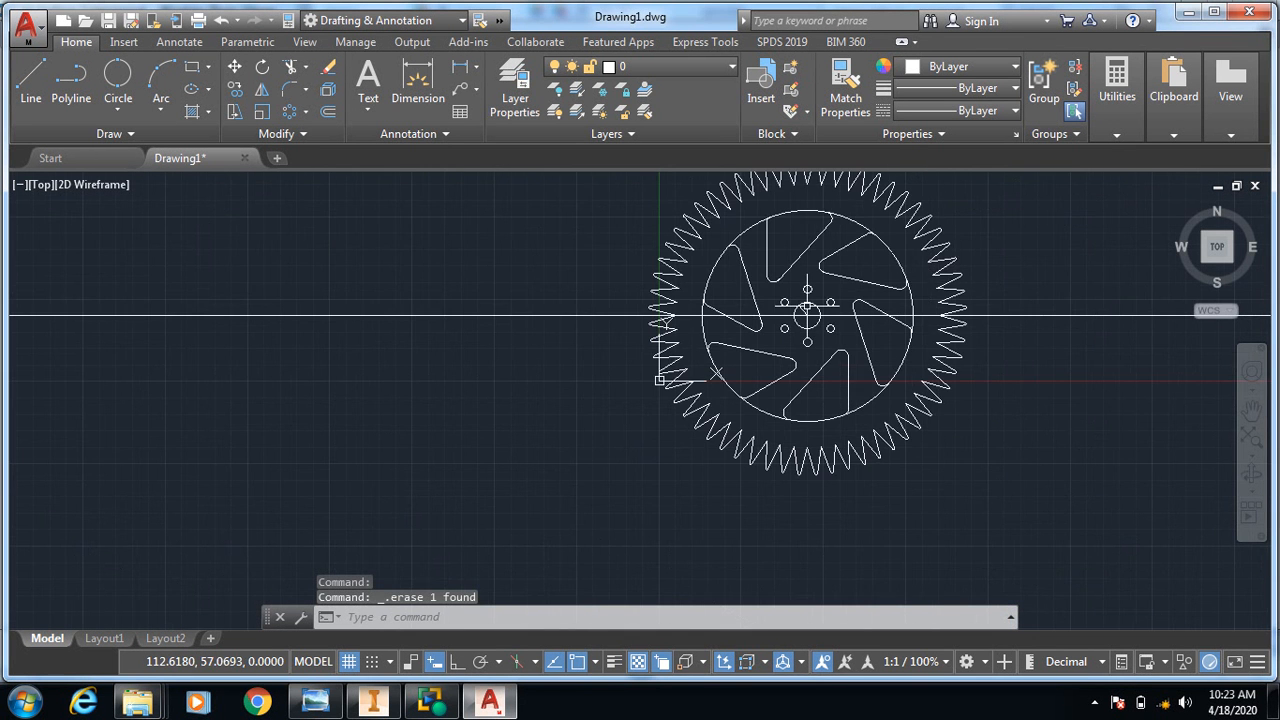
scroll(806, 307, "up", 4)
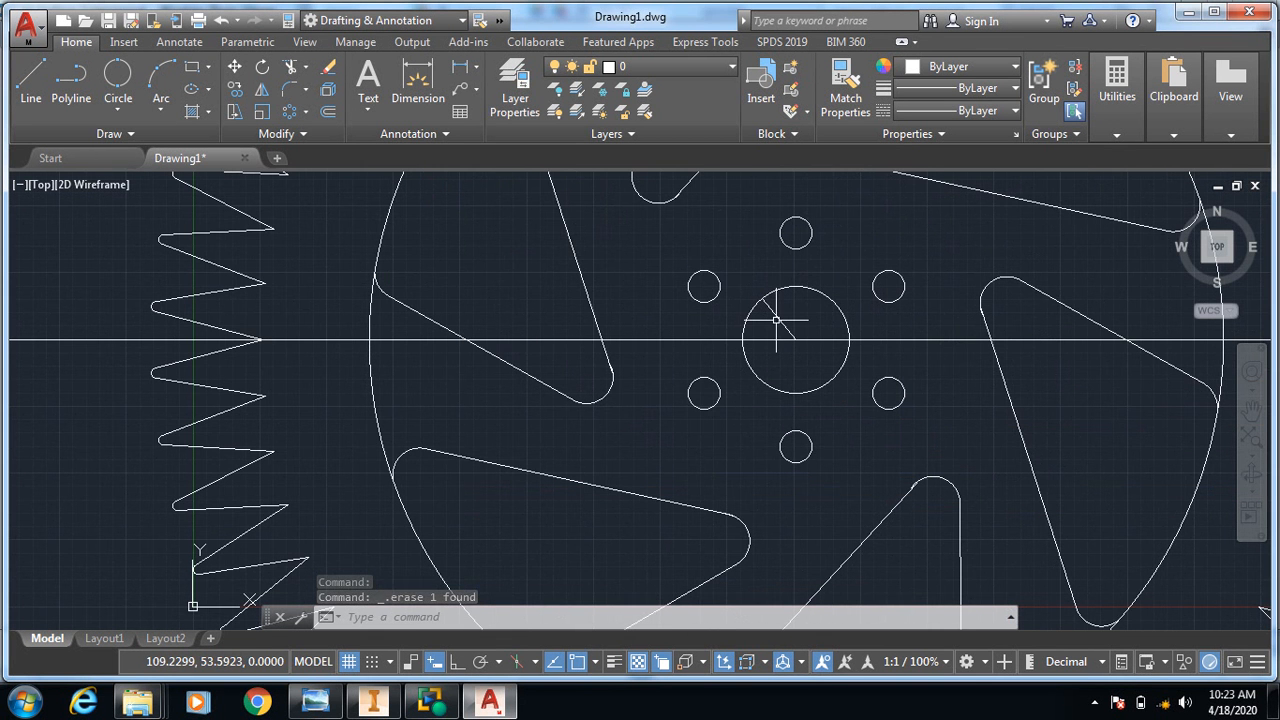
left_click(779, 316)
key("Delete")
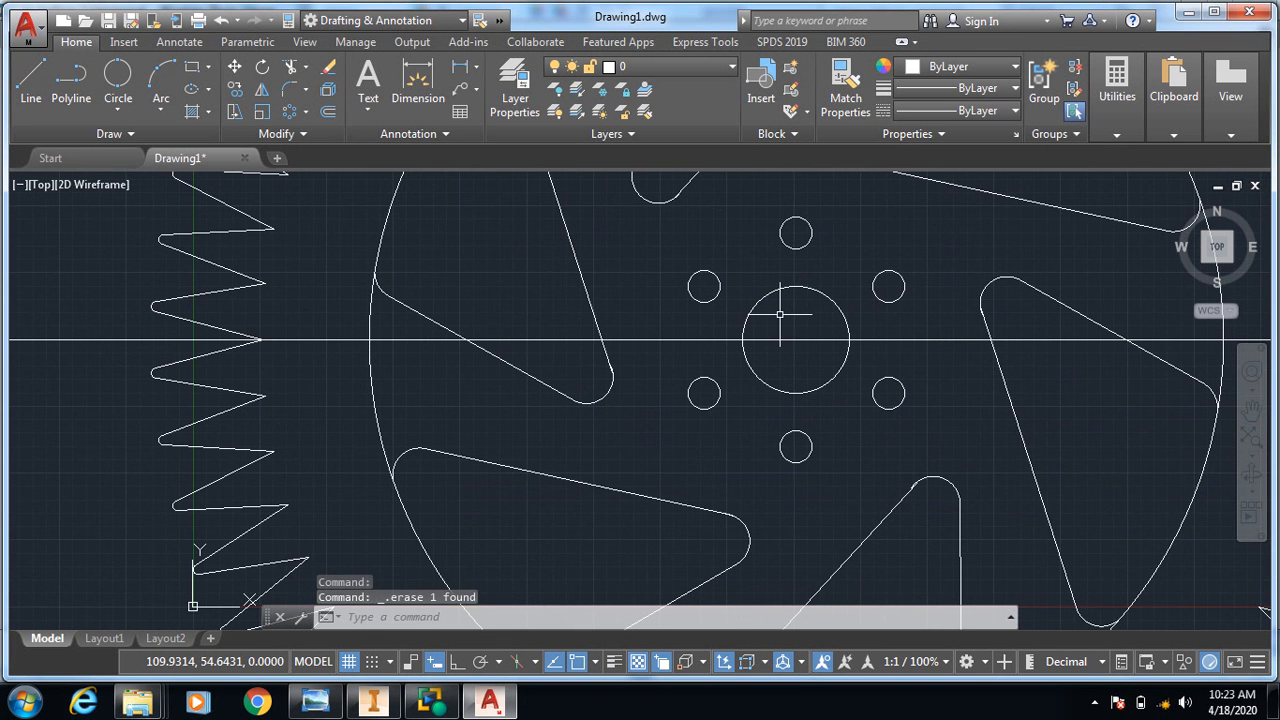
left_click(816, 340)
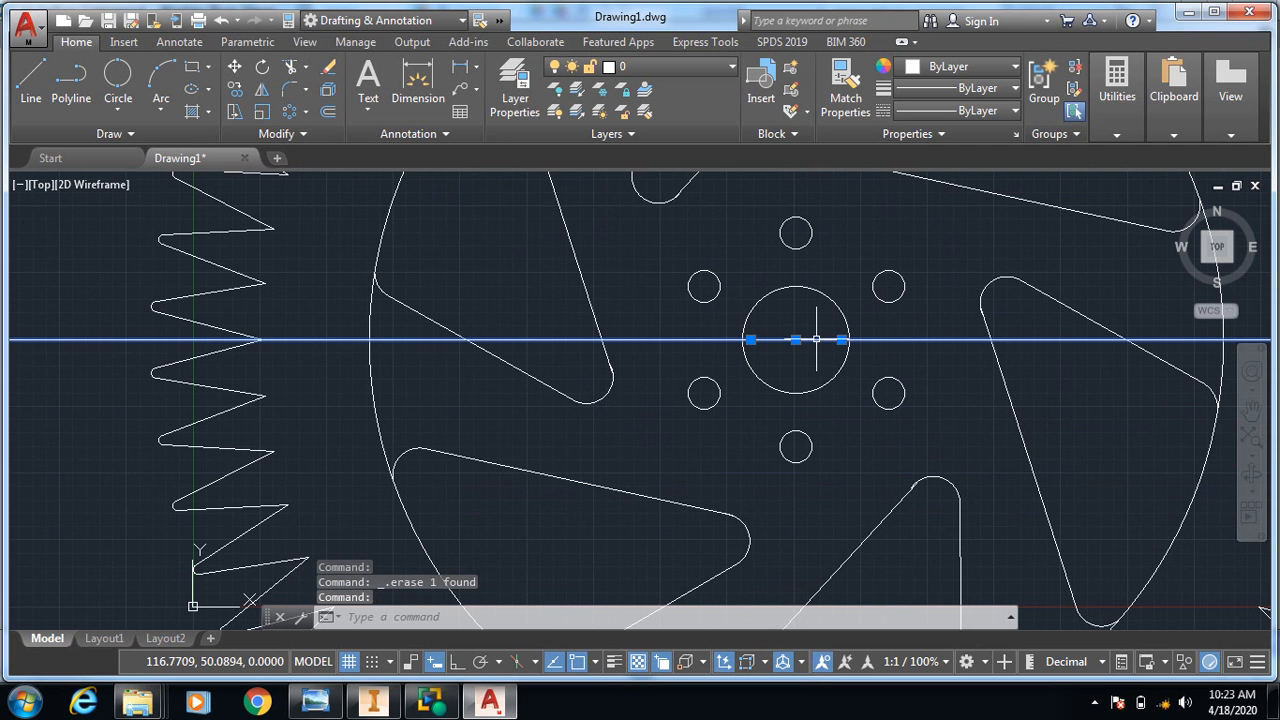
key("Delete")
scroll(816, 340, "down", 2)
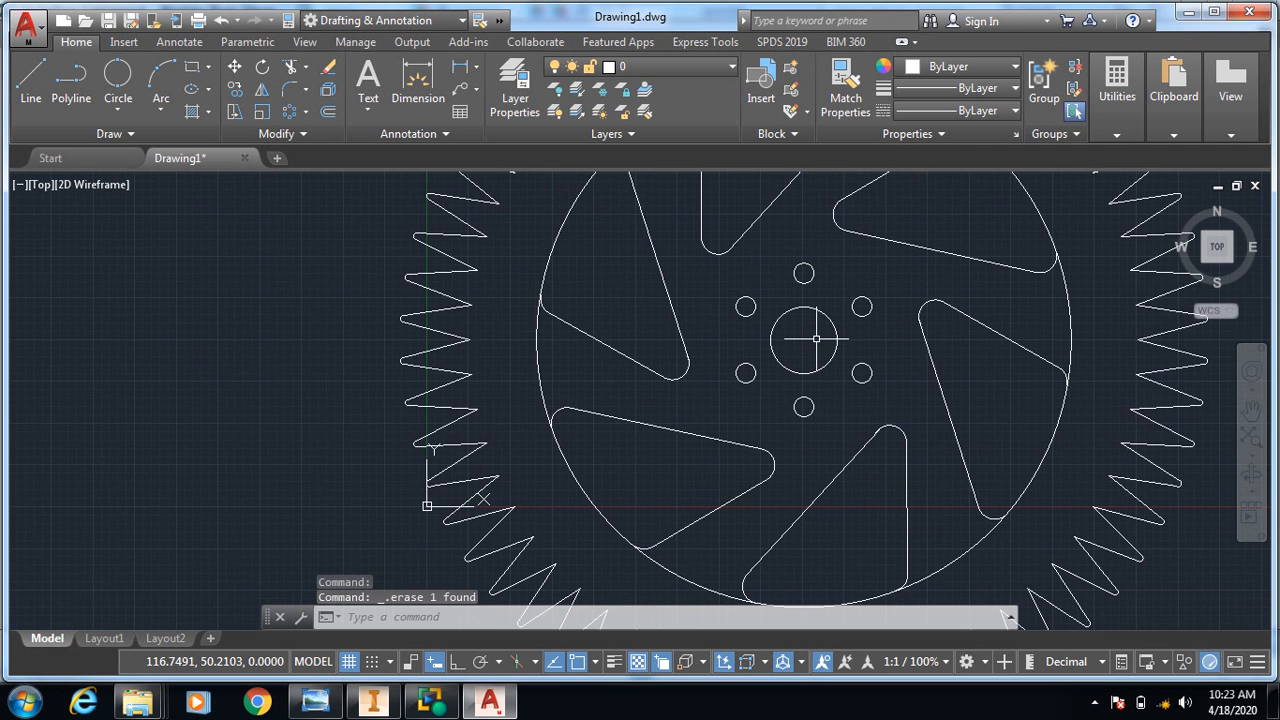
Try to join the polar-arrayed outer teeth into one continuous outline.
left_click(455, 322)
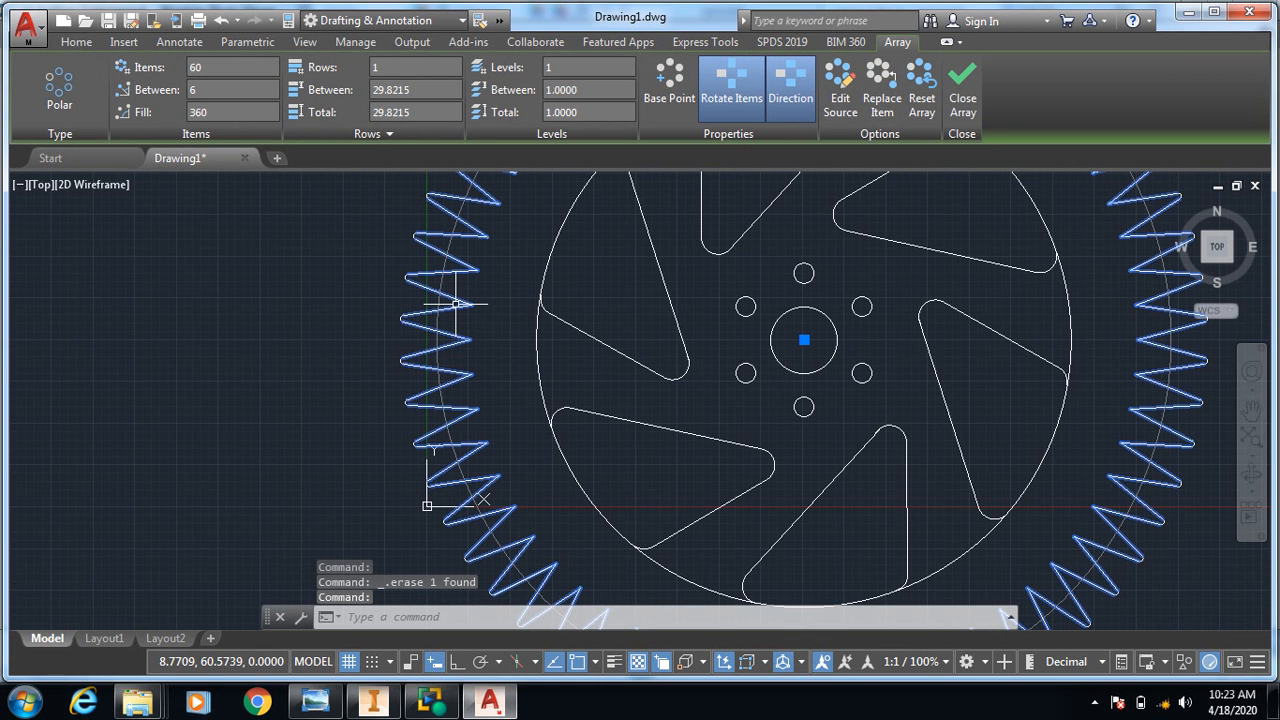
key("Escape")
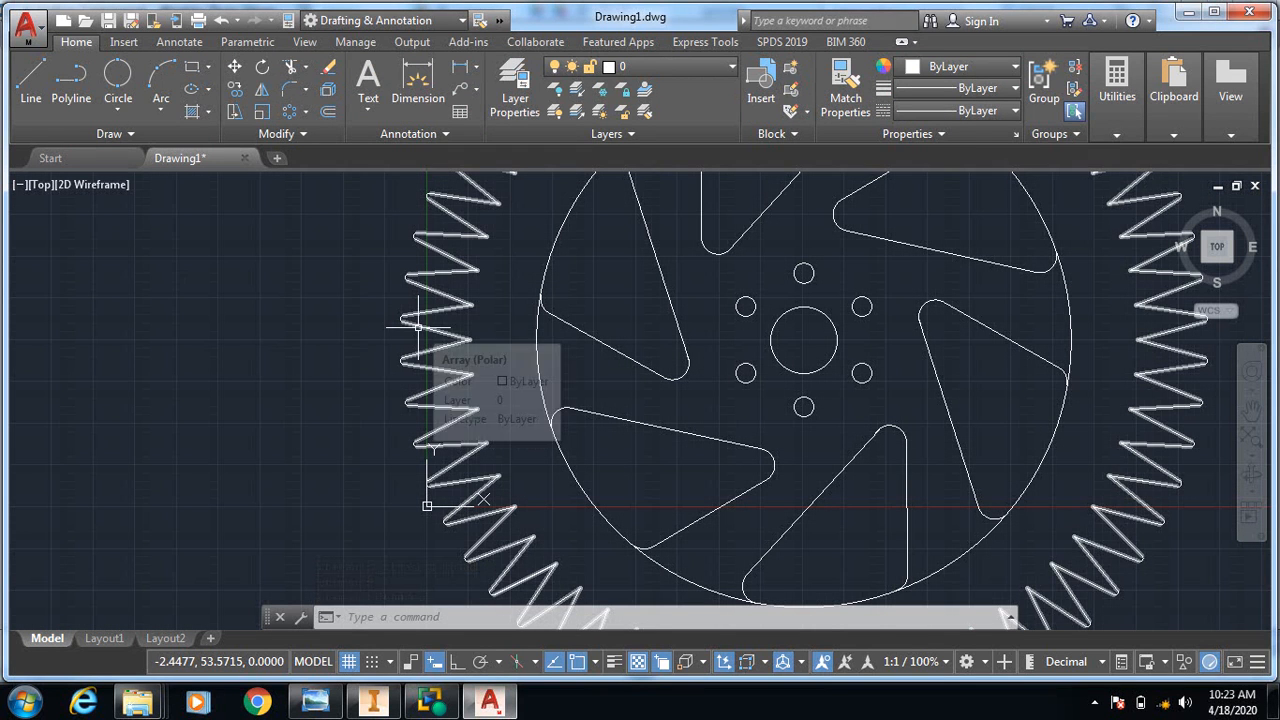
left_click(418, 323)
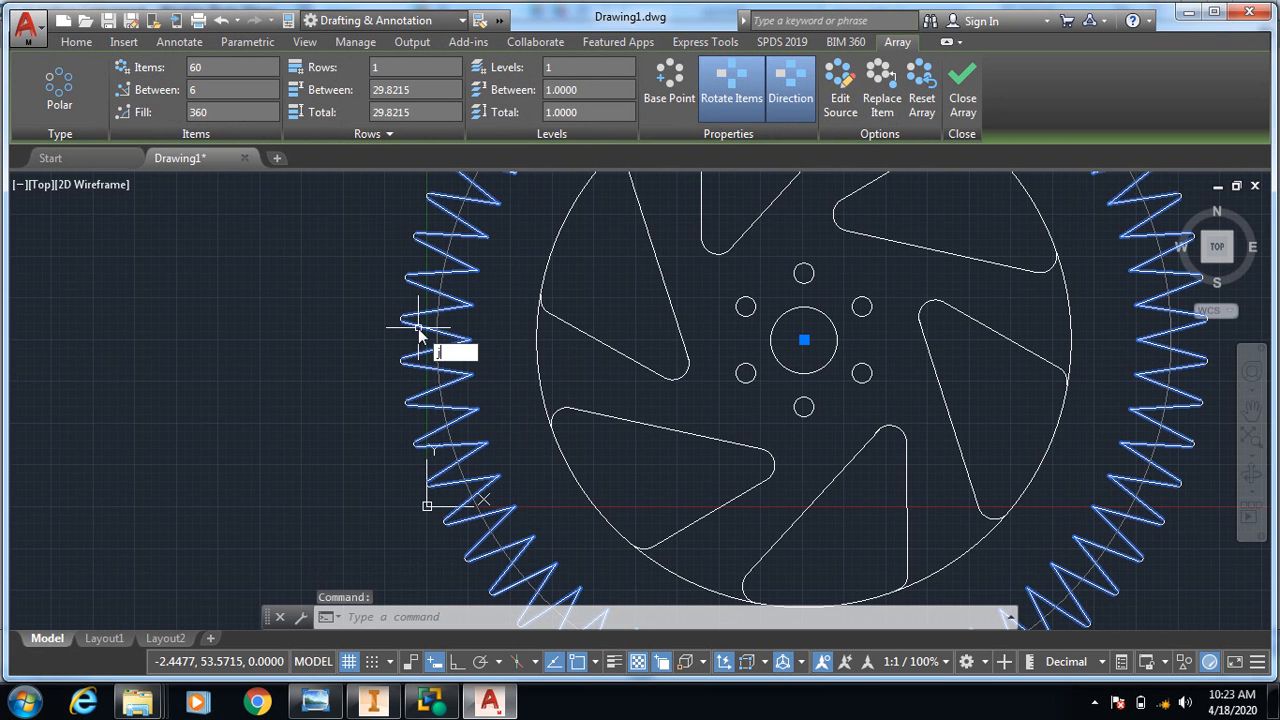
type("oi")
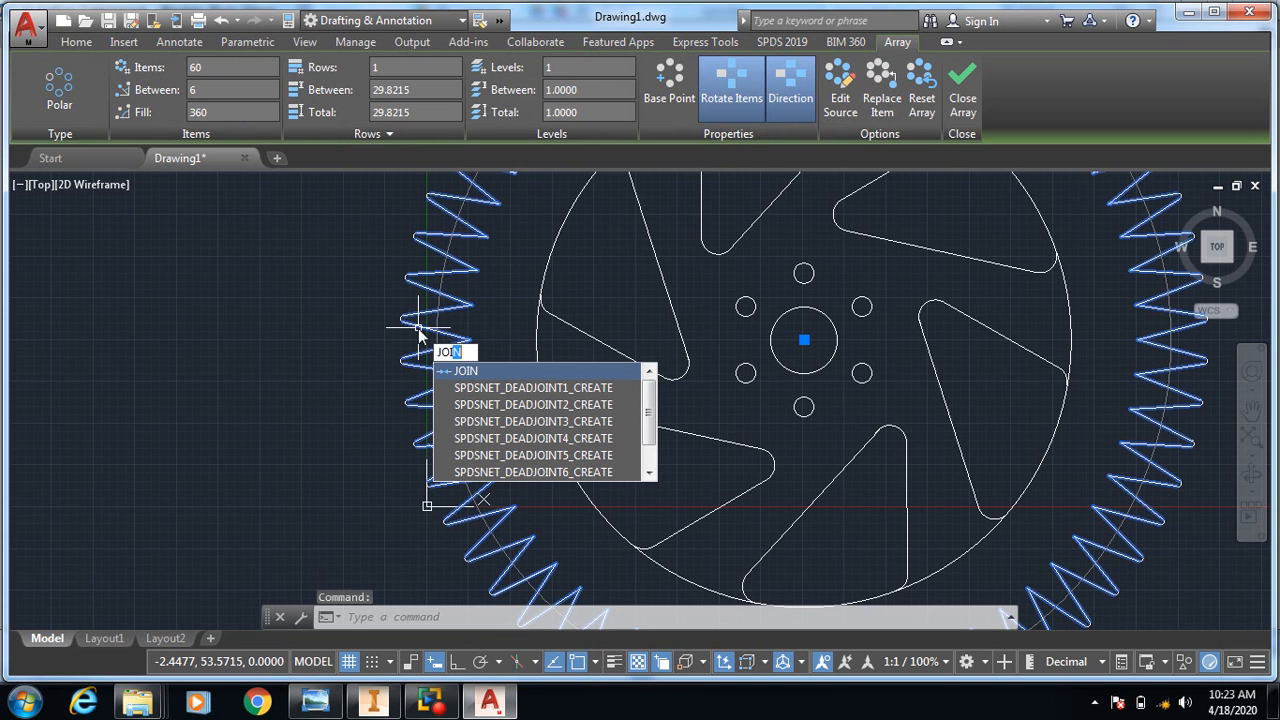
key("Return")
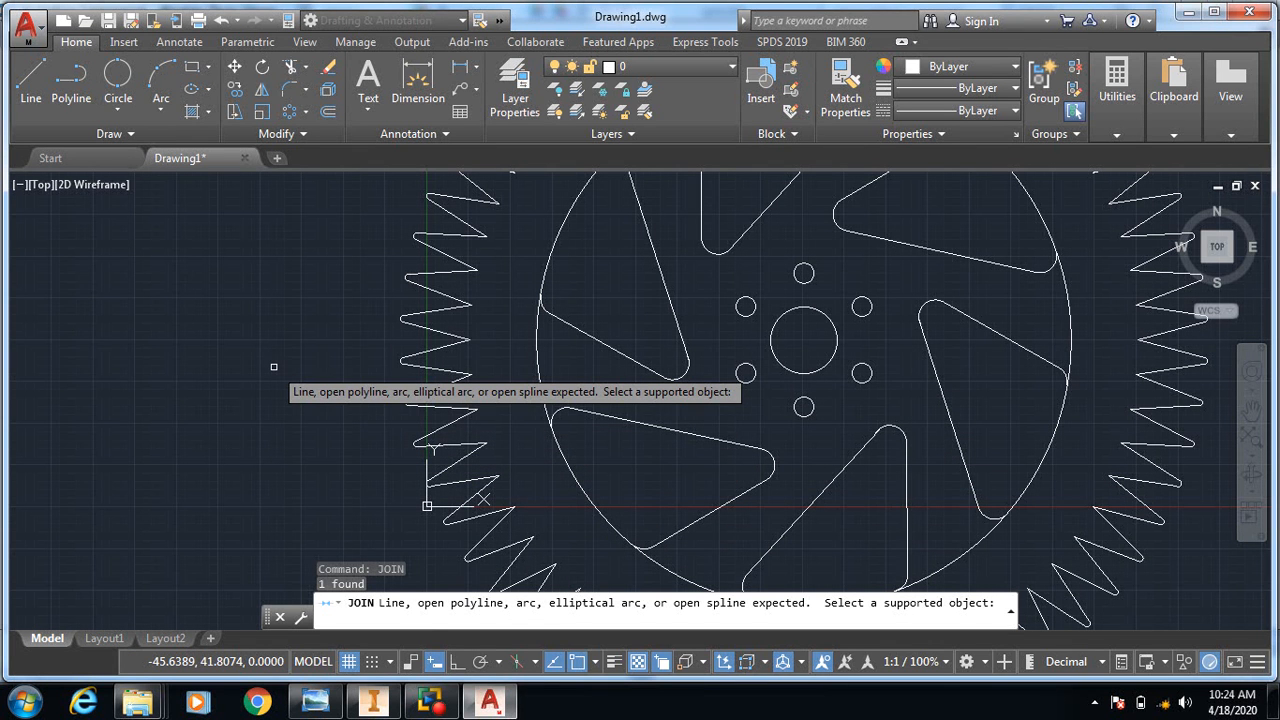
key("Escape")
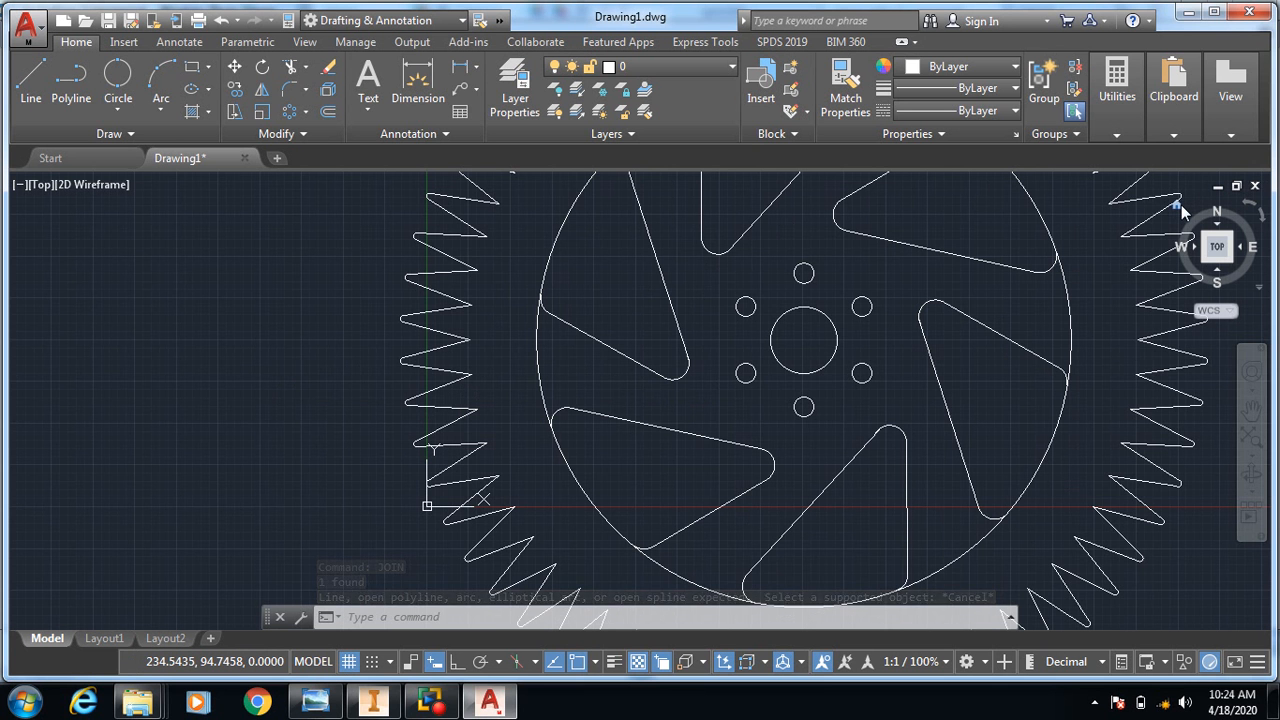
Show the drawing in the home isometric view and switch to the 3D Modeling workspace.
left_click(1181, 205)
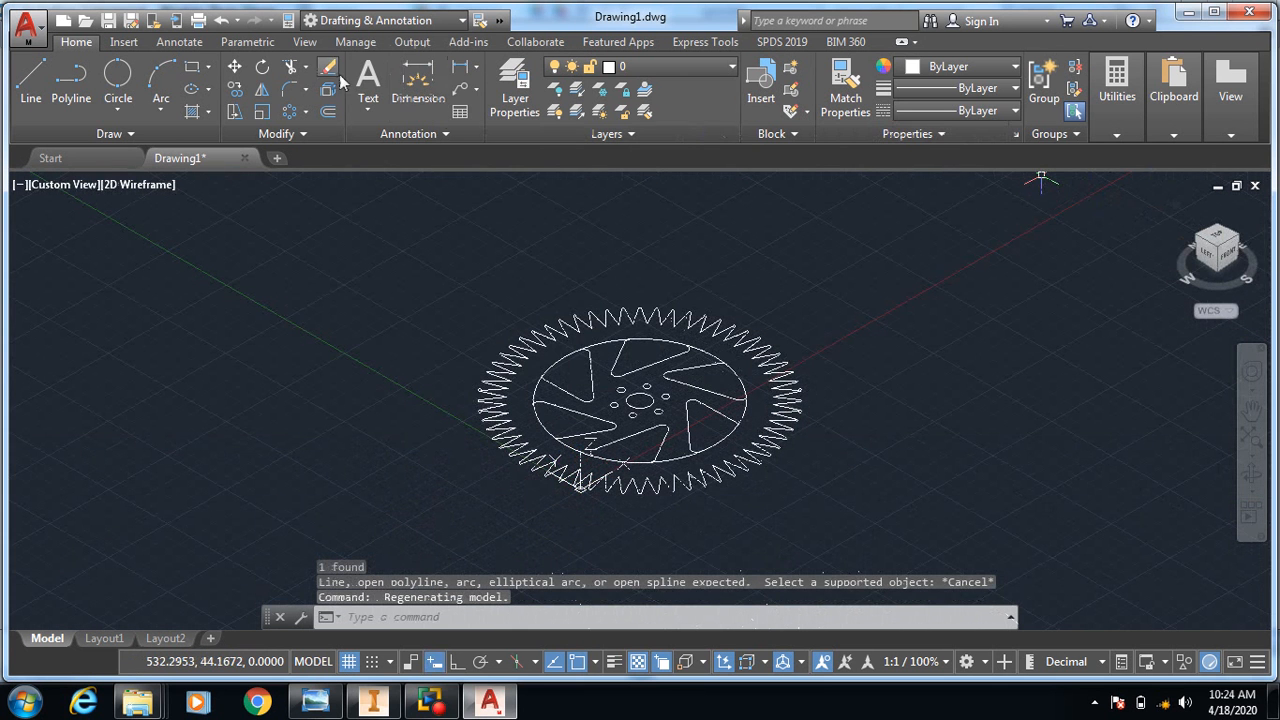
left_click(372, 20)
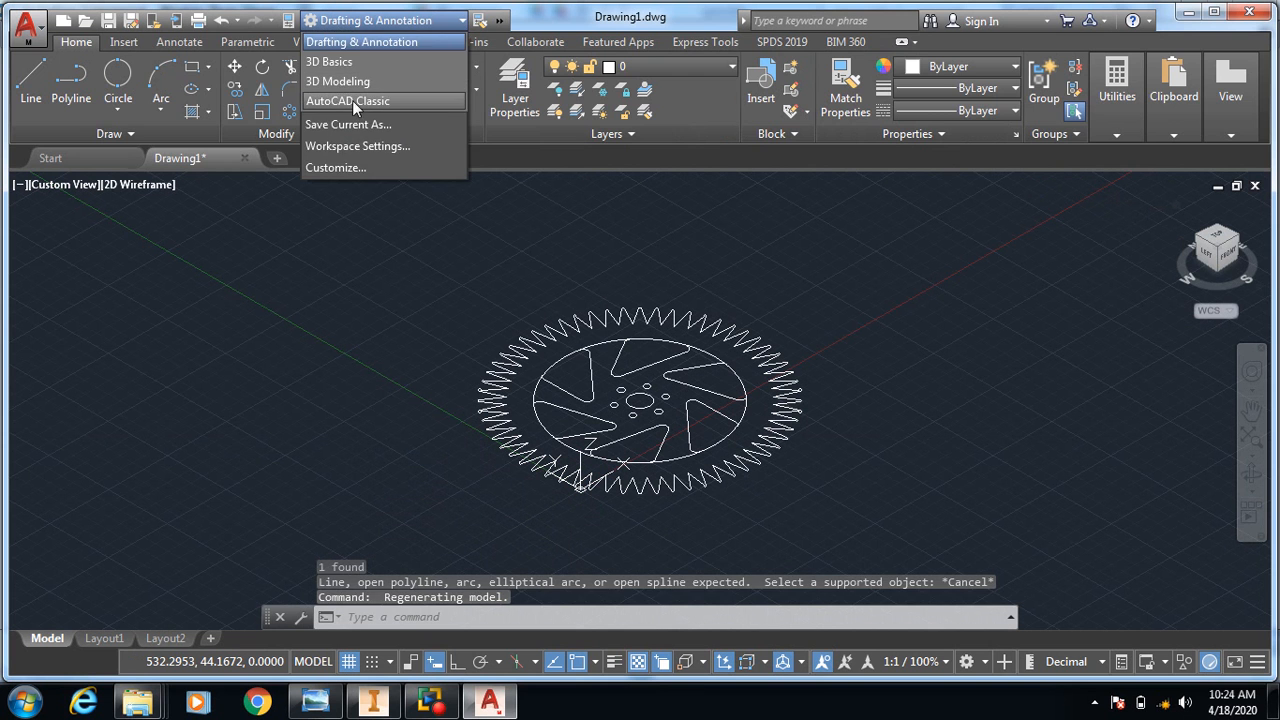
left_click(350, 81)
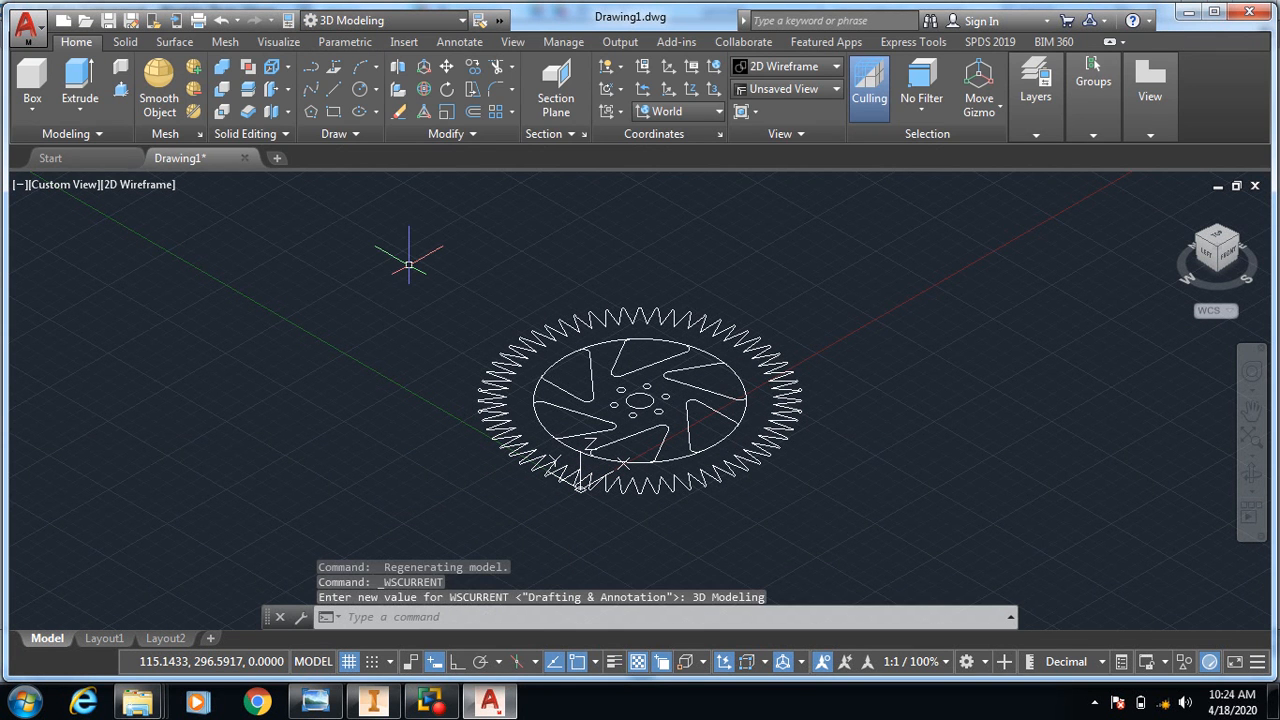
Try to press-pull the spoked area inside the large inner circle, around the holes and cutouts.
left_click(119, 89)
scroll(483, 318, "up", 4)
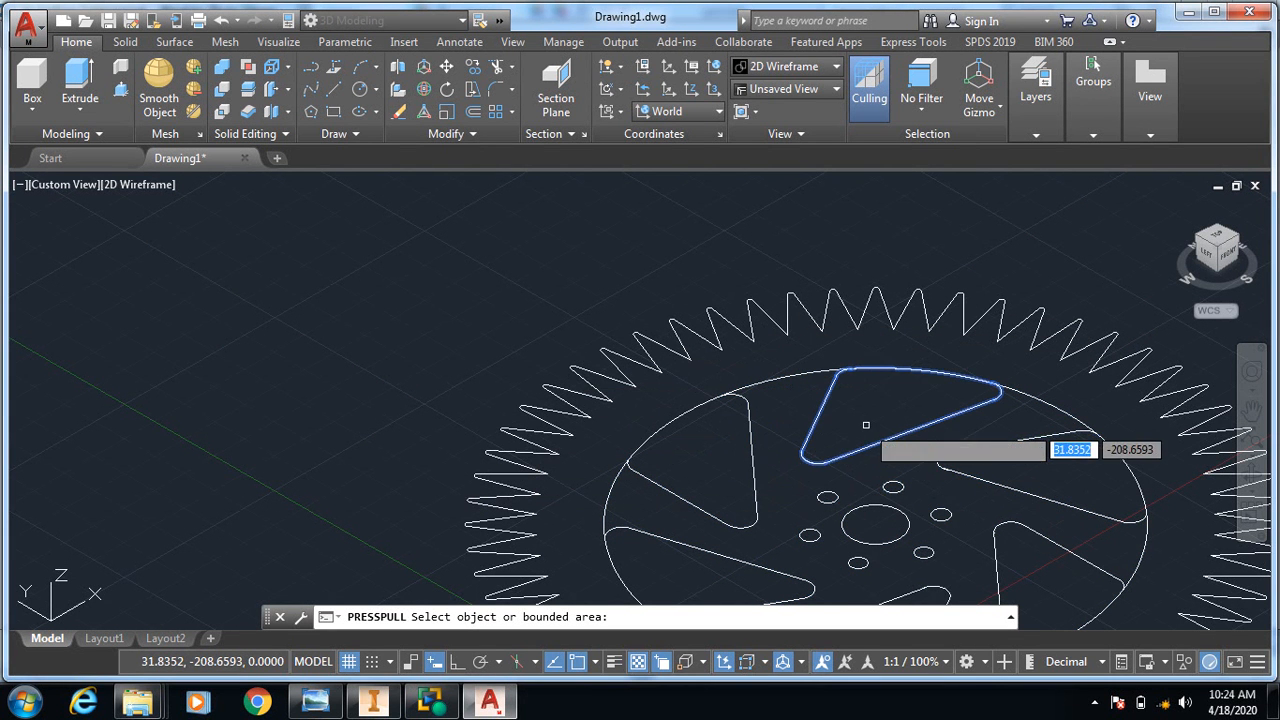
left_click(777, 436)
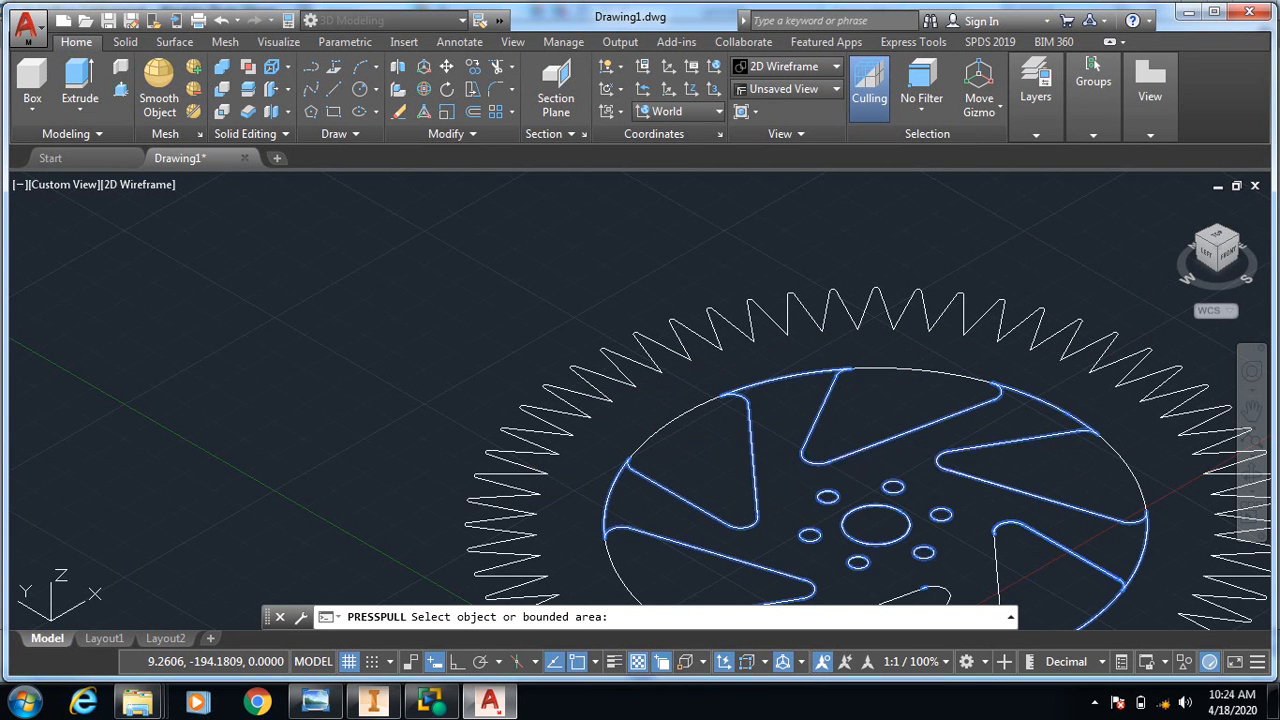
scroll(777, 436, "down", 4)
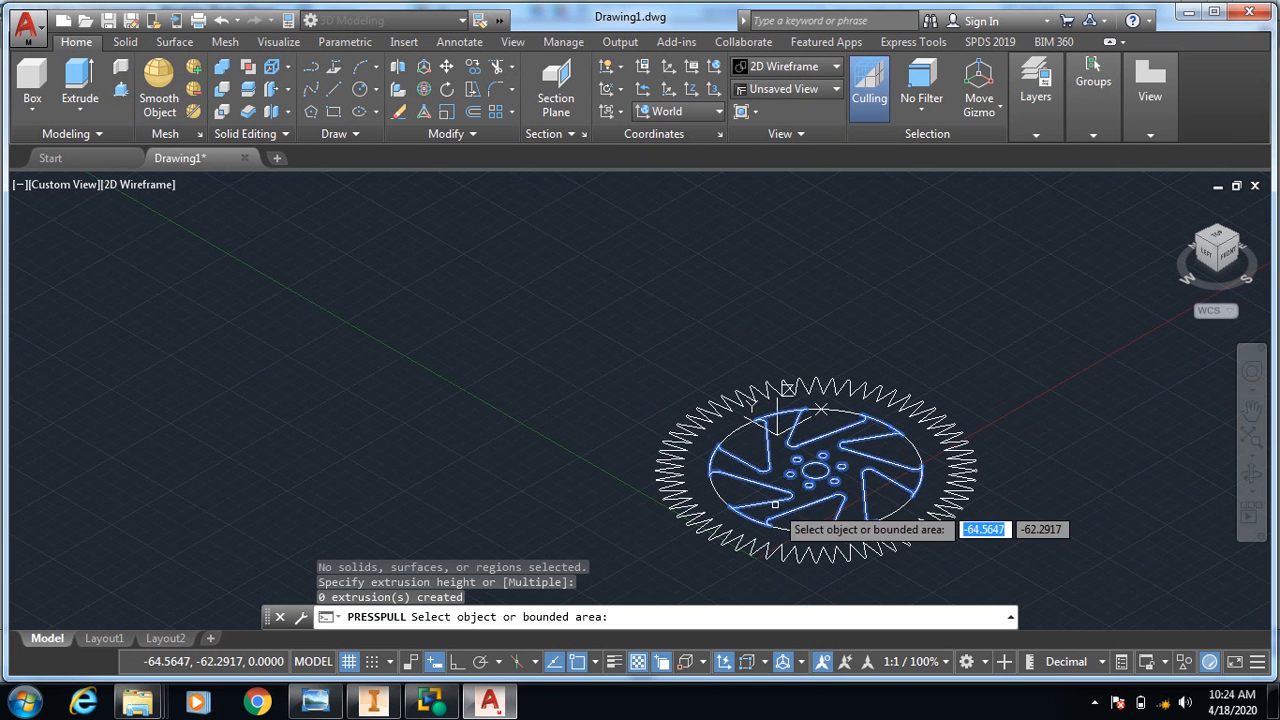
key("Return")
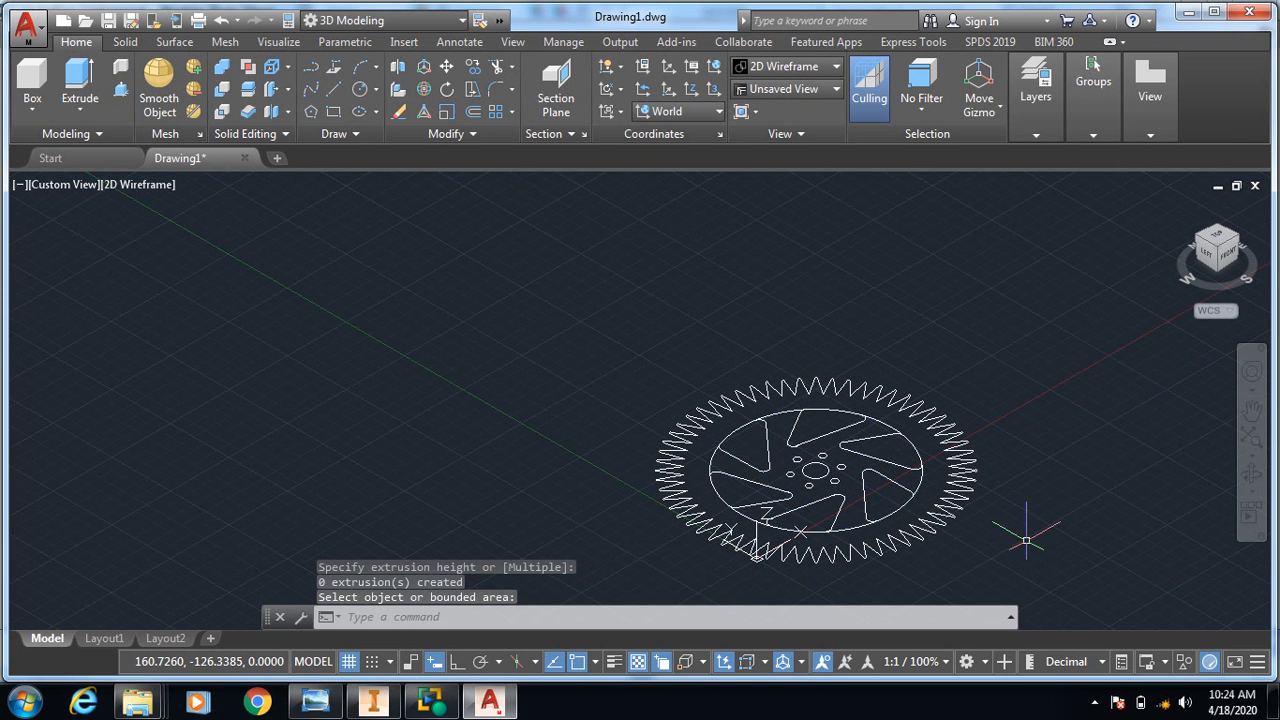
scroll(850, 595, "up", 4)
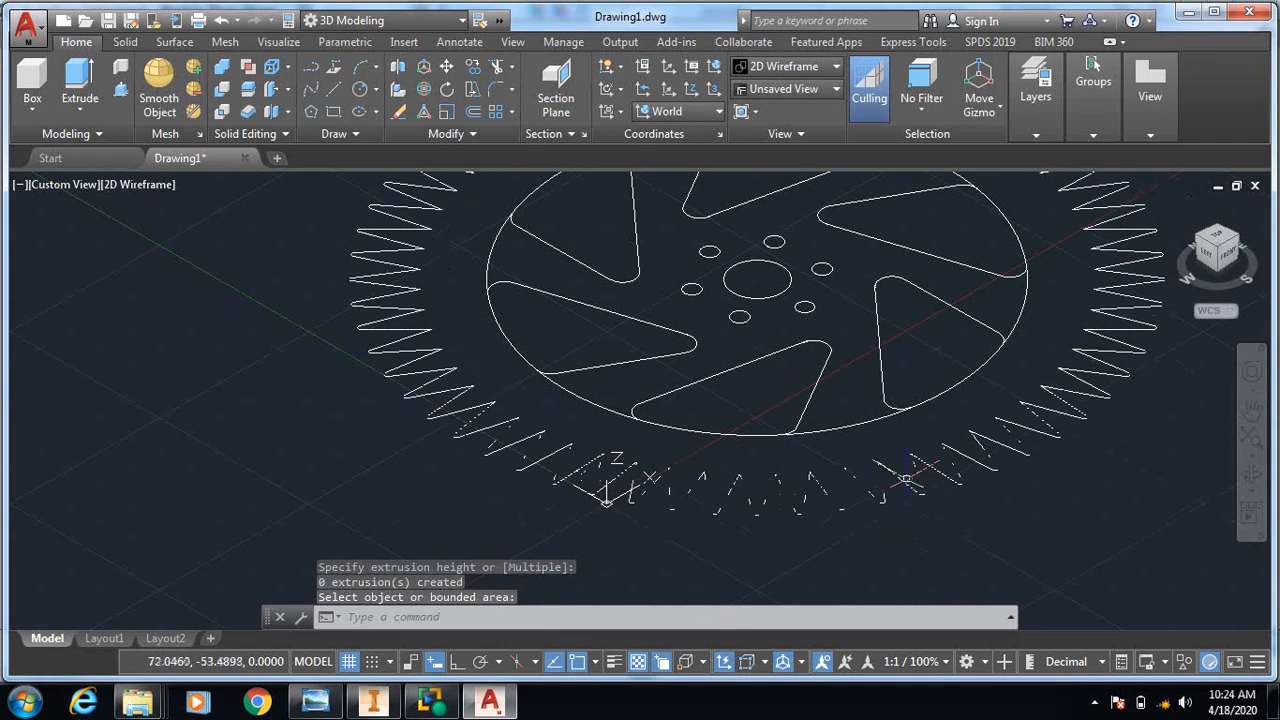
left_click(903, 486)
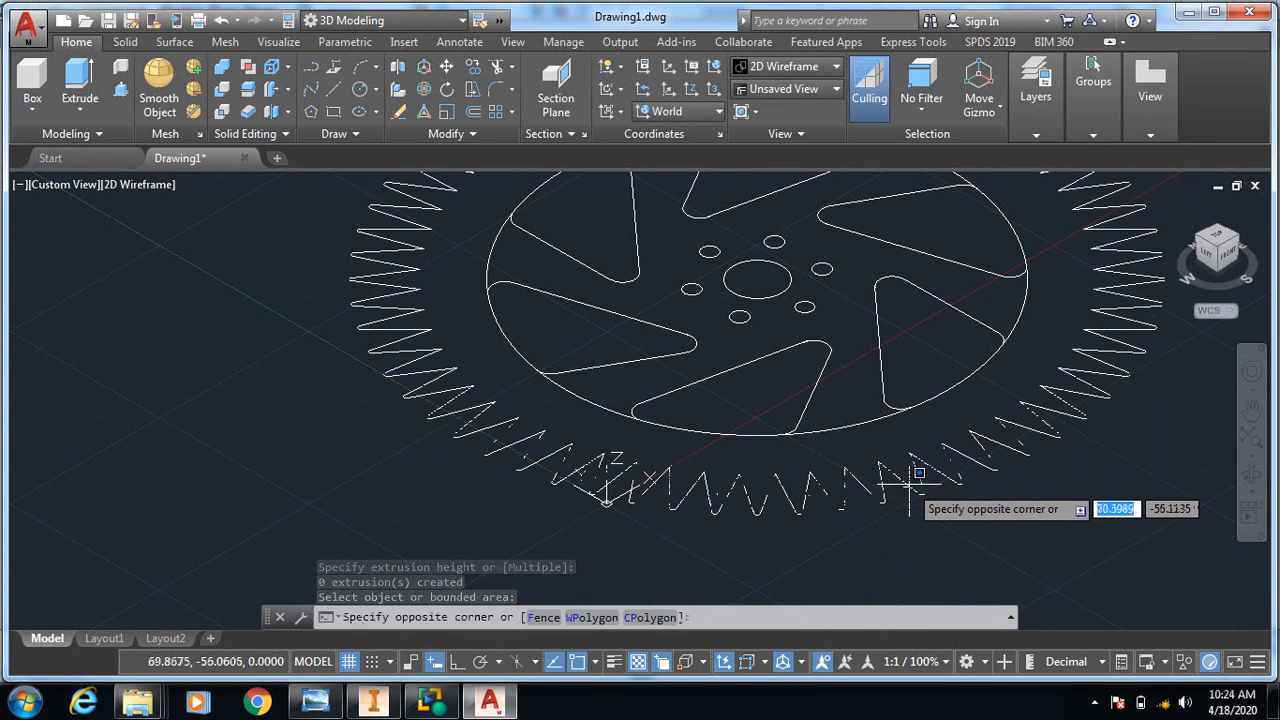
left_click(913, 462)
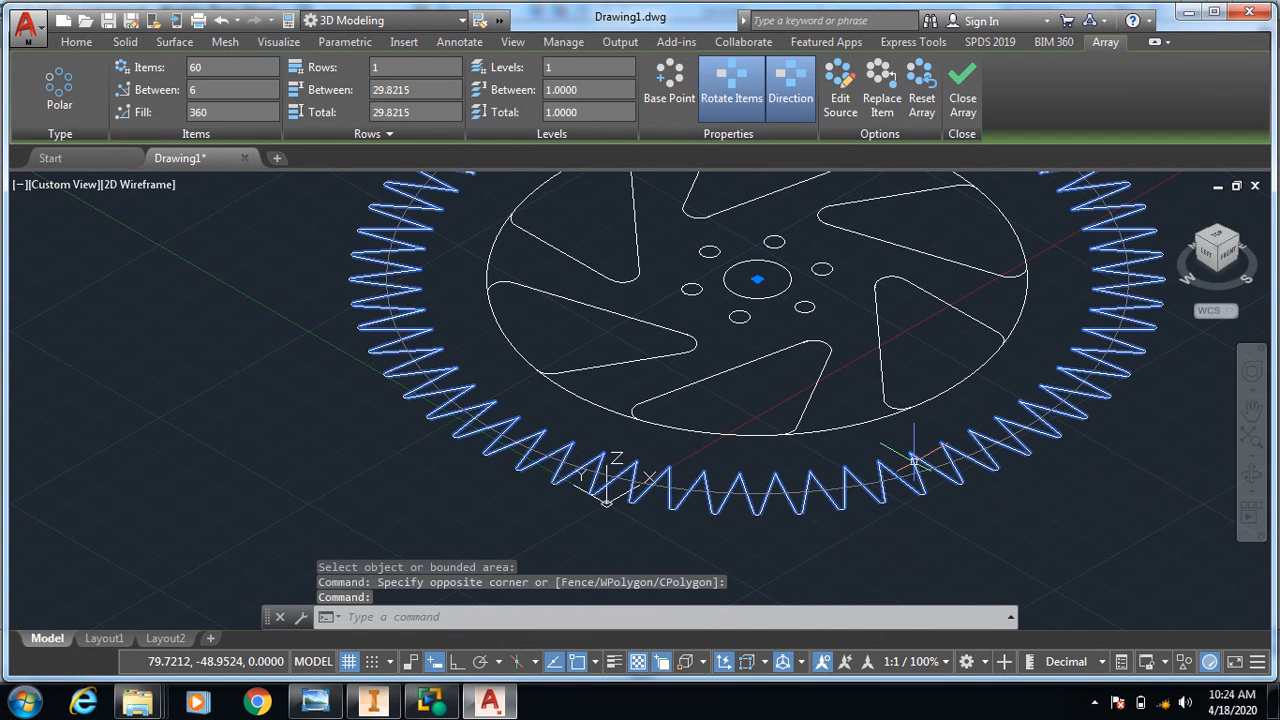
right_click(914, 467)
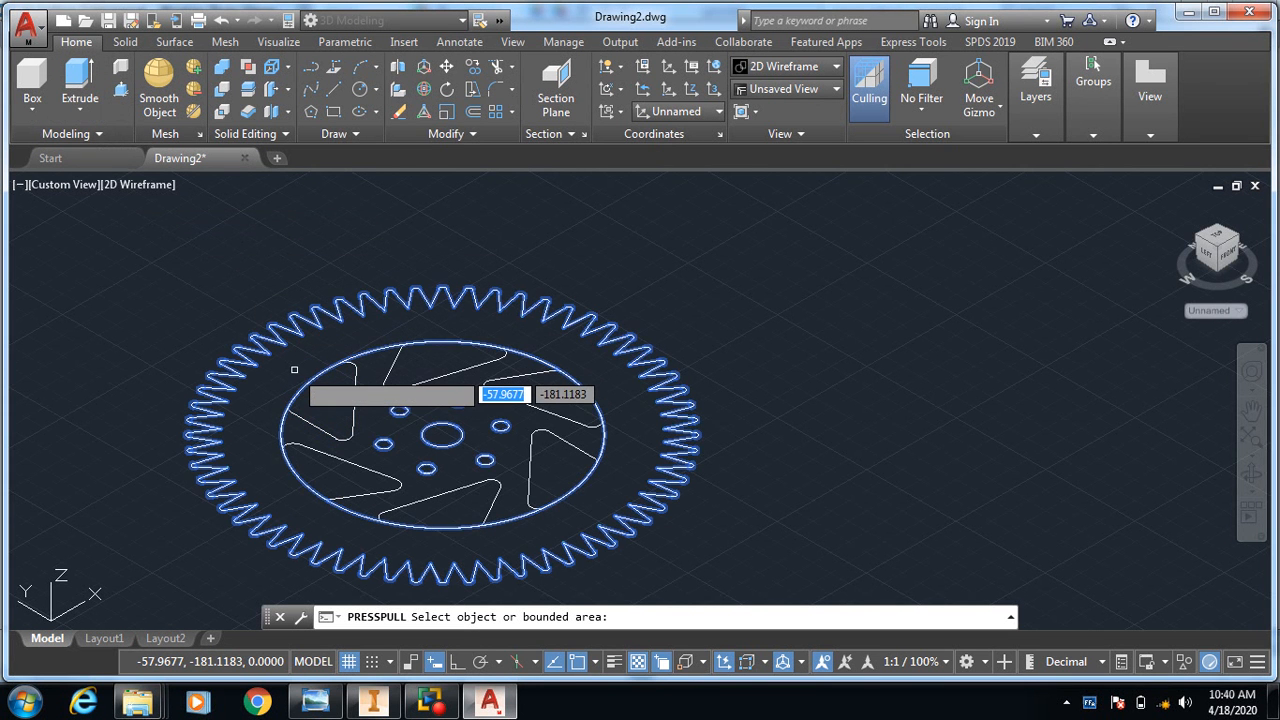
Press-pull the ring area between the toothed outline and the large inner circle to a height of 8.
left_click(294, 369)
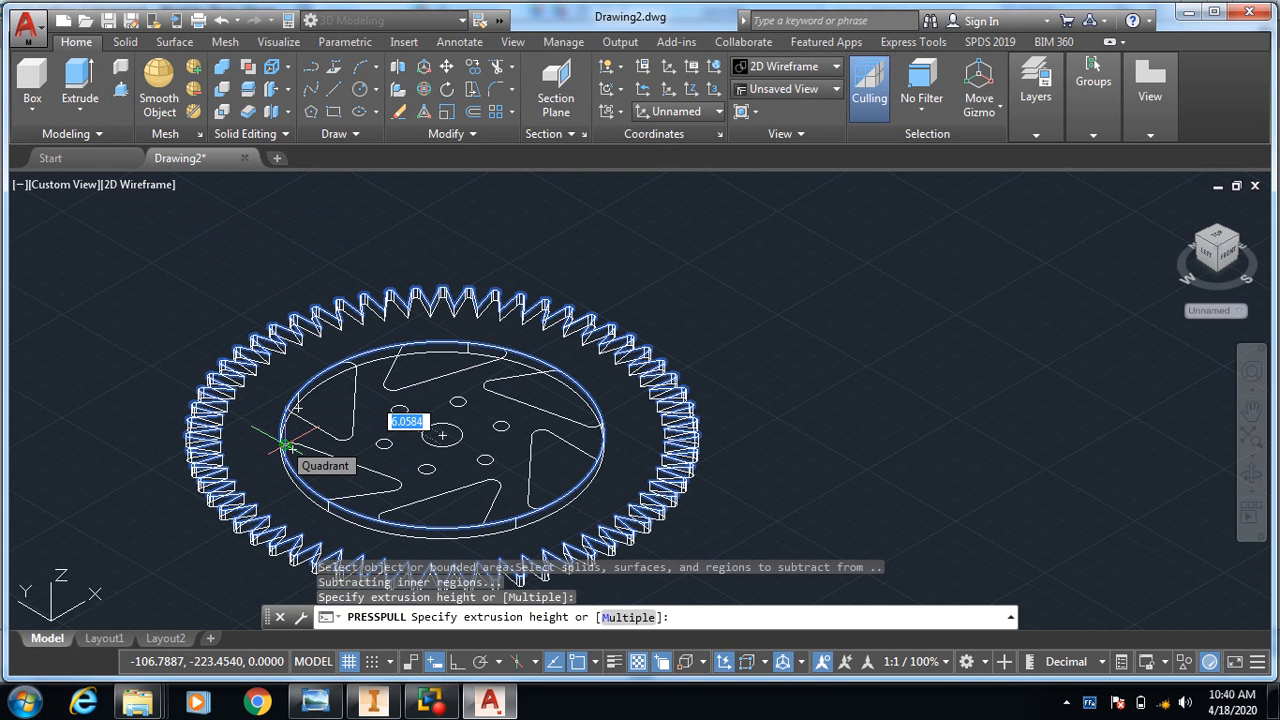
type("8")
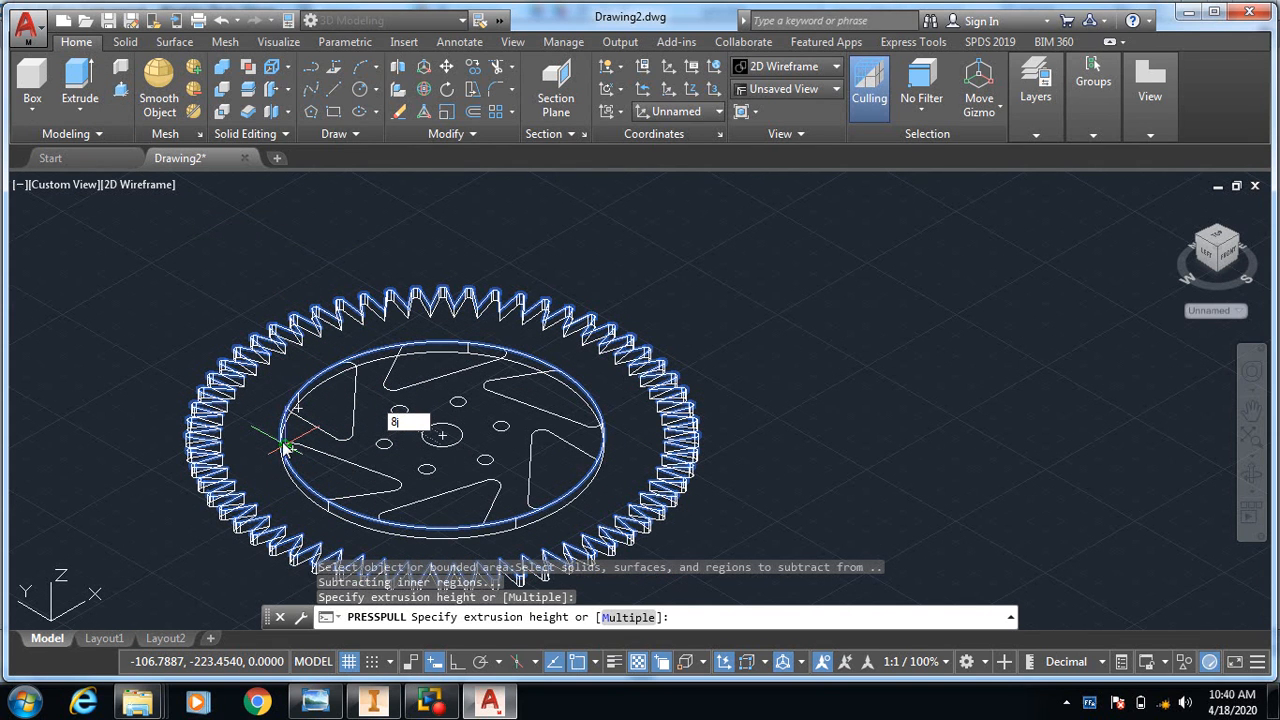
key("Return")
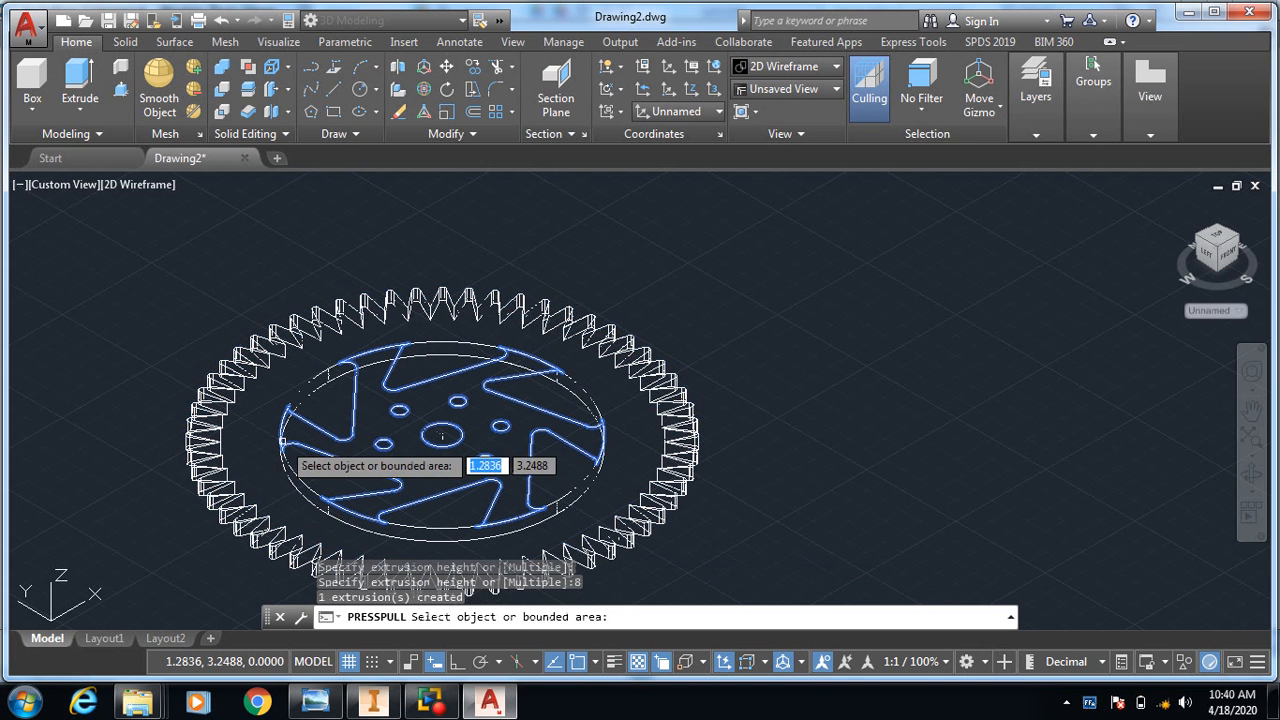
Press-pull the spoked area around the holes and triangular cutouts to a height of 8 and end the command.
left_click(310, 442)
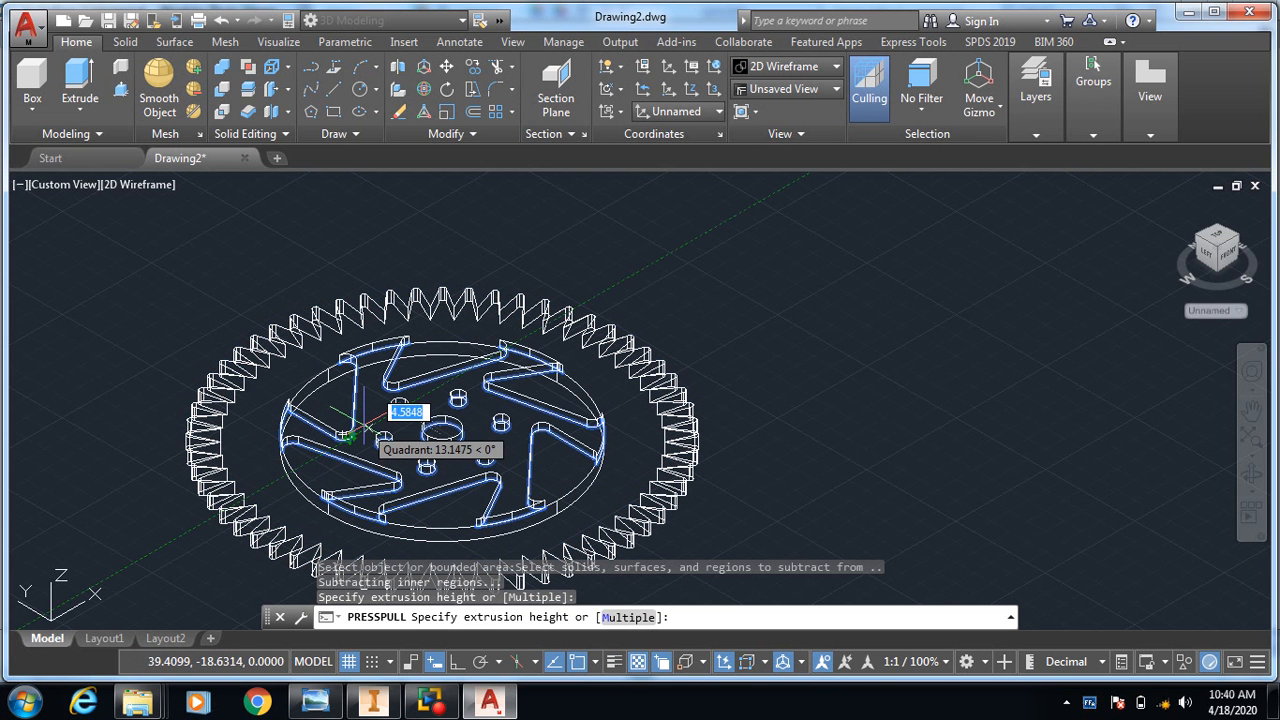
type("8")
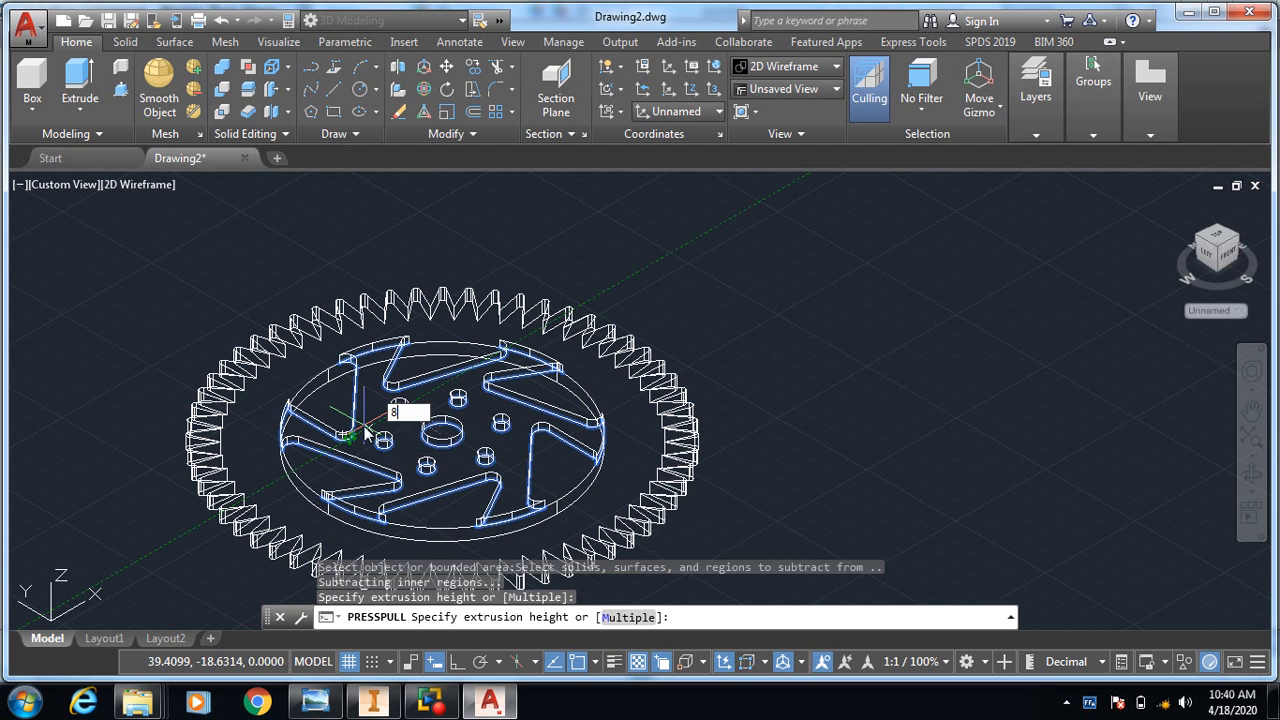
key("Return")
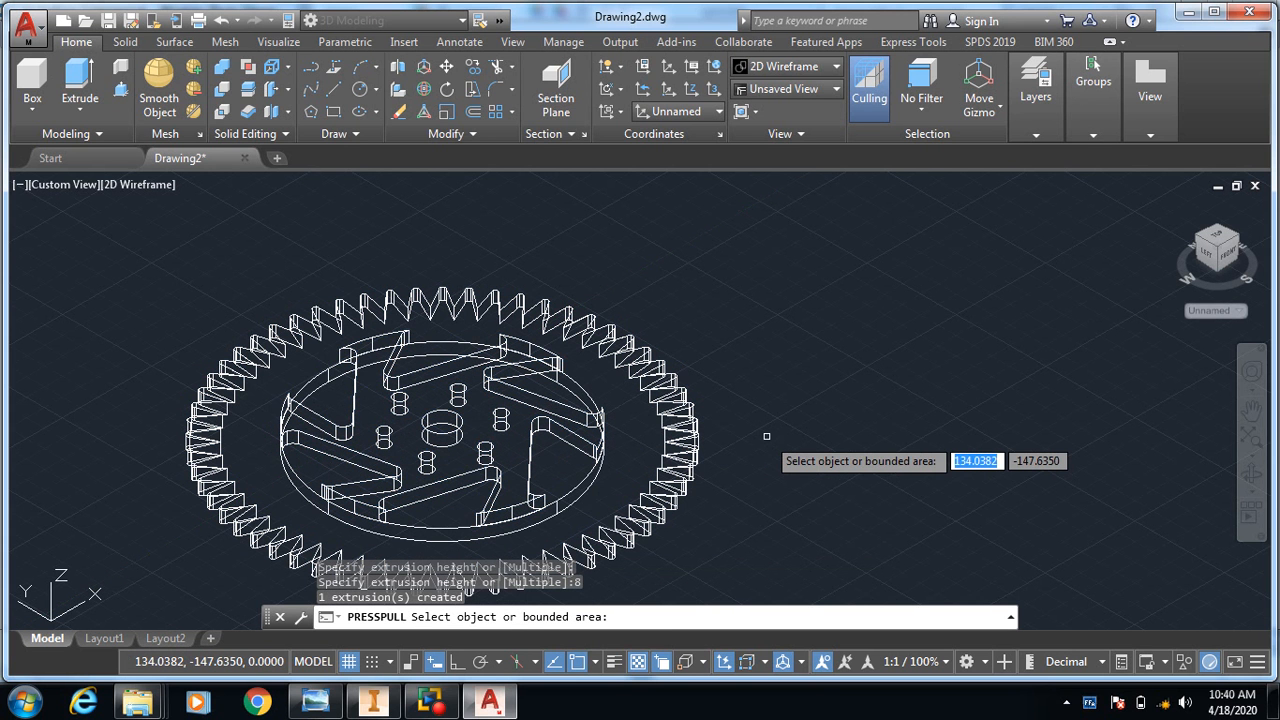
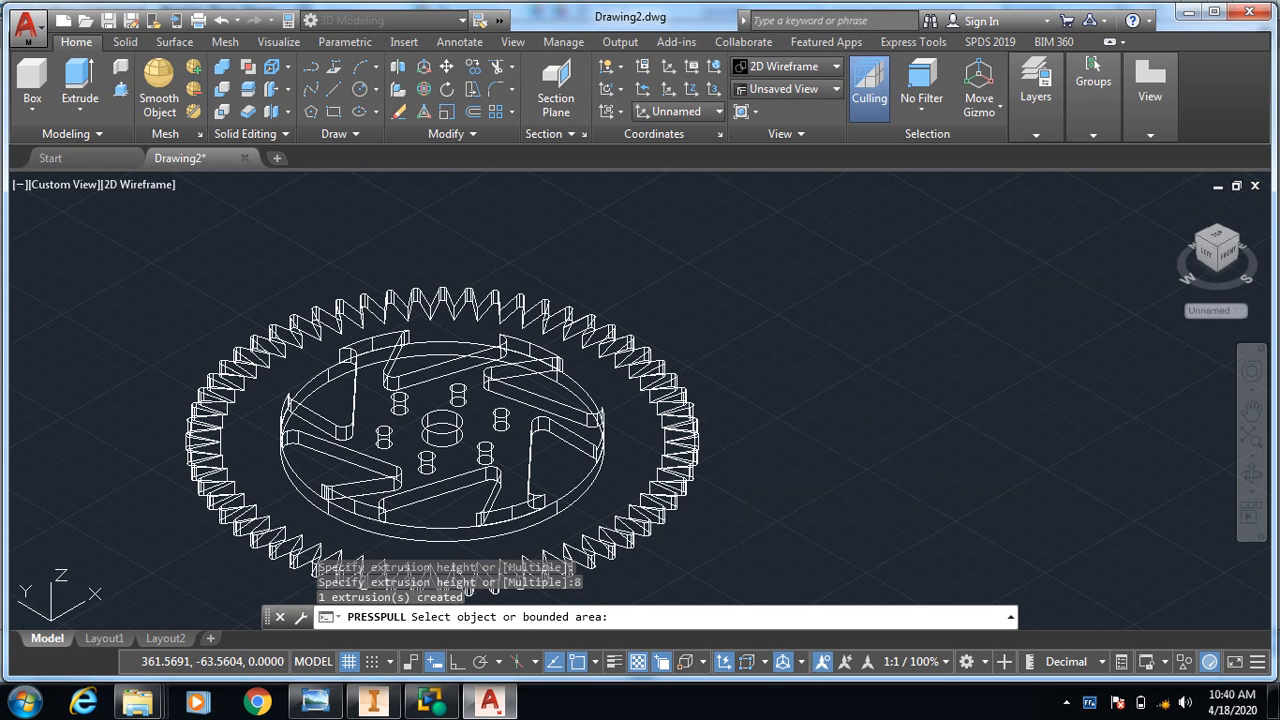
key("Escape")
key("Escape")
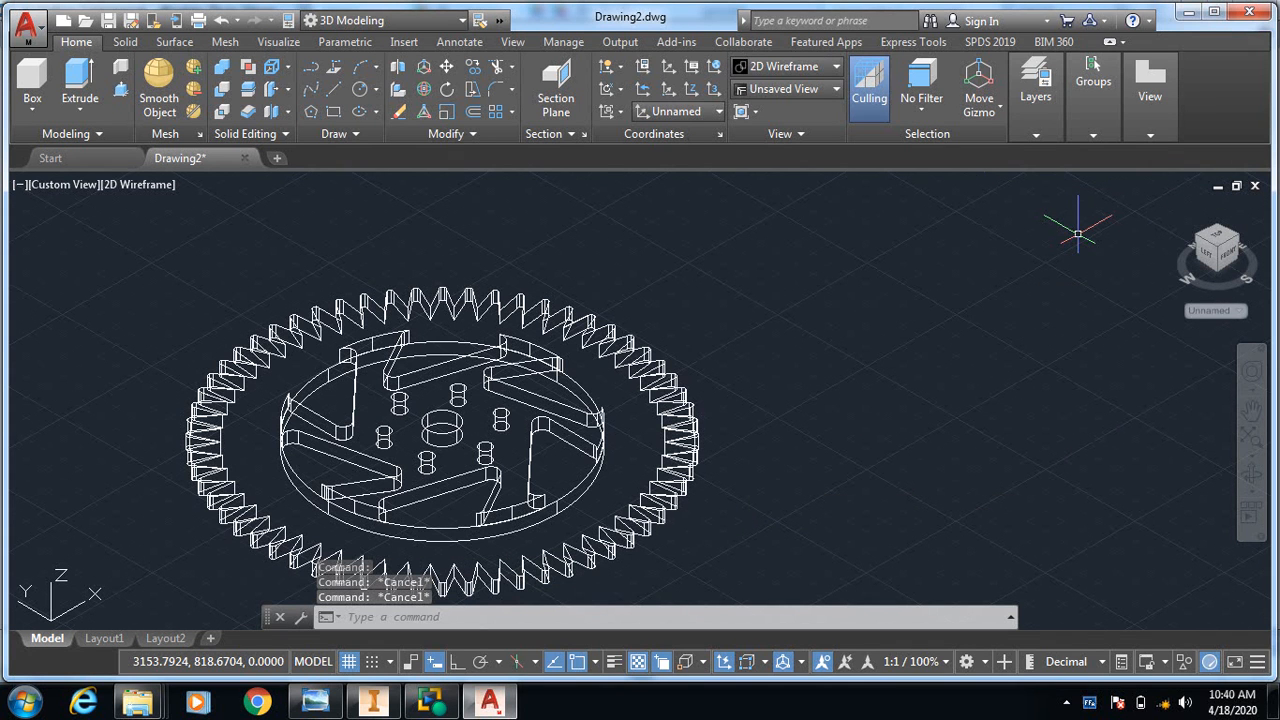
Display the model in the Shades of Gray visual style and inspect the teeth, cutouts and hub holes.
left_click(788, 67)
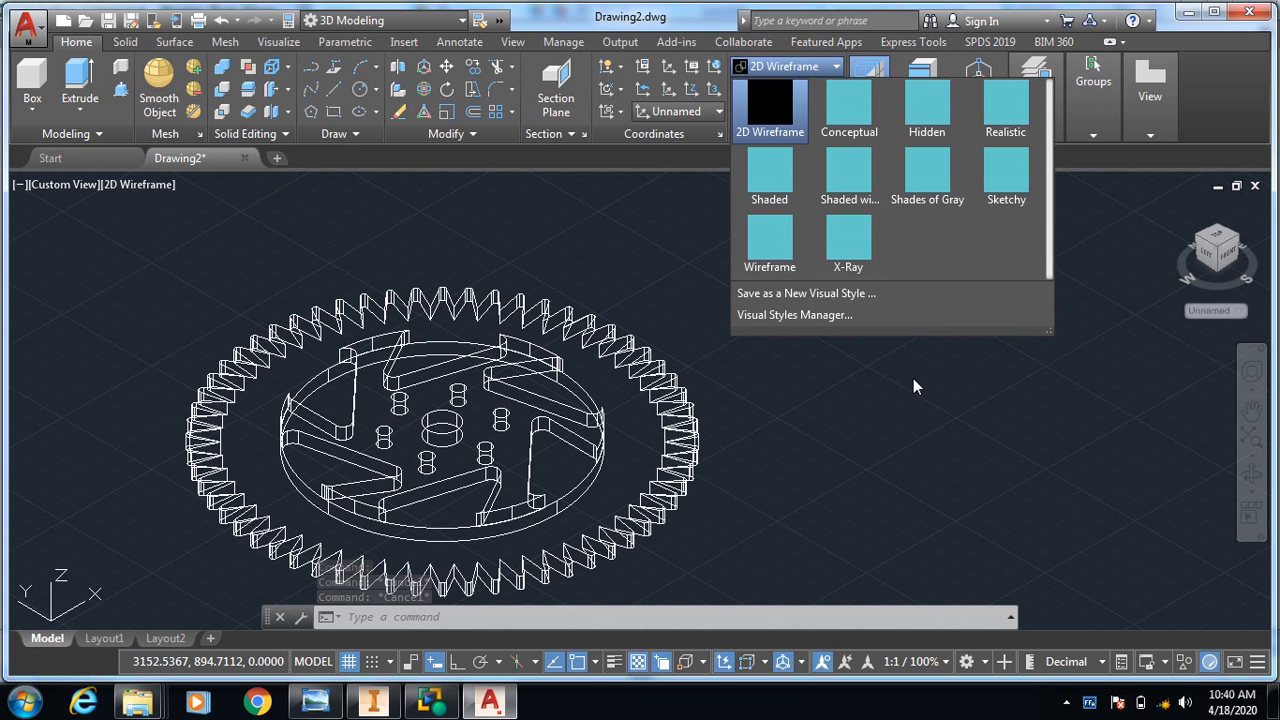
left_click(921, 184)
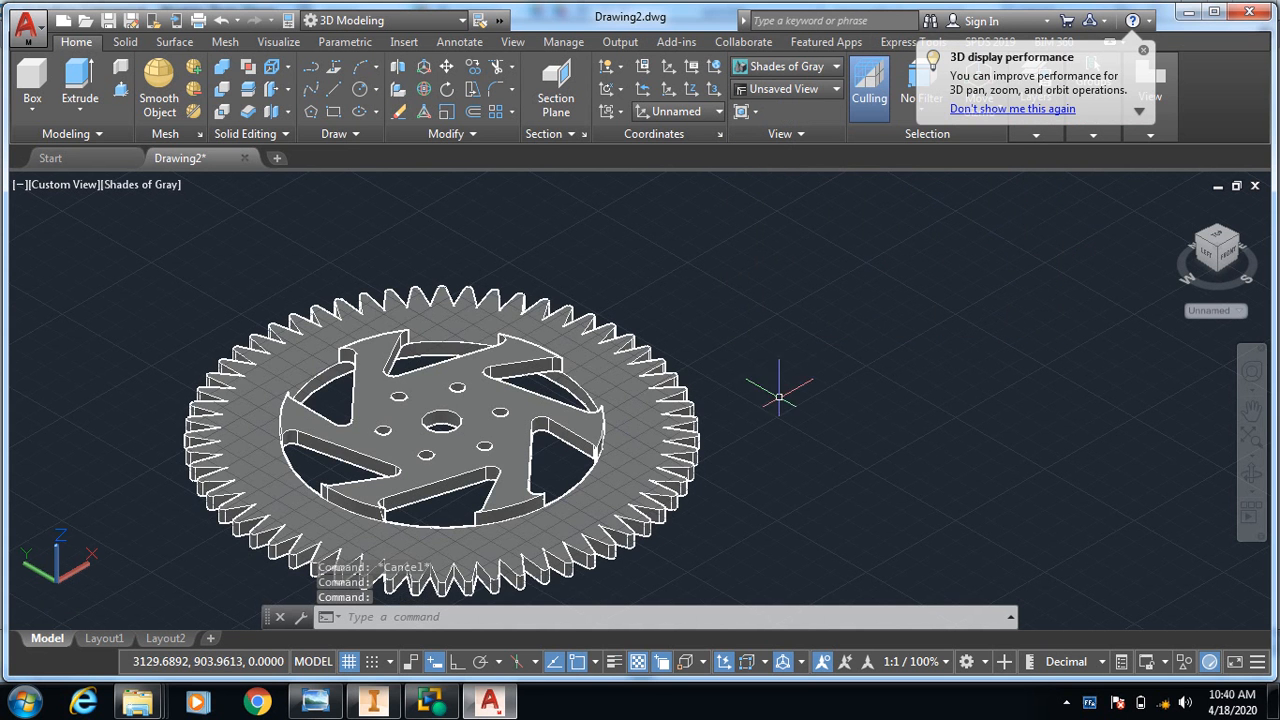
scroll(395, 513, "up", 5)
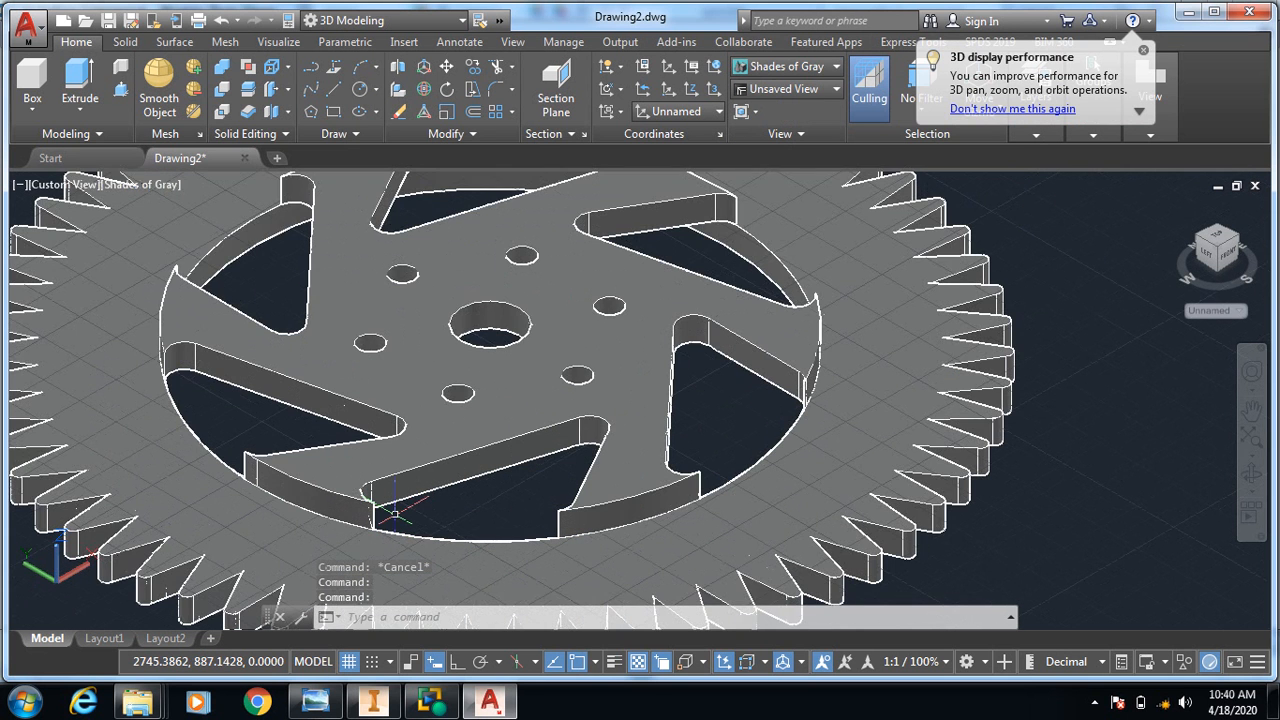
scroll(405, 465, "down", 6)
scroll(370, 410, "up", 5)
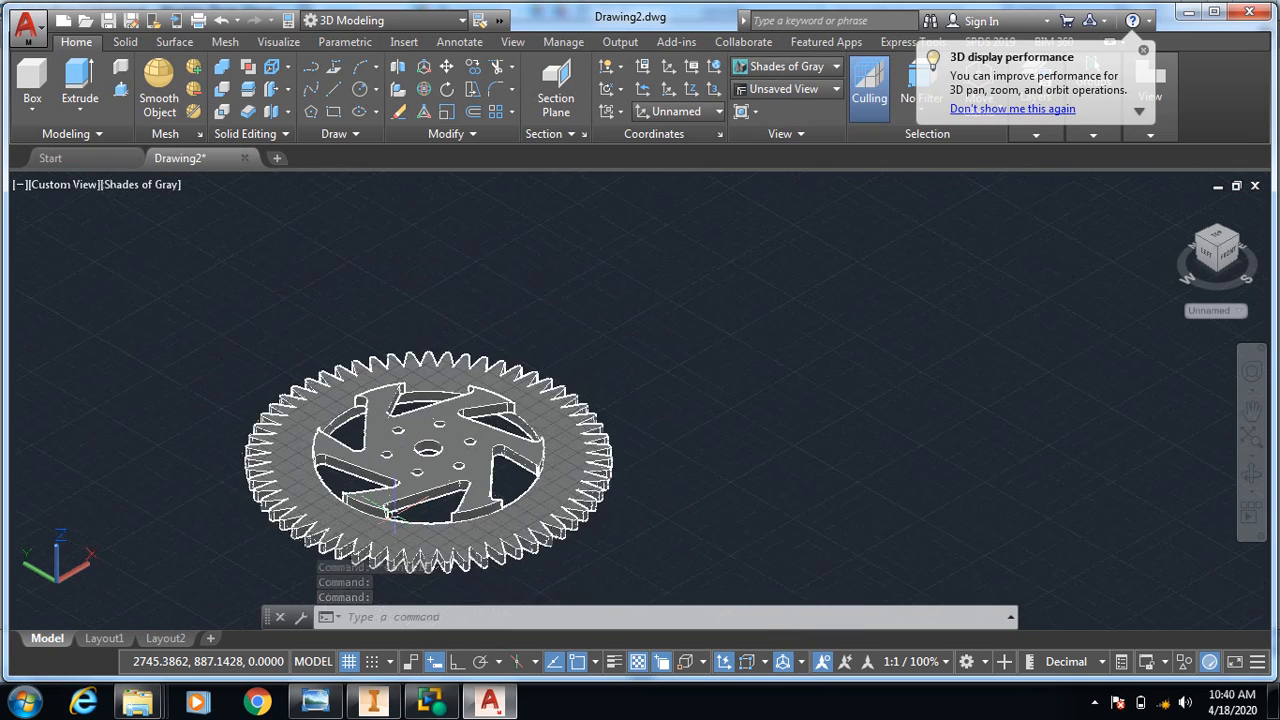
scroll(697, 398, "up", 3)
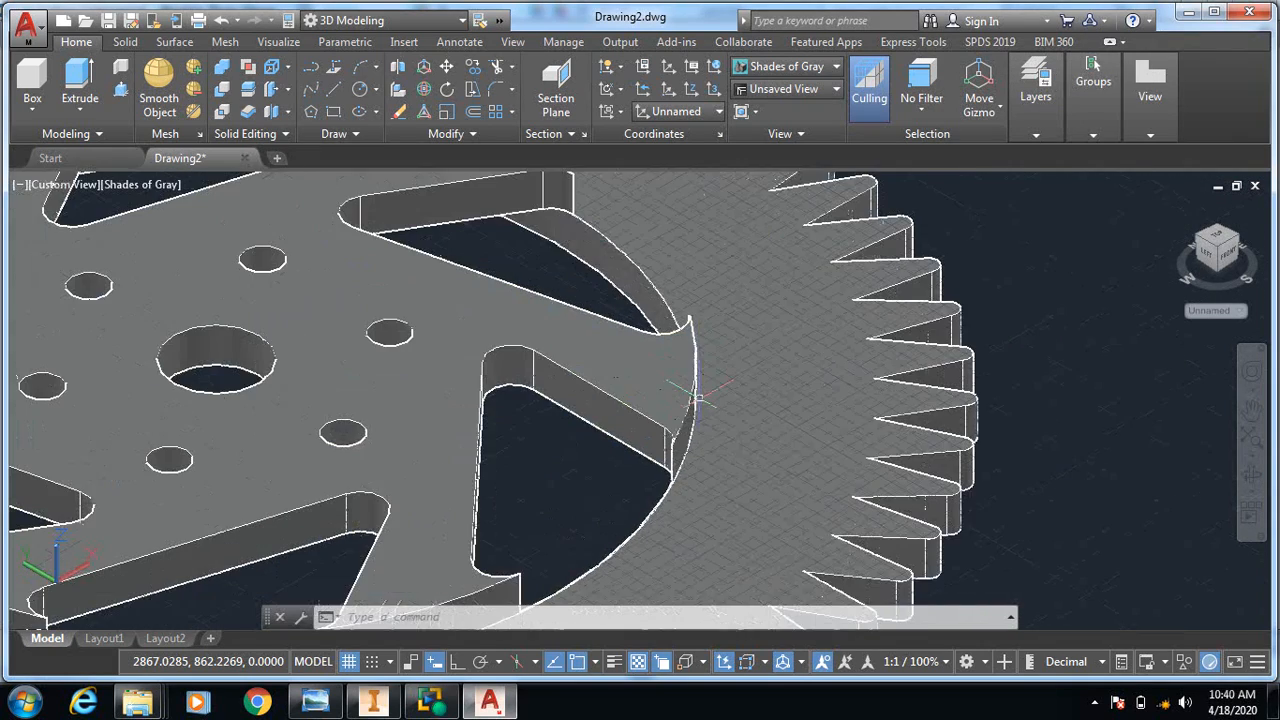
scroll(697, 398, "down", 4)
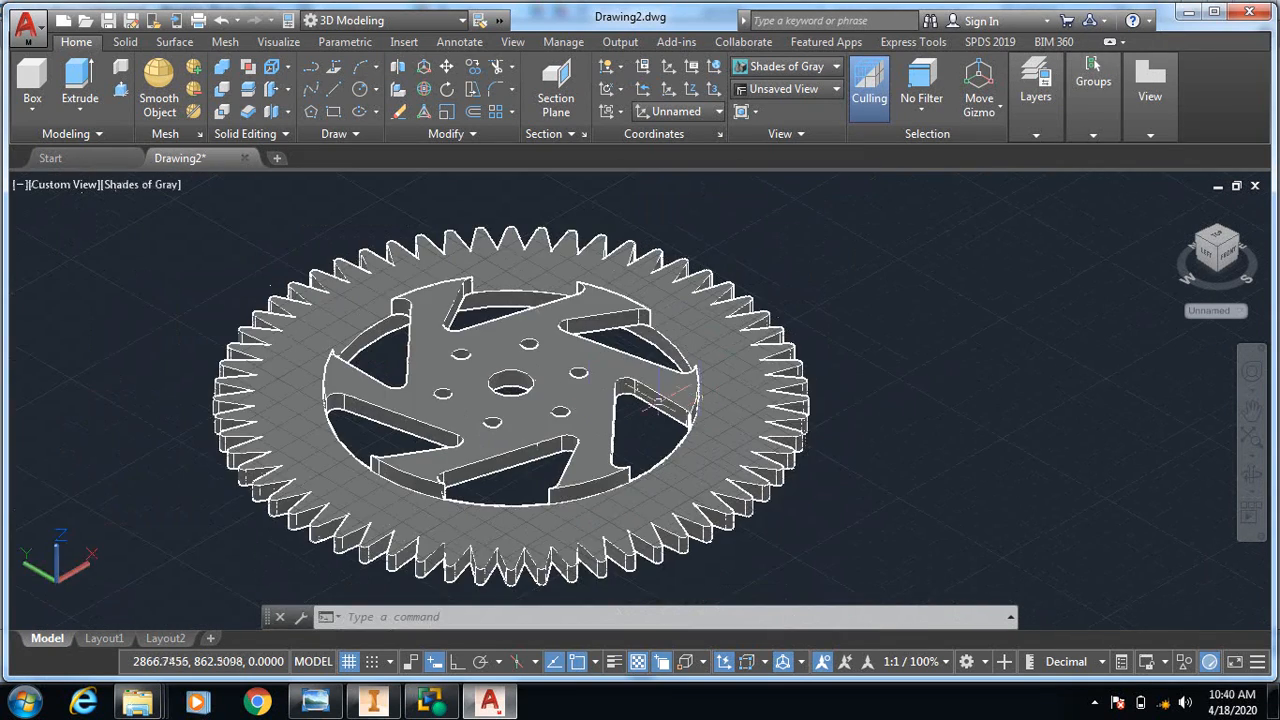
scroll(470, 390, "up", 3)
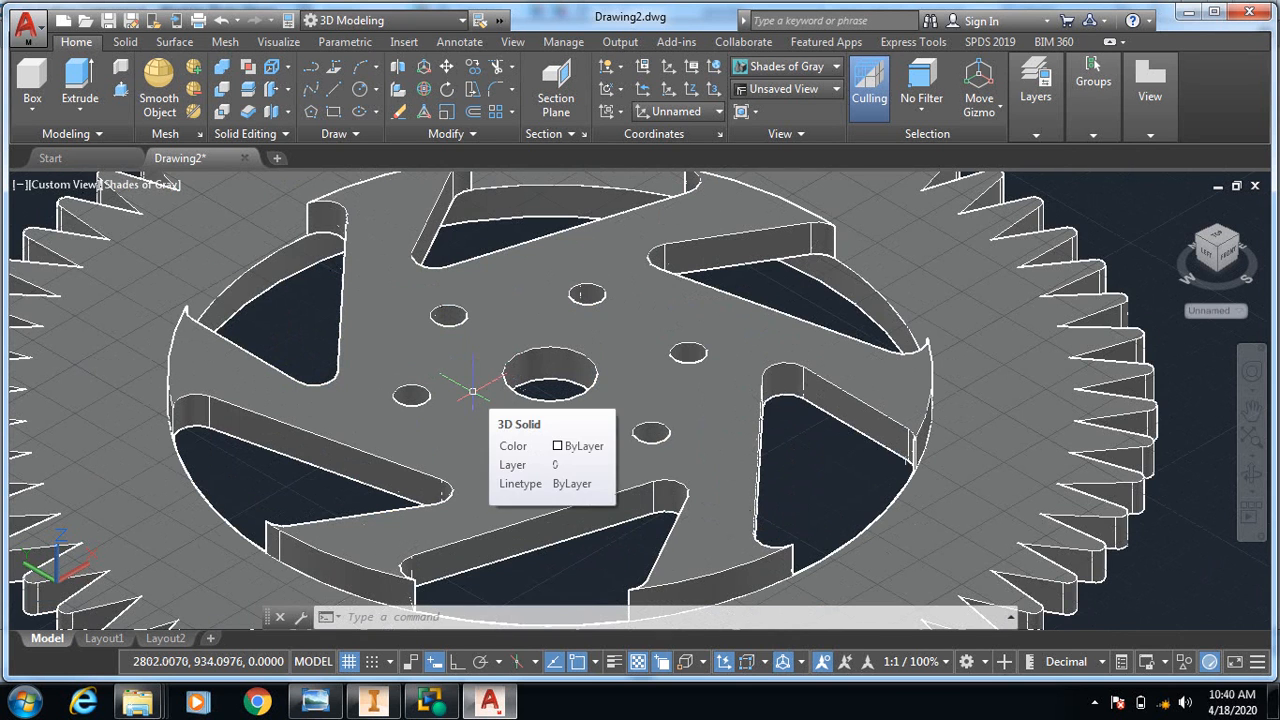
scroll(473, 391, "down", 3)
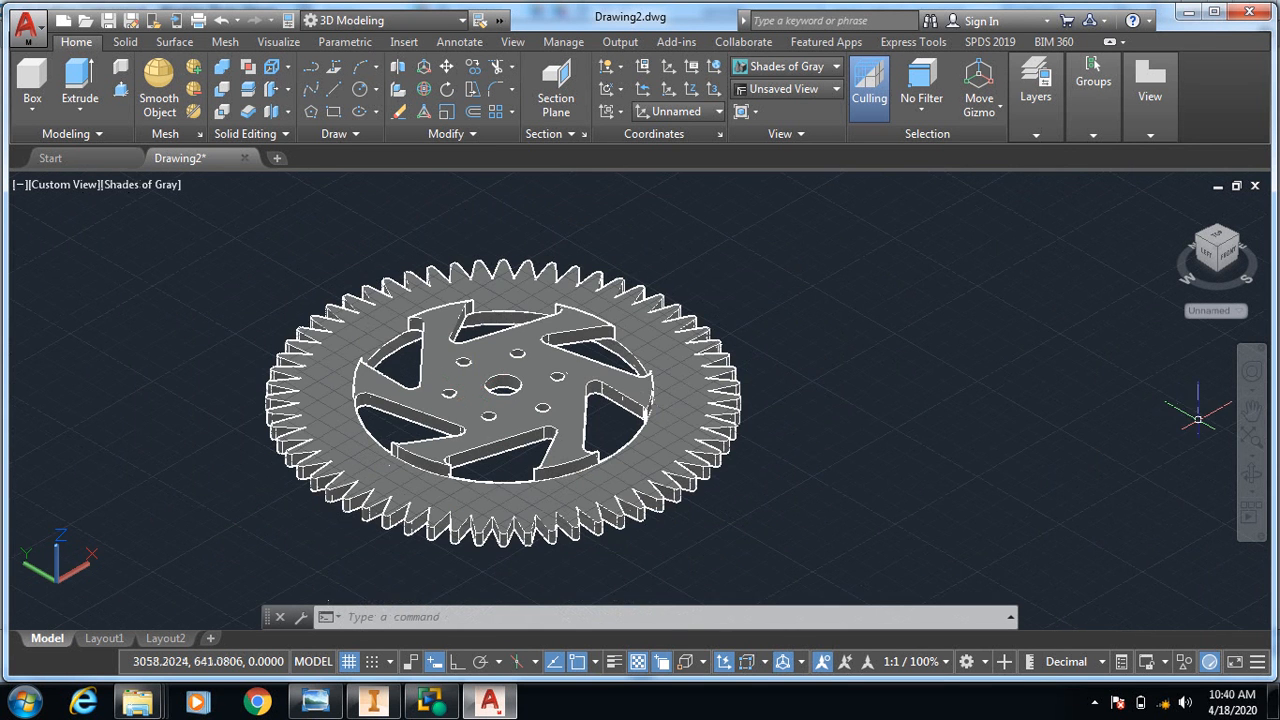
Undo the visual style change and the press-pulls of the ring and spoked areas.
key("ctrl+z")
key("ctrl+z")
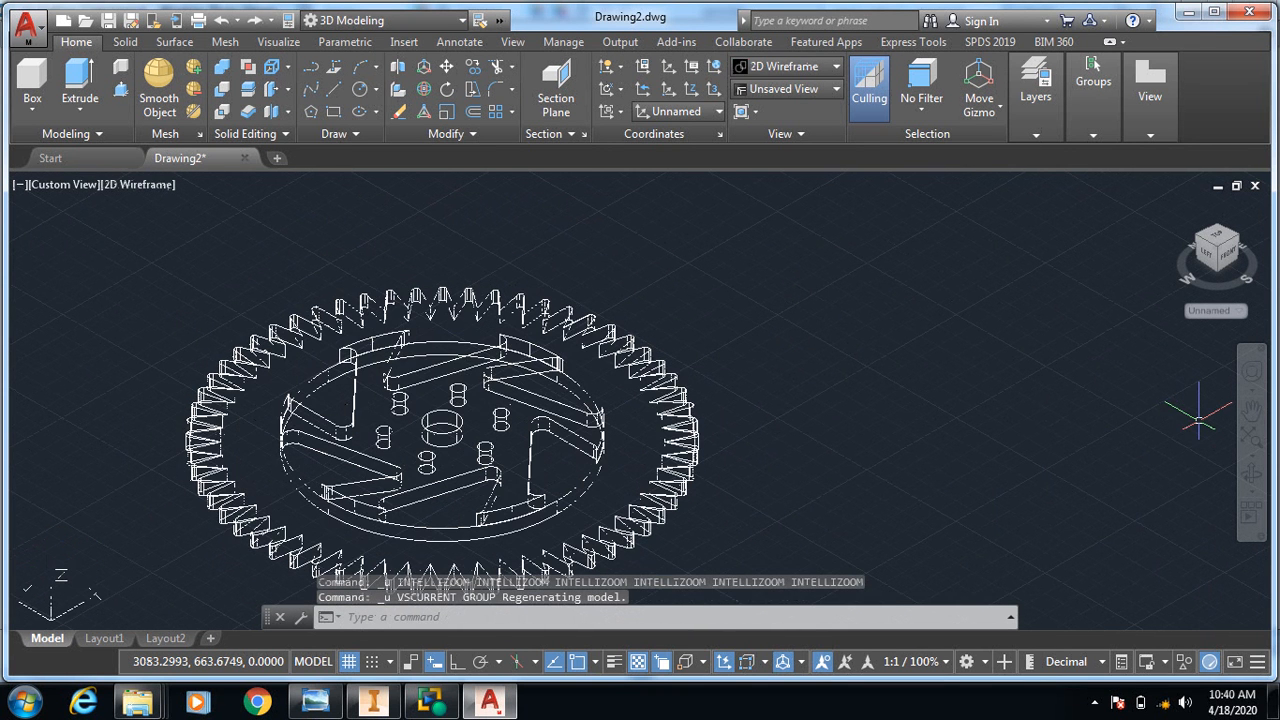
key("ctrl+z")
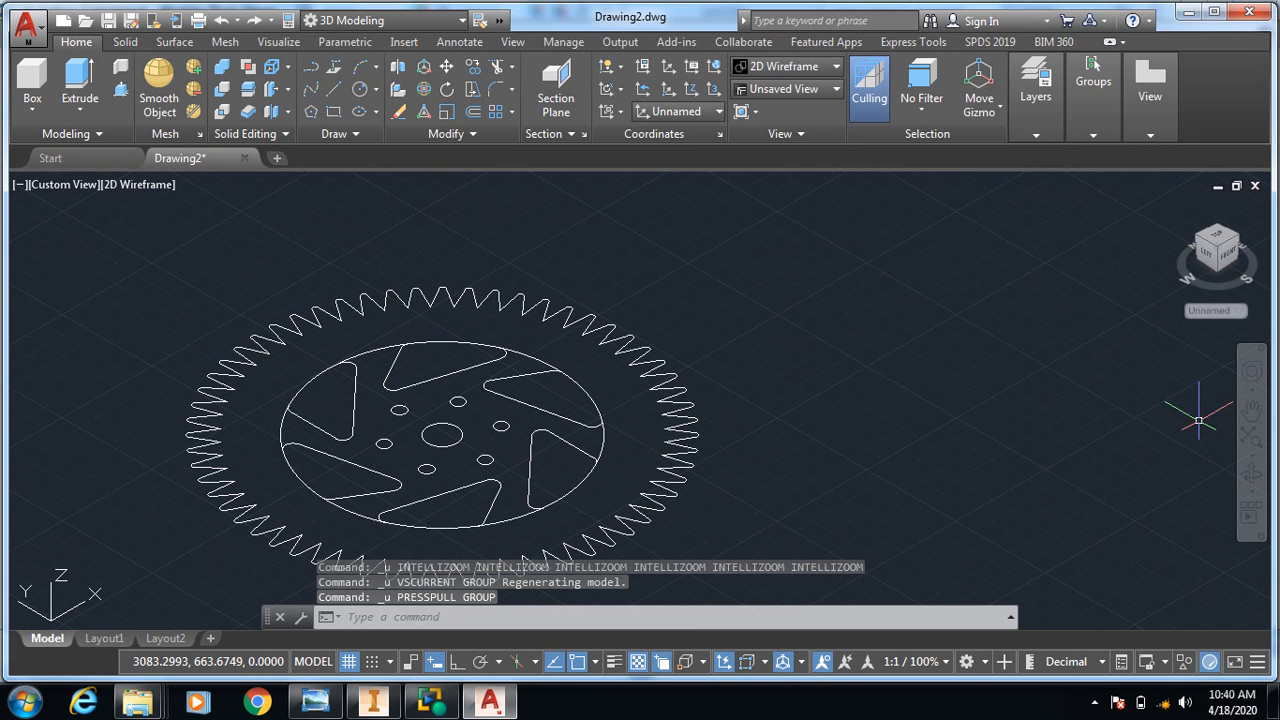
Press-pull the ring area between the toothed outline and the large inner circle to a height of 8.
left_click(116, 98)
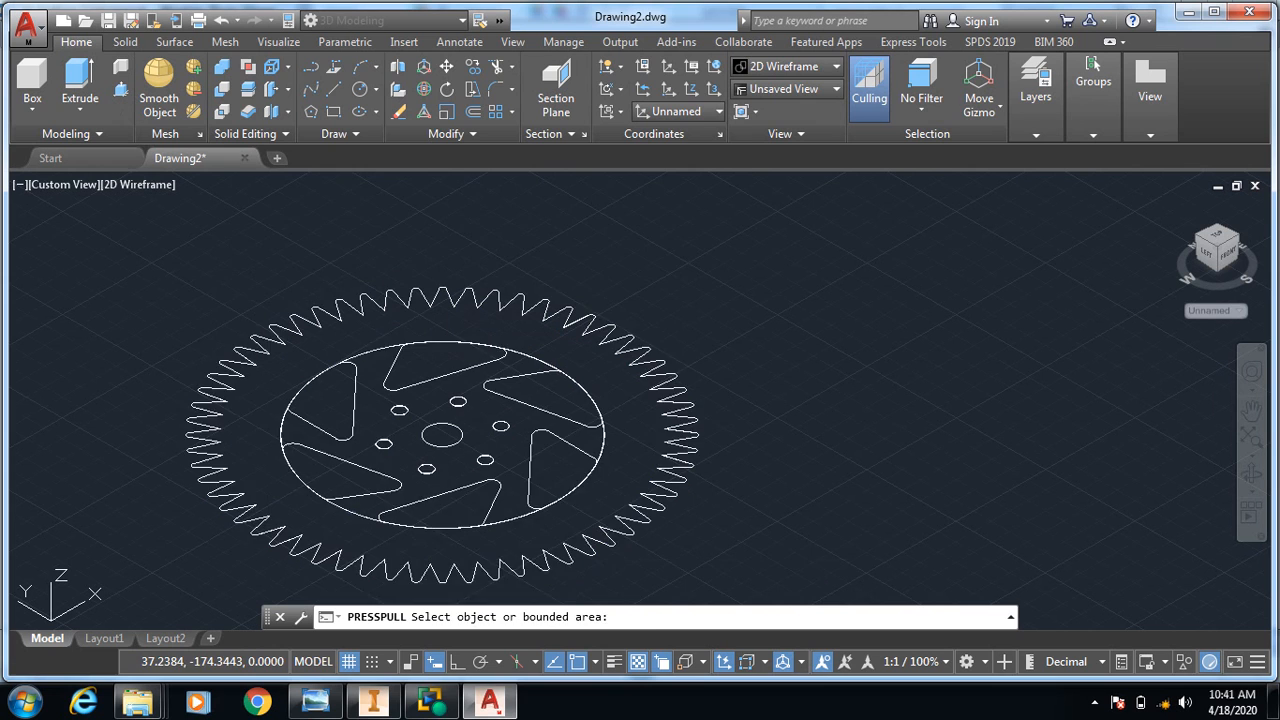
left_click(333, 319)
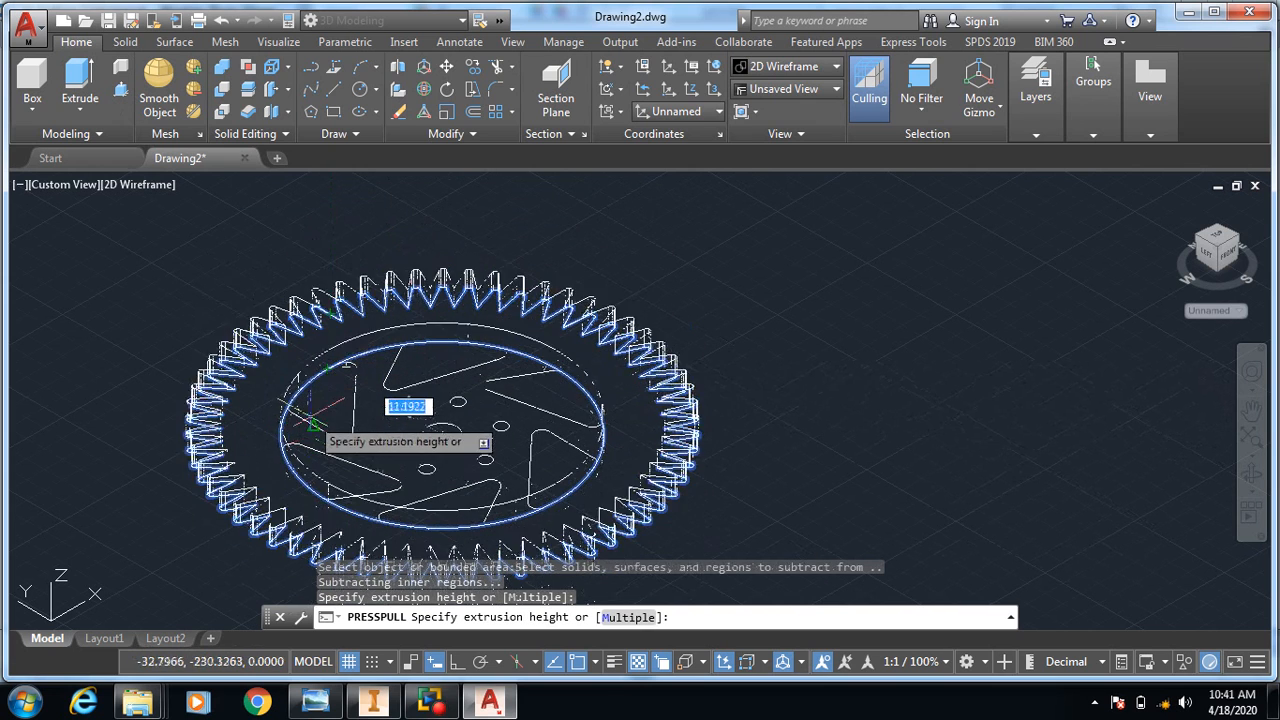
type("8")
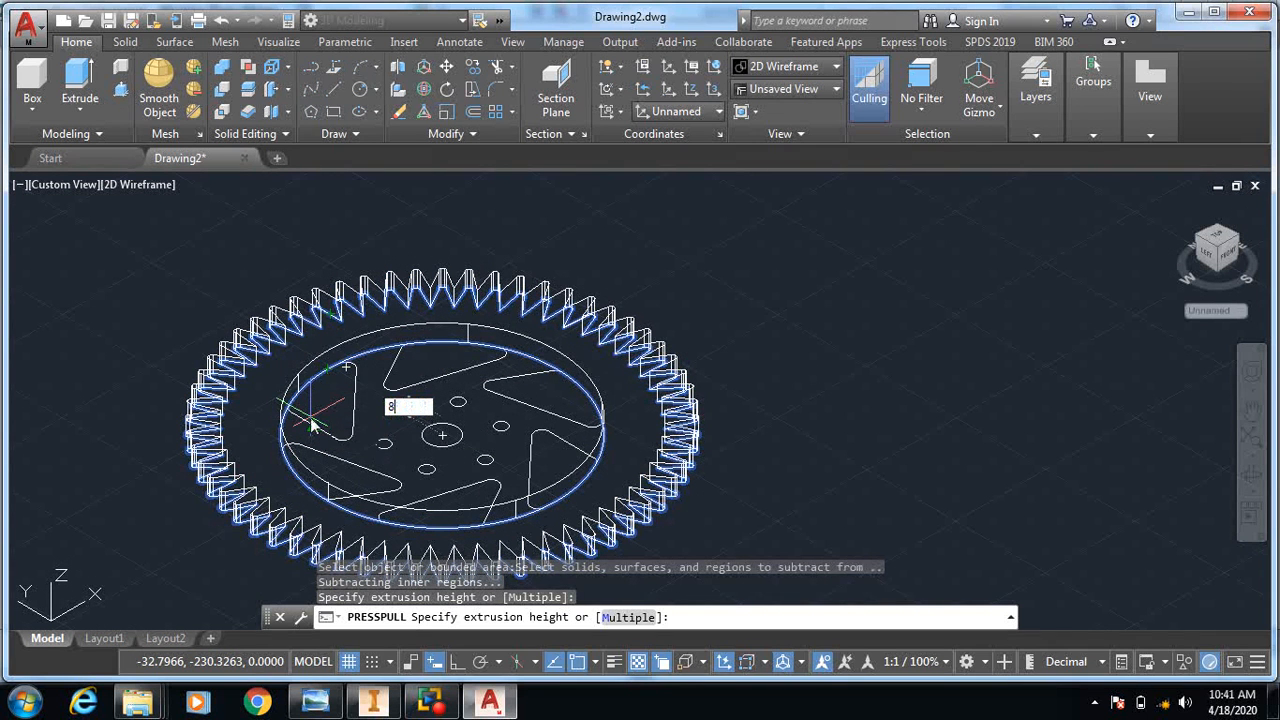
key("Return")
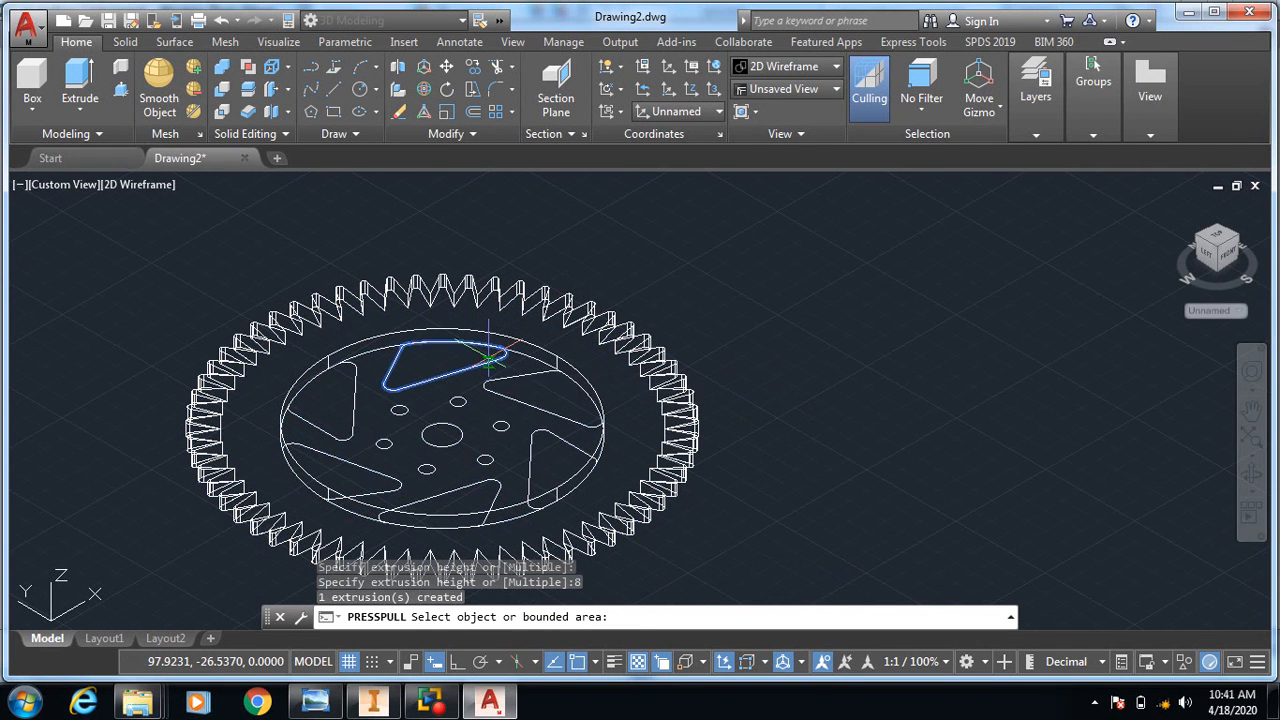
Press-pull the spoked hub area around the holes and triangular cutouts to a height of 8 and end the command.
left_click(460, 358)
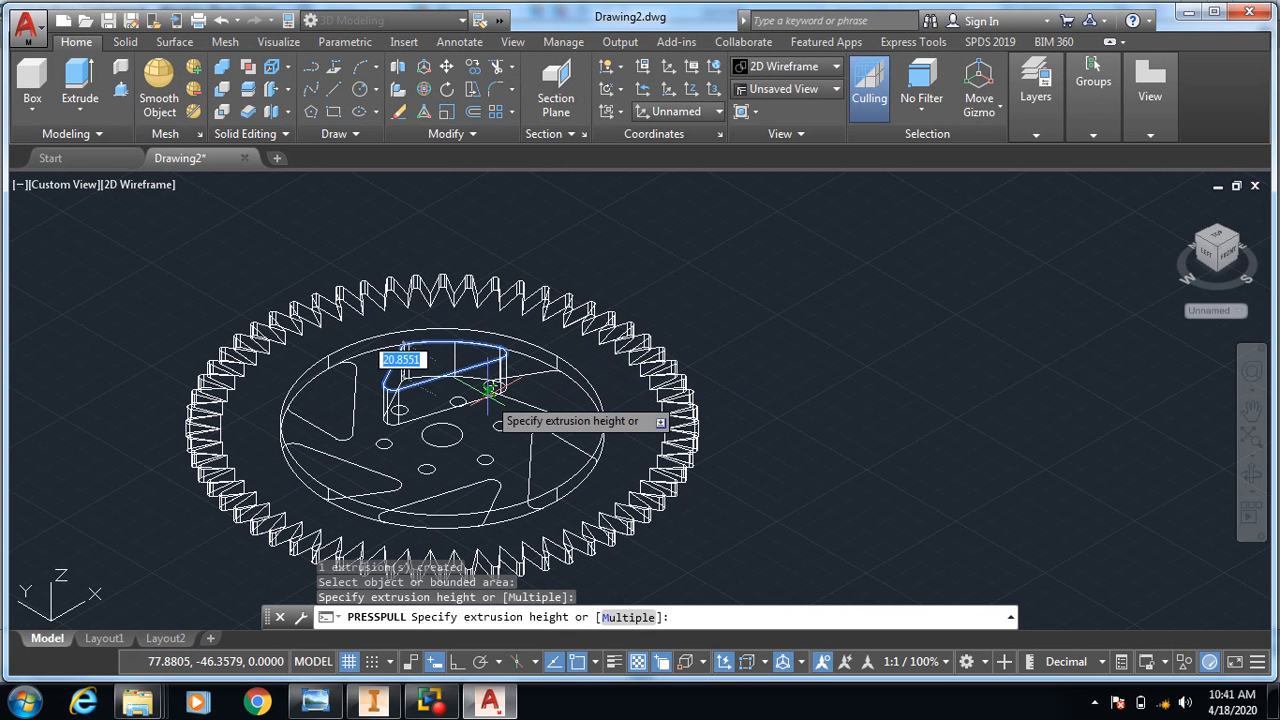
key("Escape")
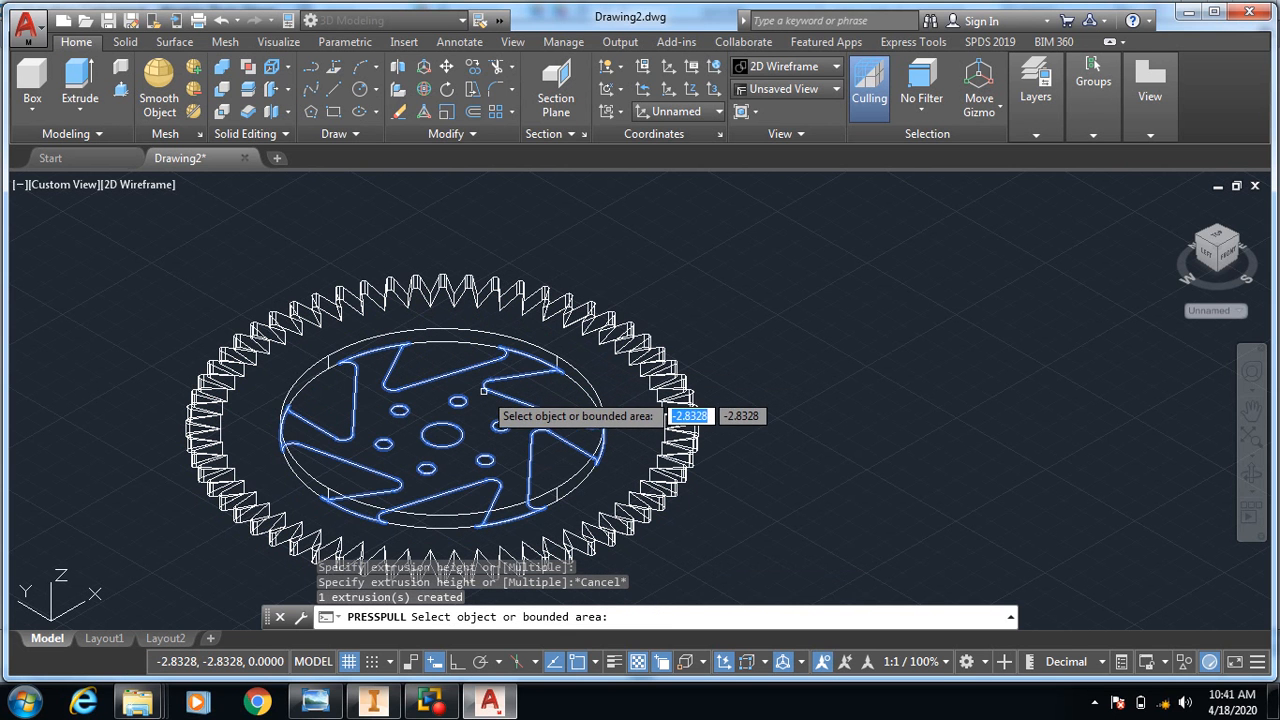
left_click(487, 387)
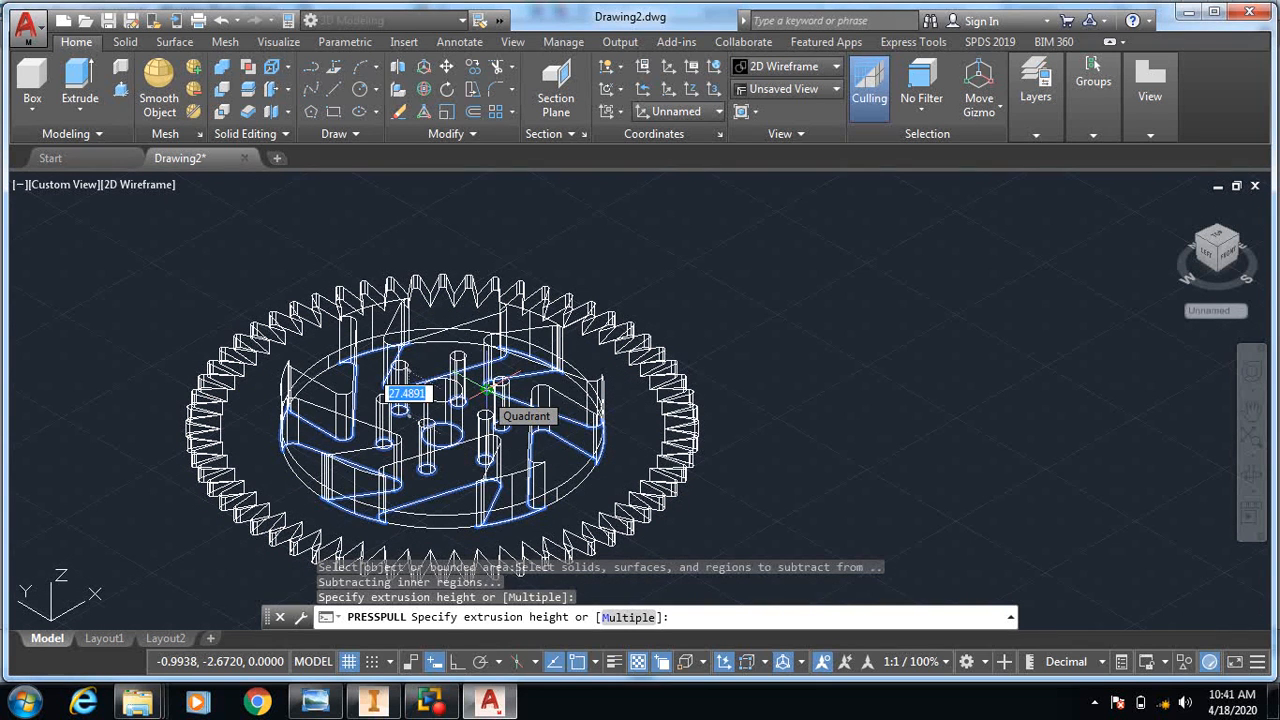
type("8")
key("Return")
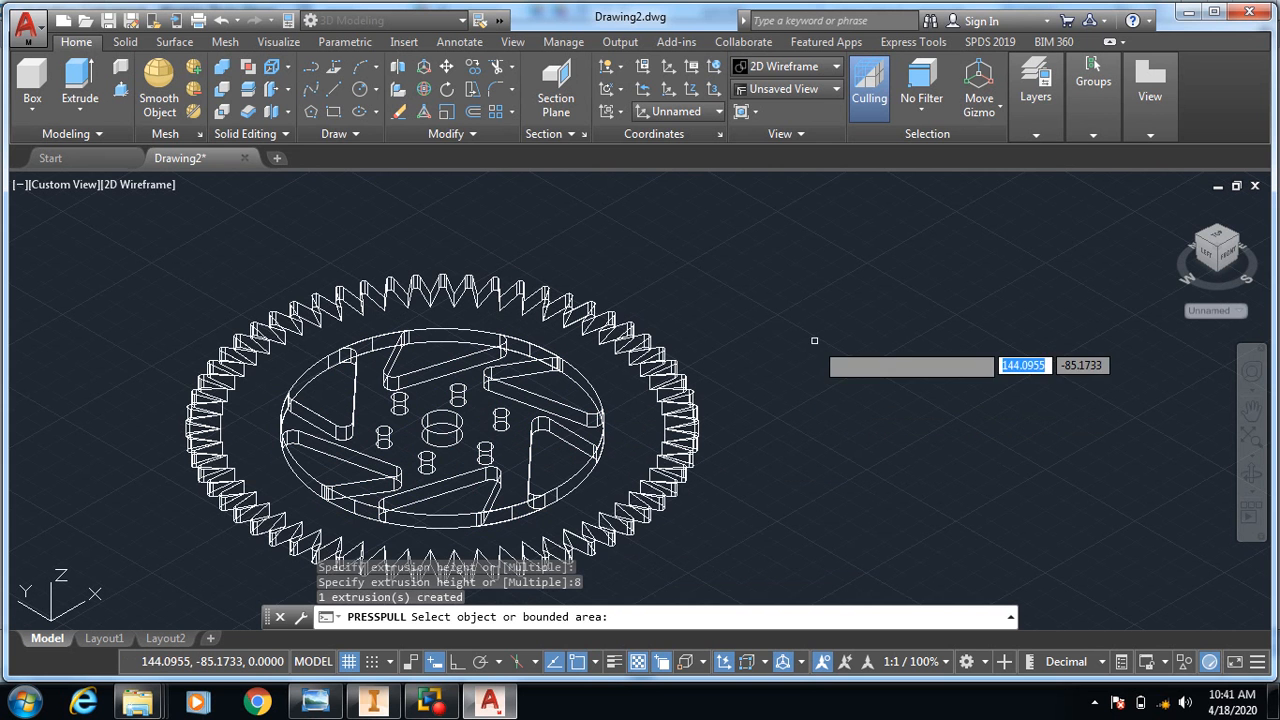
key("Return")
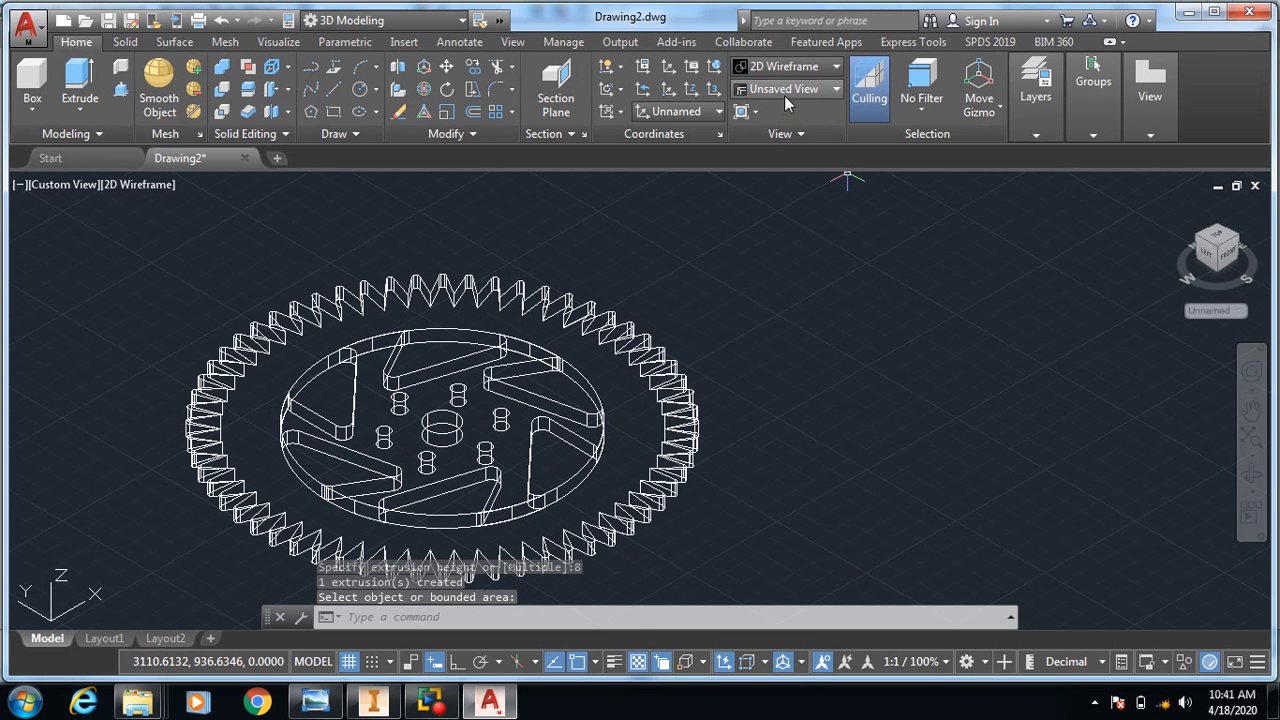
Display the model in the Shaded with edges visual style and orbit it to inspect the teeth, cutouts and hub holes from a steeper angle.
left_click(784, 68)
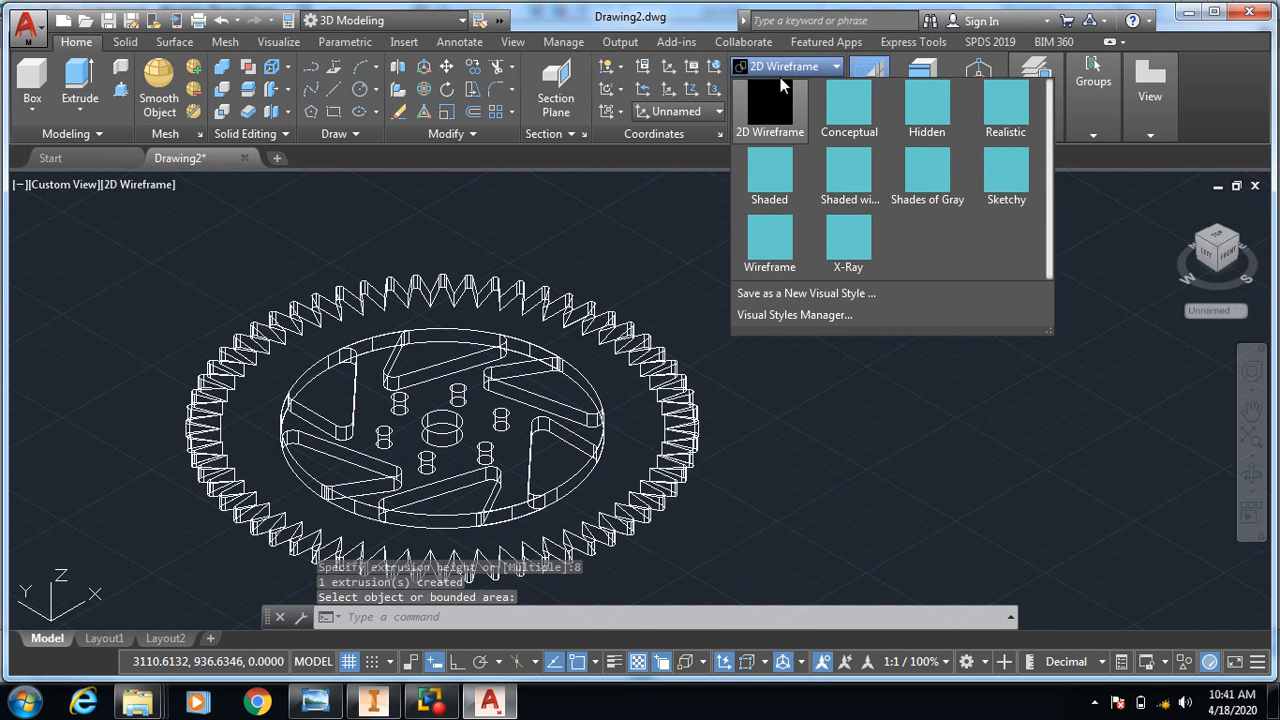
left_click(858, 168)
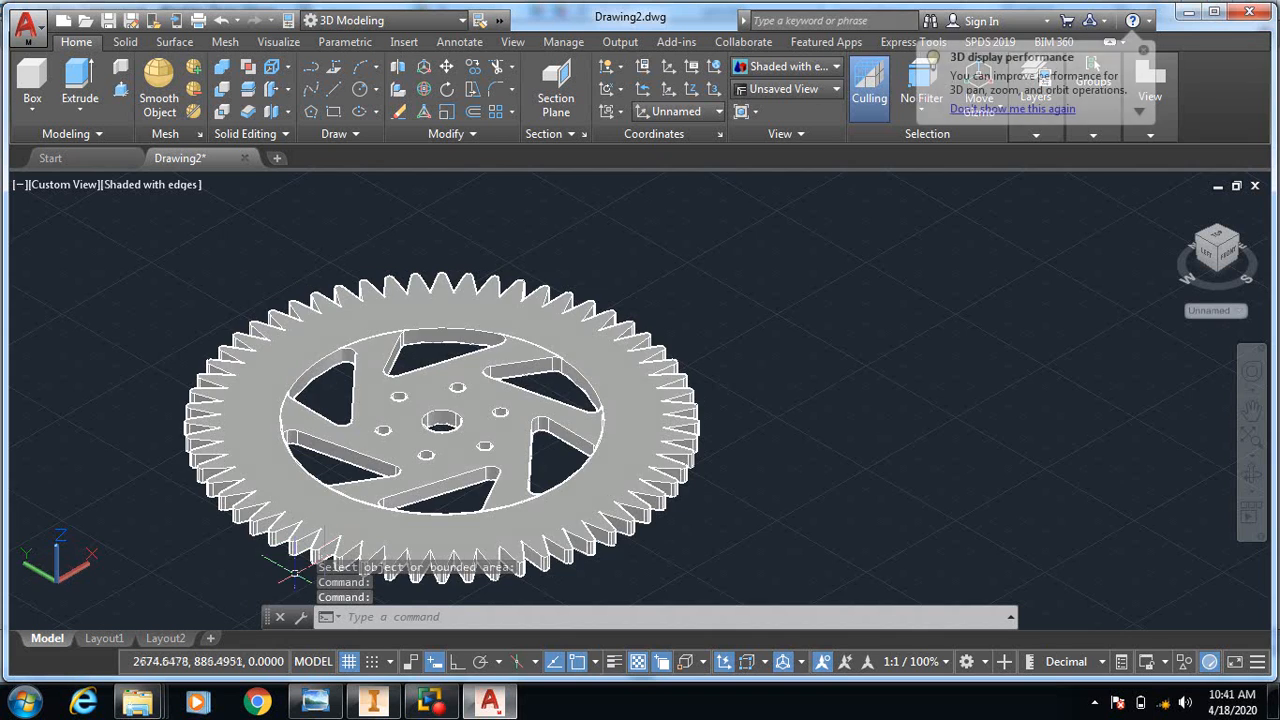
scroll(320, 540, "down", 1)
scroll(330, 521, "up", 2)
middle_click_drag(349, 525, 542, 478)
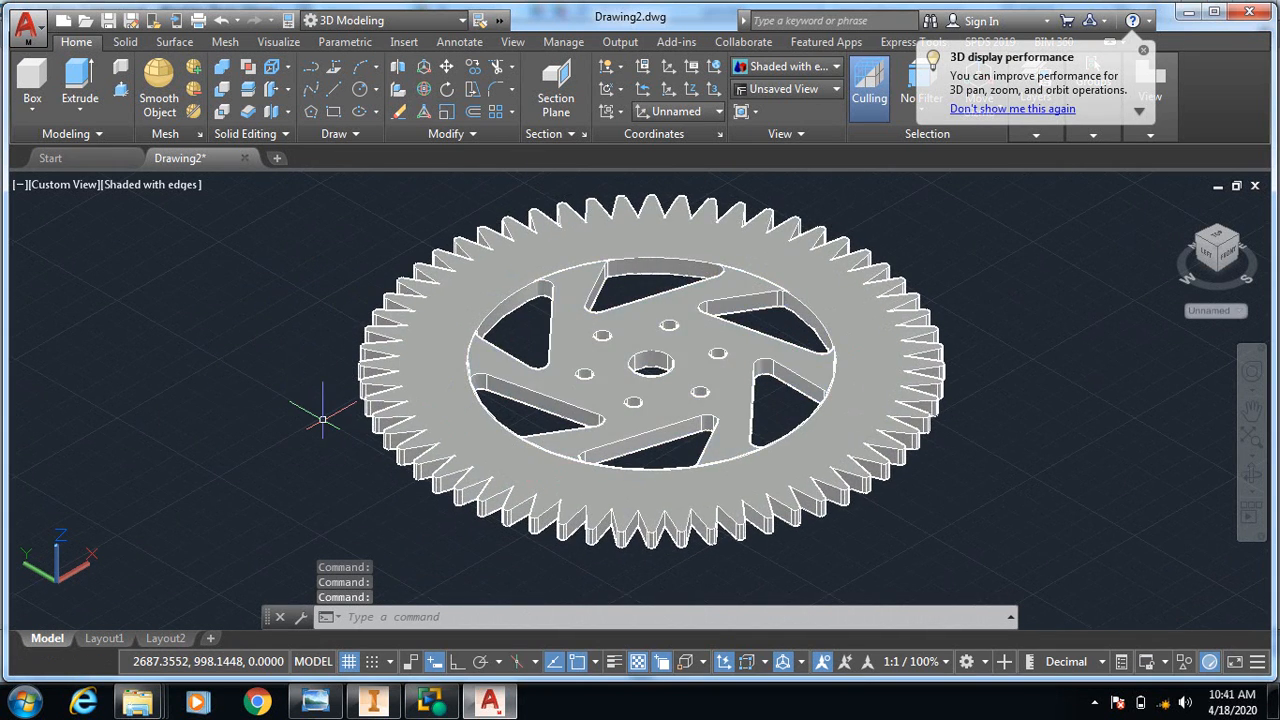
scroll(318, 420, "up", 3)
scroll(318, 420, "down", 2)
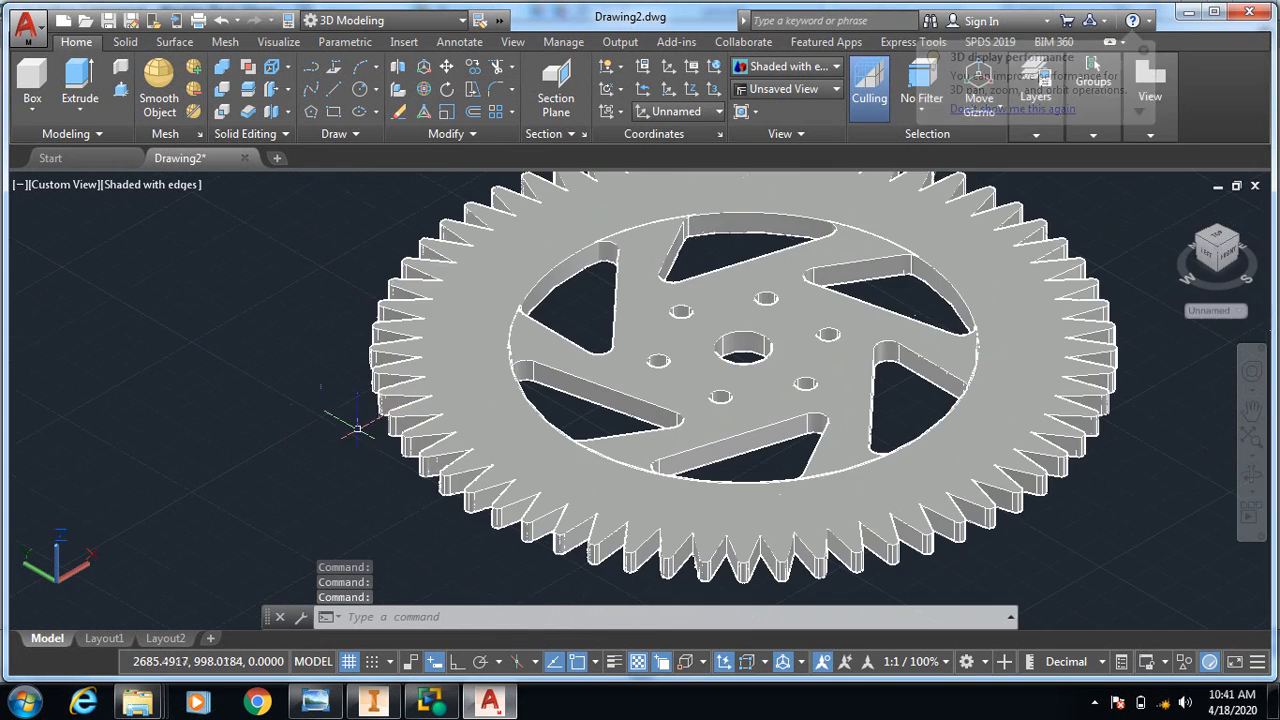
scroll(1140, 310, "up", 2)
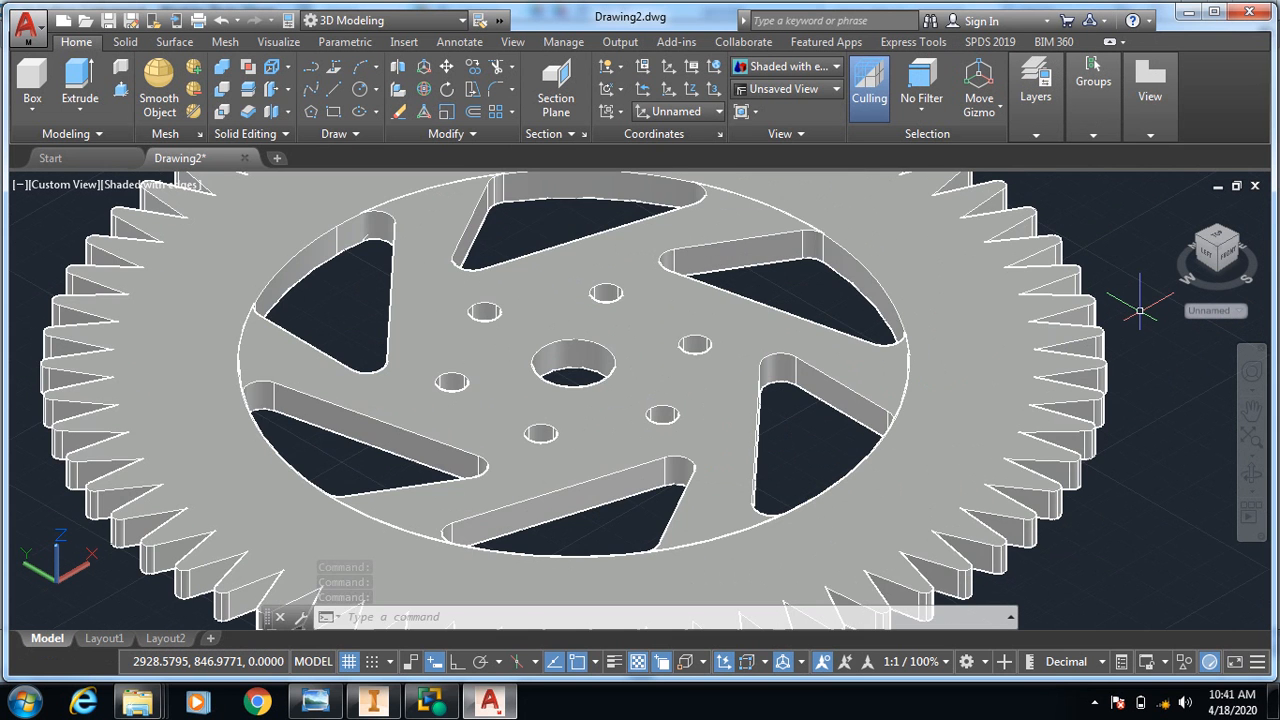
scroll(1140, 310, "down", 4)
scroll(1140, 310, "up", 2)
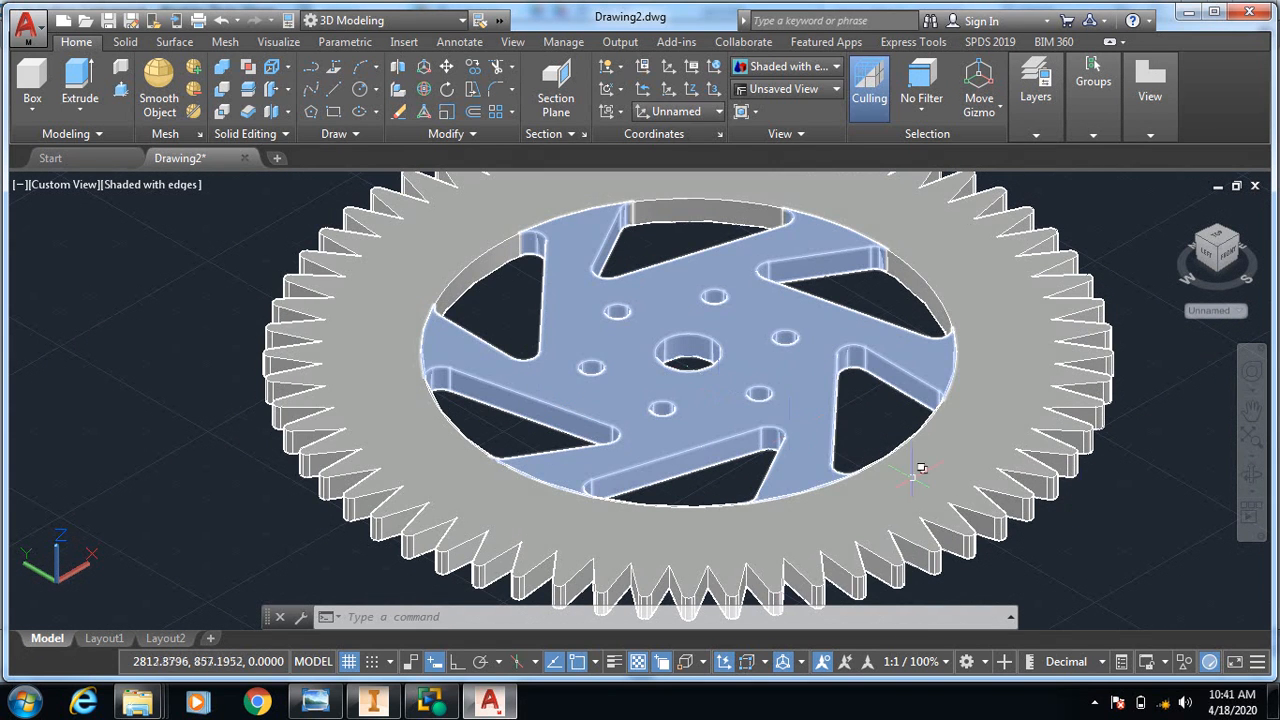
left_click(1251, 473)
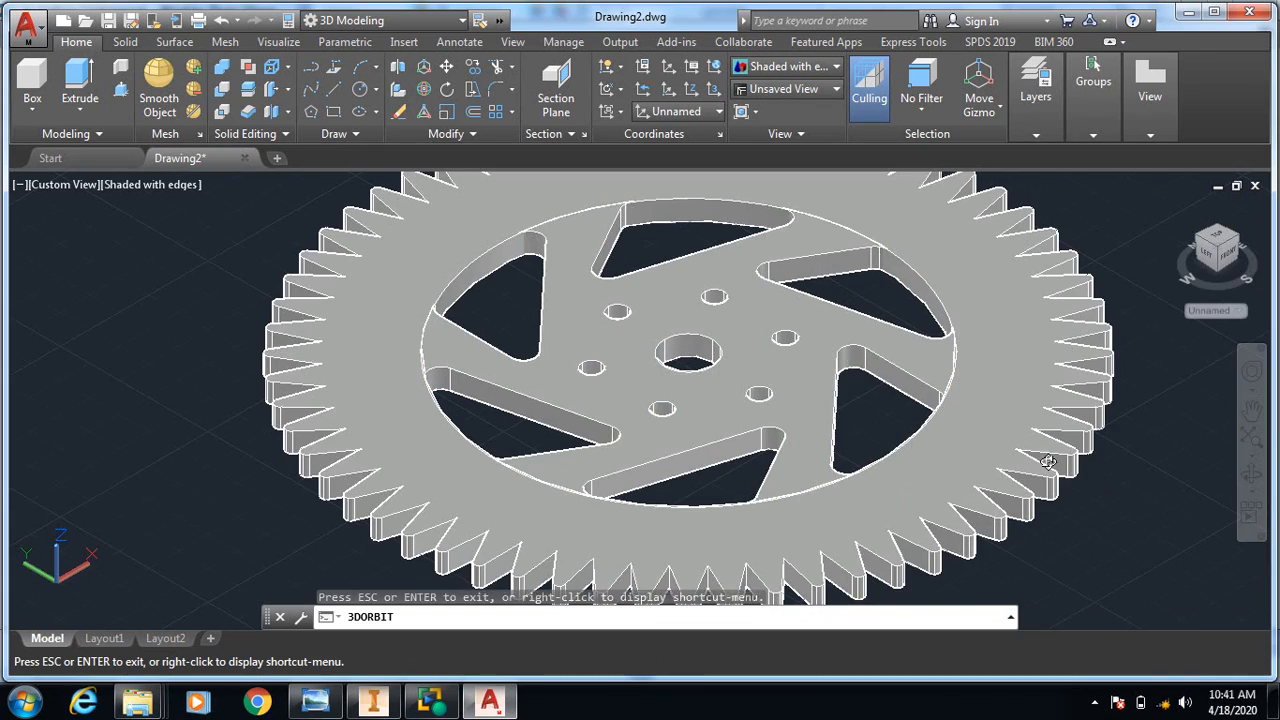
left_click_drag(1012, 462, 877, 506)
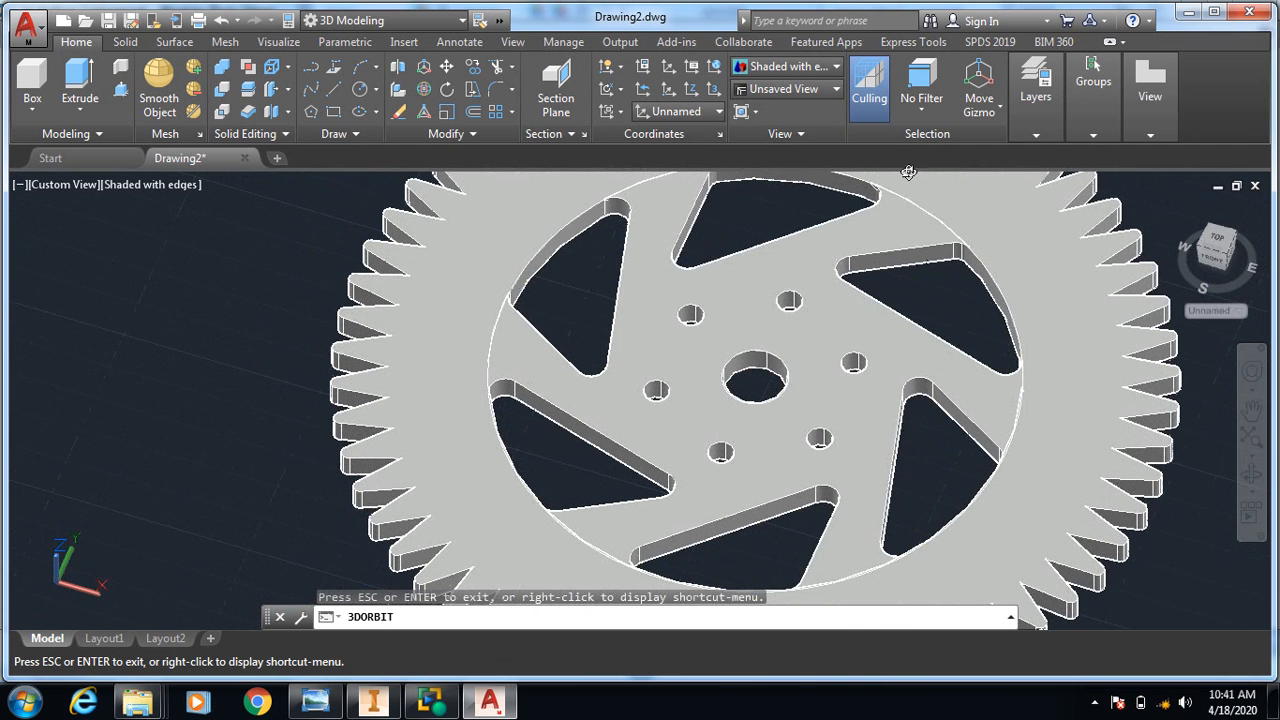
Display the model in the Realistic visual style and inspect the hub and cutouts up close.
left_click(800, 66)
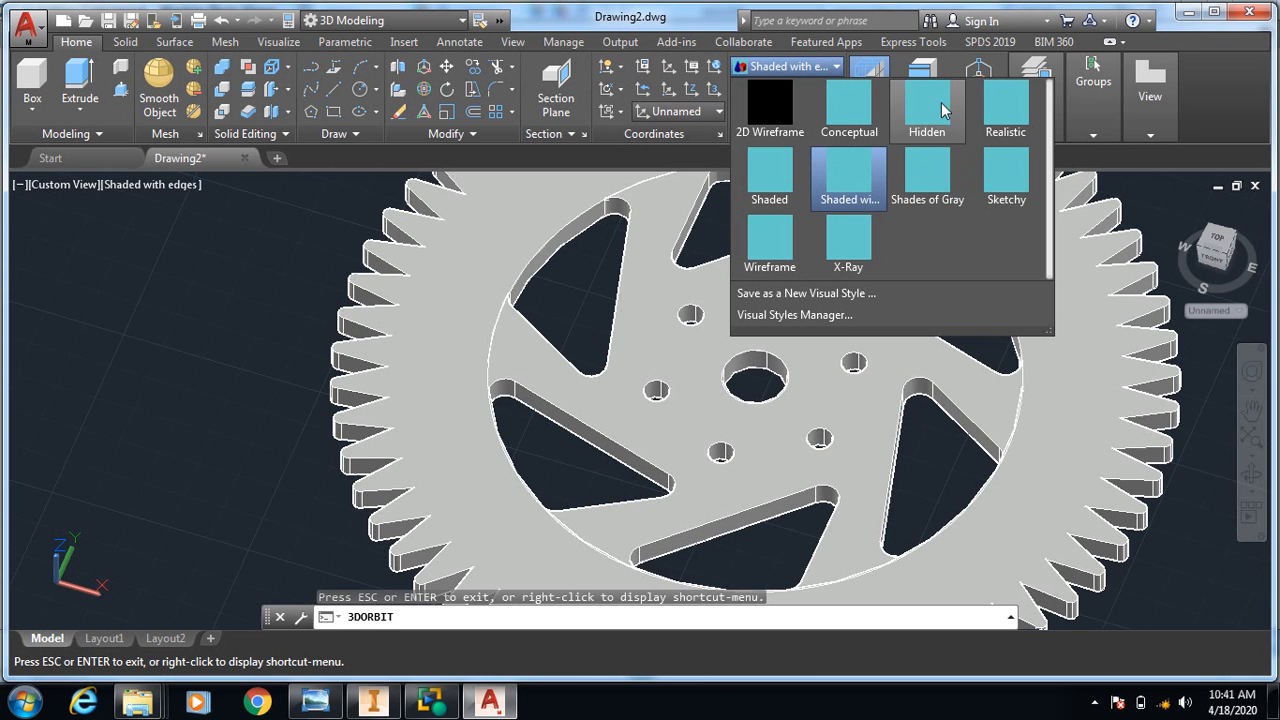
left_click(1003, 103)
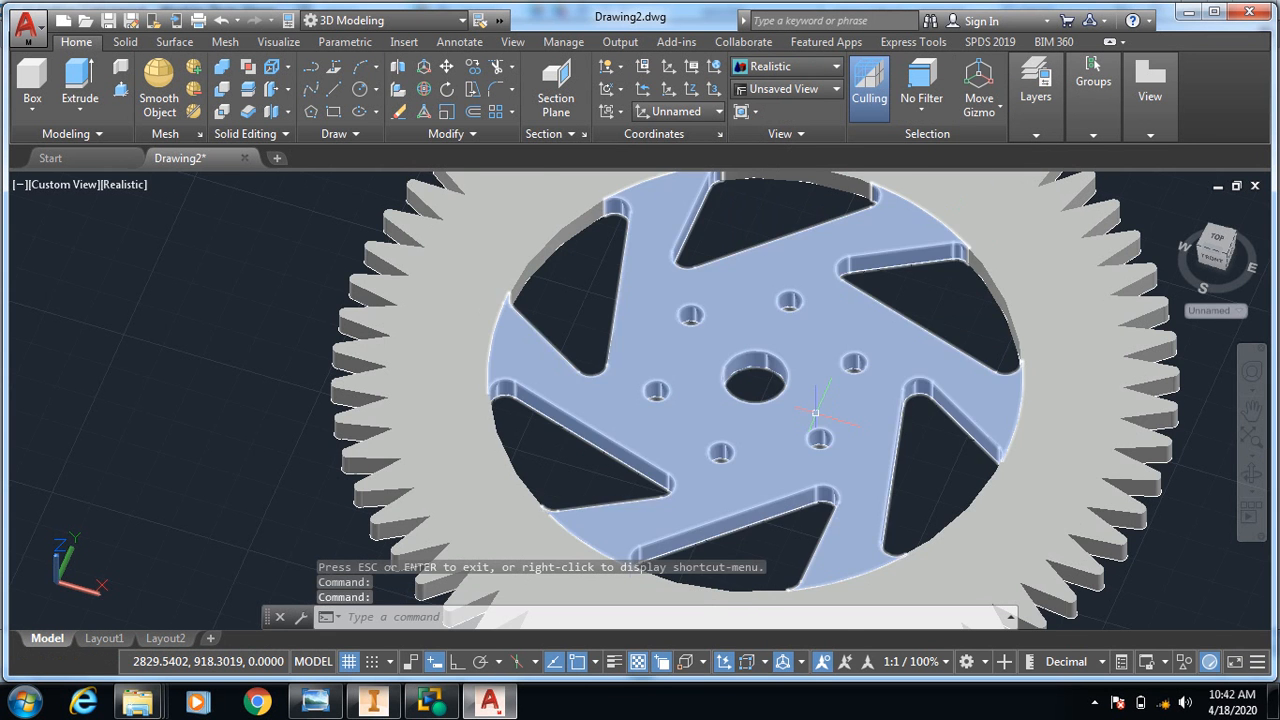
scroll(815, 400, "up", 3)
scroll(815, 400, "up", 2)
scroll(815, 400, "down", 5)
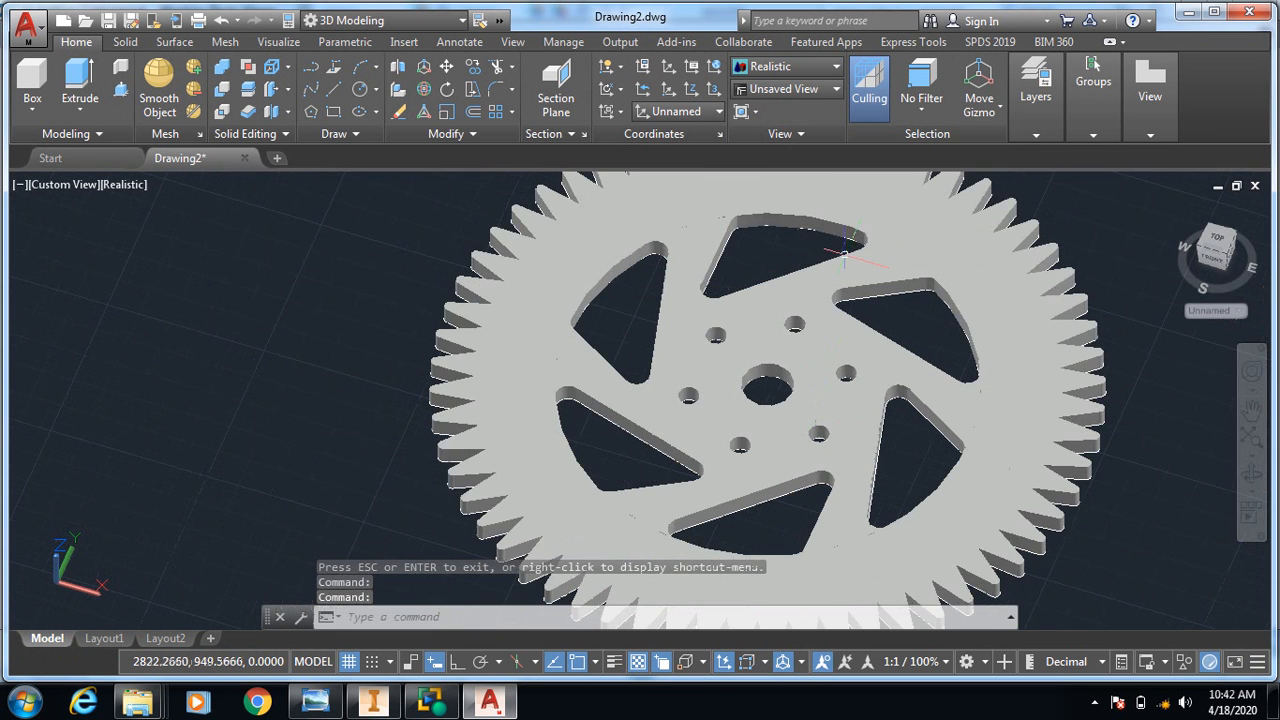
Set the visual style to Conceptual and check the hole and cutout walls.
left_click(810, 66)
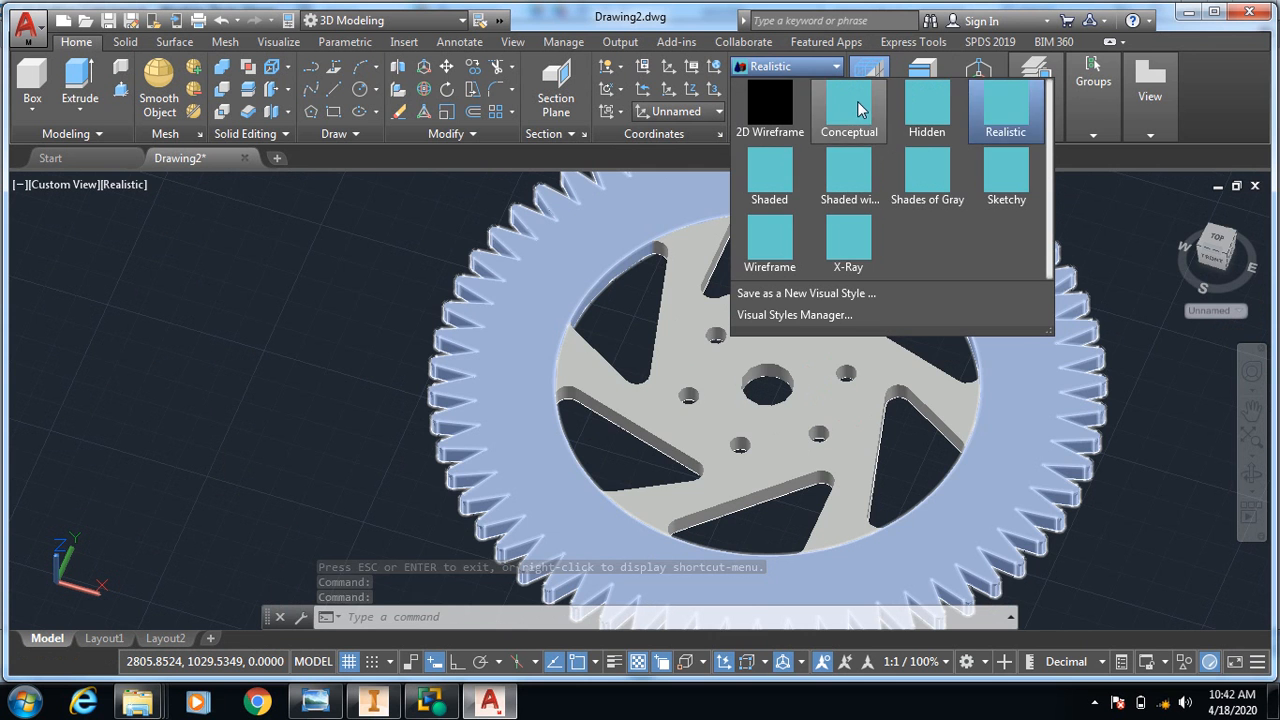
left_click(849, 105)
scroll(730, 395, "up", 5)
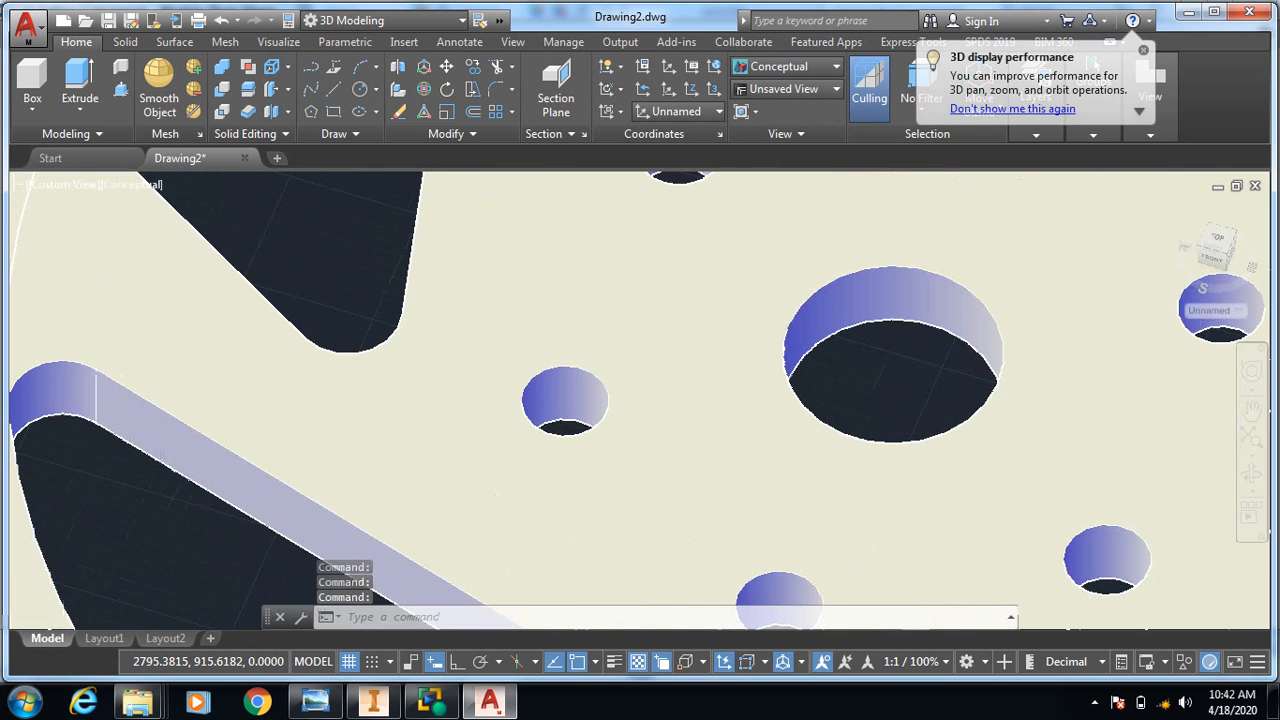
scroll(730, 392, "down", 5)
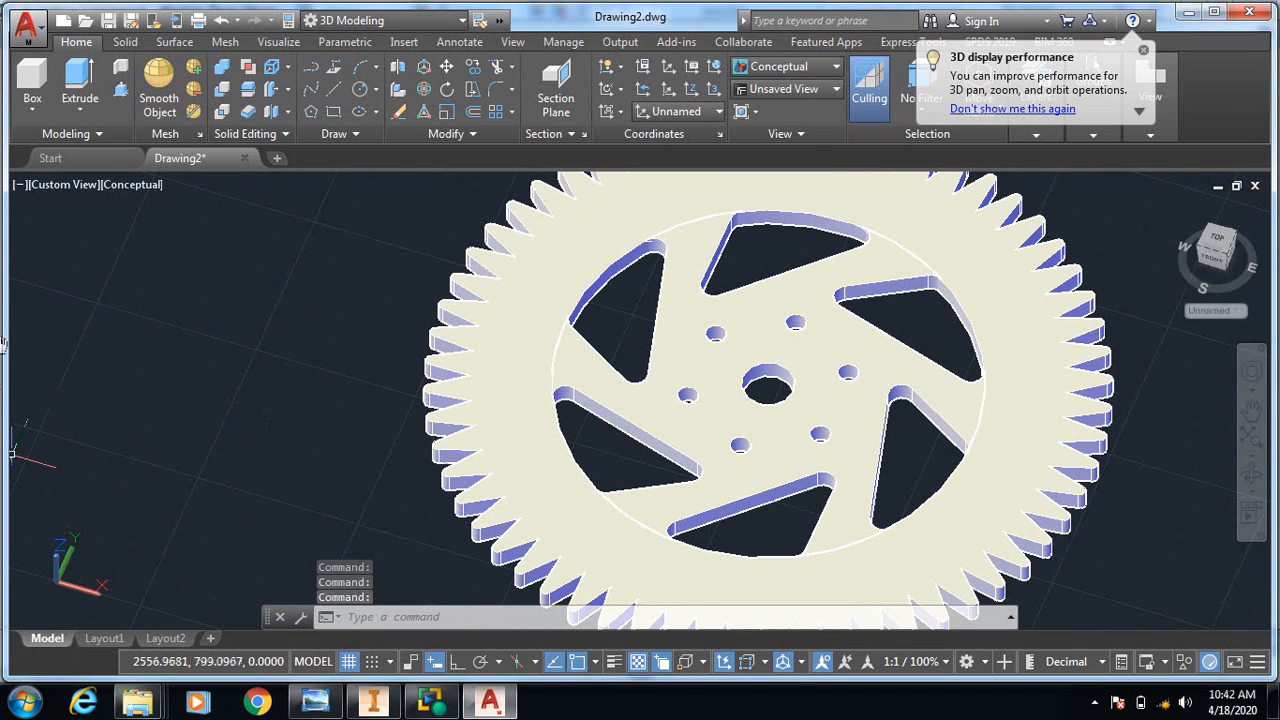
Export the model view as a PDF named sprockrt2 in My Documents, check it in the PDF viewer and close the viewer.
left_click(25, 25)
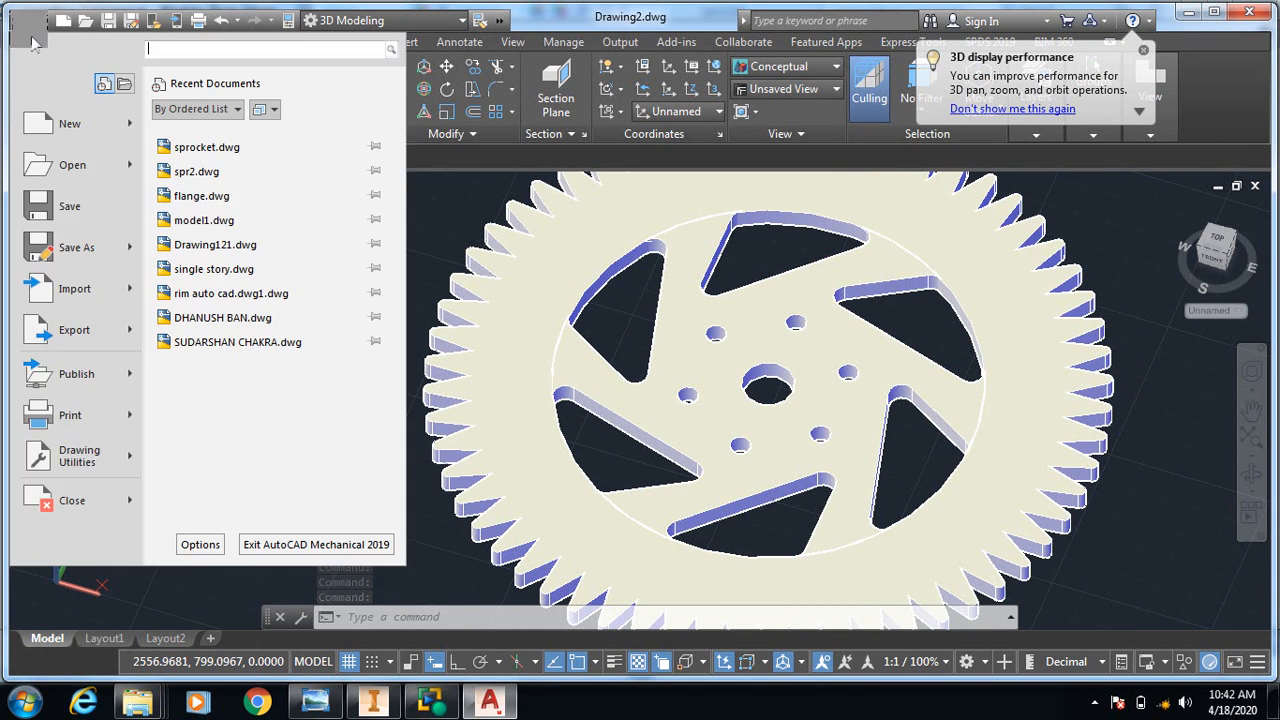
mouse_move(75, 330)
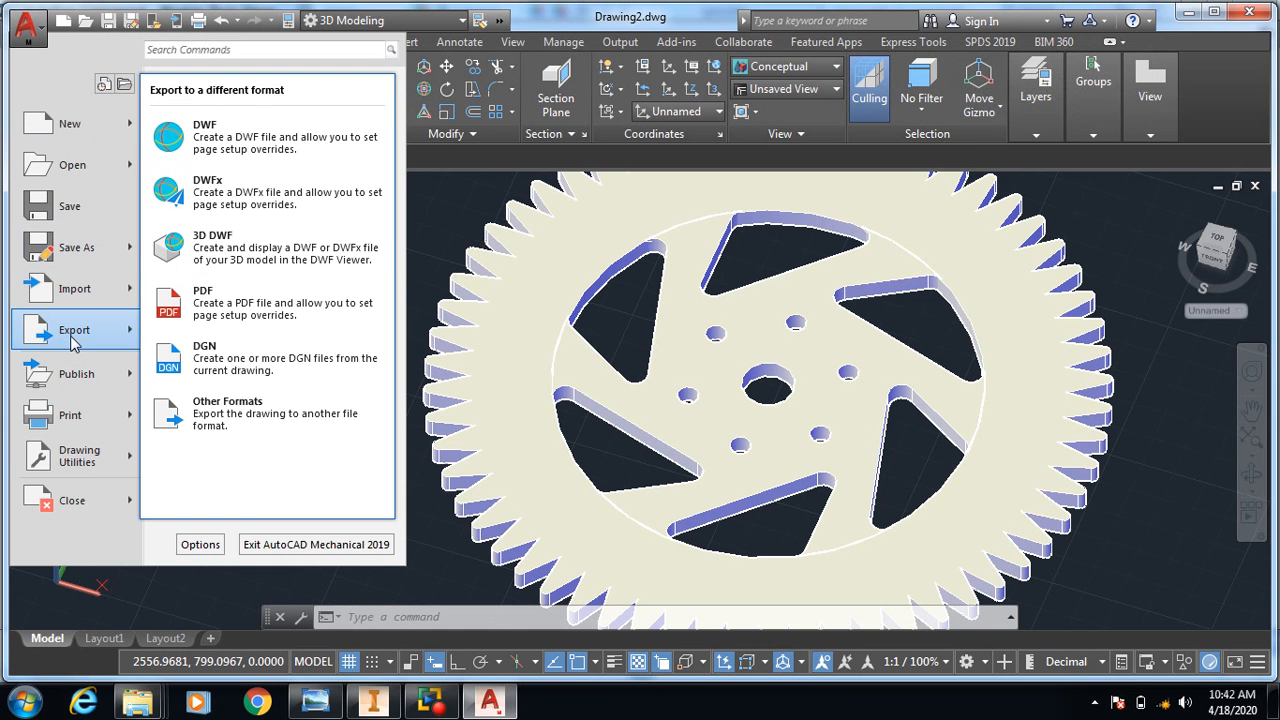
left_click(197, 323)
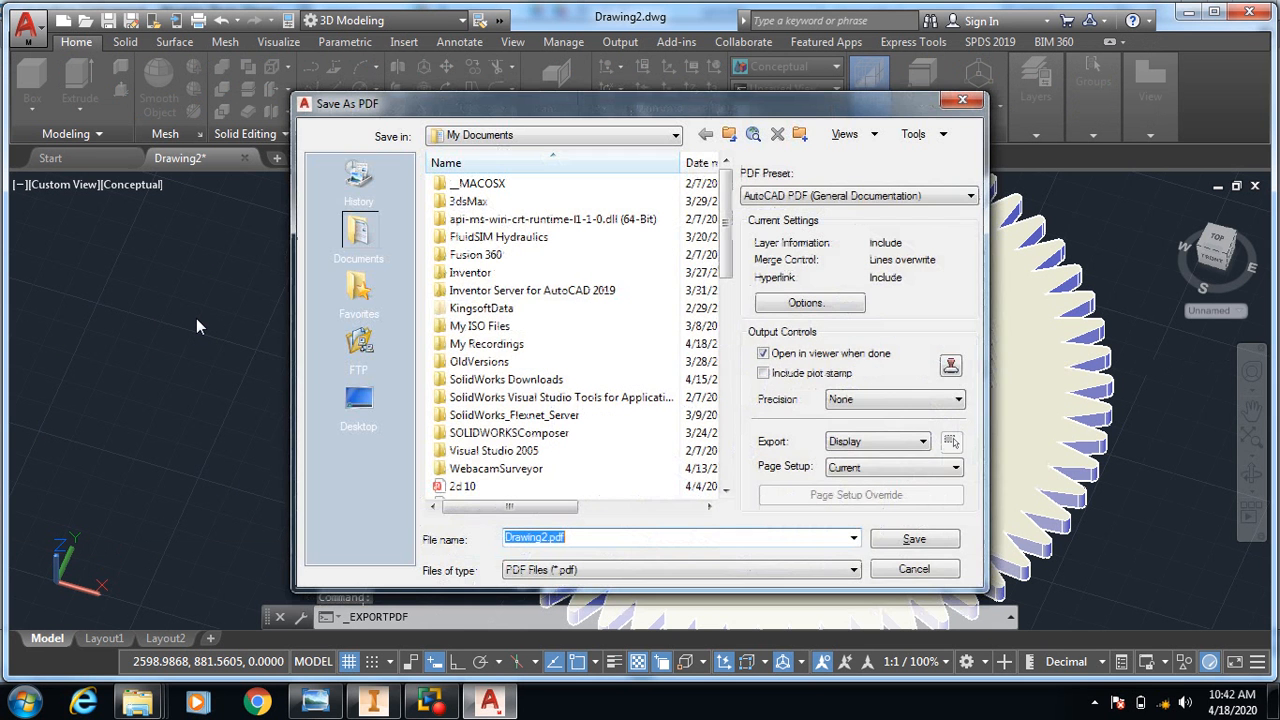
key("BackSpace")
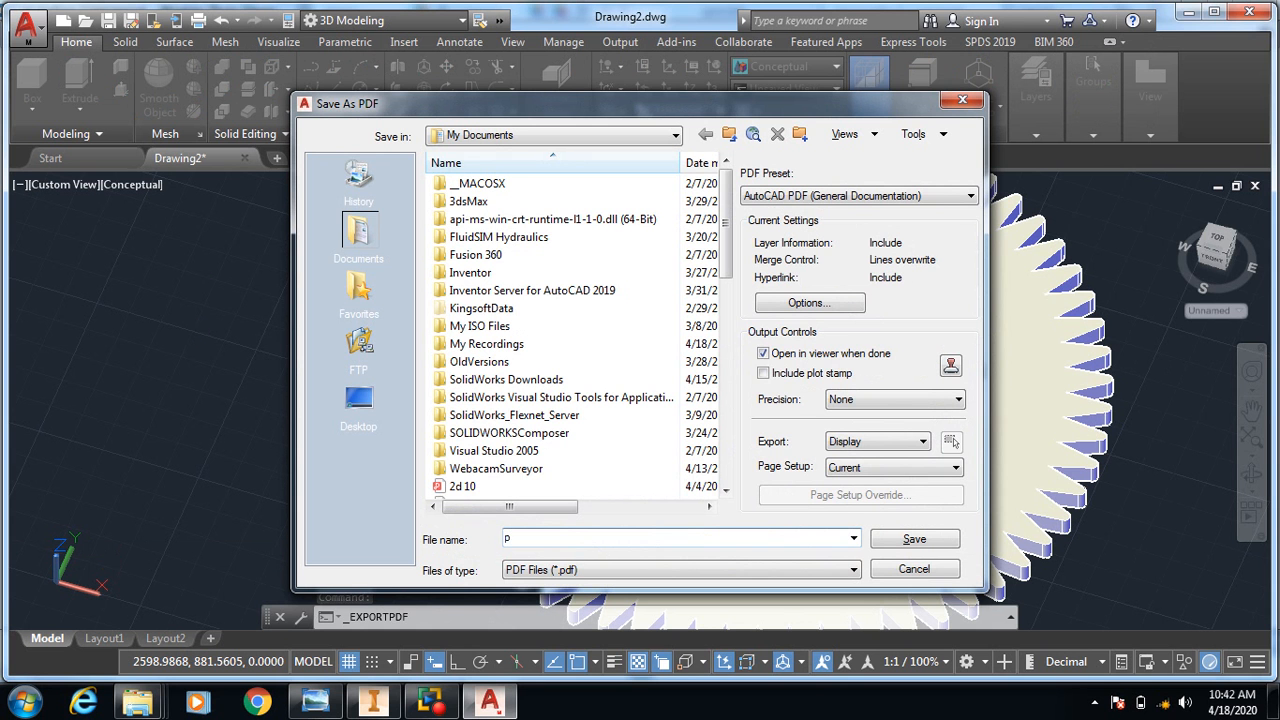
type("spro")
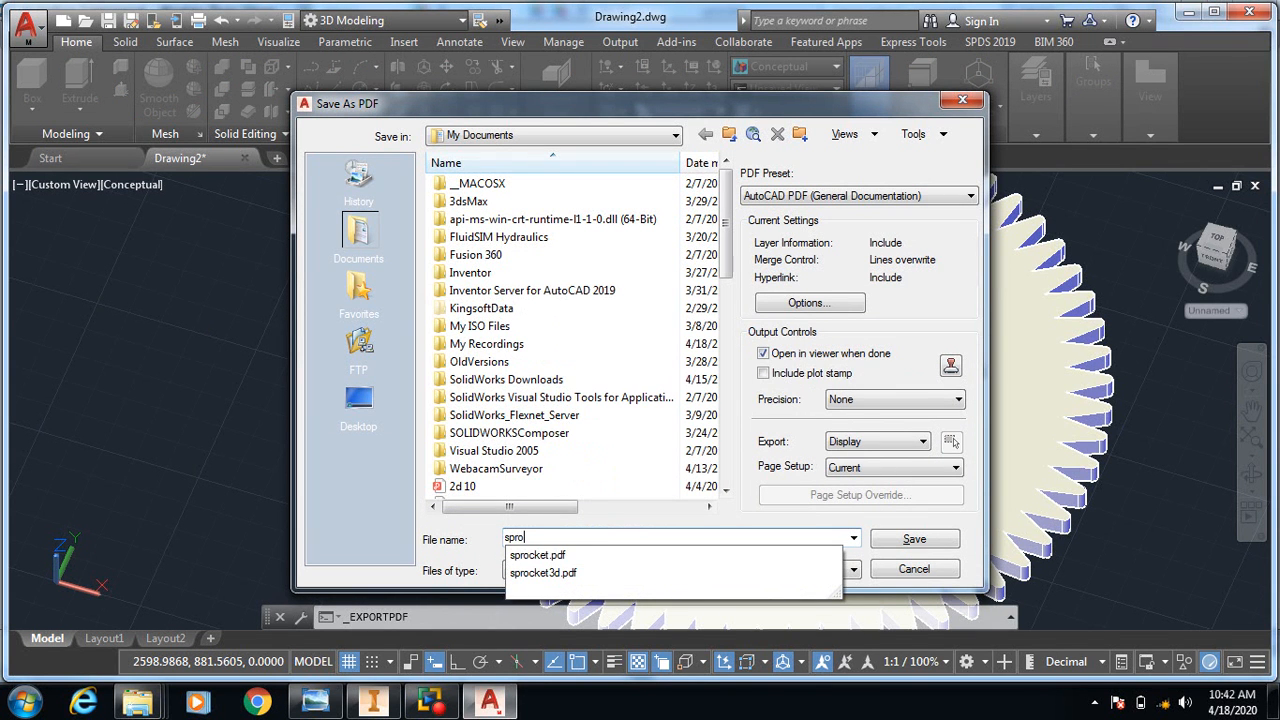
type("ckt")
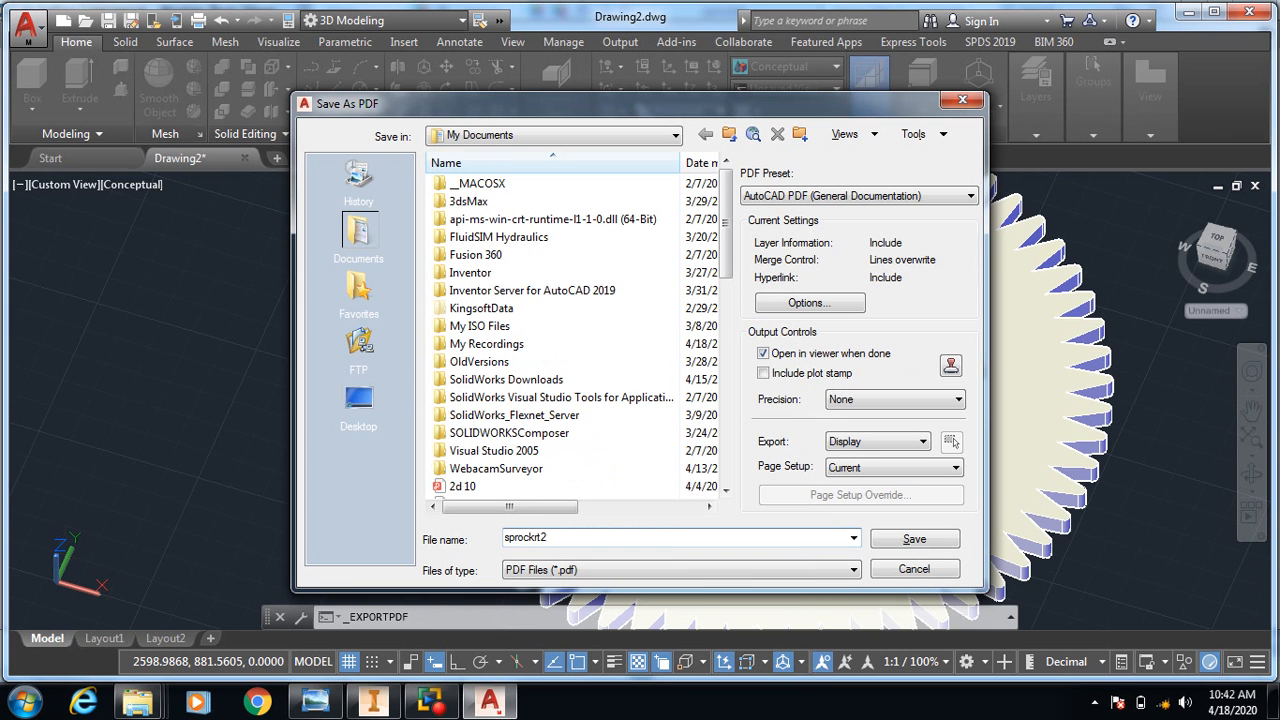
left_click(912, 540)
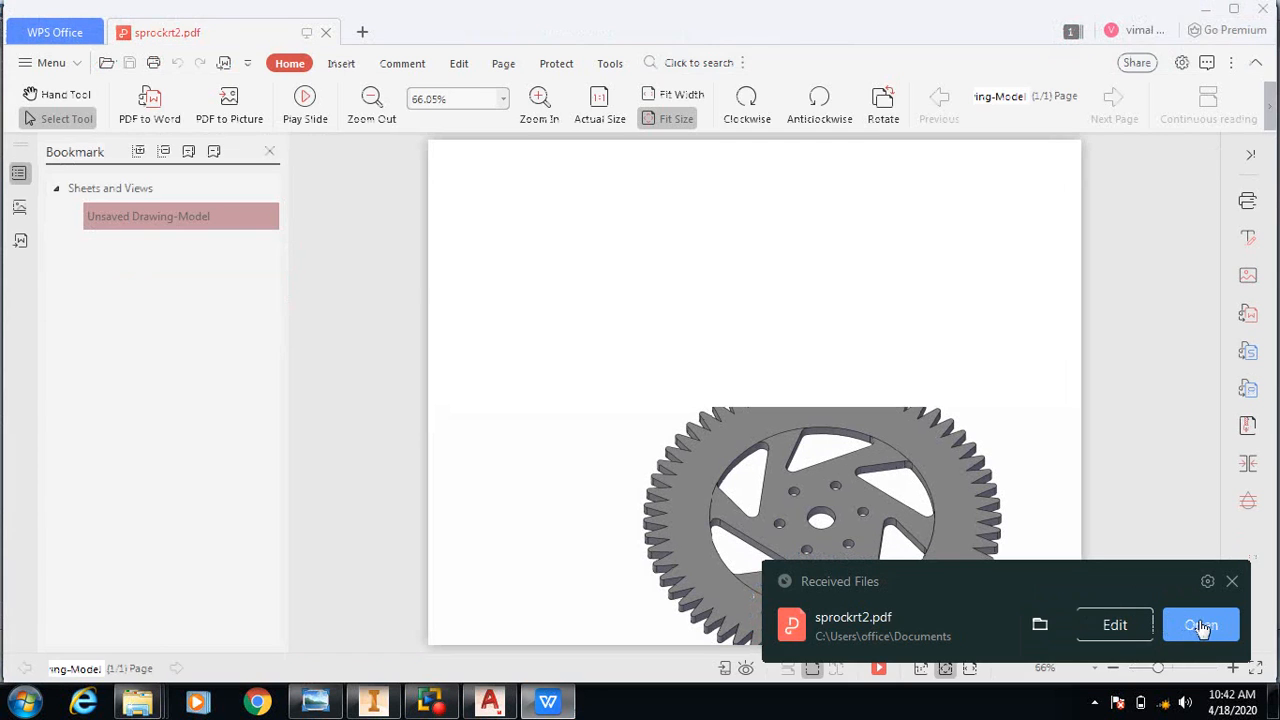
left_click(1201, 626)
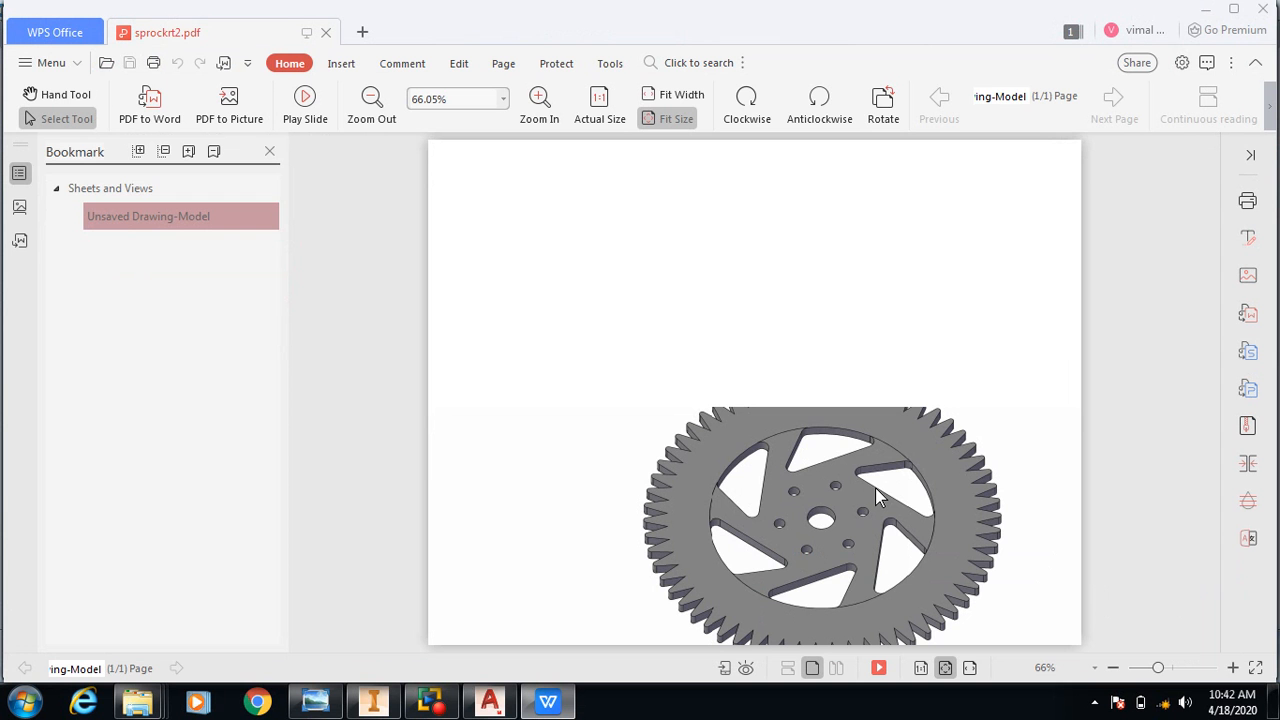
left_click(1264, 10)
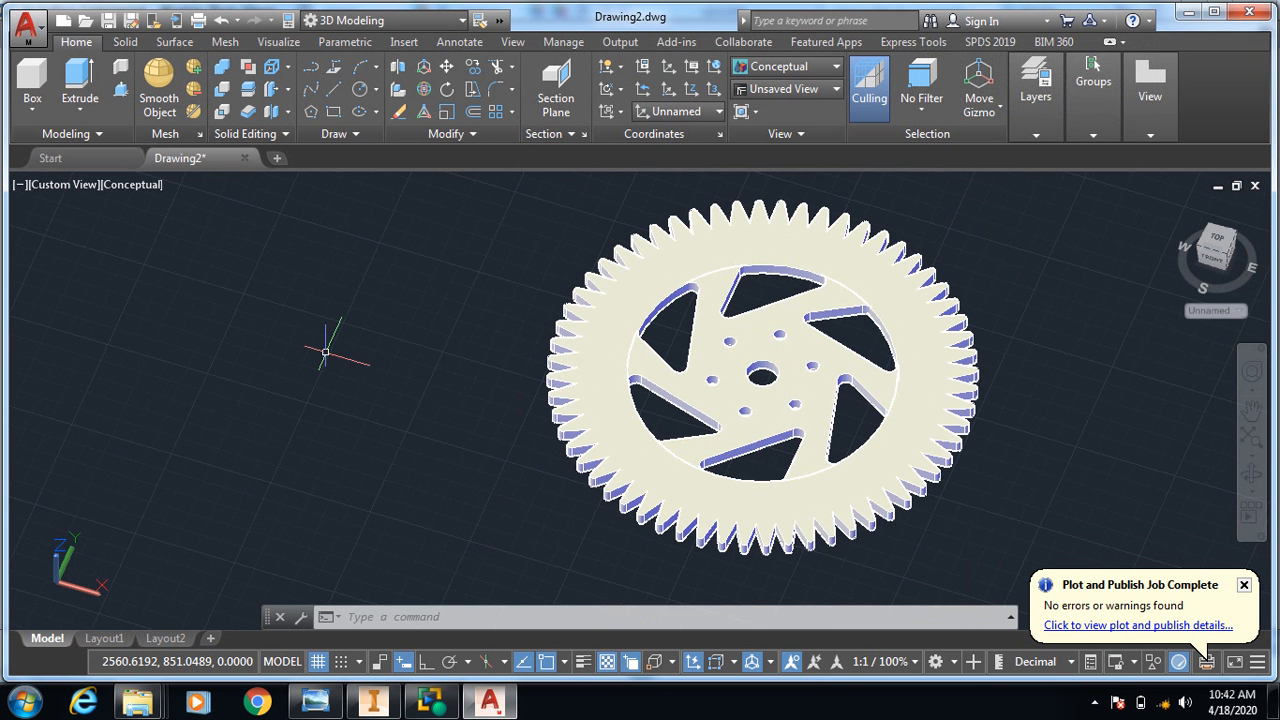
Export the sprocket's current view as a PDF named pfd2 in My Documents and dismiss the viewer's received-file notification.
left_click(26, 26)
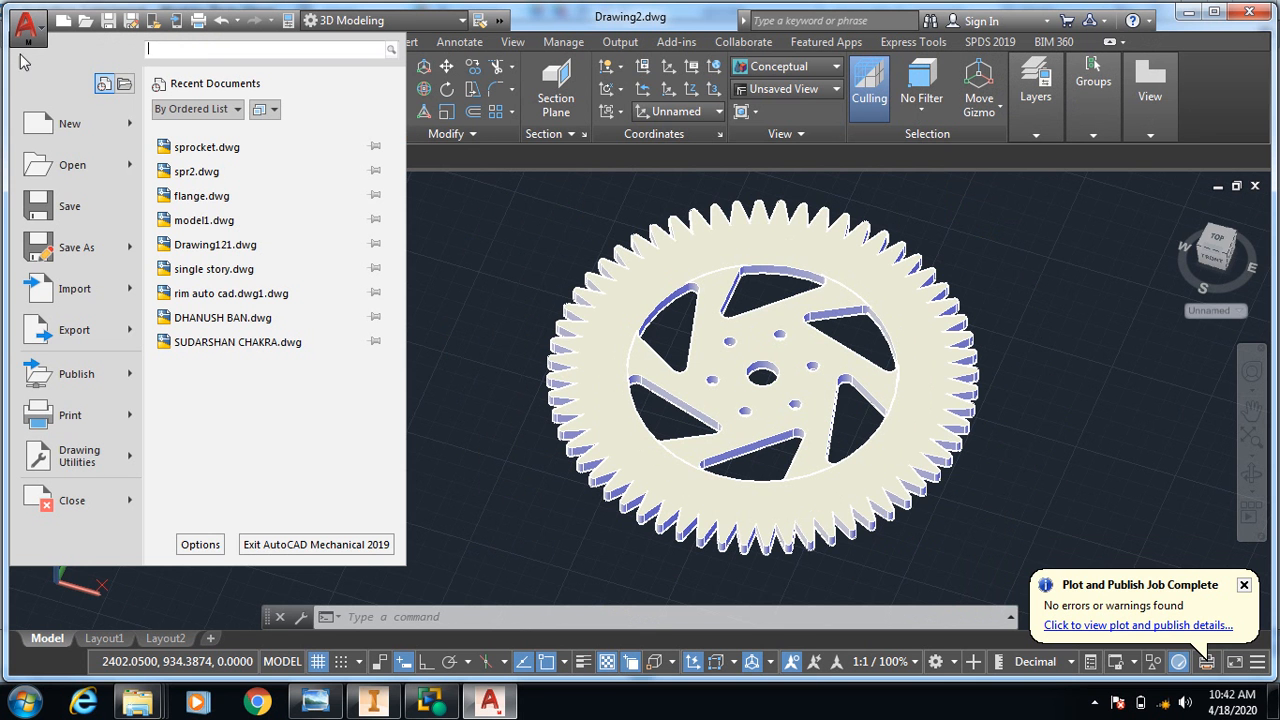
mouse_move(80, 340)
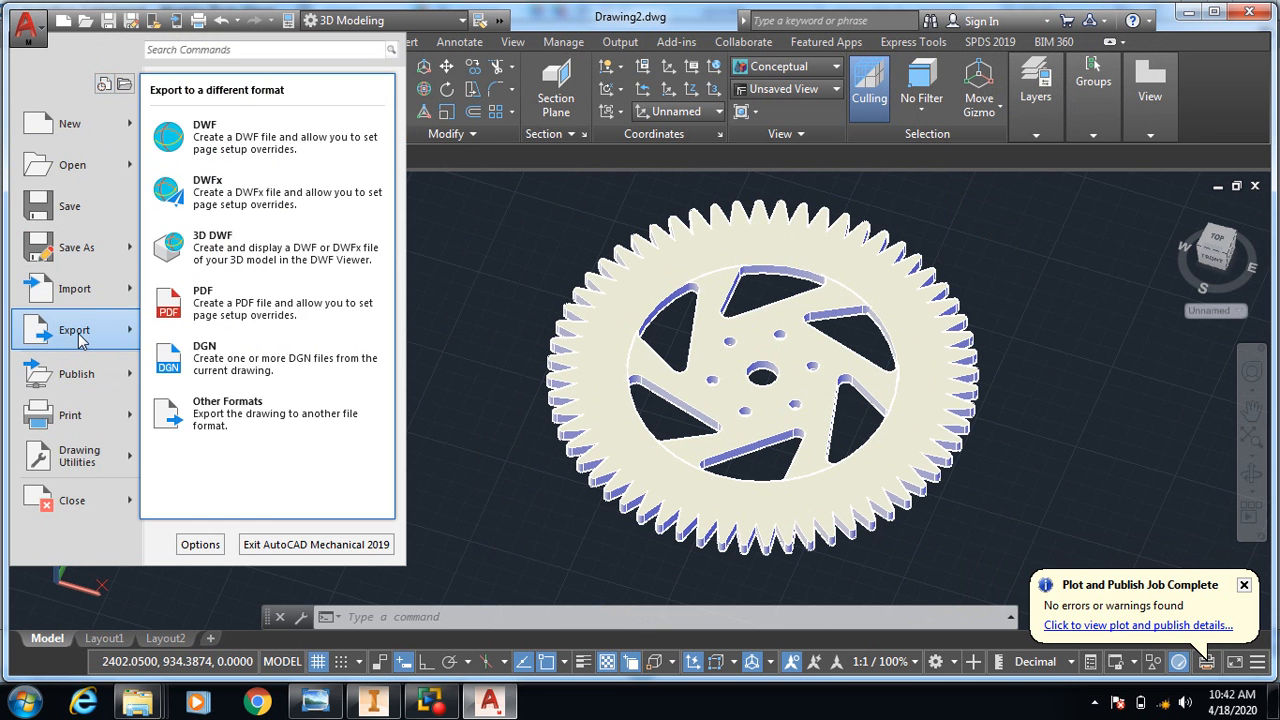
left_click(200, 318)
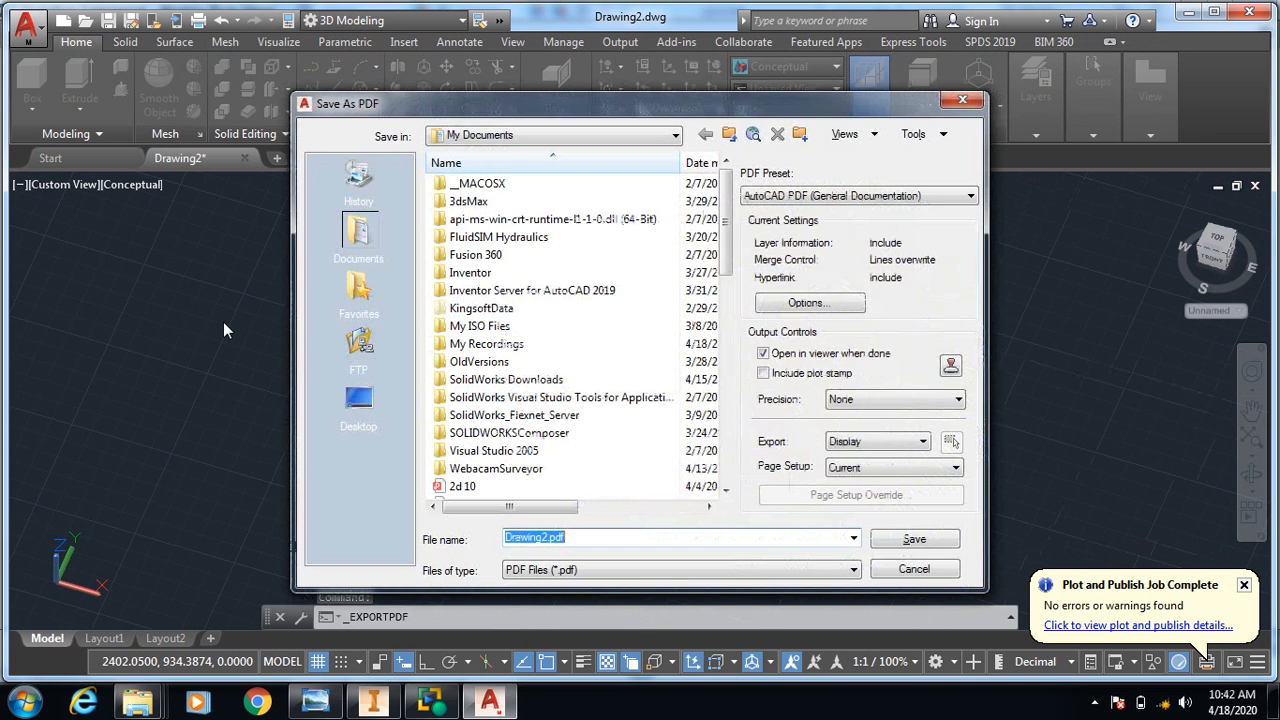
key("BackSpace")
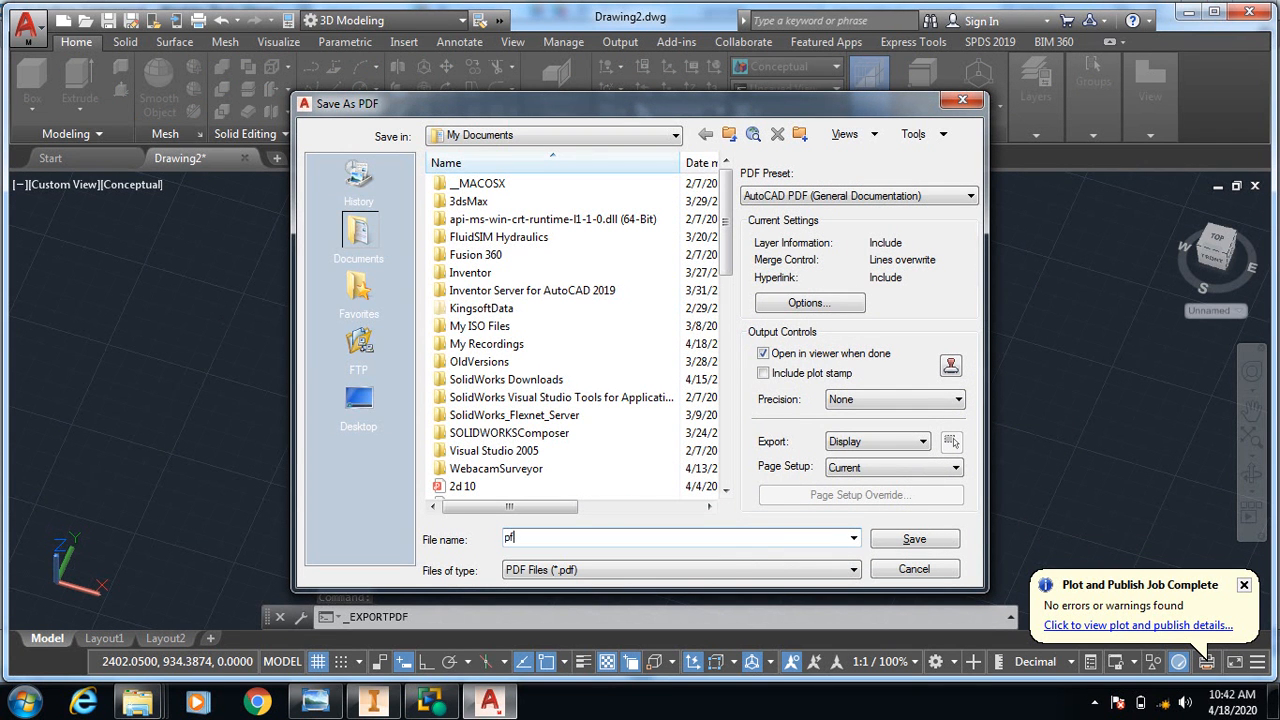
key("Return")
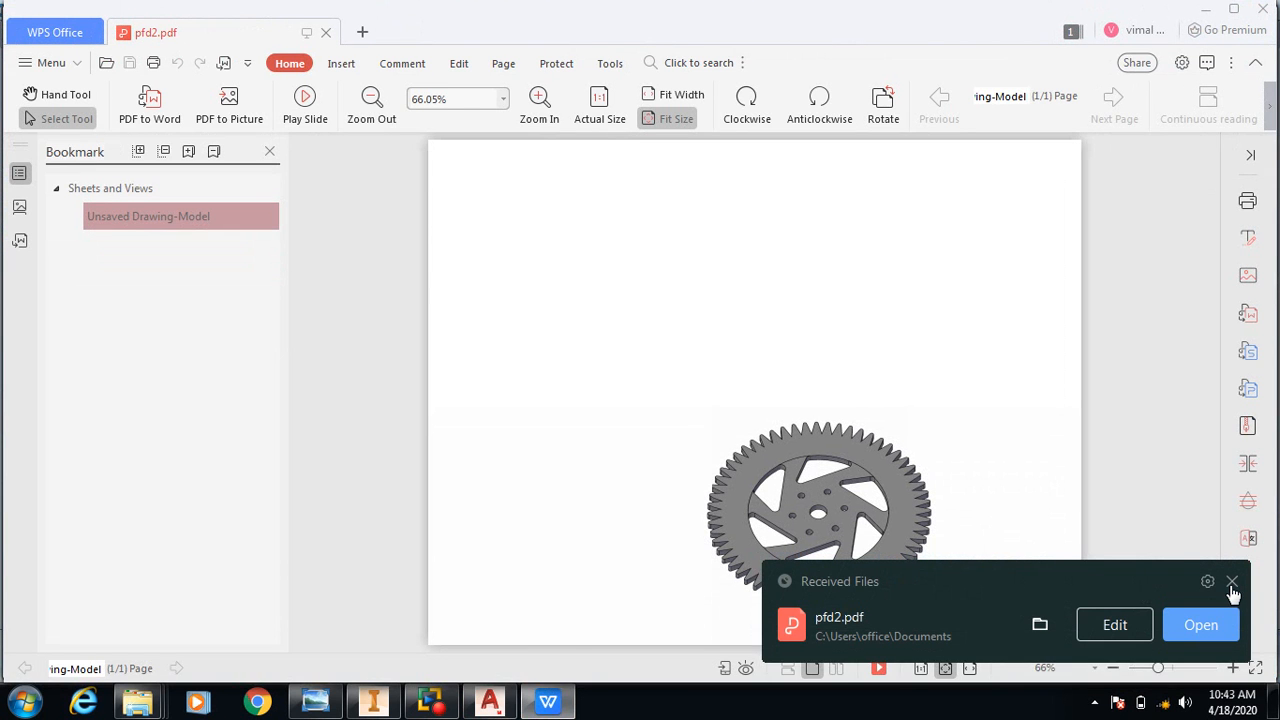
left_click(1232, 582)
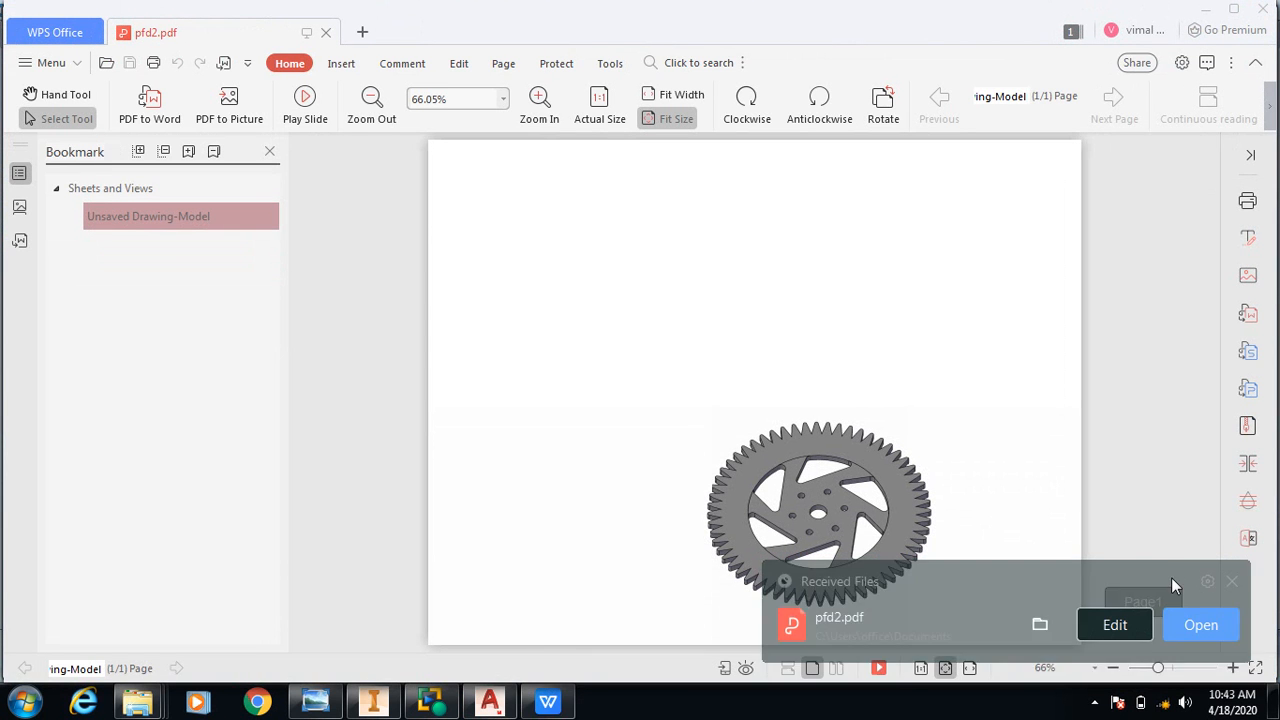
Enlarge the exported sprocket PDF to 150%, hide the bookmark list and bring the whole sprocket into view.
left_click(503, 104)
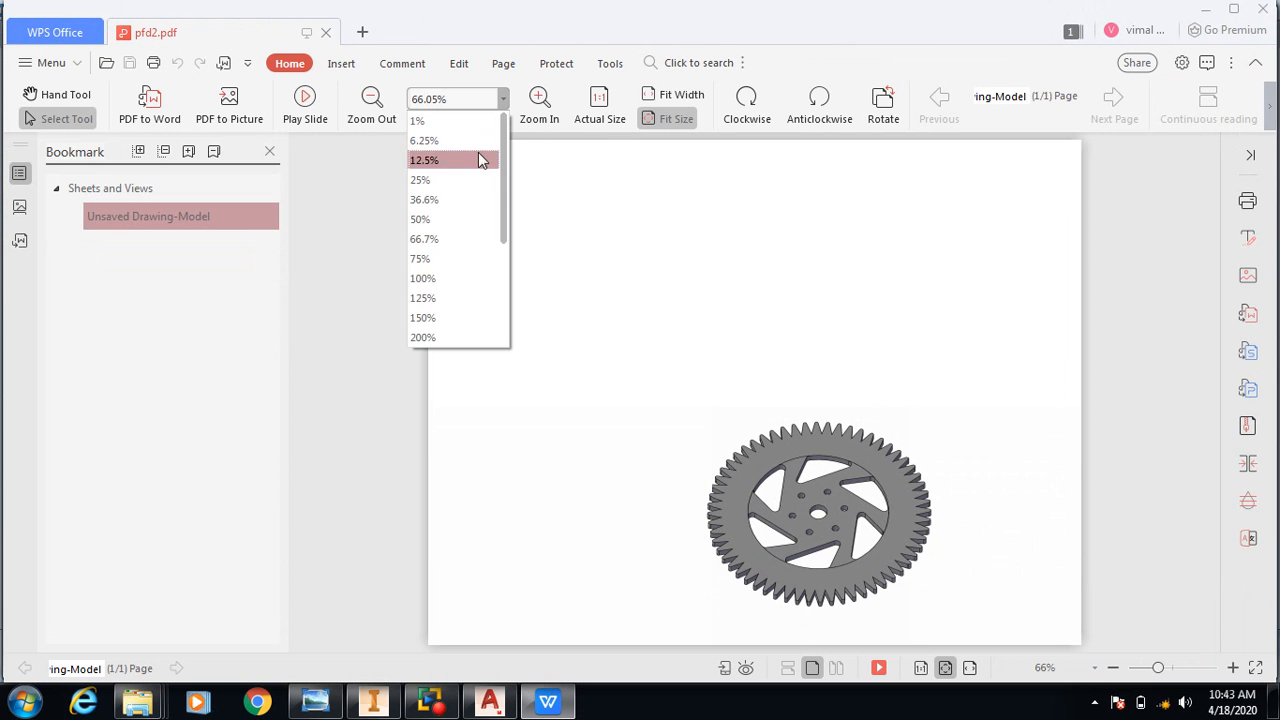
left_click(432, 318)
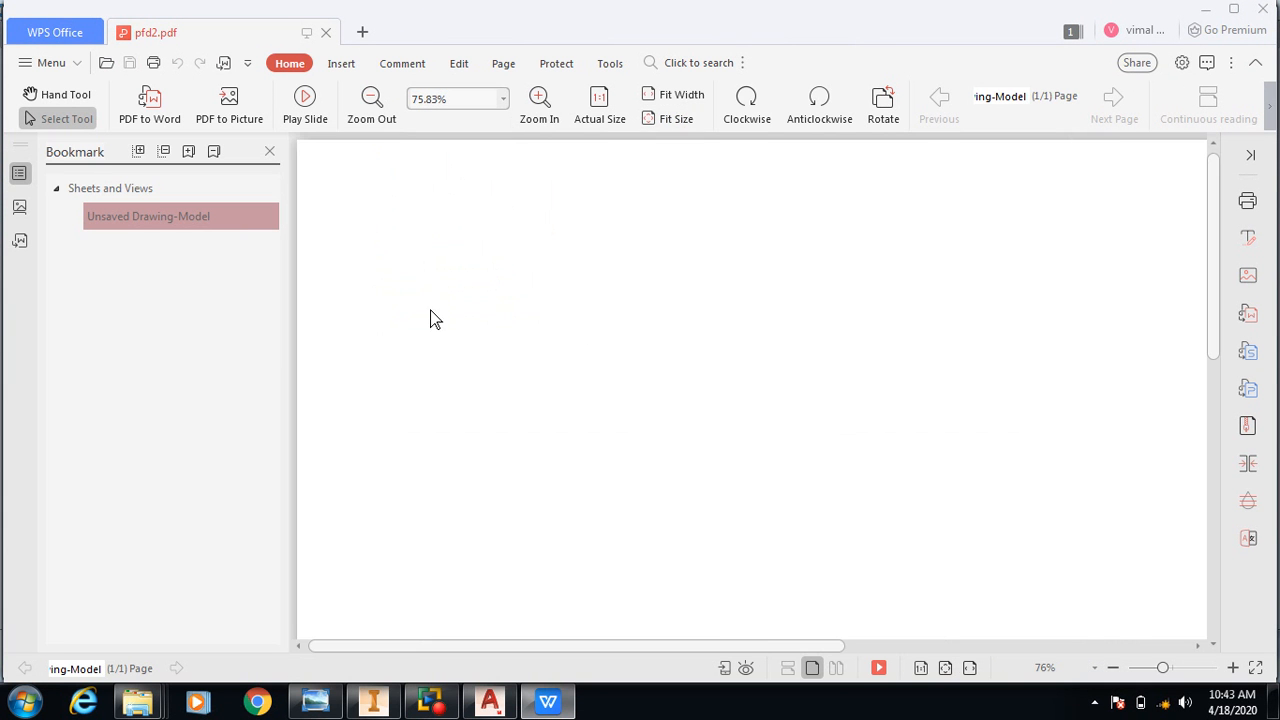
left_click(270, 152)
scroll(366, 349, "down", 5)
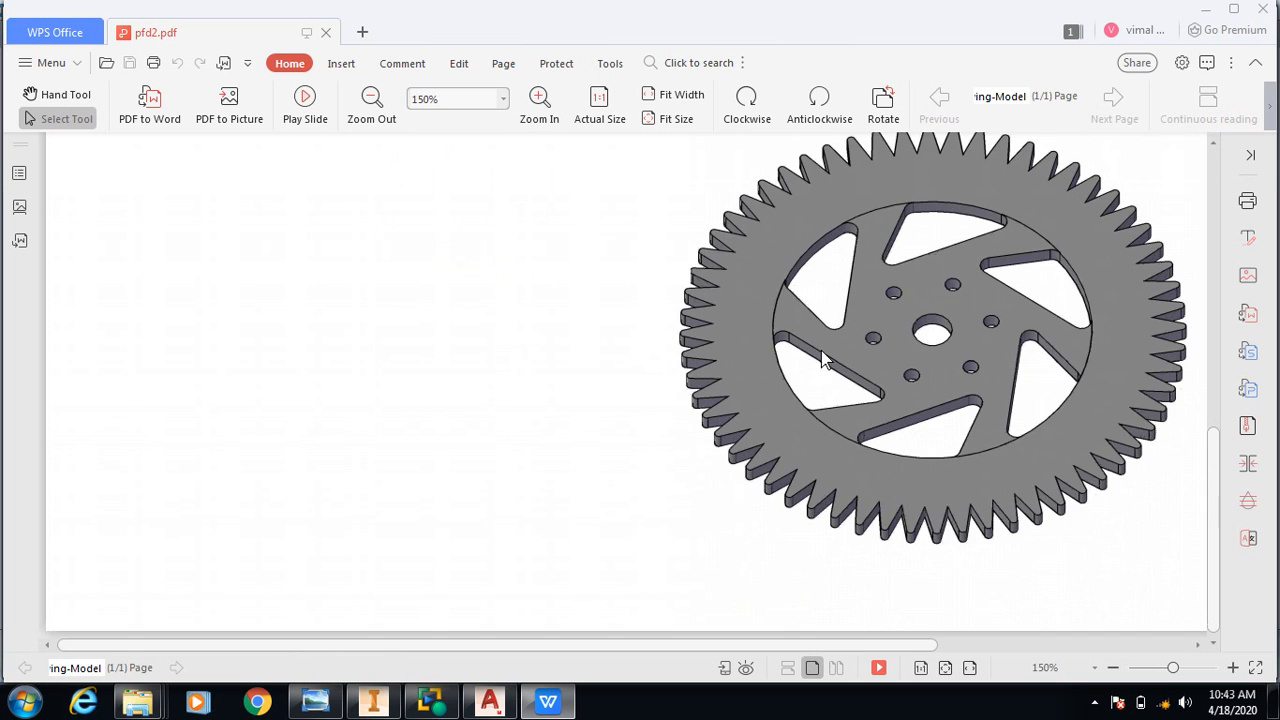
scroll(1004, 363, "up", 3)
scroll(1004, 363, "down", 2)
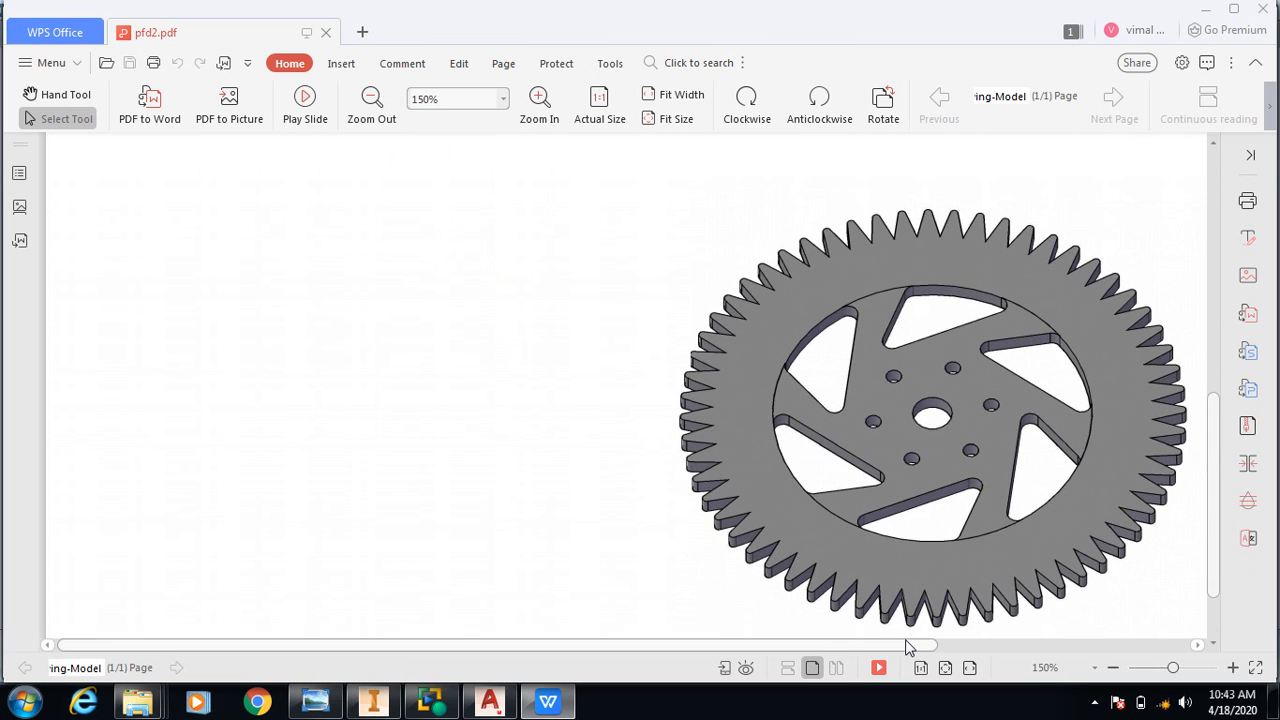
left_click_drag(908, 645, 1078, 643)
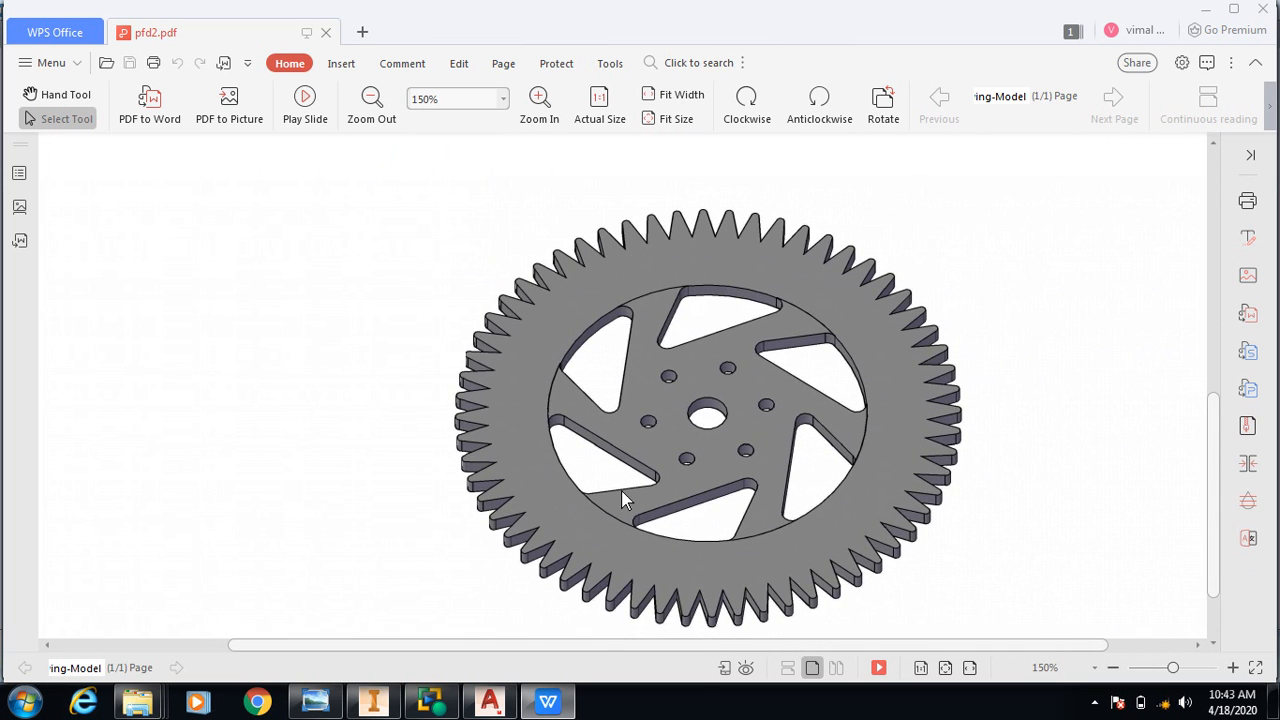
Examine the sprocket's teeth, hub holes and cutouts on the exported PDF page.
scroll(507, 447, "down", 1)
scroll(507, 450, "up", 1)
scroll(656, 512, "down", 3)
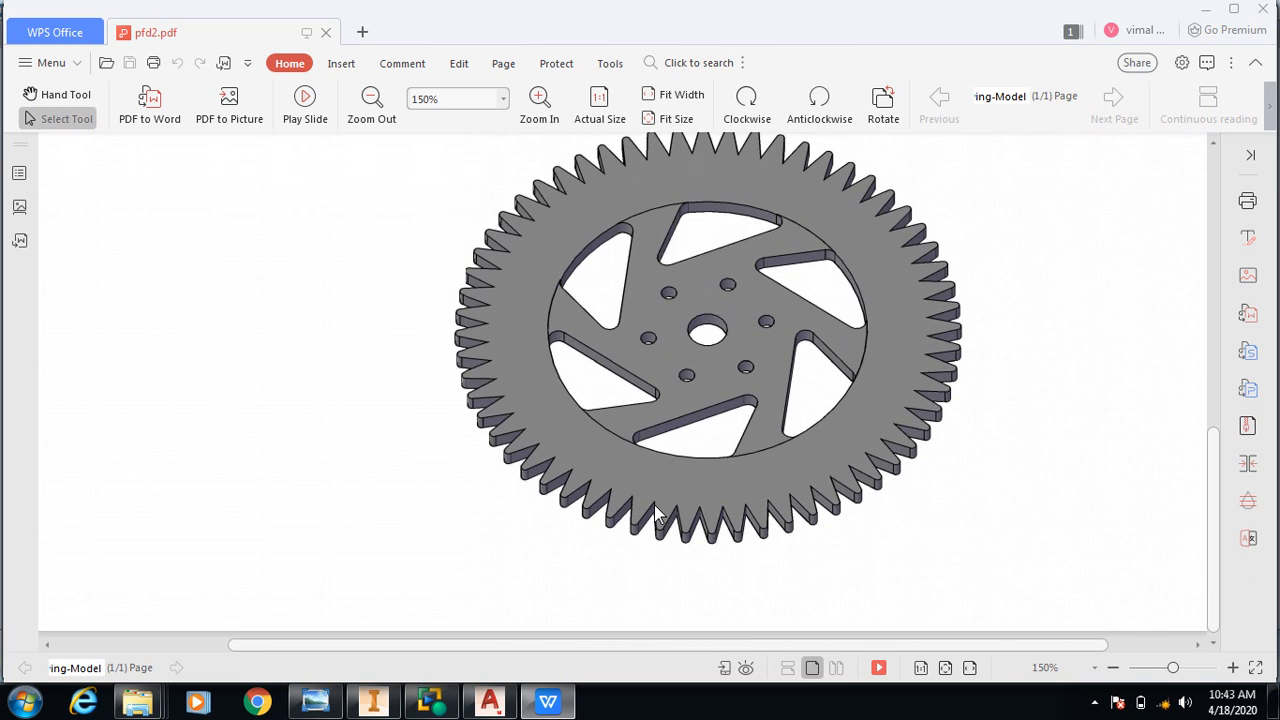
scroll(656, 512, "up", 3)
scroll(656, 516, "down", 3)
scroll(654, 508, "up", 15)
scroll(654, 508, "down", 8)
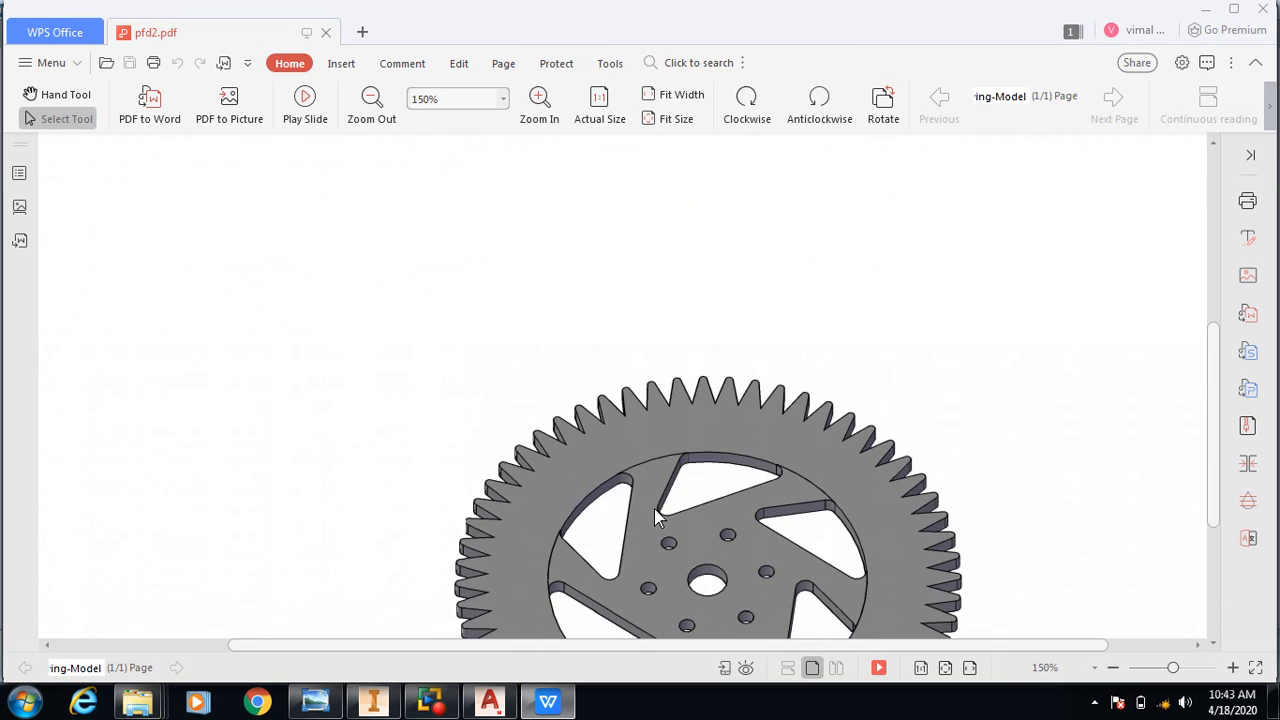
scroll(654, 508, "down", 9)
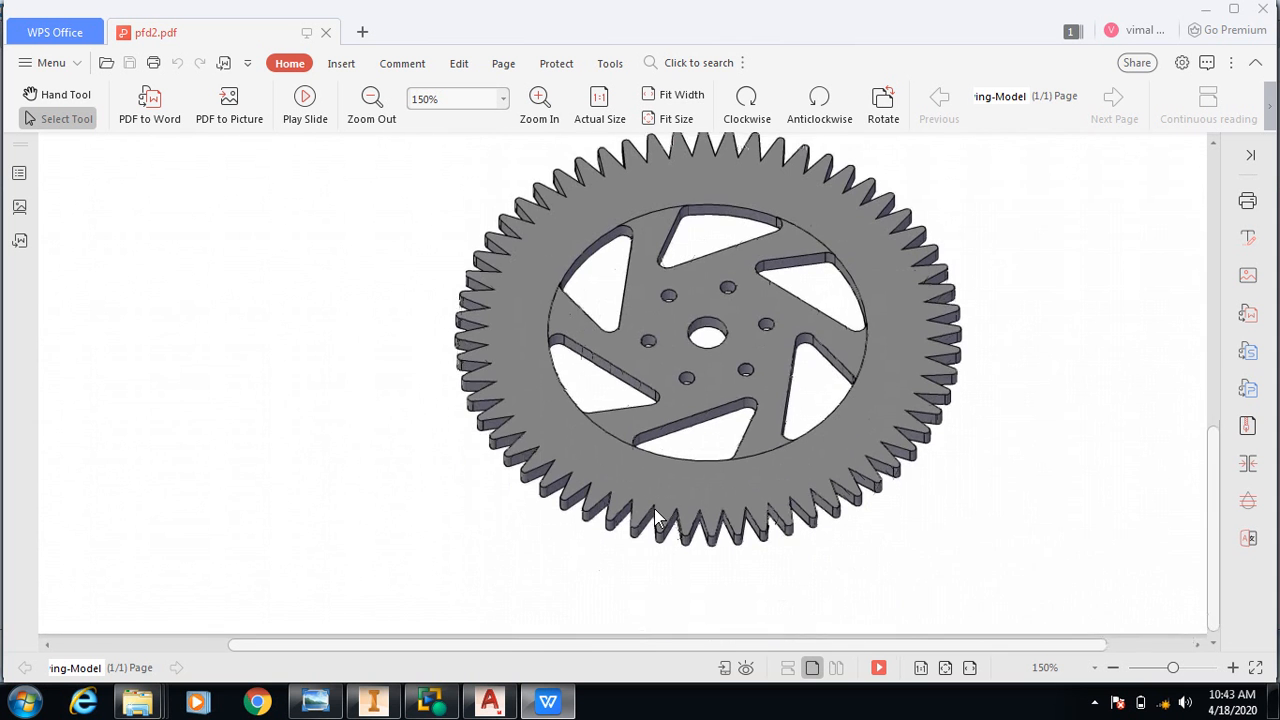
Switch back to AutoCAD and close Drawing2 without saving the changes.
left_click(489, 704)
scroll(920, 450, "down", 5)
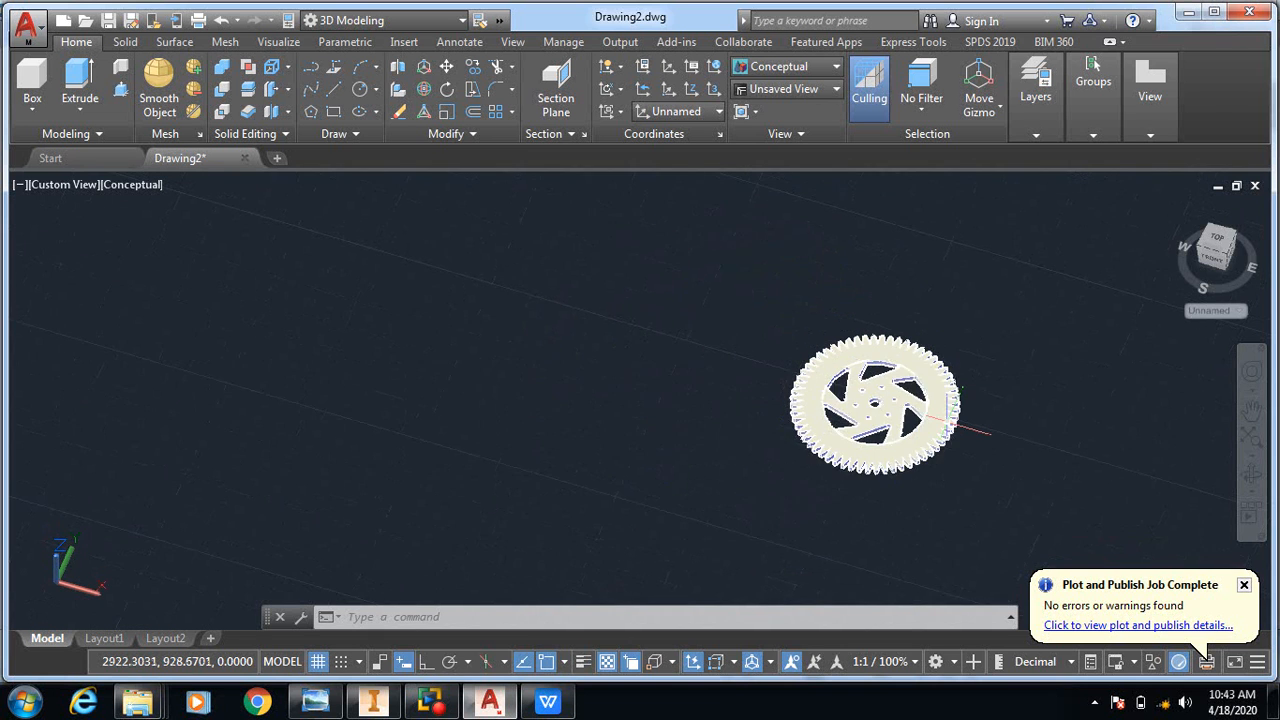
scroll(952, 425, "up", 5)
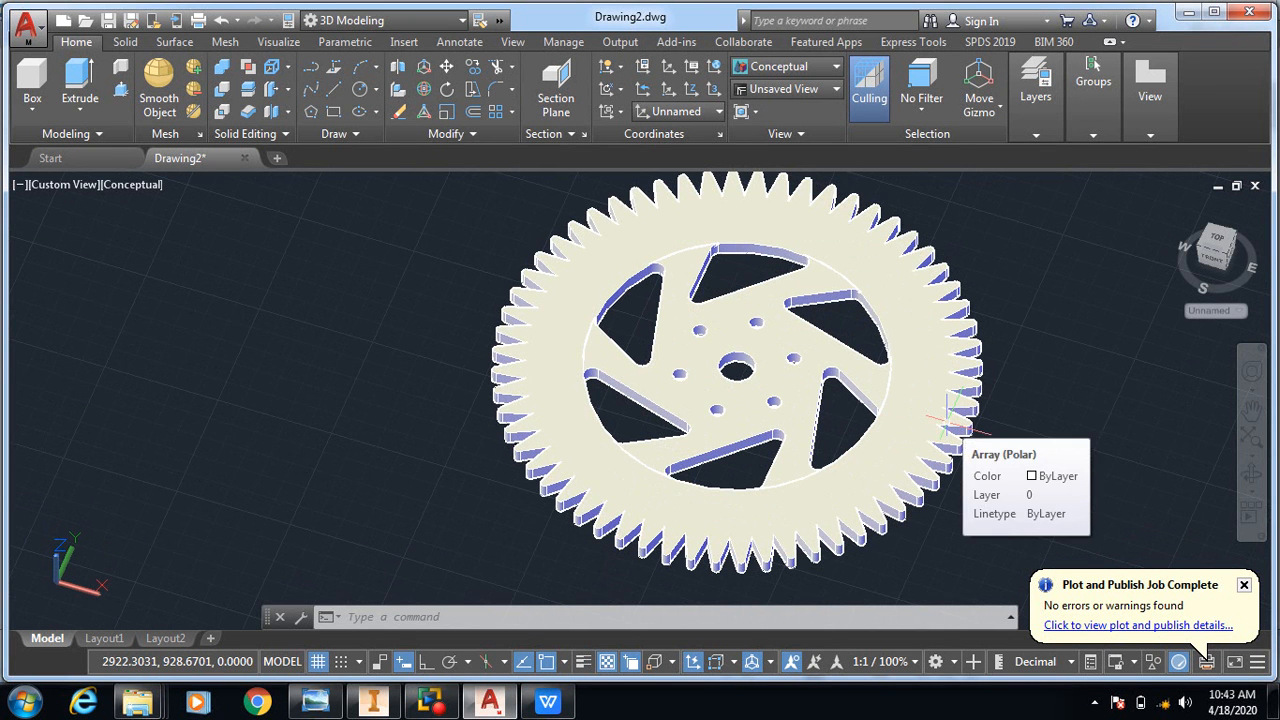
left_click(1256, 187)
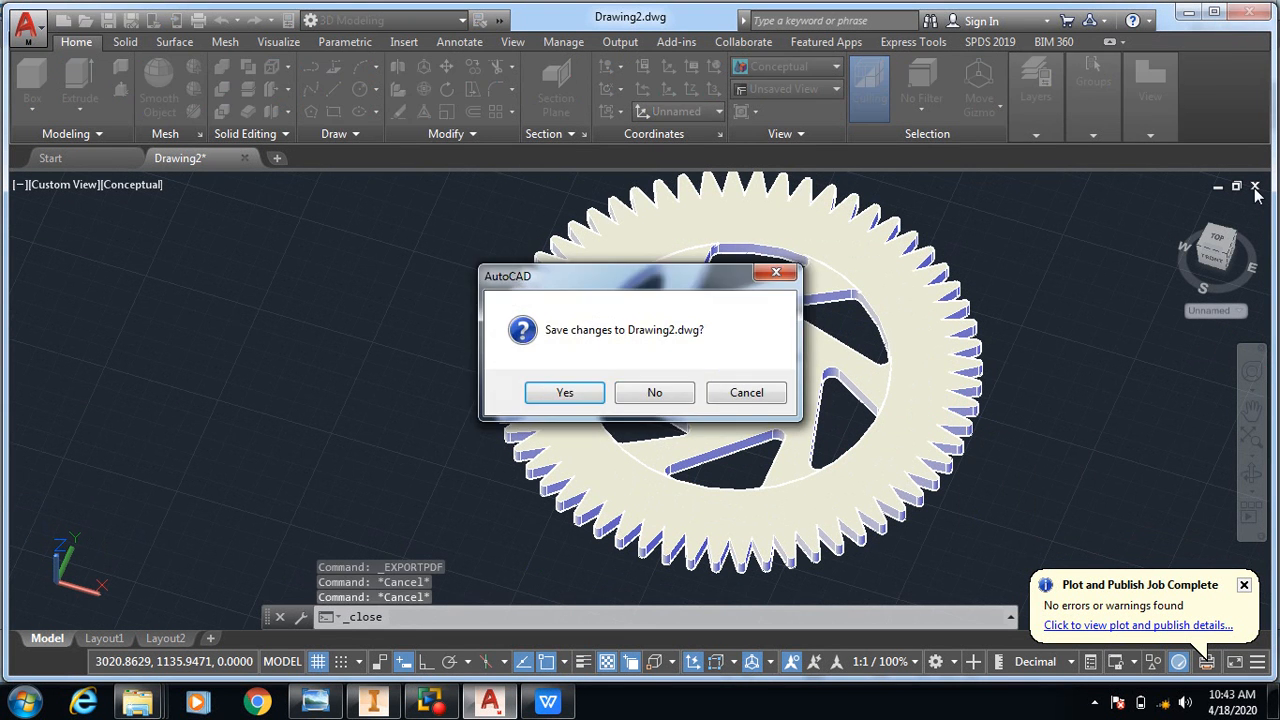
left_click(655, 393)
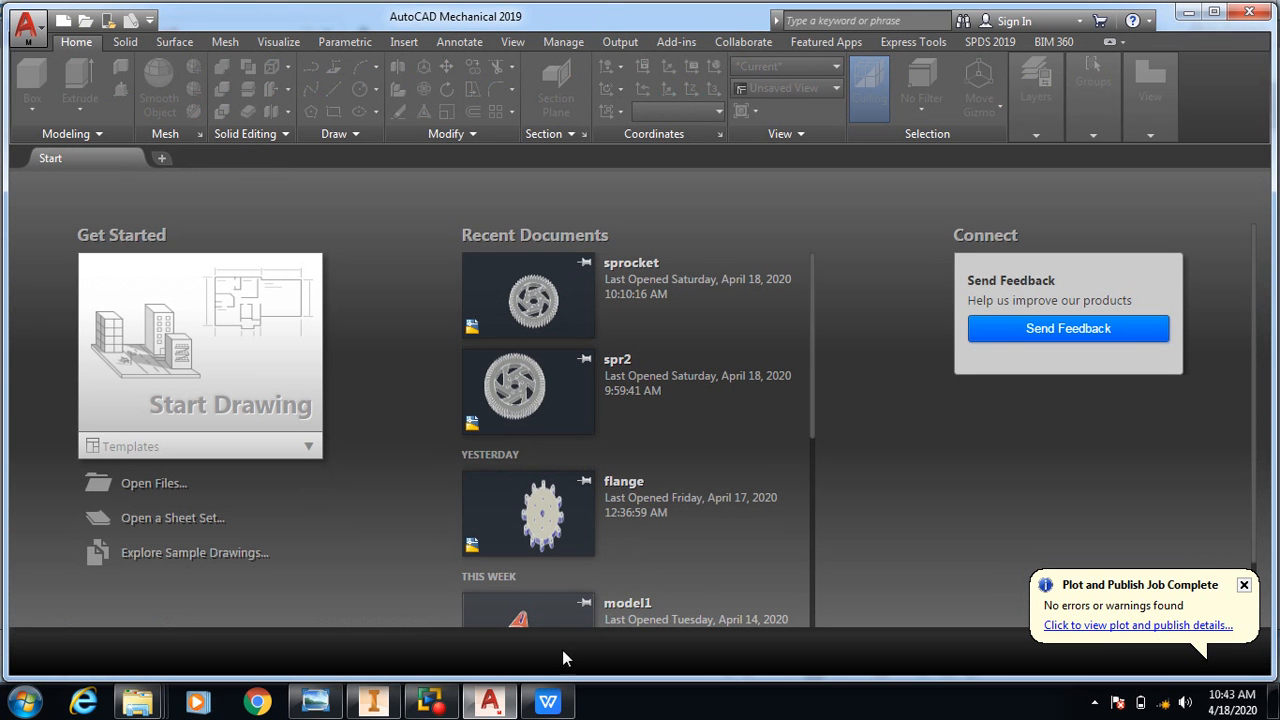
Open the recent flange drawing, check it from the top and set it to the home view.
left_click(562, 527)
left_click(561, 528)
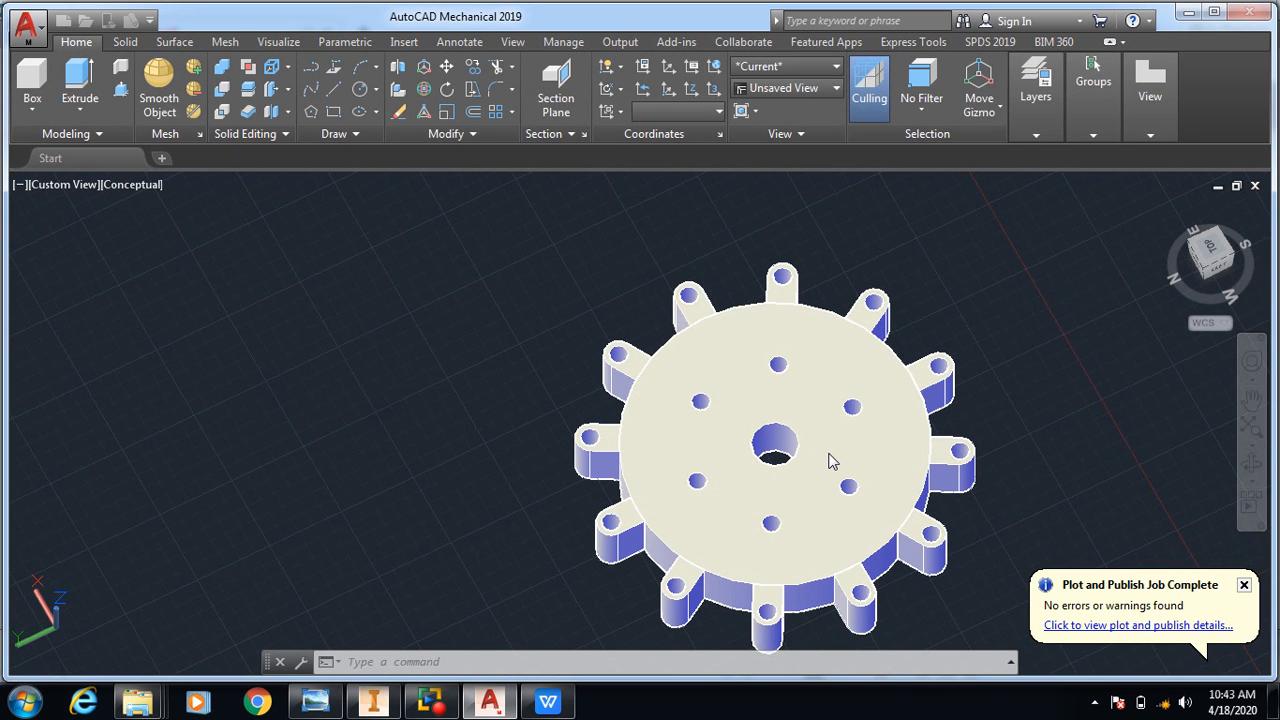
left_click(1210, 247)
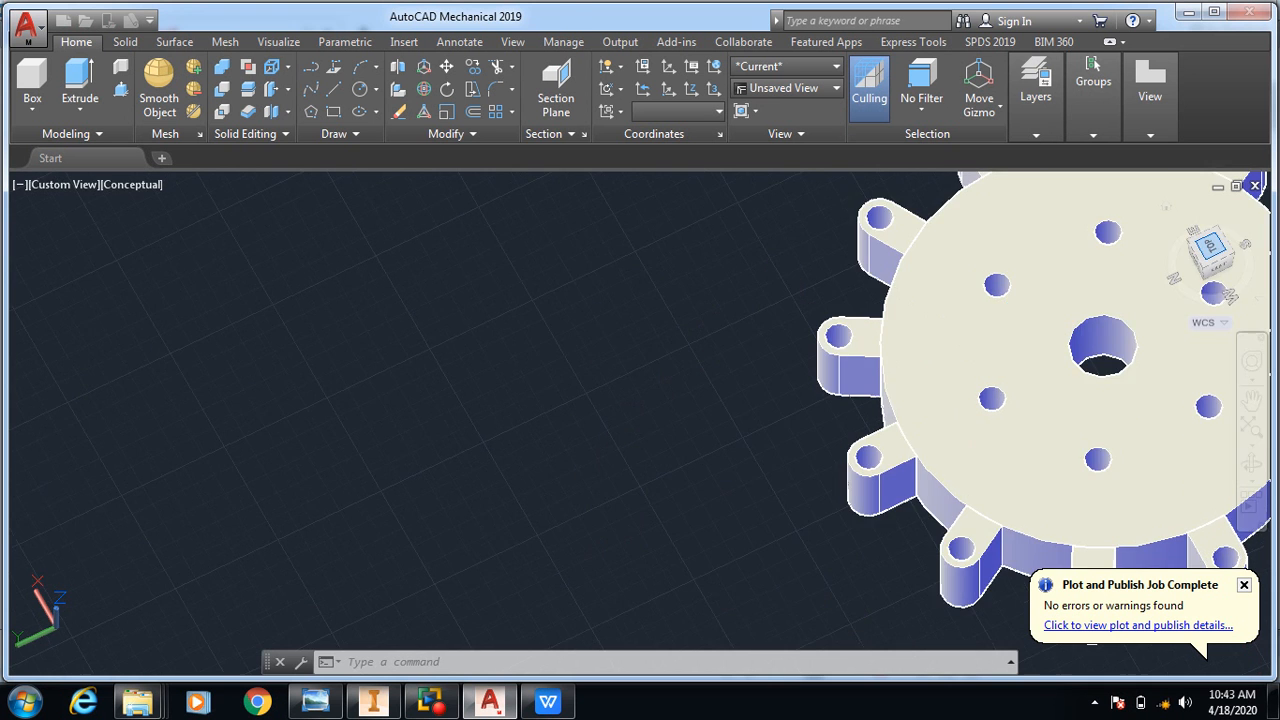
scroll(790, 380, "up", 4)
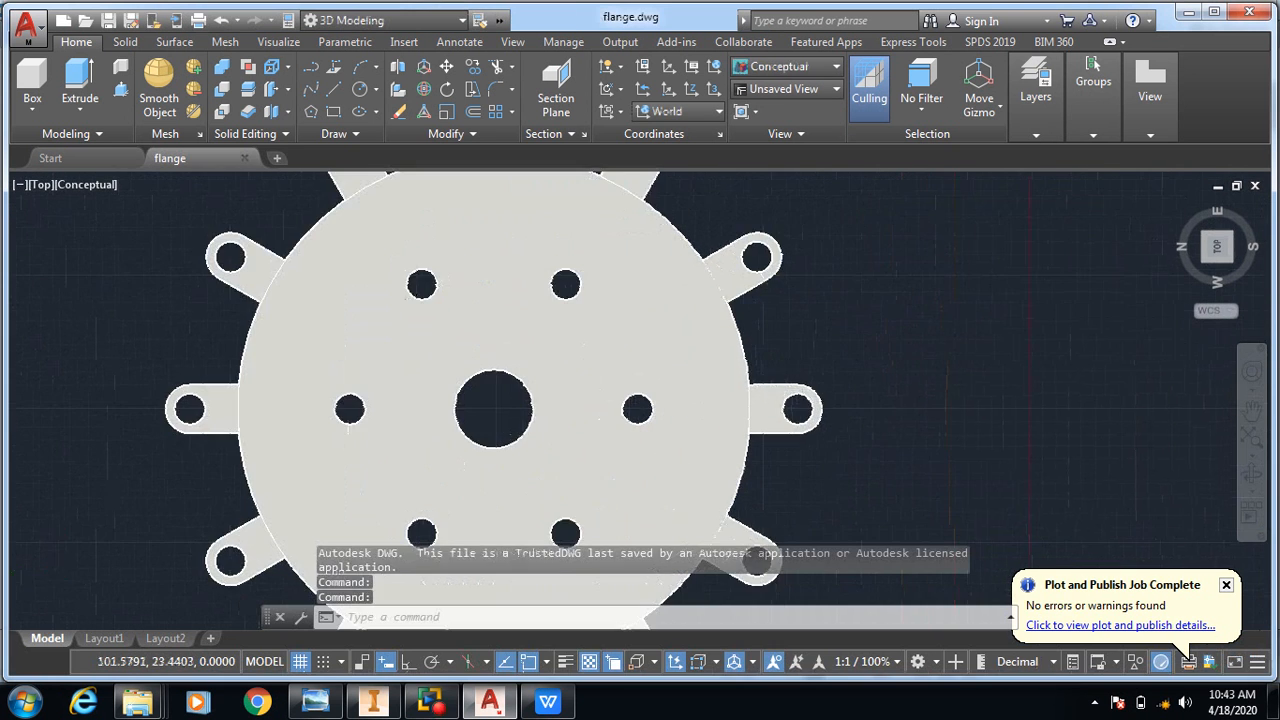
scroll(779, 391, "down", 4)
scroll(779, 391, "up", 3)
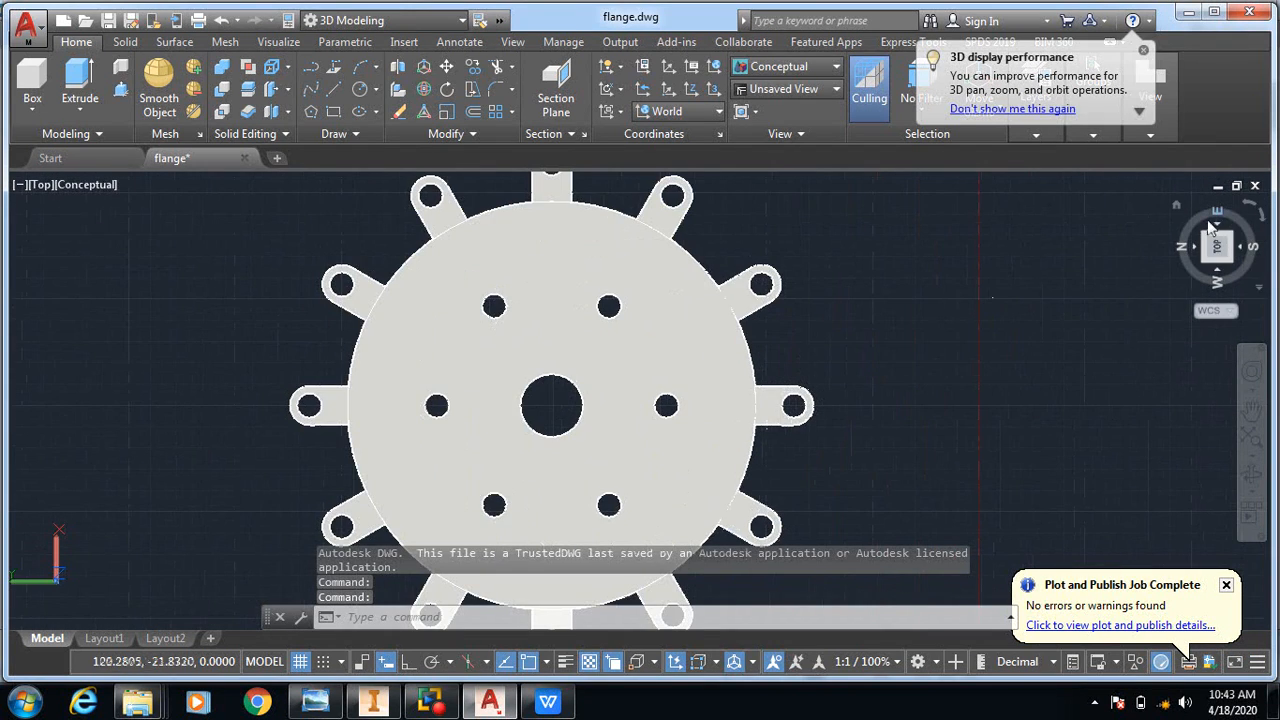
left_click(1177, 206)
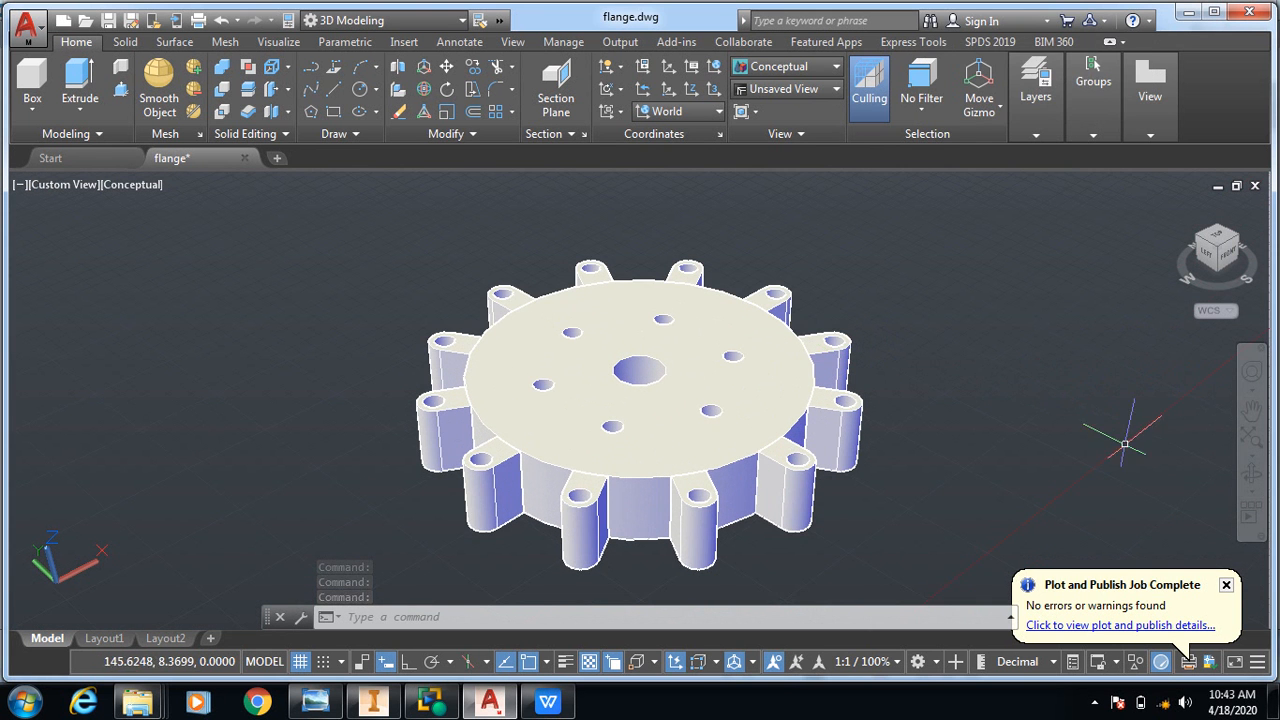
Orbit the flange to a steeper angle from above and pan it so the whole part is in view.
left_click(1251, 474)
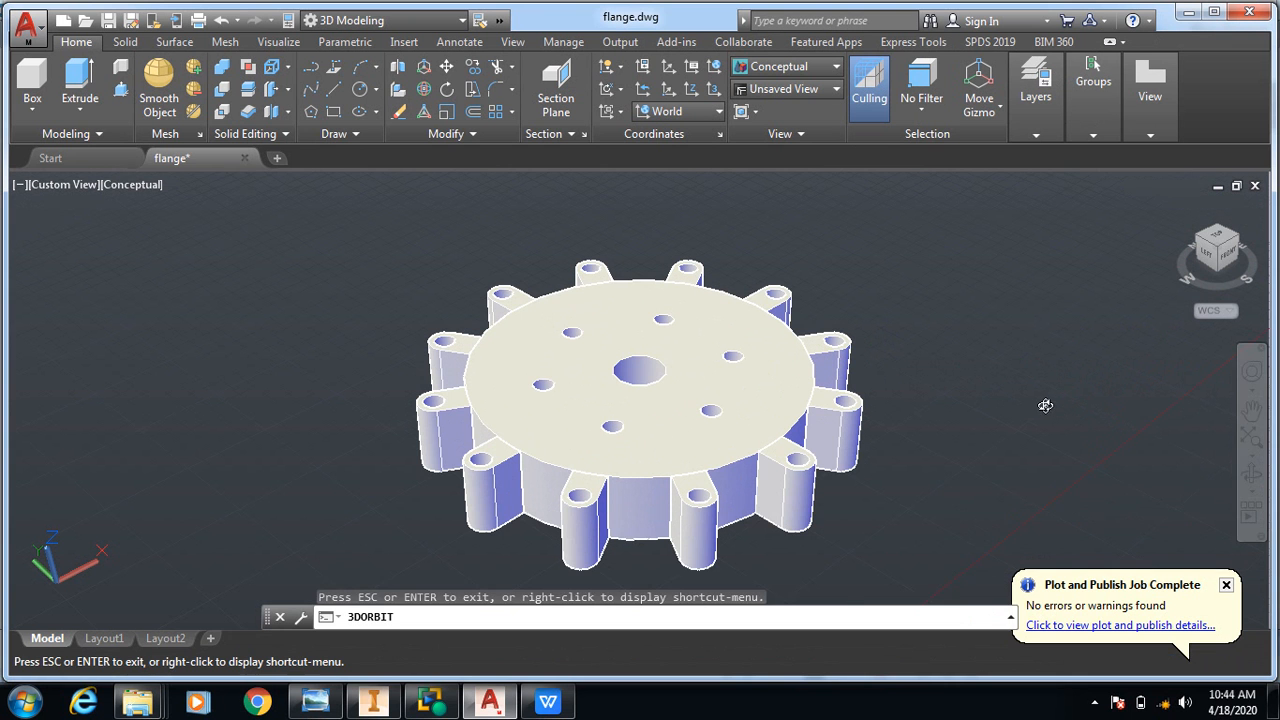
mouse_move(1043, 437)
left_mouse_down()
mouse_move(1043, 471)
mouse_move(1047, 451)
left_mouse_up()
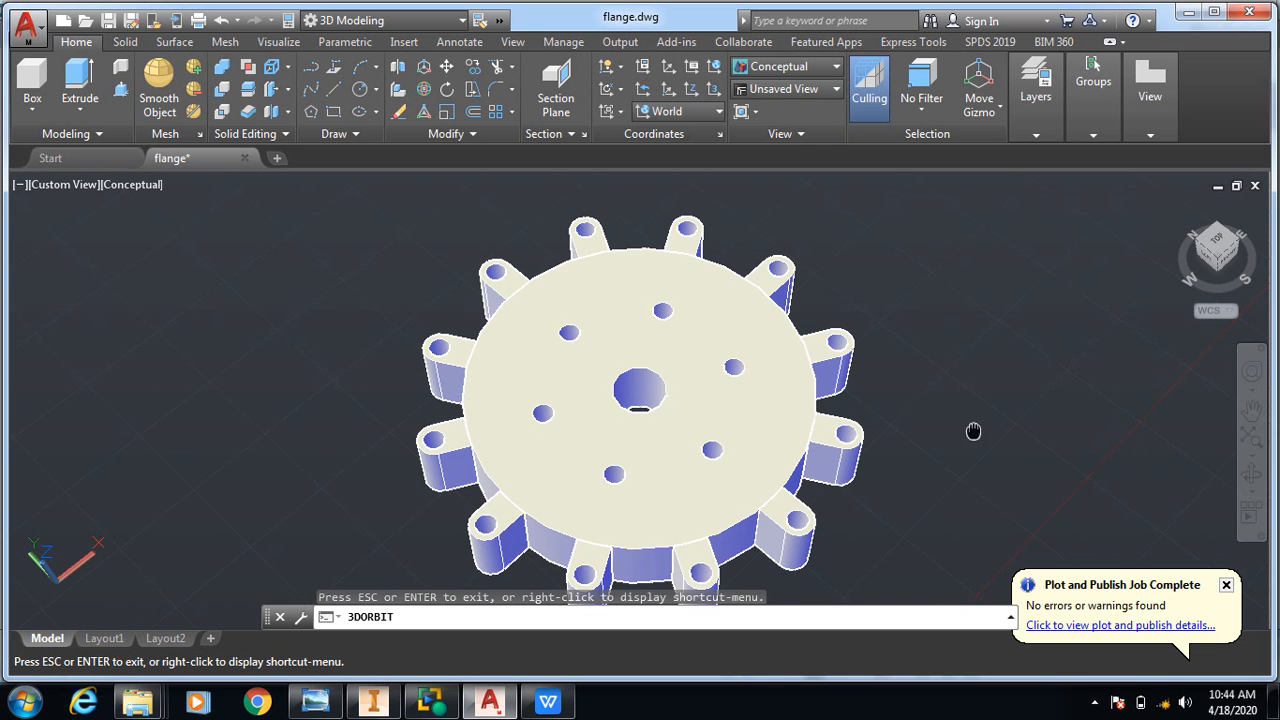
left_click_drag(973, 431, 997, 382)
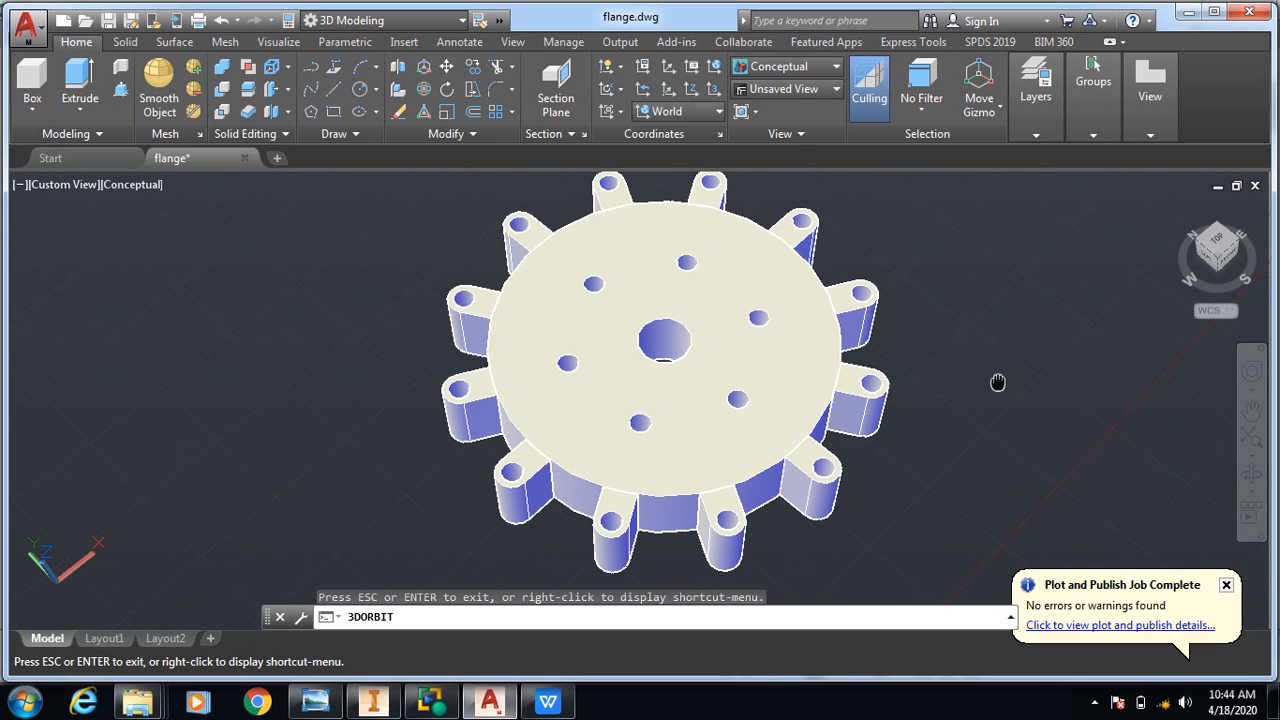
left_click_drag(997, 382, 994, 406)
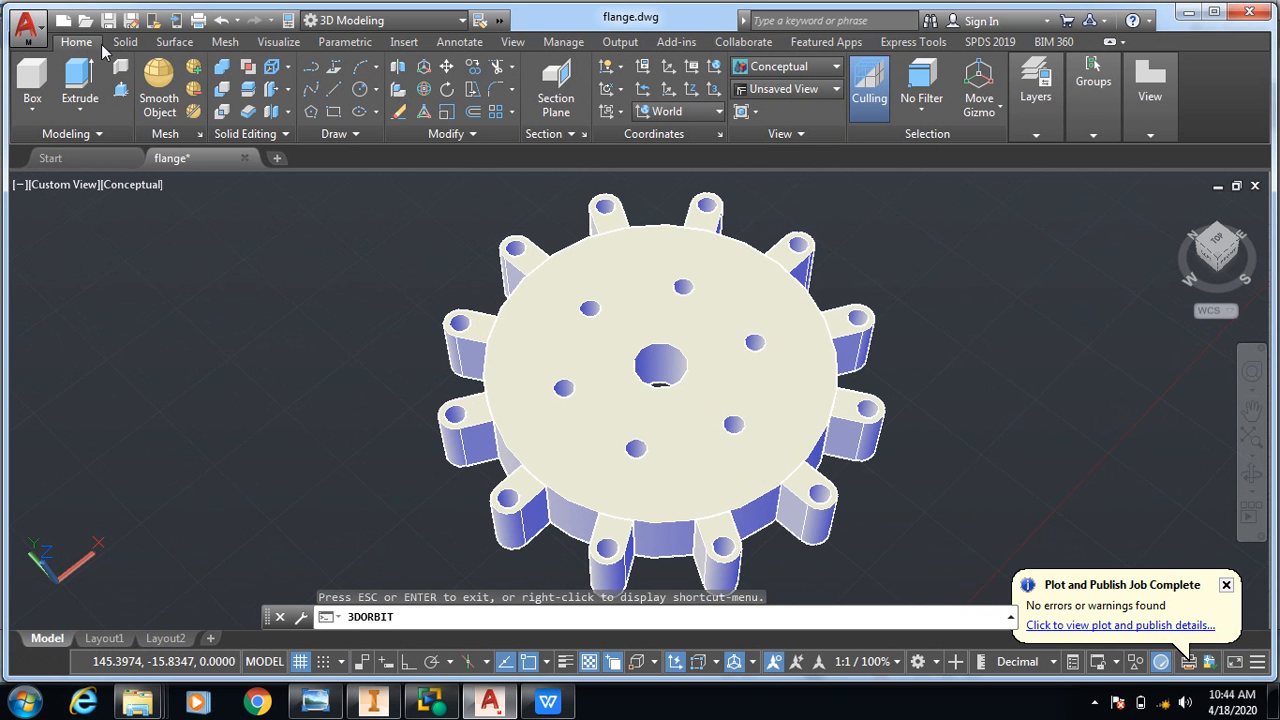
Export the flange's current view as a PDF named d2 in My Documents and clear the viewer's received-file notification.
left_click(26, 24)
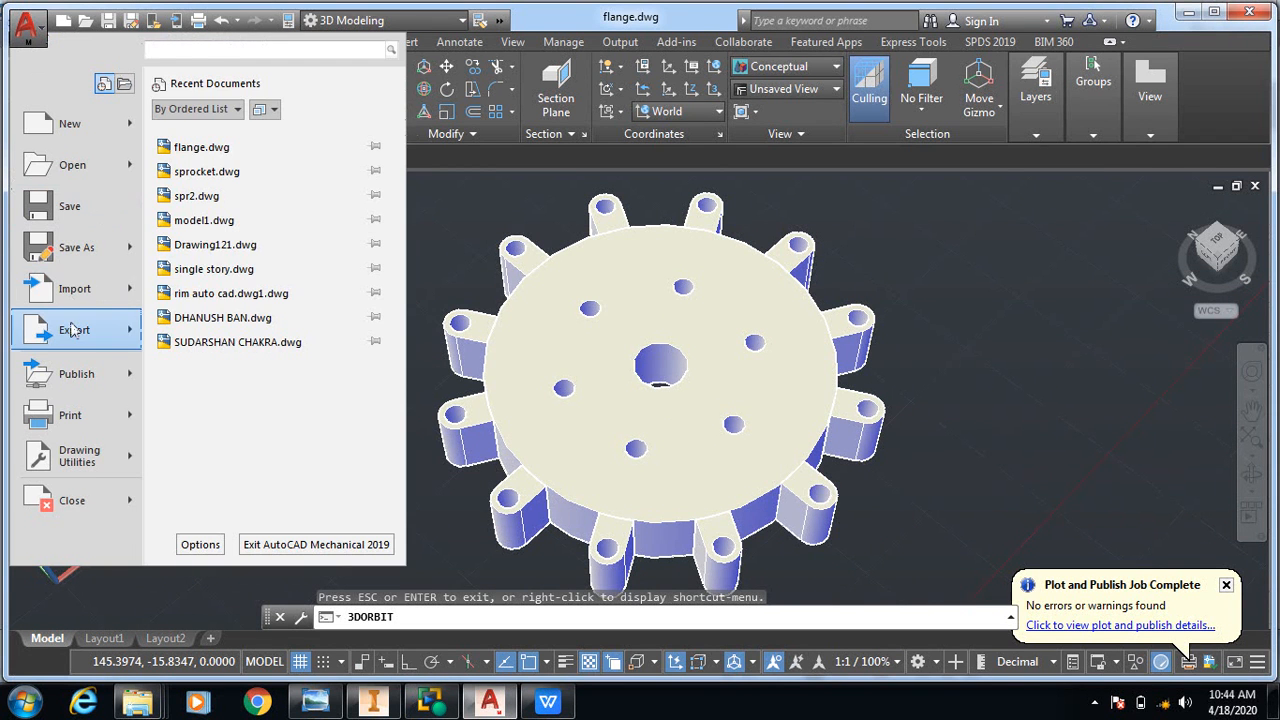
mouse_move(73, 332)
left_click(240, 305)
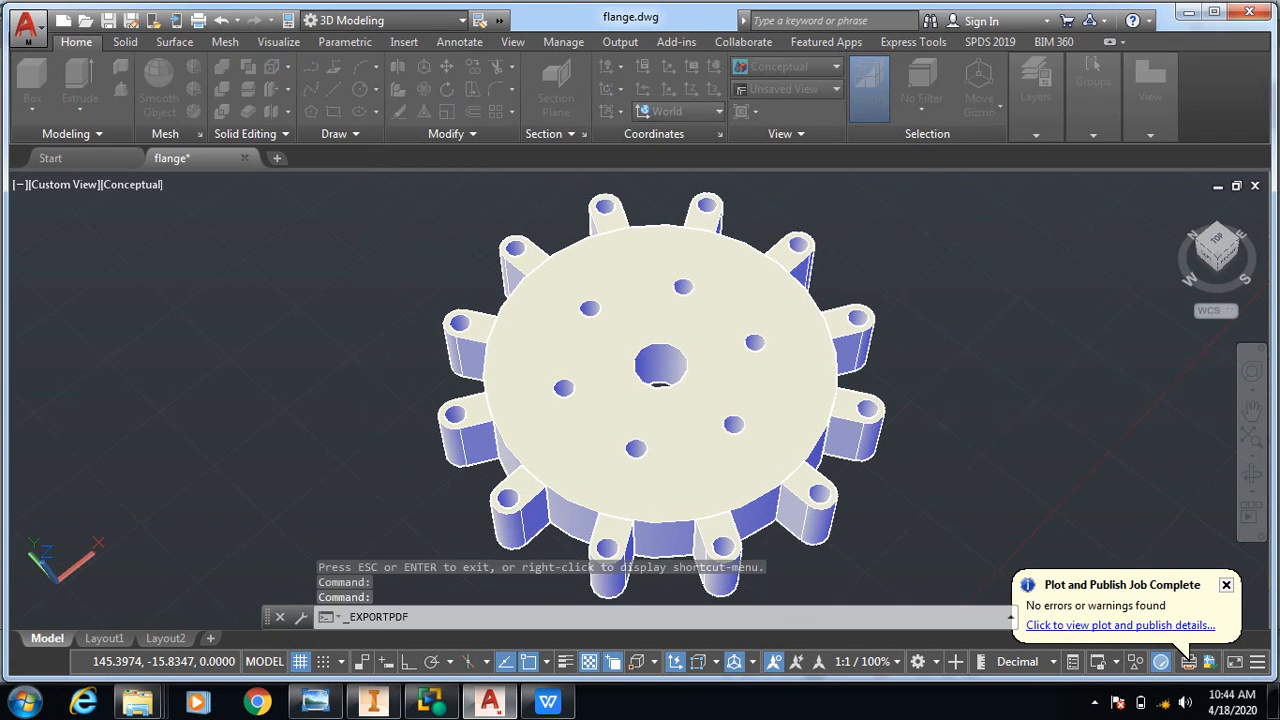
key("BackSpace")
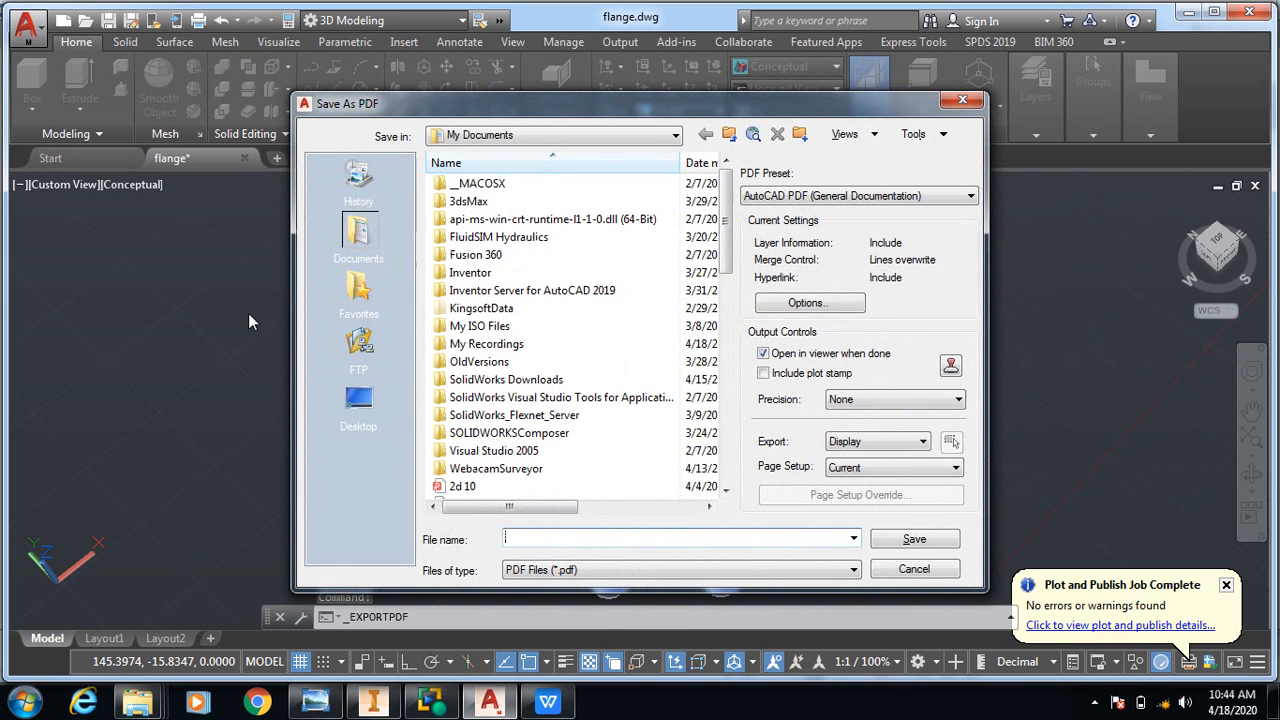
type("d")
type("3")
key("Return")
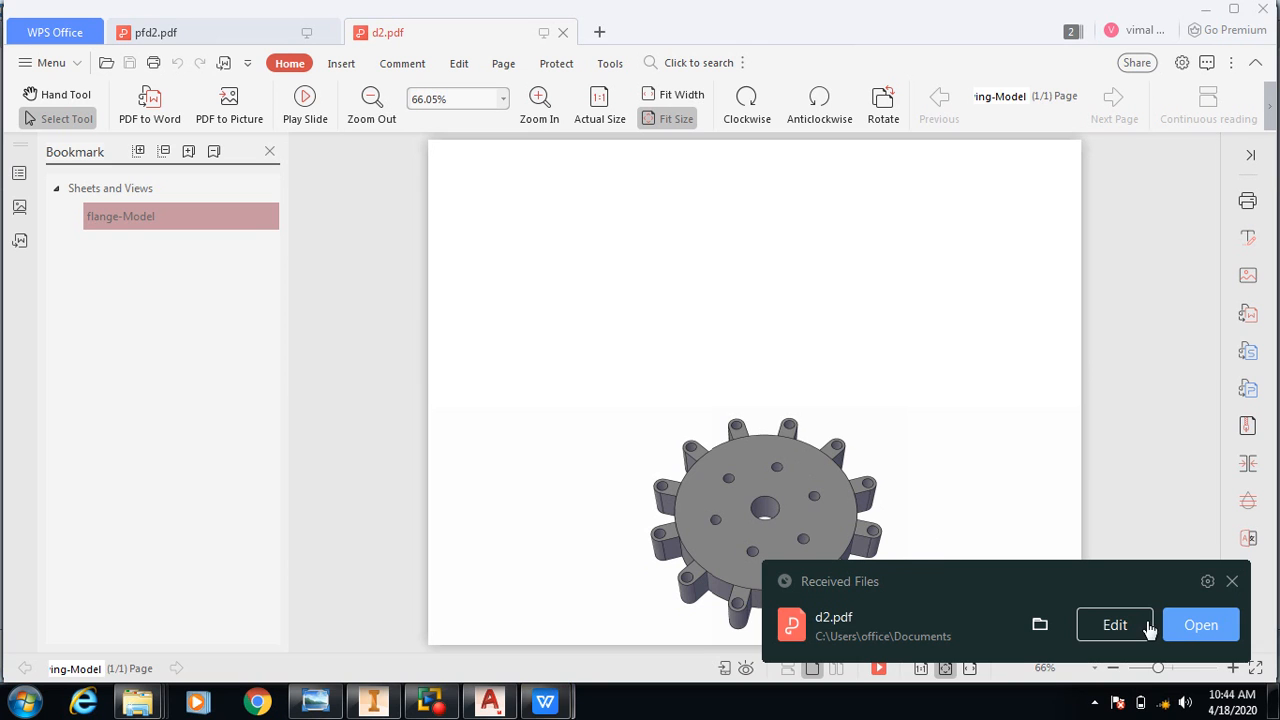
left_click(1178, 630)
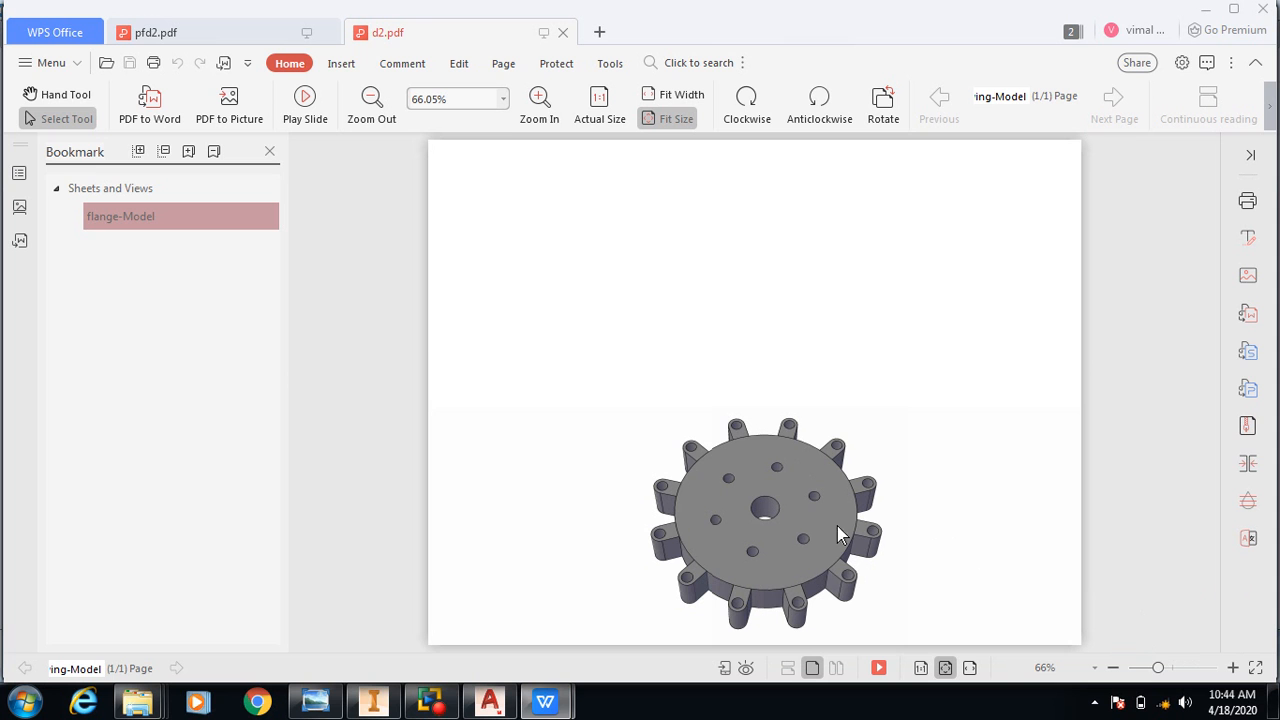
Enlarge the exported flange PDF to 150% and bring the flange into view to inspect it.
left_click(503, 99)
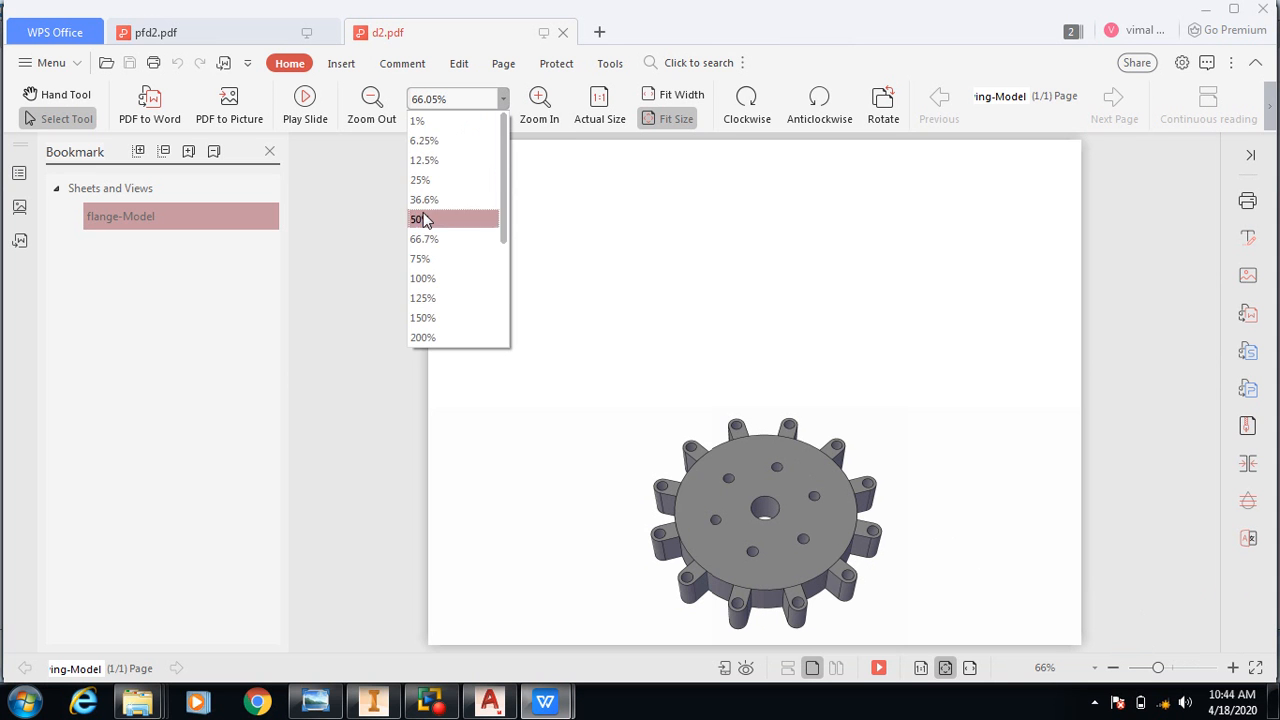
left_click(420, 318)
scroll(566, 427, "down", 6)
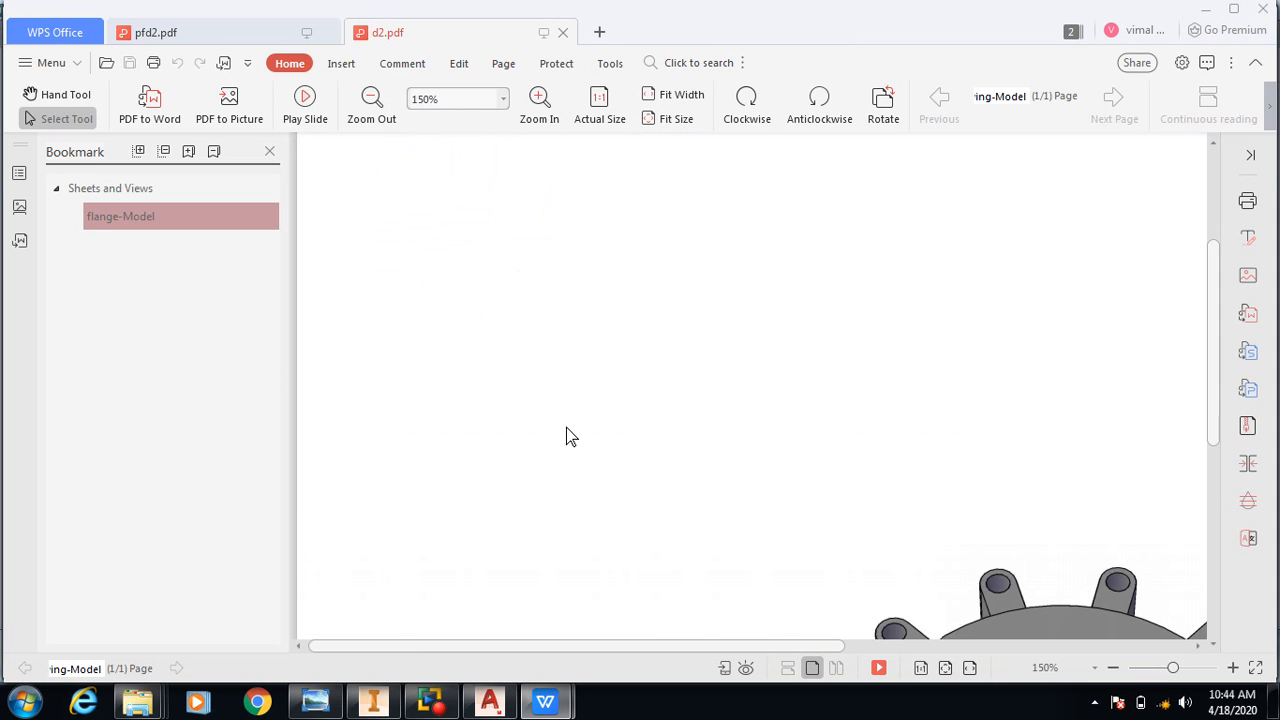
left_click(950, 645)
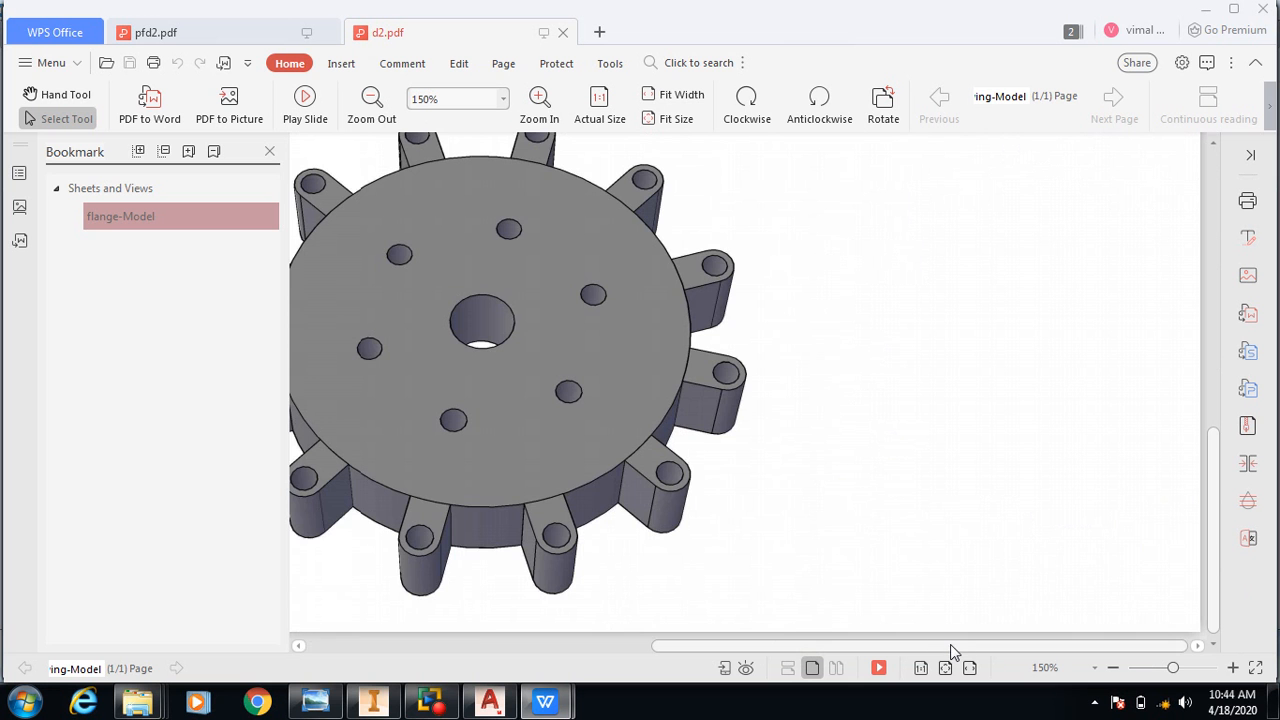
Bring the flange's full width into view in the PDF and open its picture for editing, dismissing the premium notice.
left_click_drag(543, 388, 703, 401)
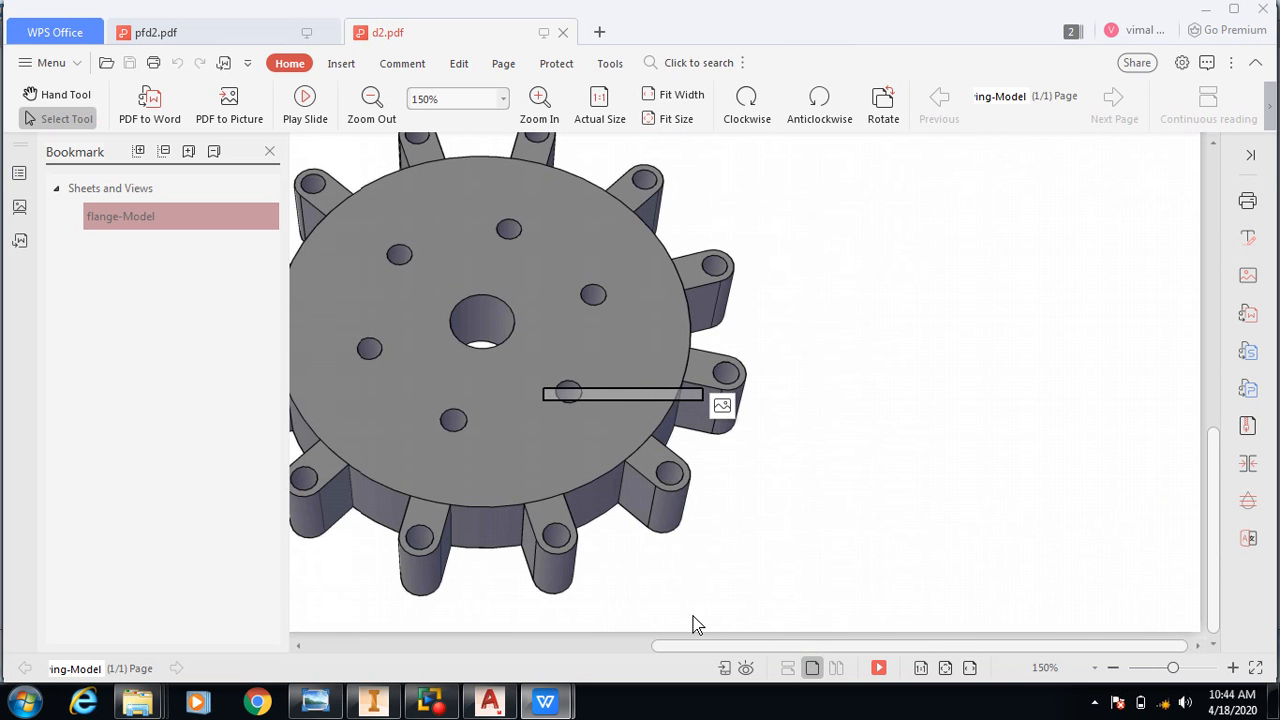
left_click_drag(680, 648, 613, 649)
left_click(879, 495)
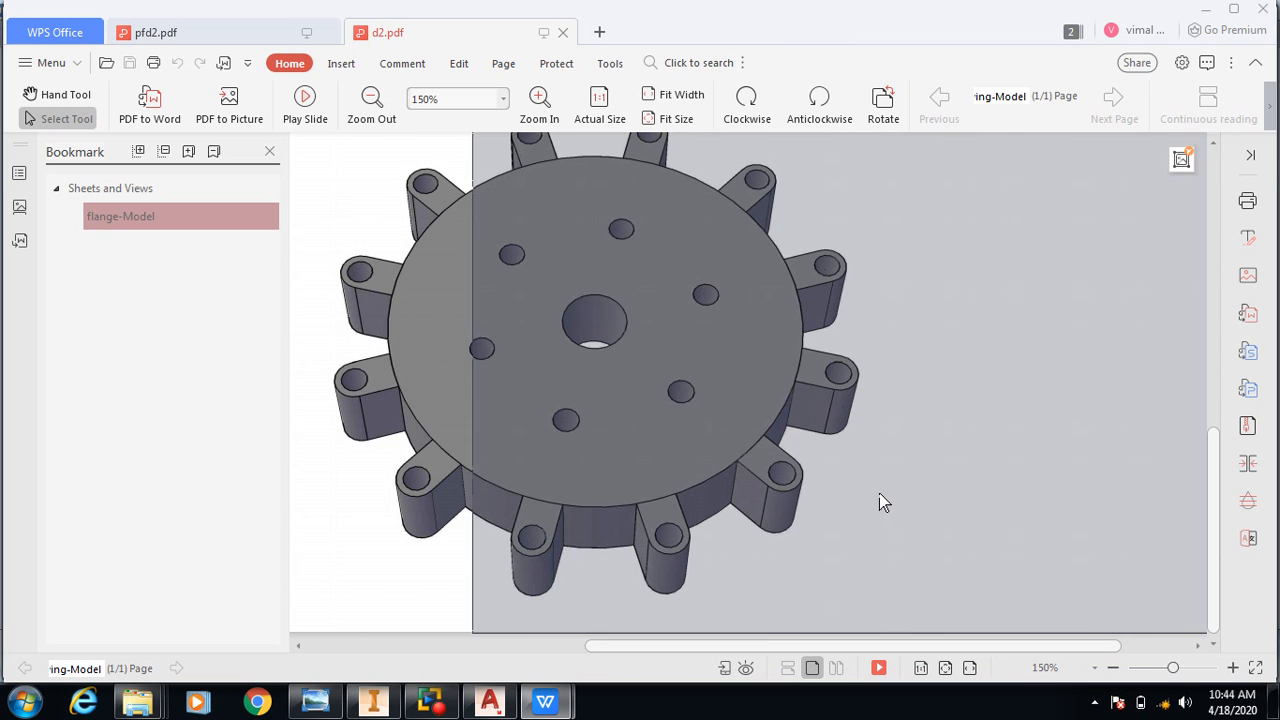
left_click(1181, 159)
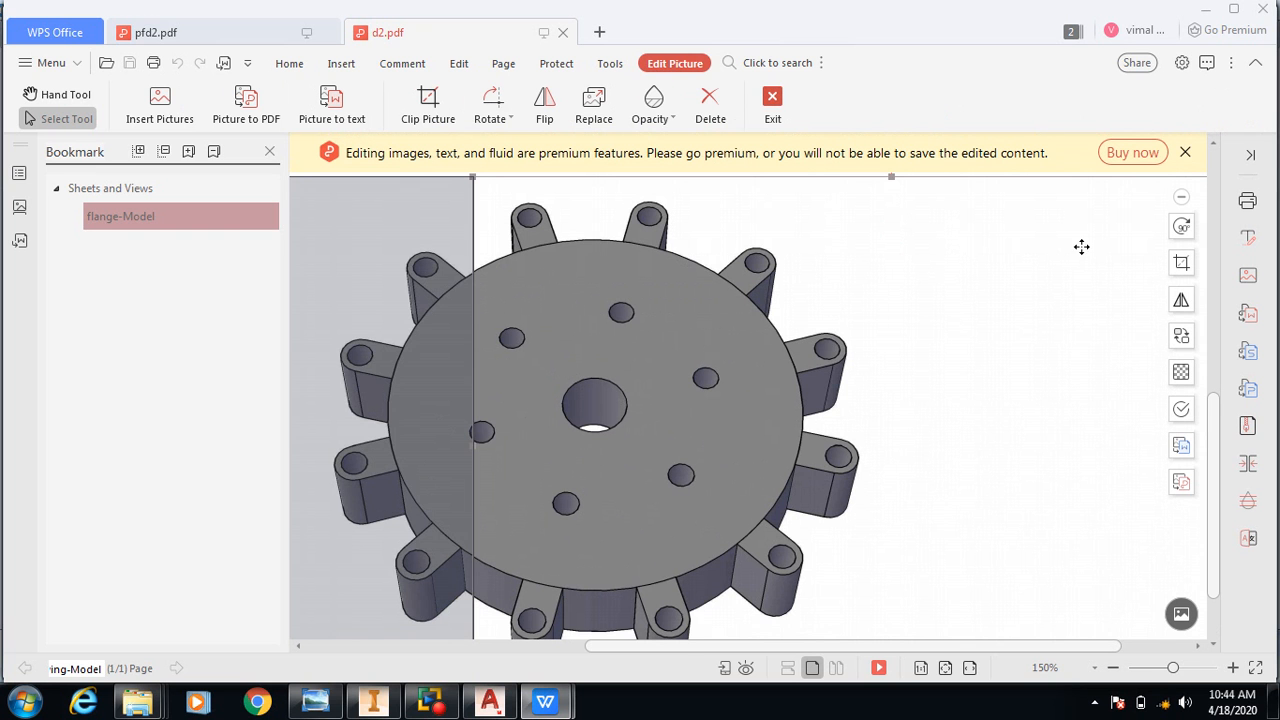
left_click(1187, 154)
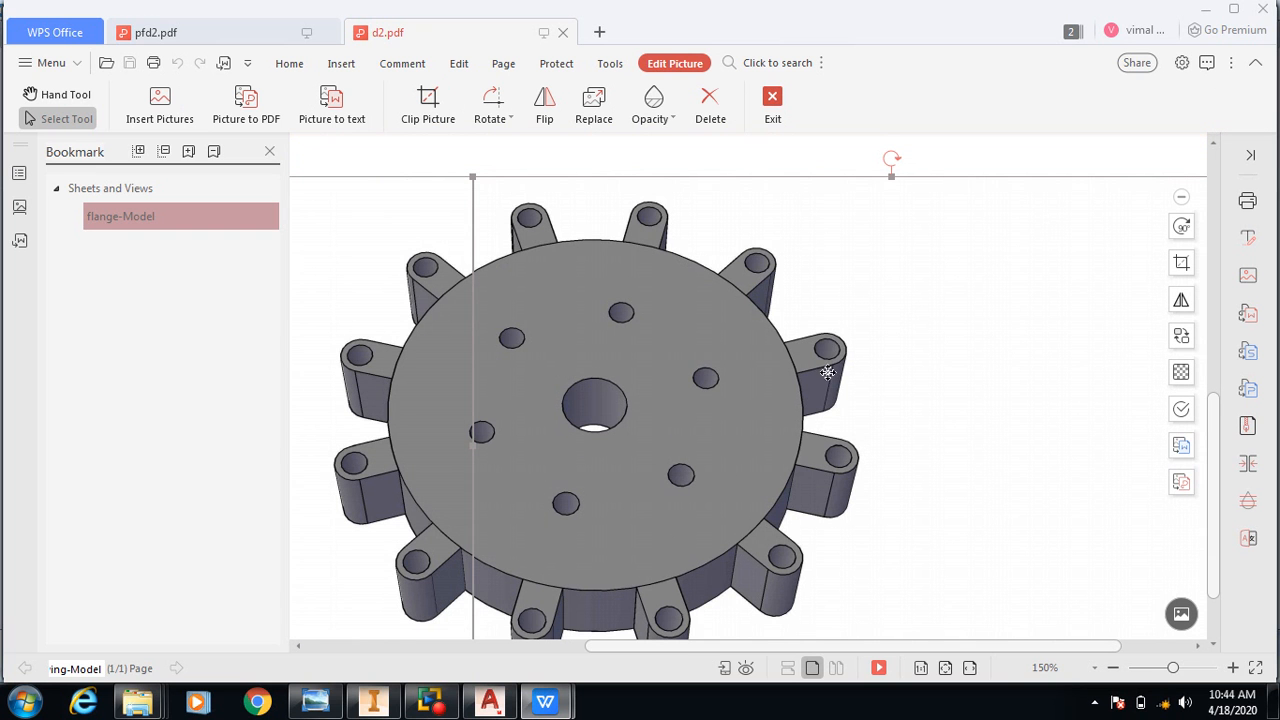
Minimize the PDF viewer to return to the flange drawing in AutoCAD and look over the 3D model.
left_click(1208, 17)
scroll(600, 500, "down", 3)
scroll(598, 490, "up", 2)
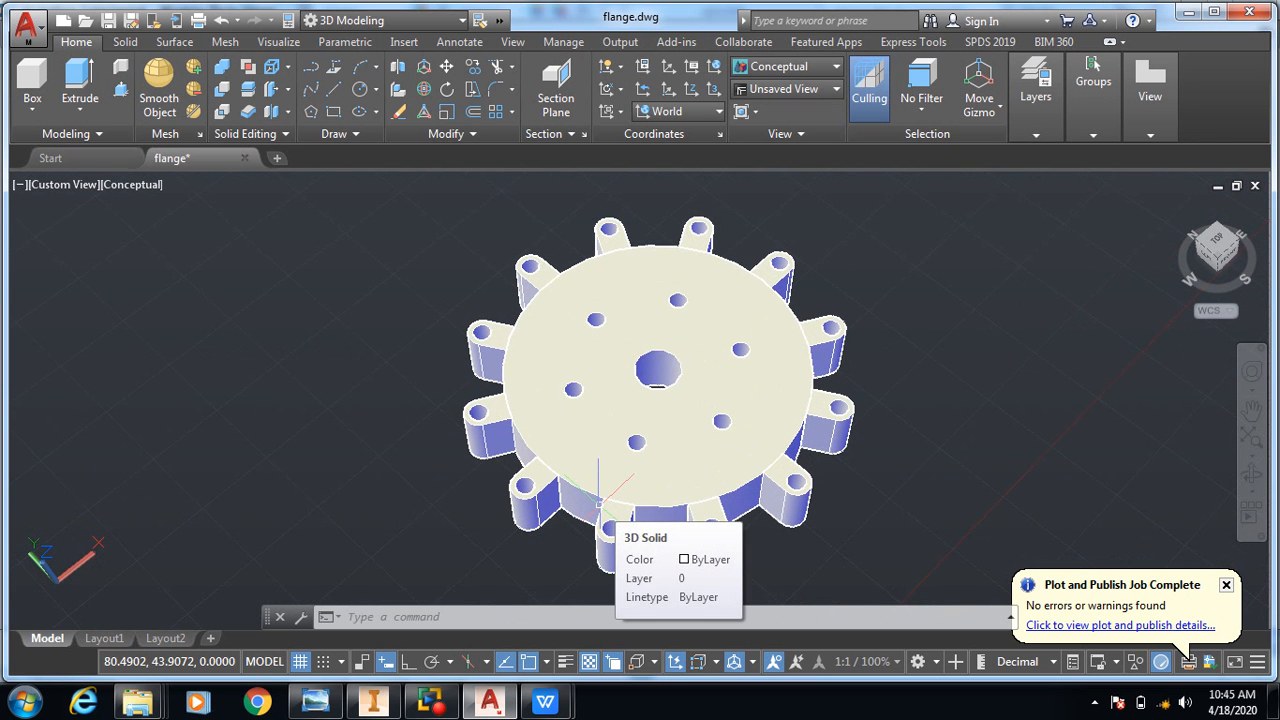
left_click(369, 616)
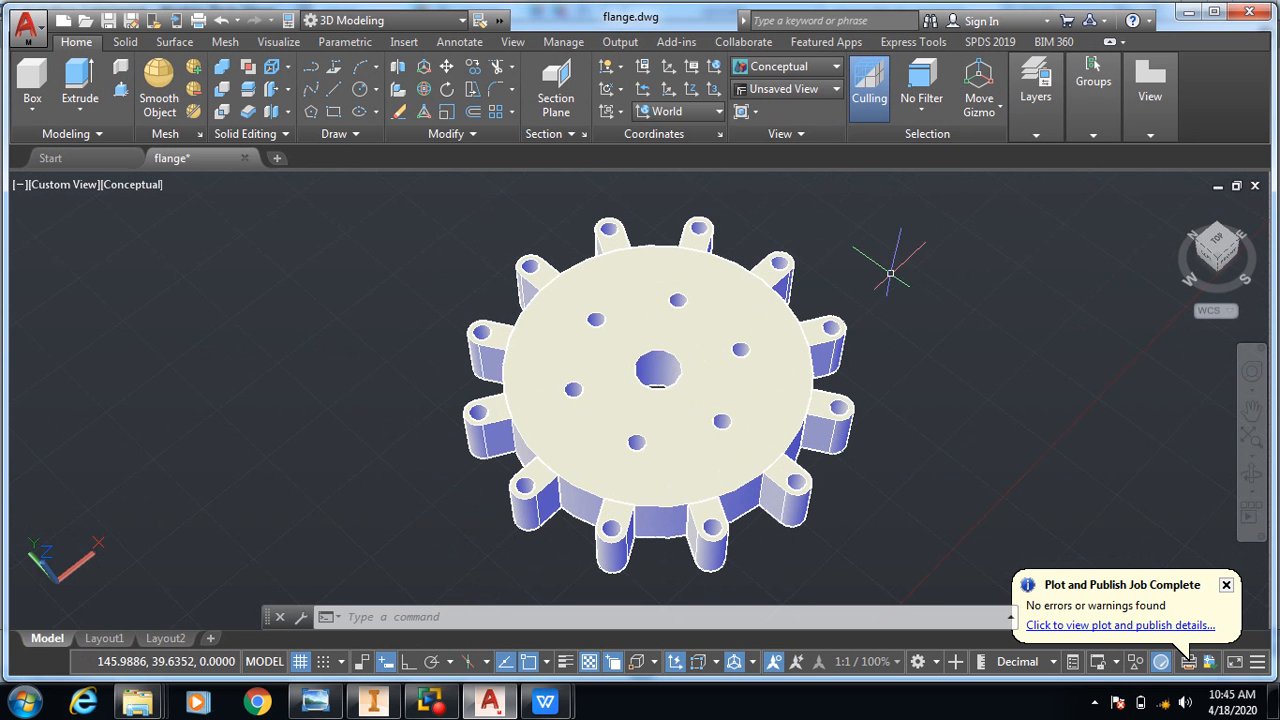
mouse_move(495, 373)
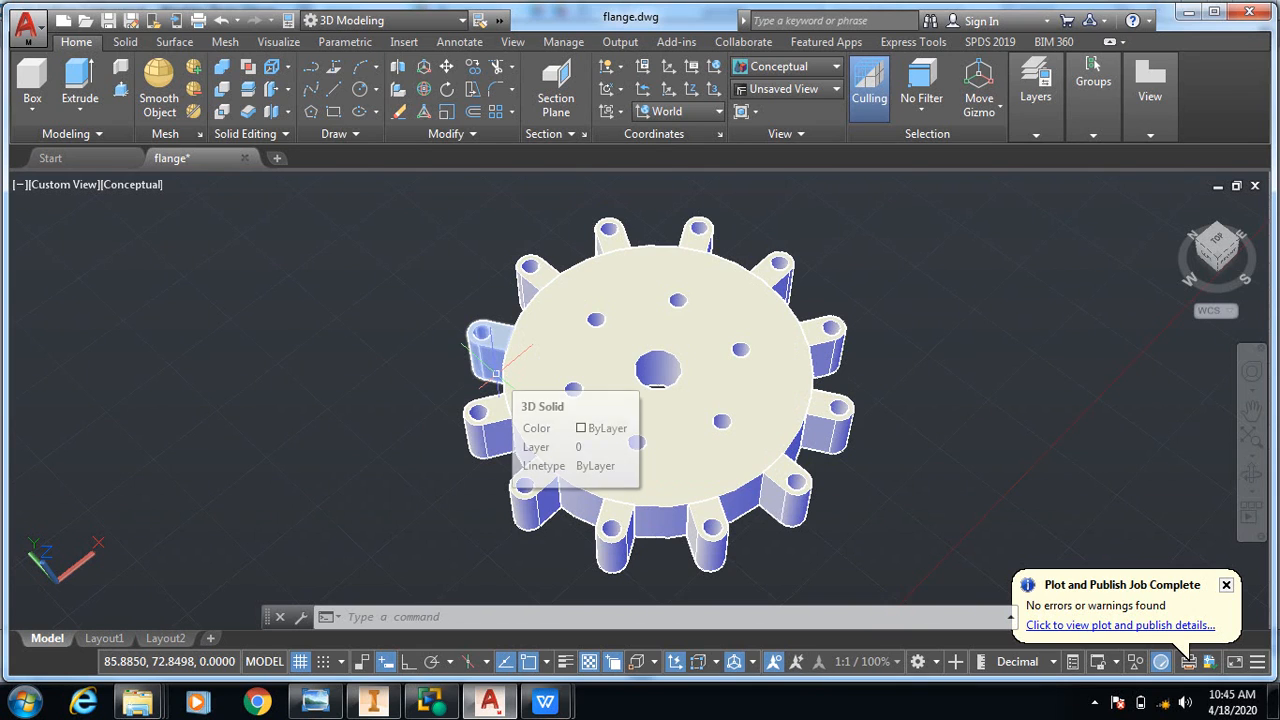